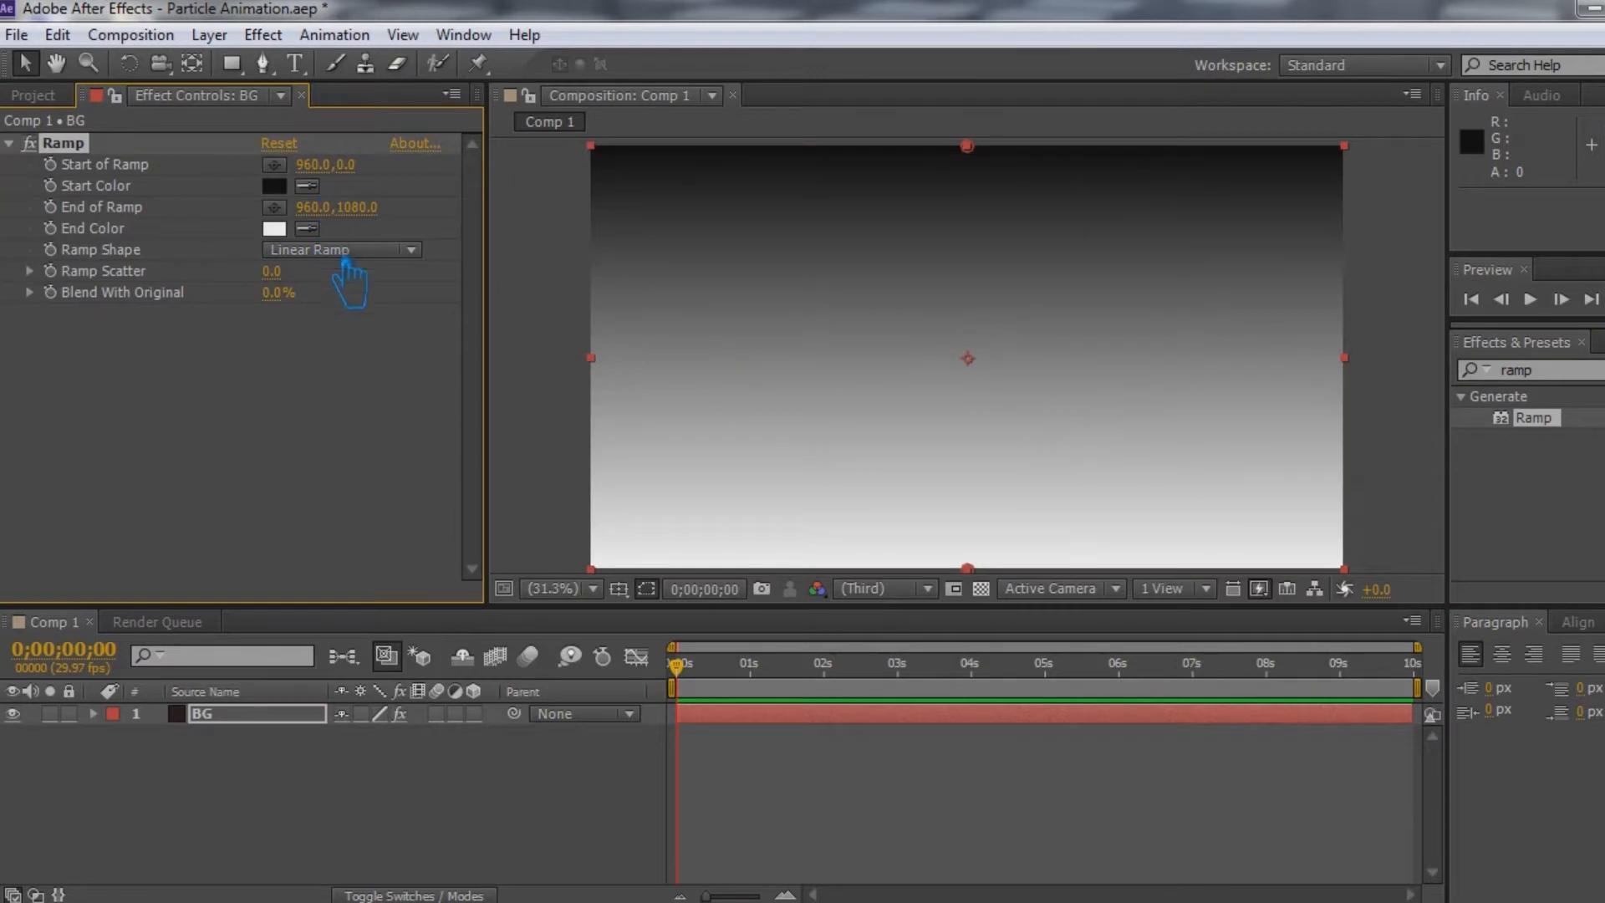
Change the BG layer's ramp to Radial Ramp and move its start point to the composition centre, about 963, 530
click(343, 300)
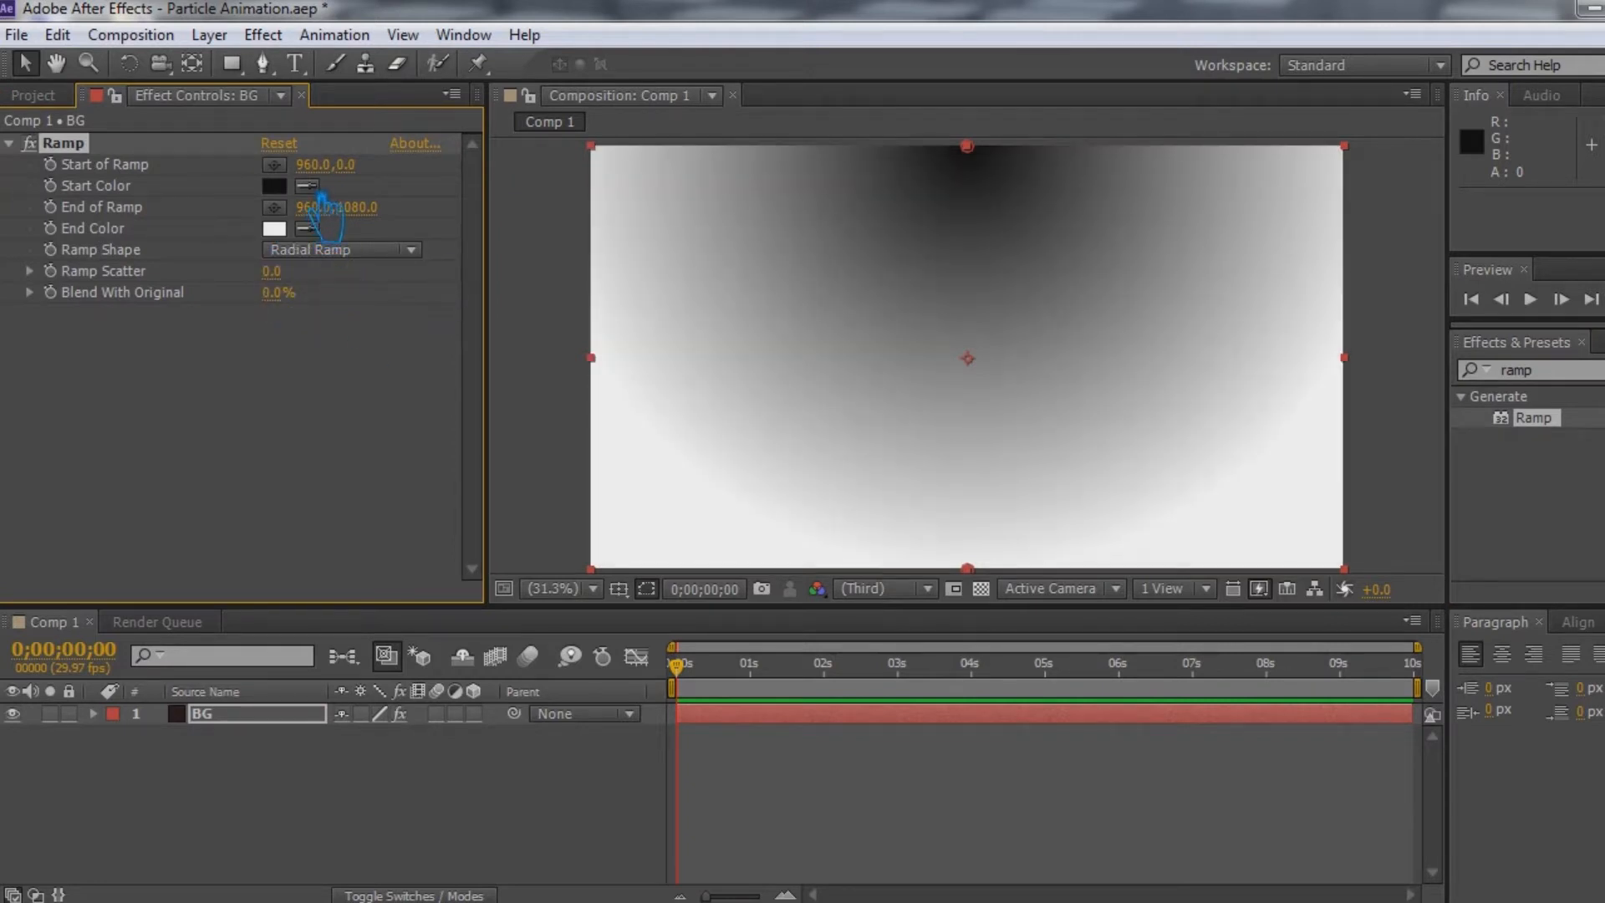
drag(987, 153, 990, 362)
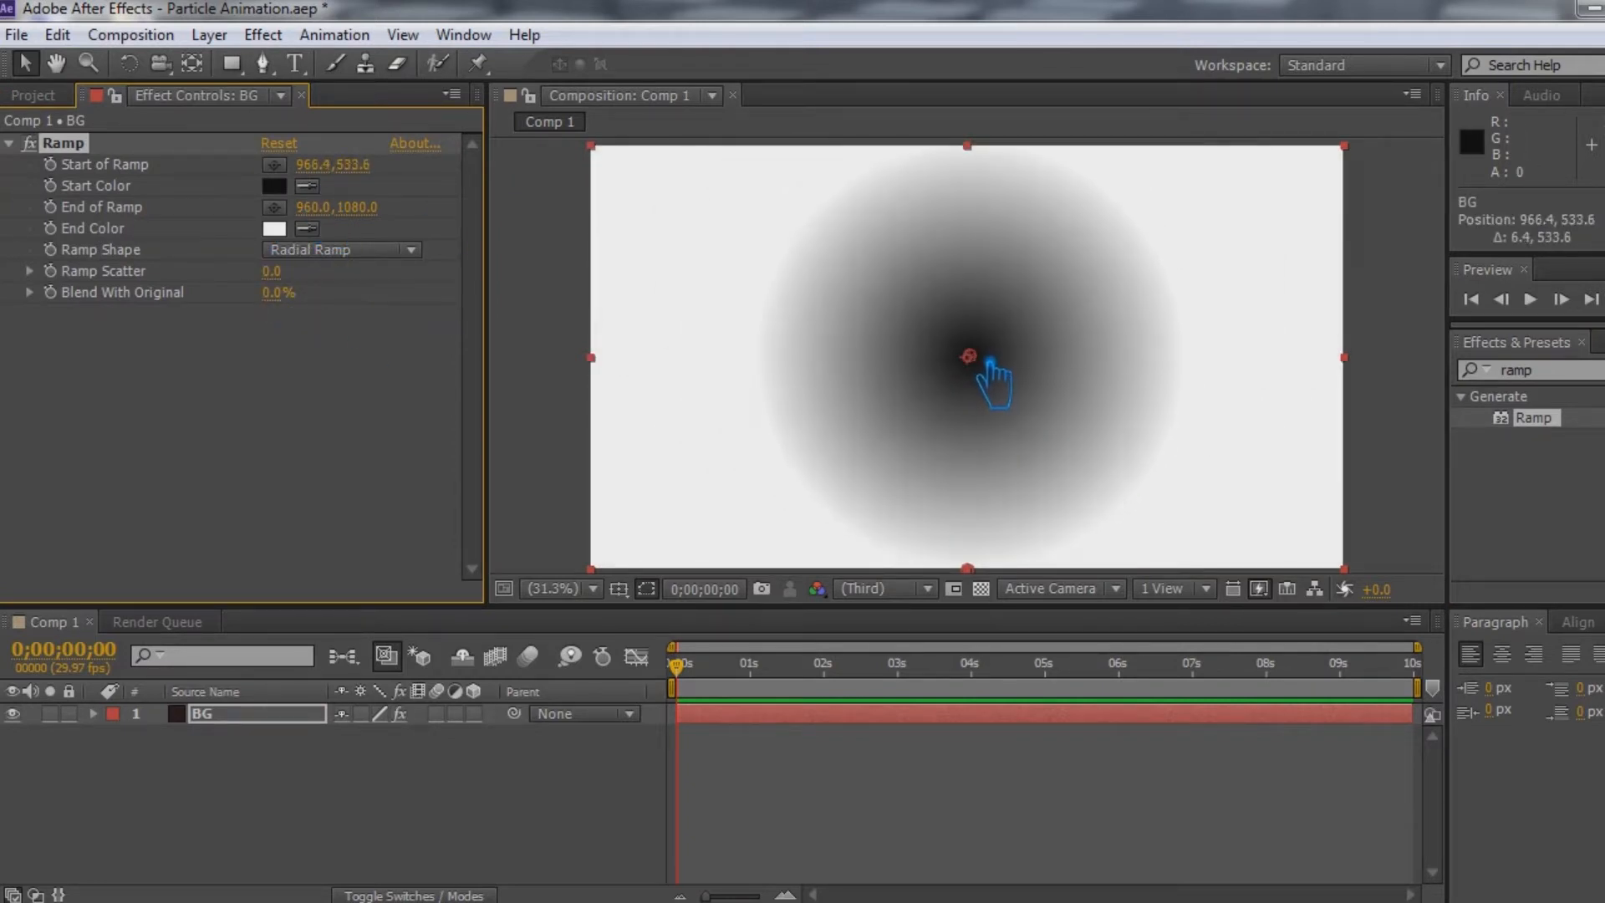
Set the ramp's end color to a near-black red and its end point to 960, 1630, below the frame
click(276, 229)
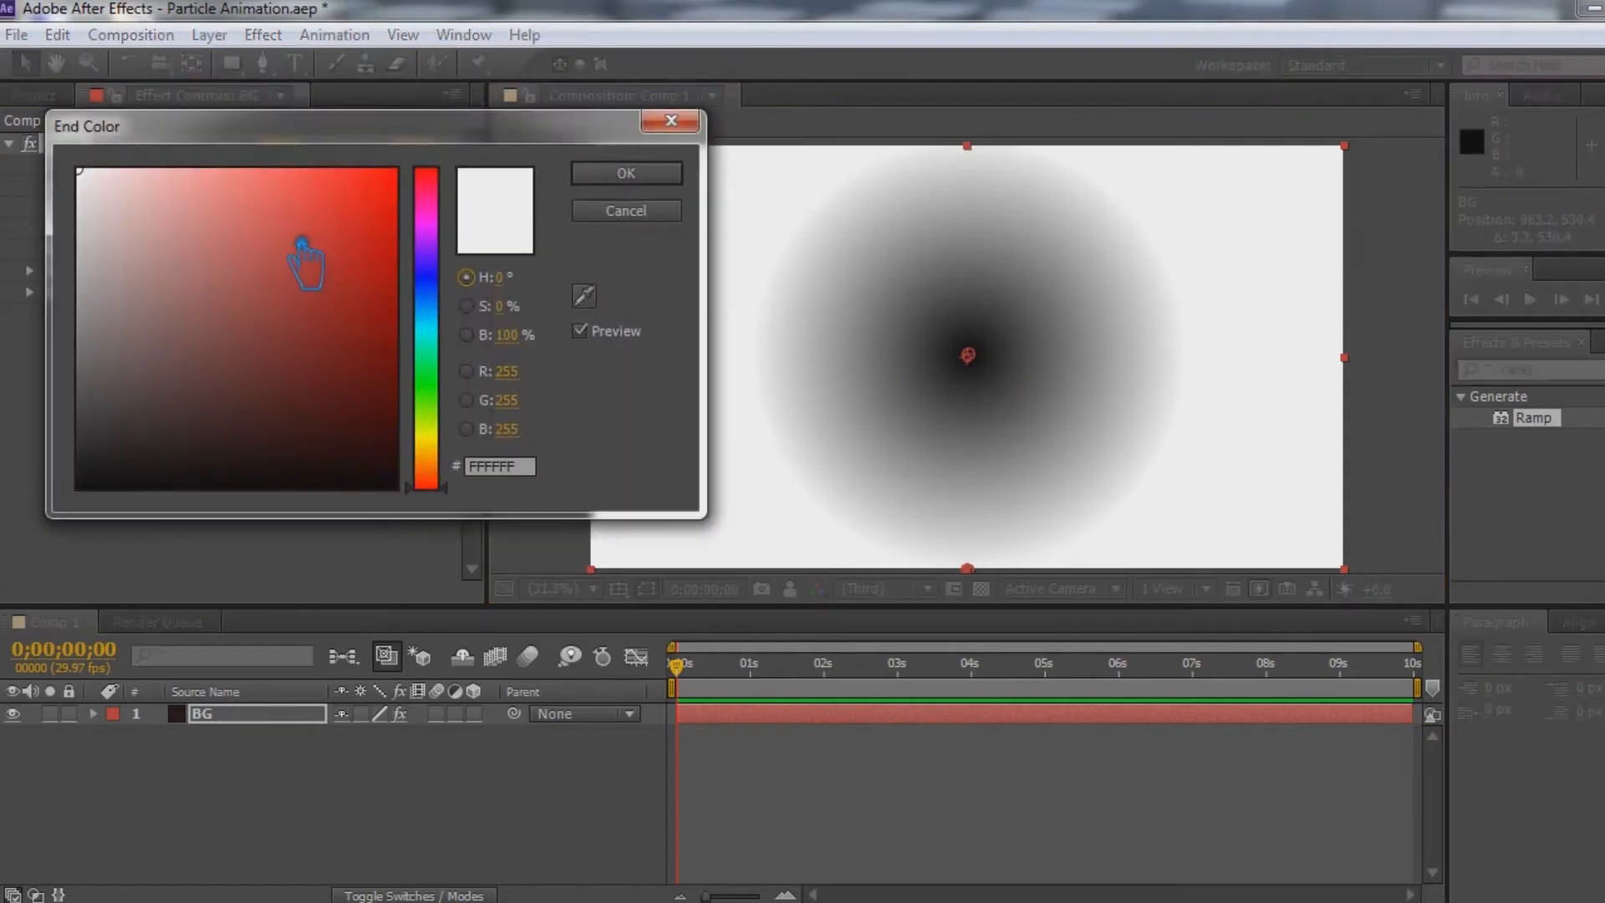
drag(362, 407, 390, 495)
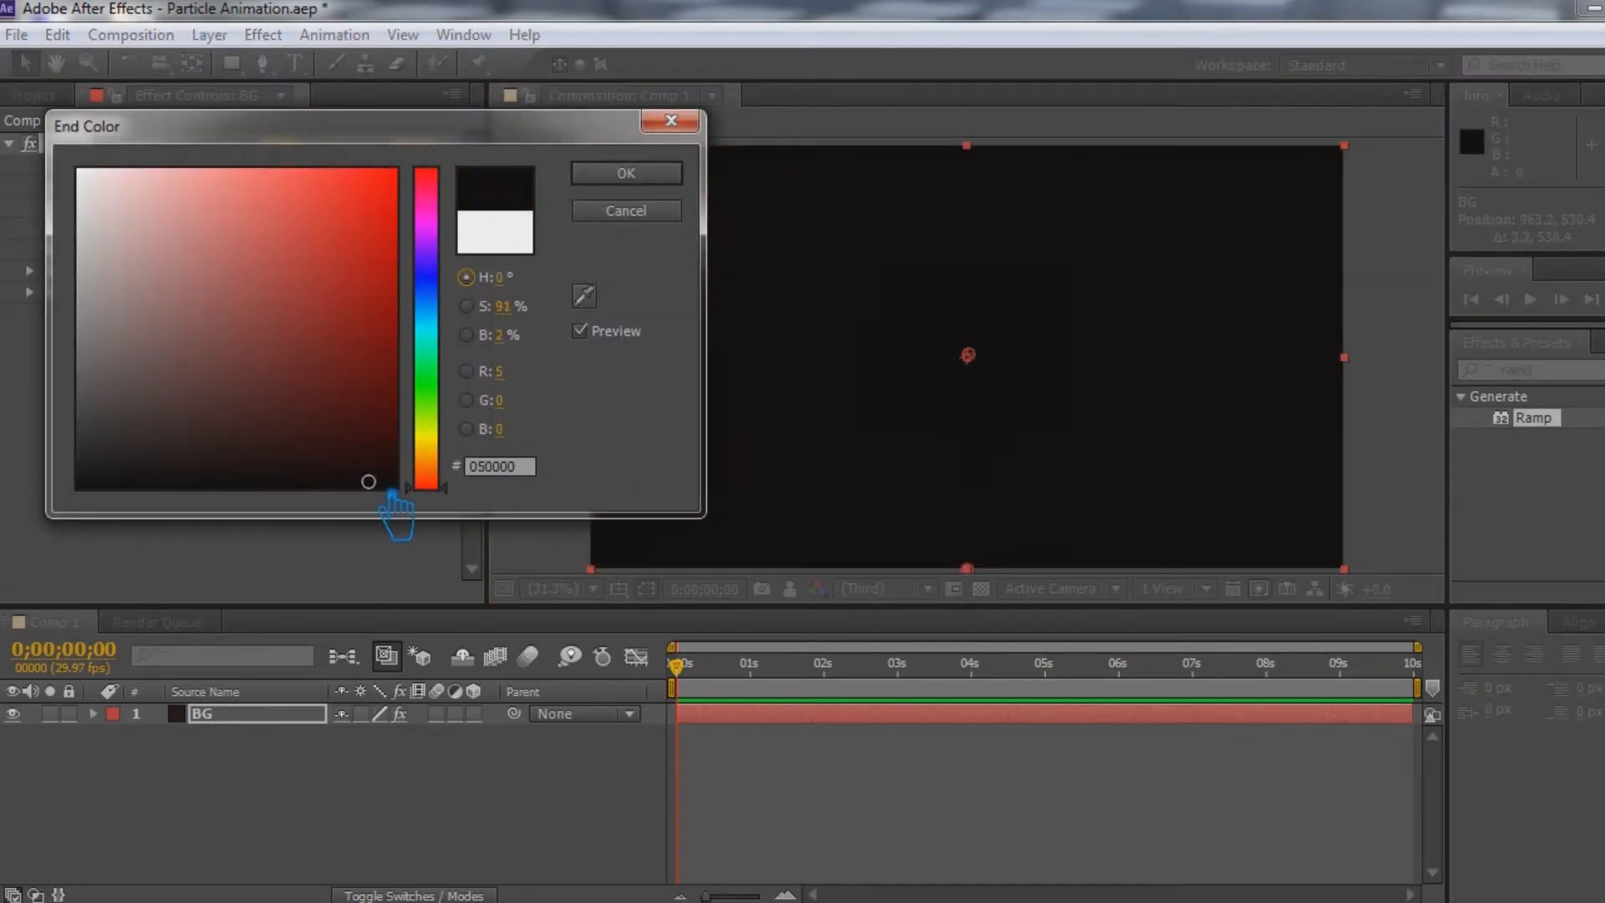
click(655, 180)
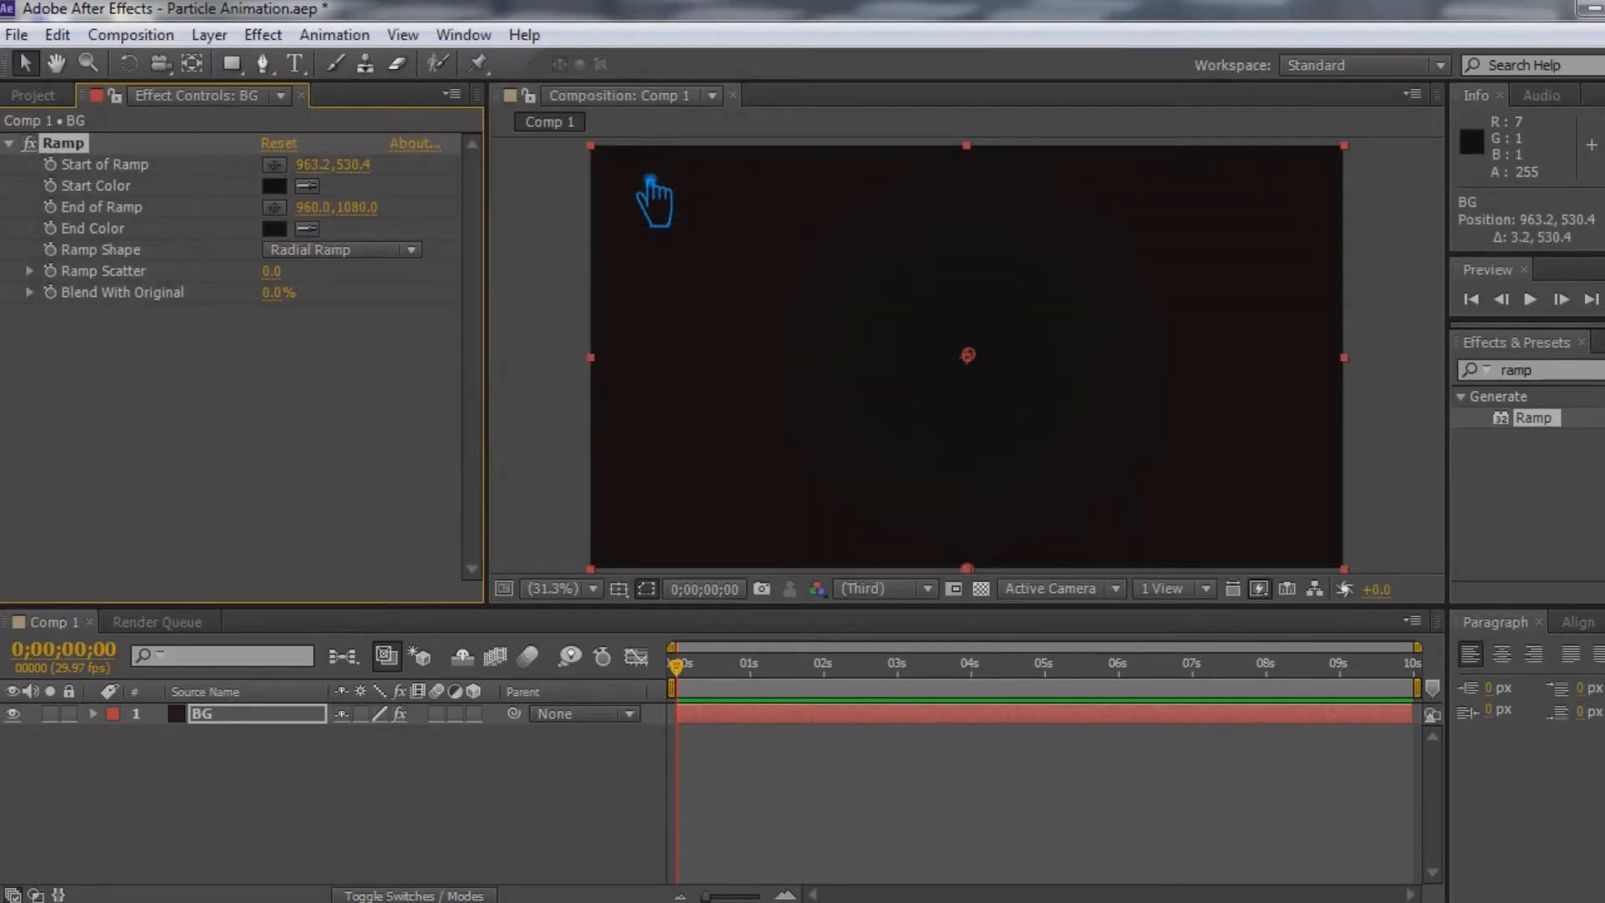
drag(373, 213, 1032, 254)
Lock the BG layer, save the project and bring up the project's item list
click(311, 756)
click(205, 714)
click(50, 714)
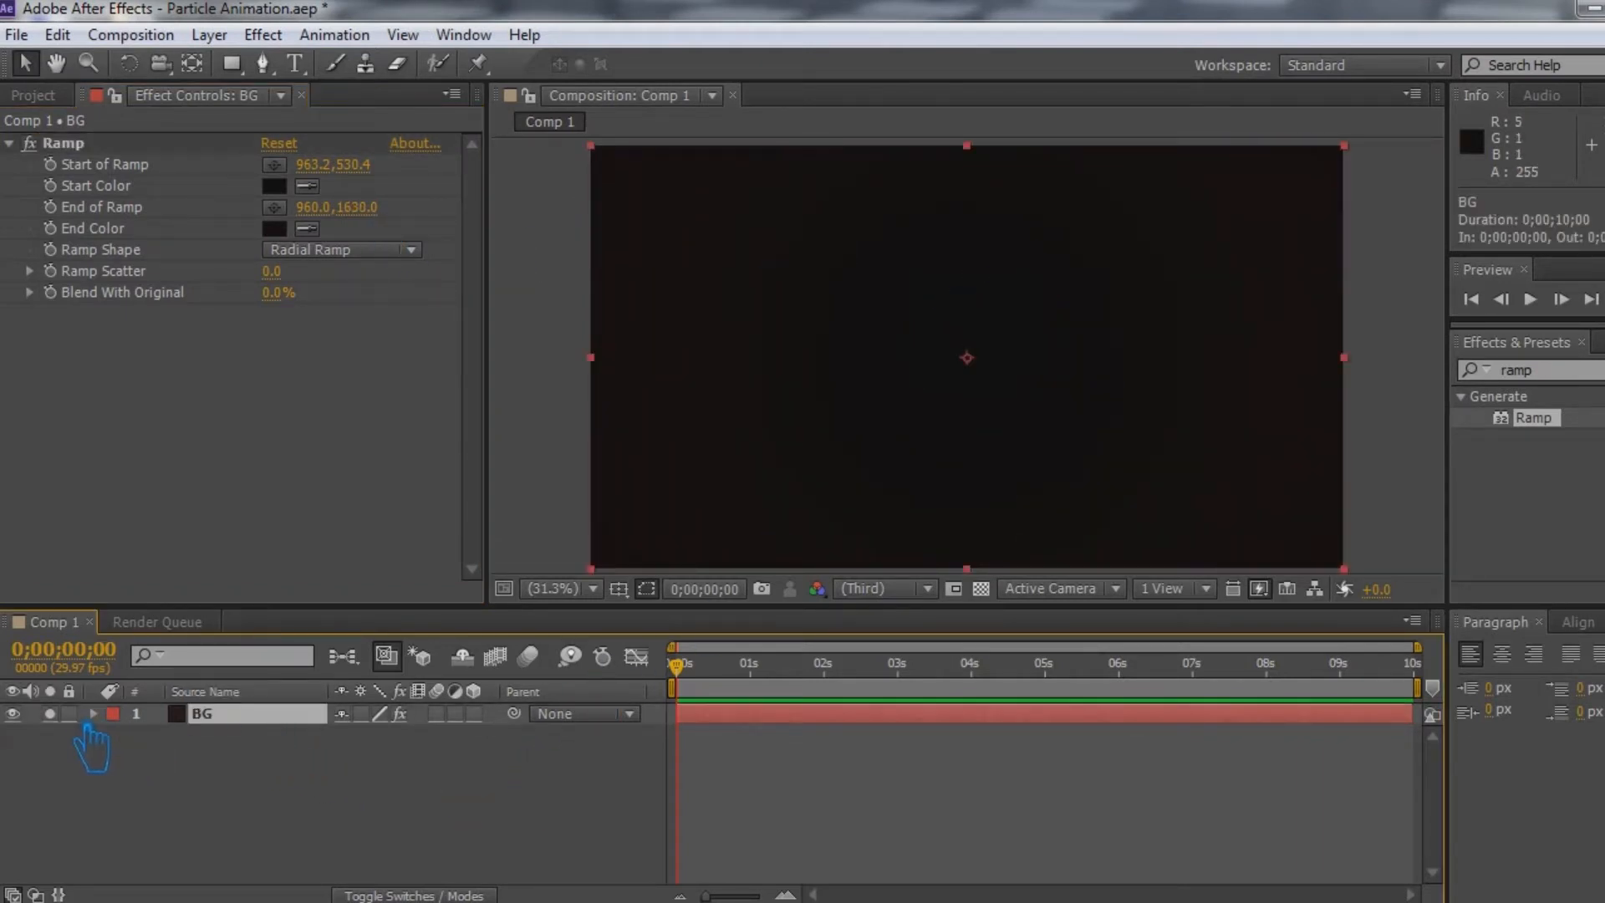
click(71, 714)
key(ctrl+s)
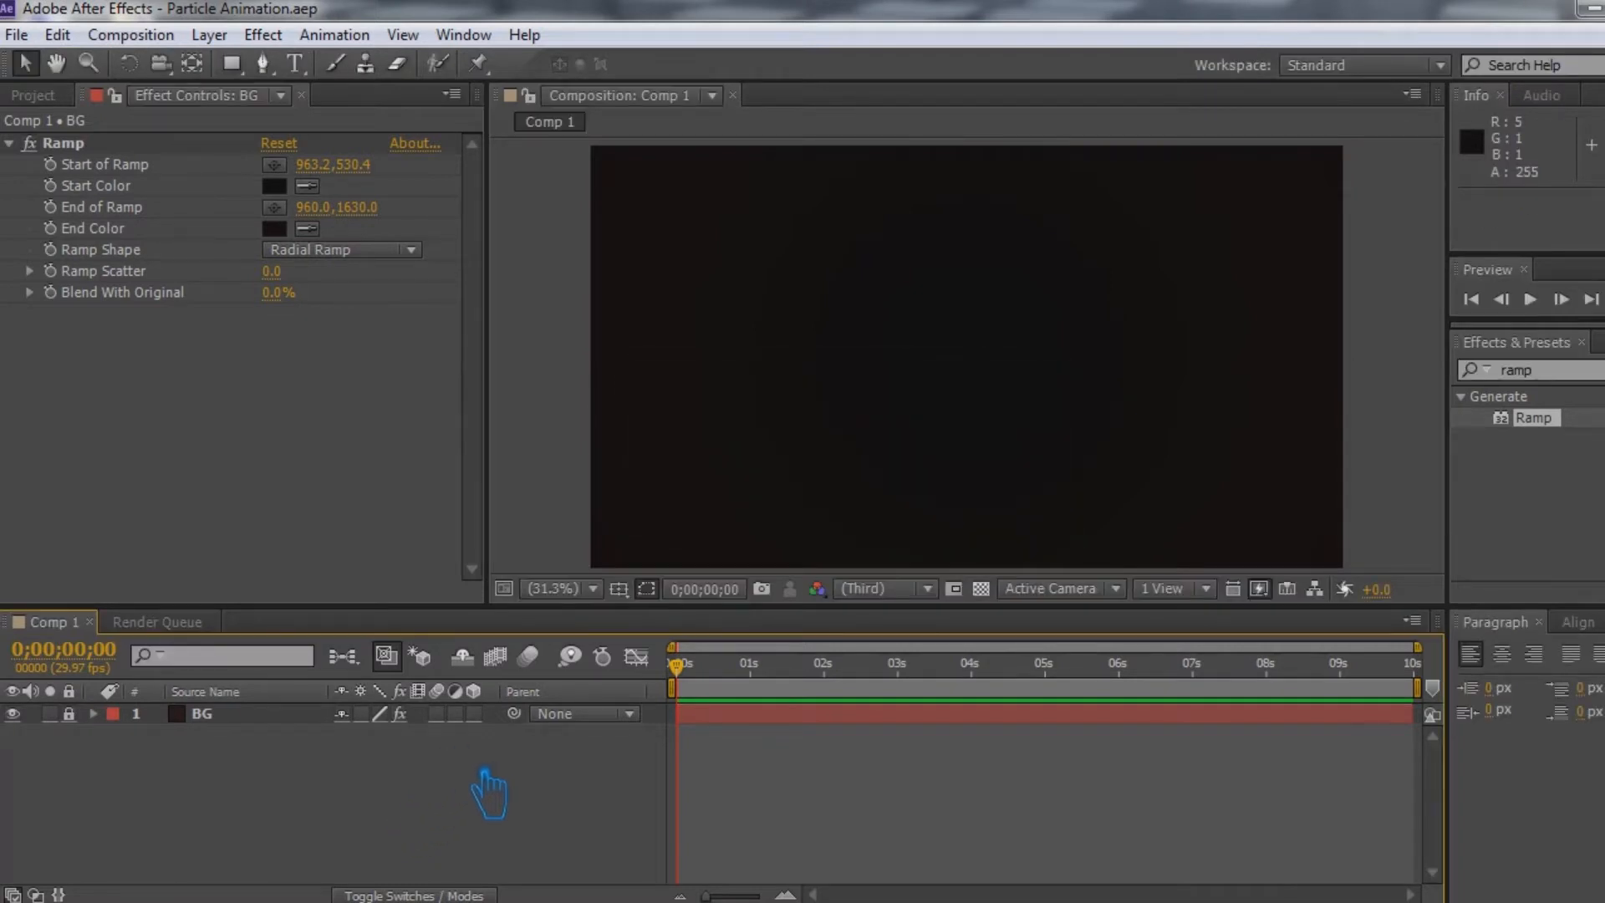
click(32, 94)
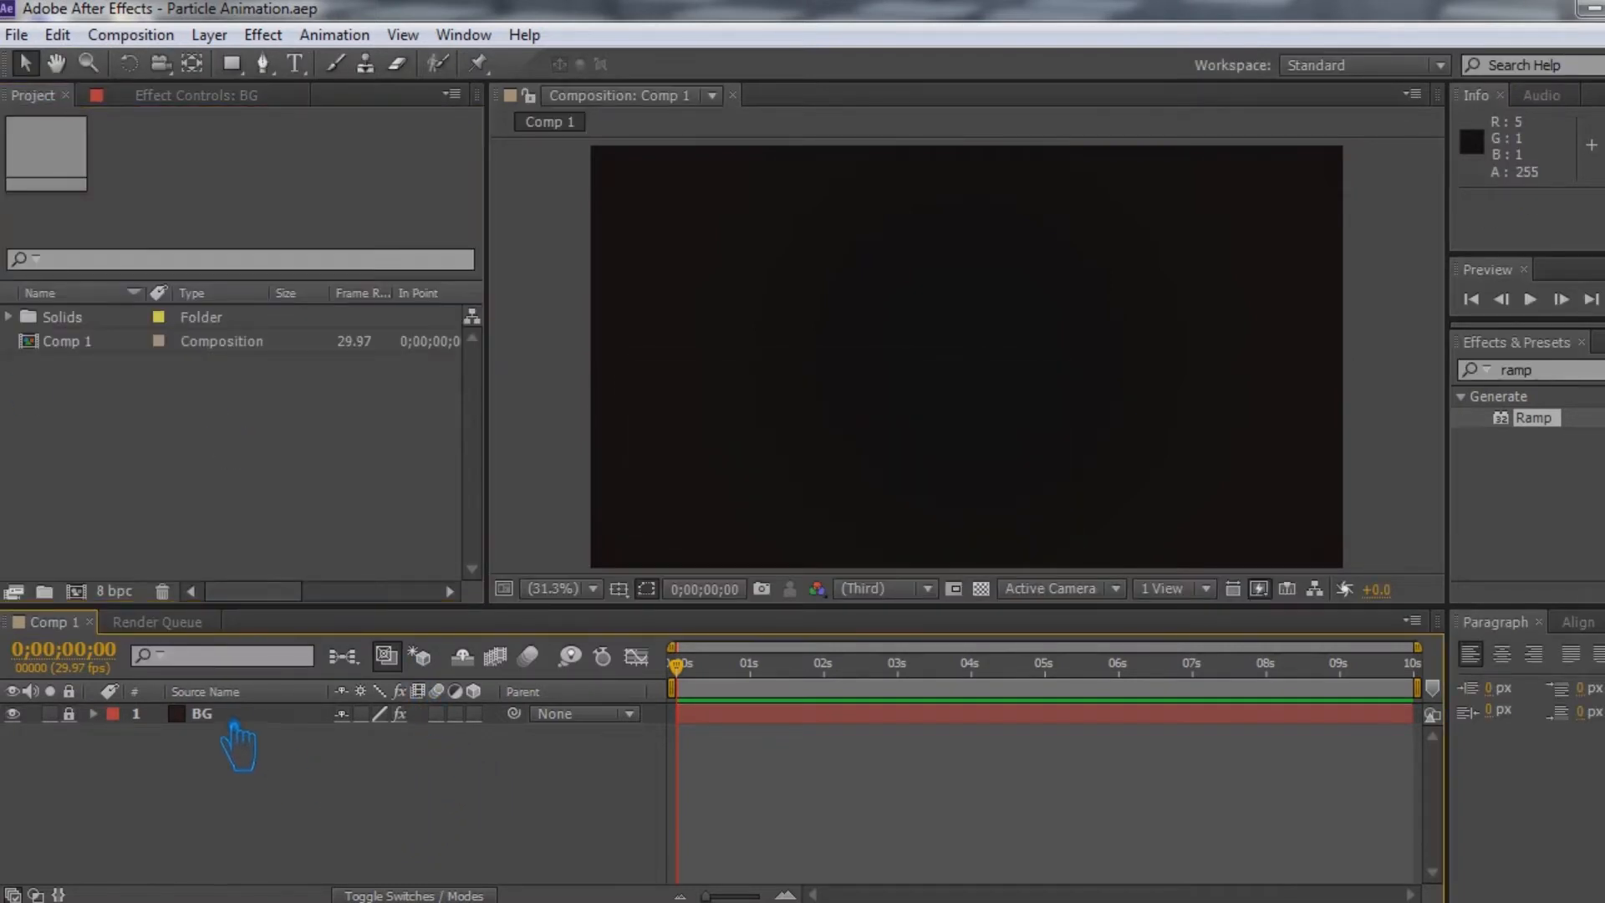
right_click(483, 819)
mouse_move(580, 511)
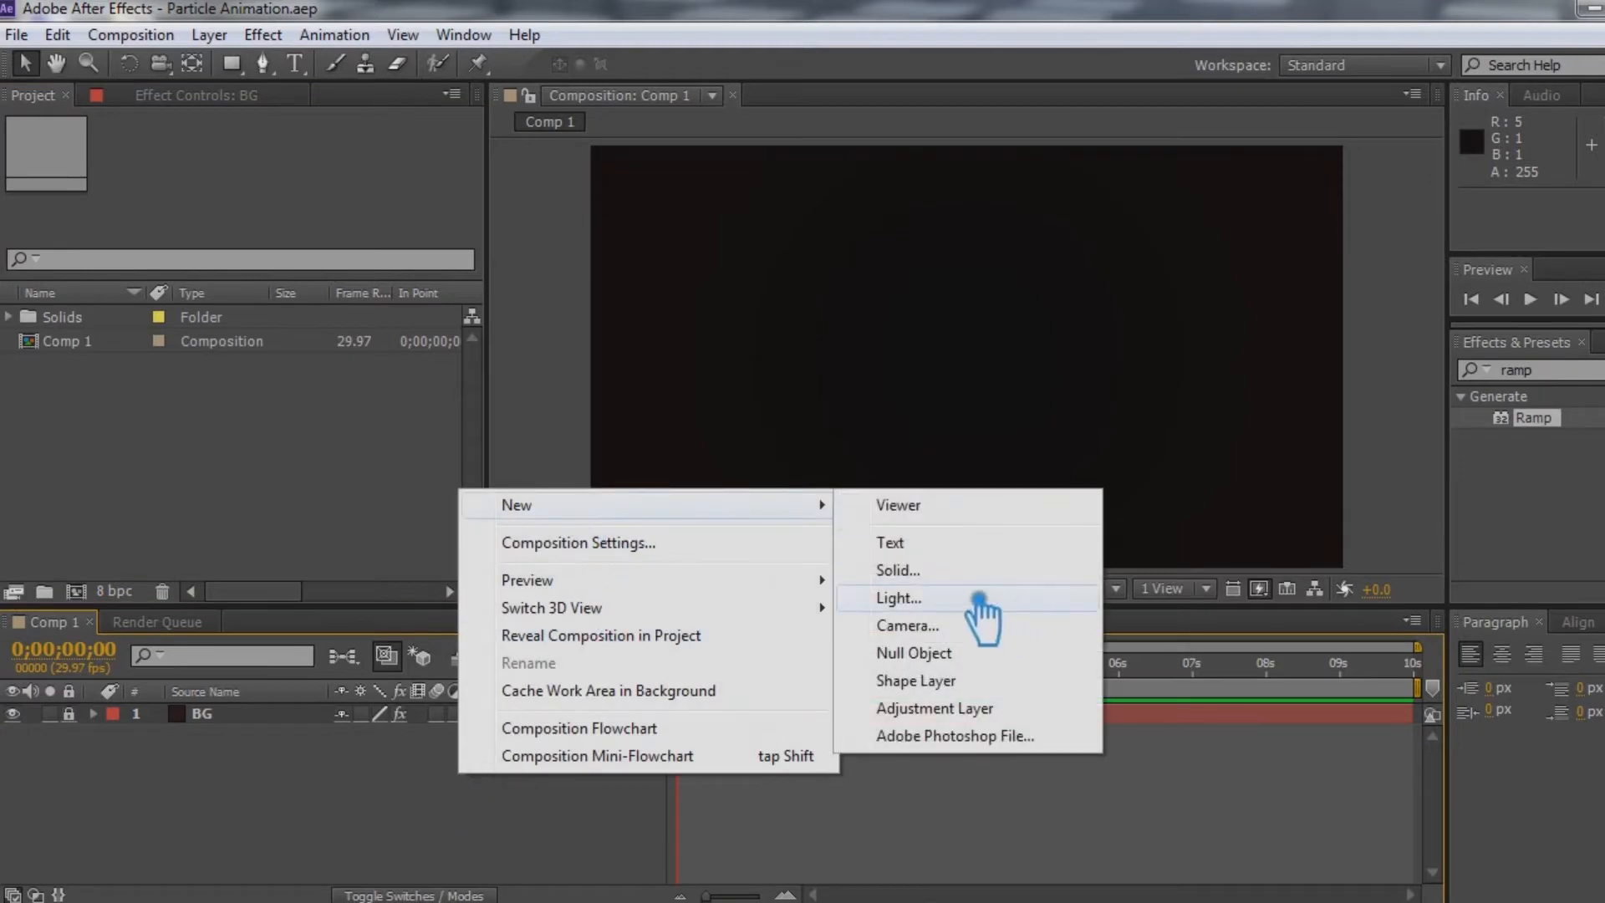
click(944, 571)
click(1116, 190)
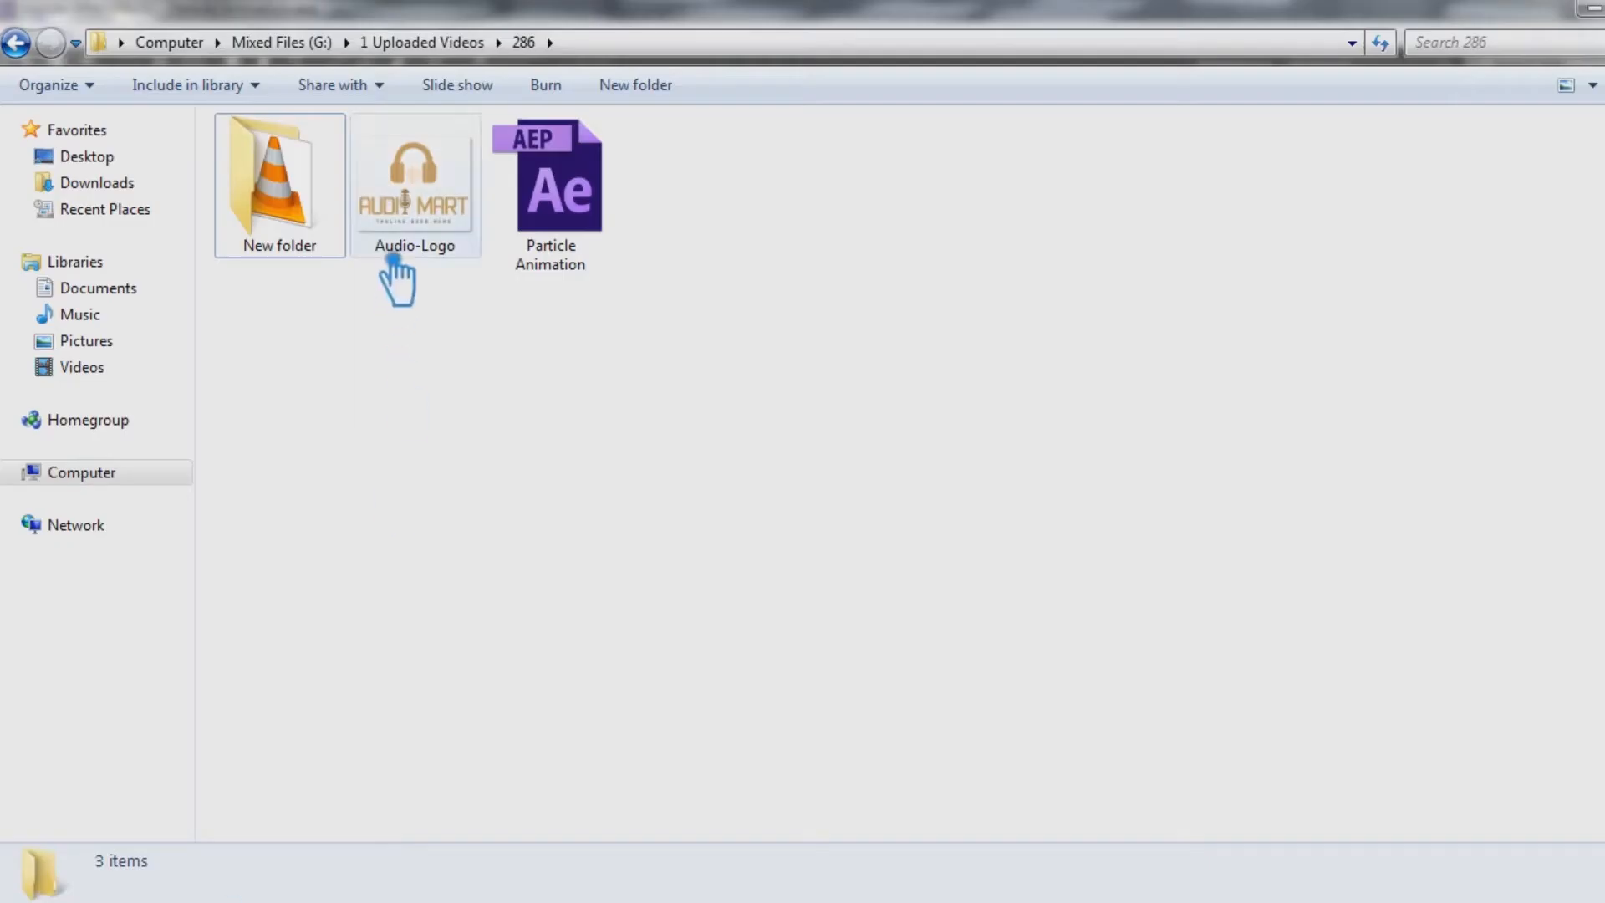
Import the Audio-Logo image into Comp 1 above BG, set its scale to 60% and save the project
drag(394, 280, 84, 341)
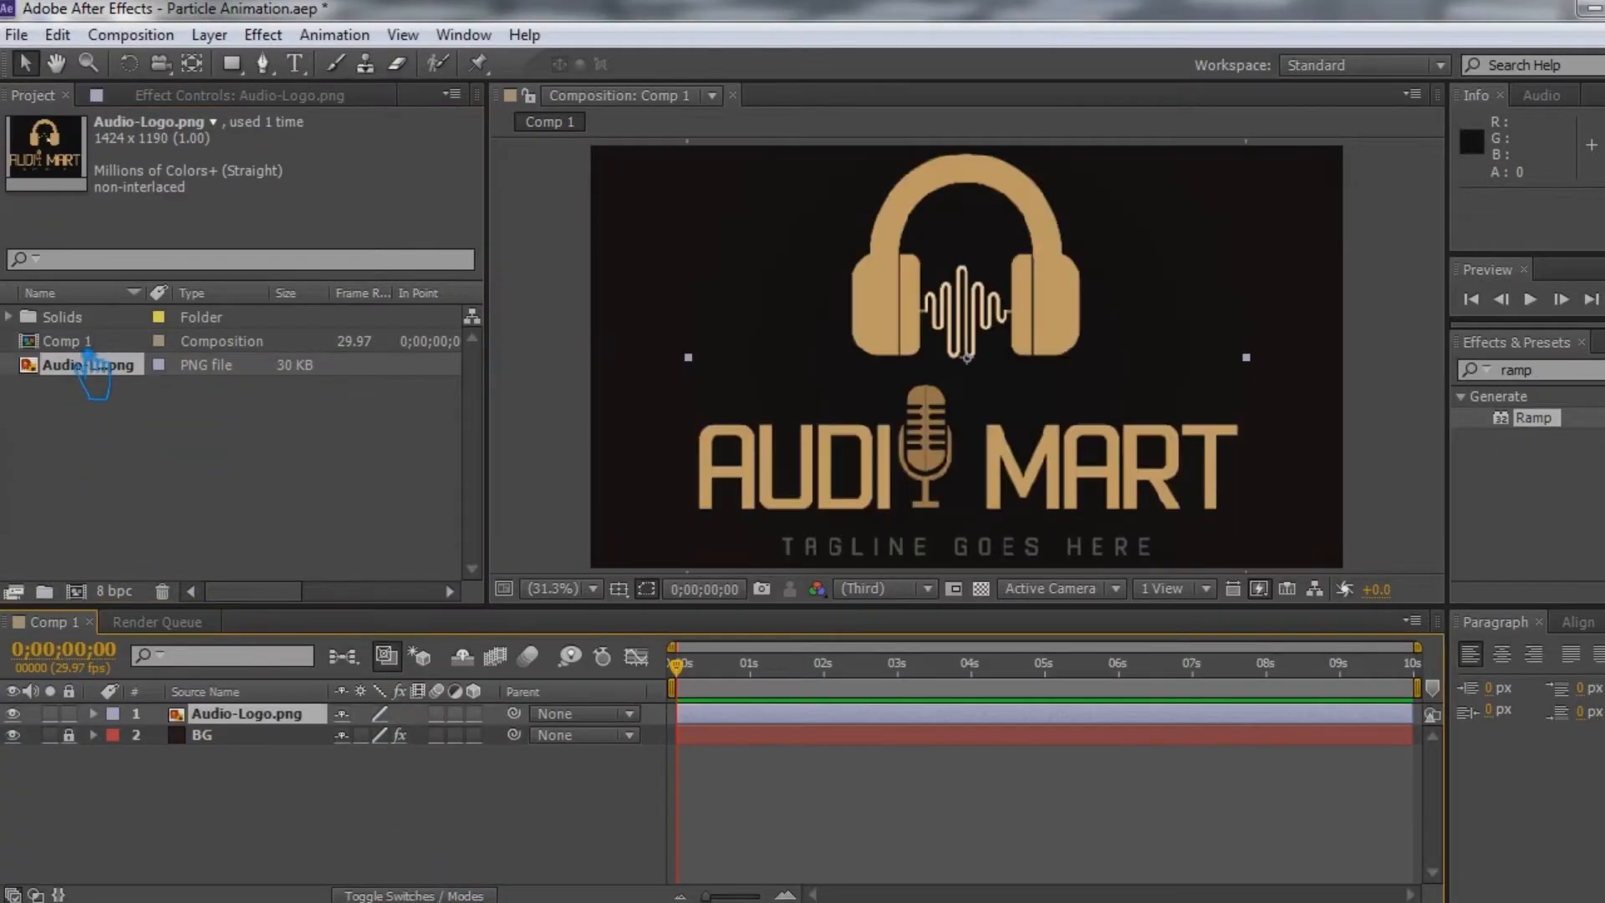
key(s)
click(376, 734)
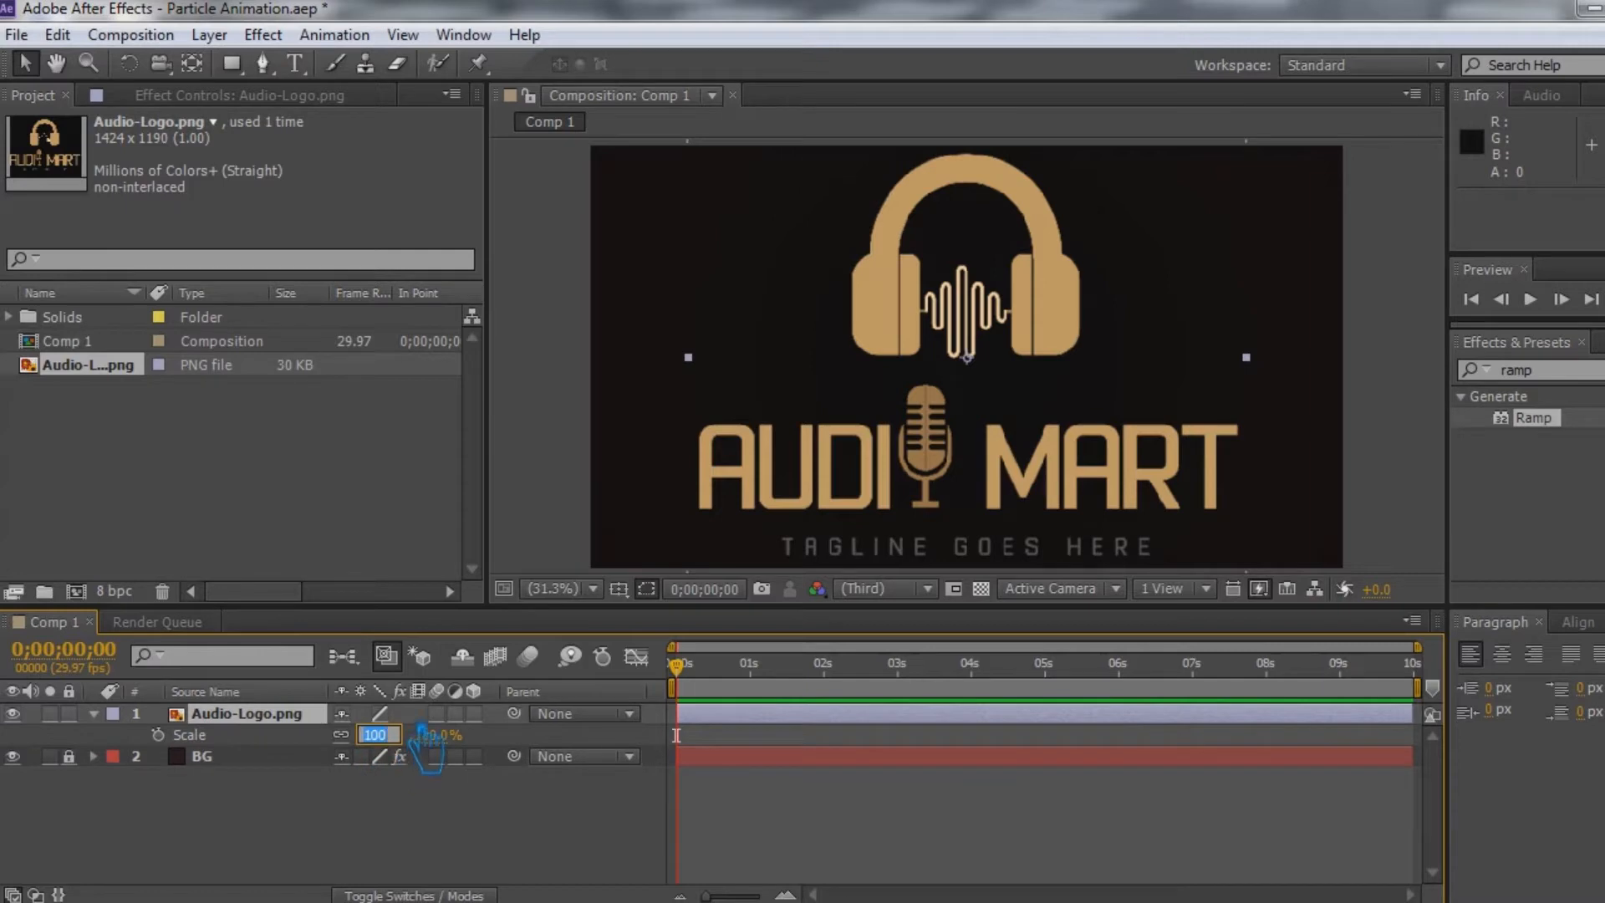
text(60)
key(Return)
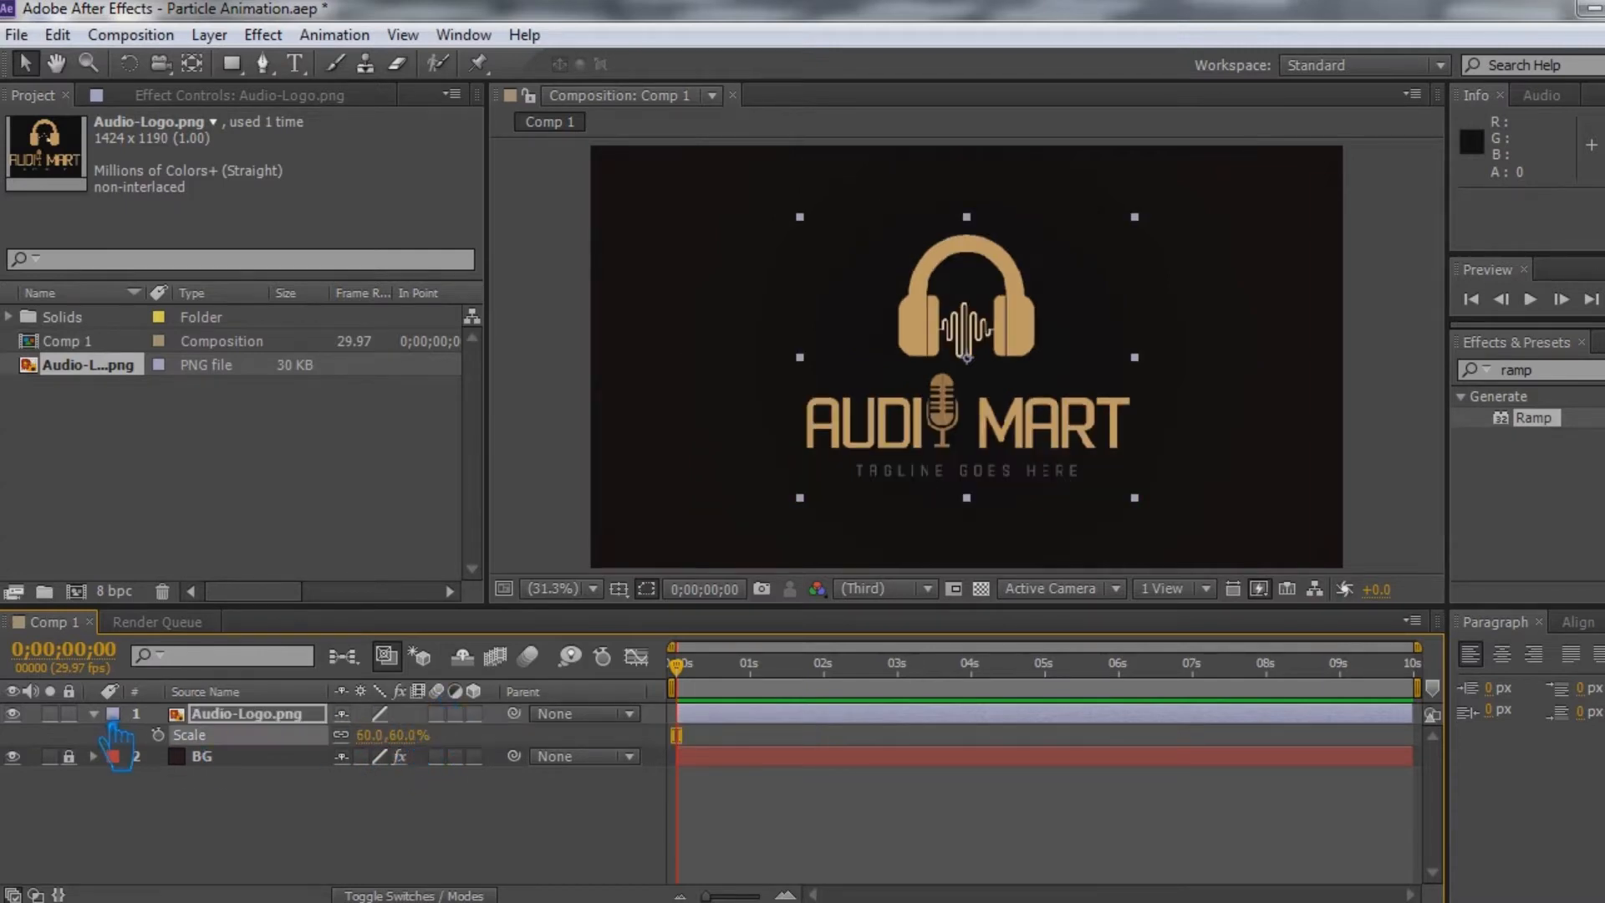
click(94, 714)
click(446, 803)
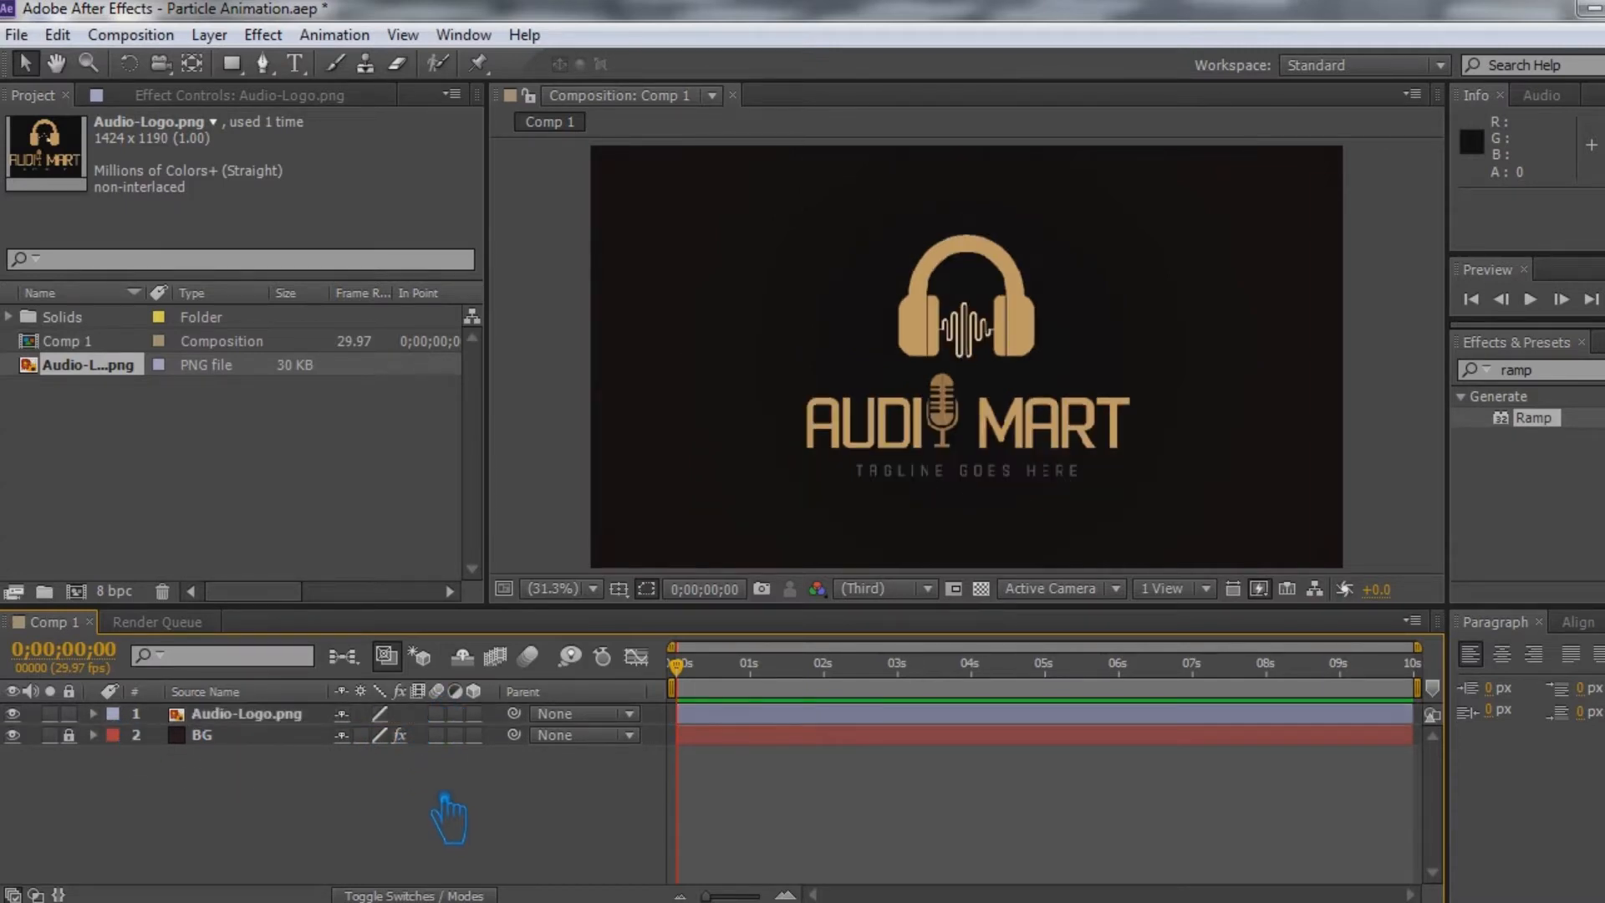
key(ctrl+s)
Duplicate the Audio-Logo layer, hide the lower copy and save the project
click(221, 714)
key(ctrl+d)
click(15, 736)
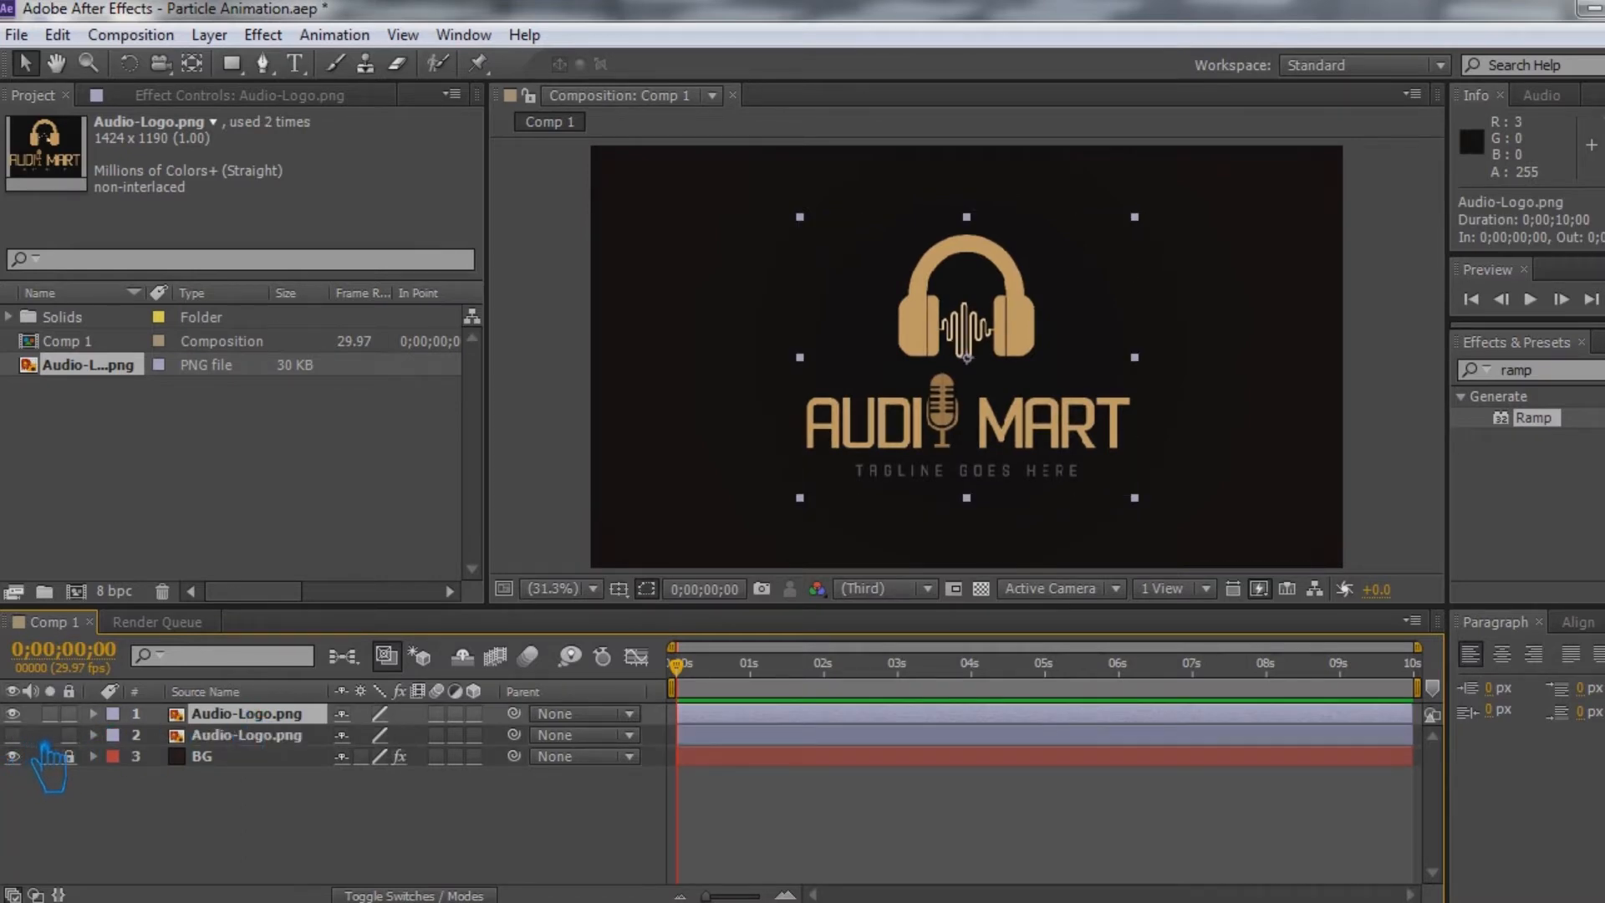
key(ctrl+s)
Search the effects for "linear" and apply the Linear Wipe preset to the upper Audio-Logo layer
click(1458, 401)
key(BackSpace)
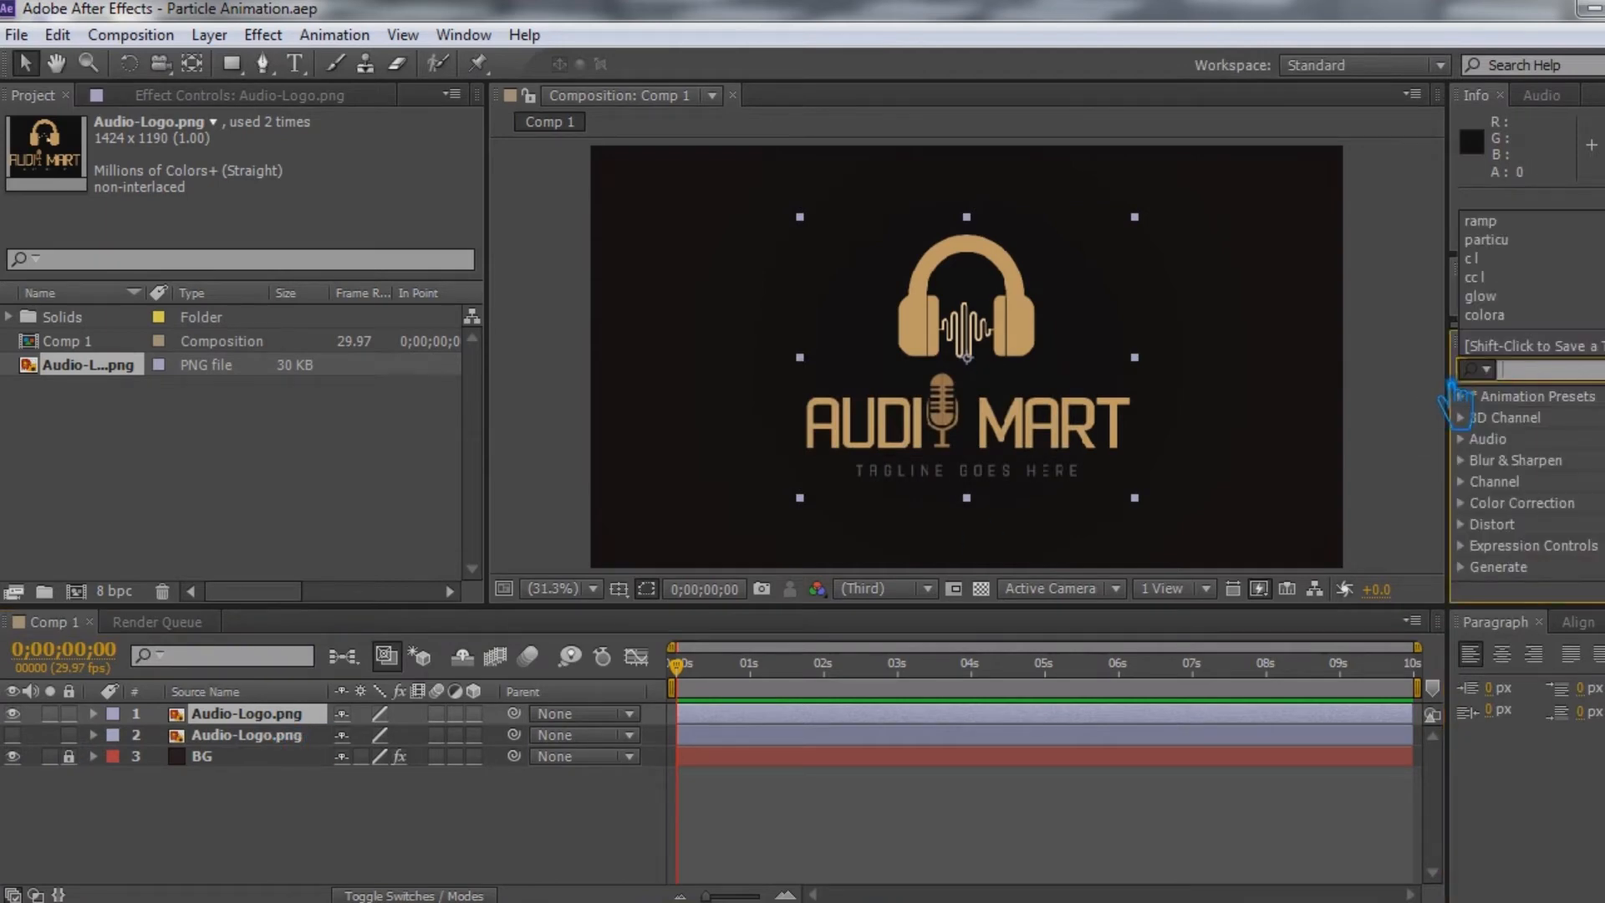
key(Return)
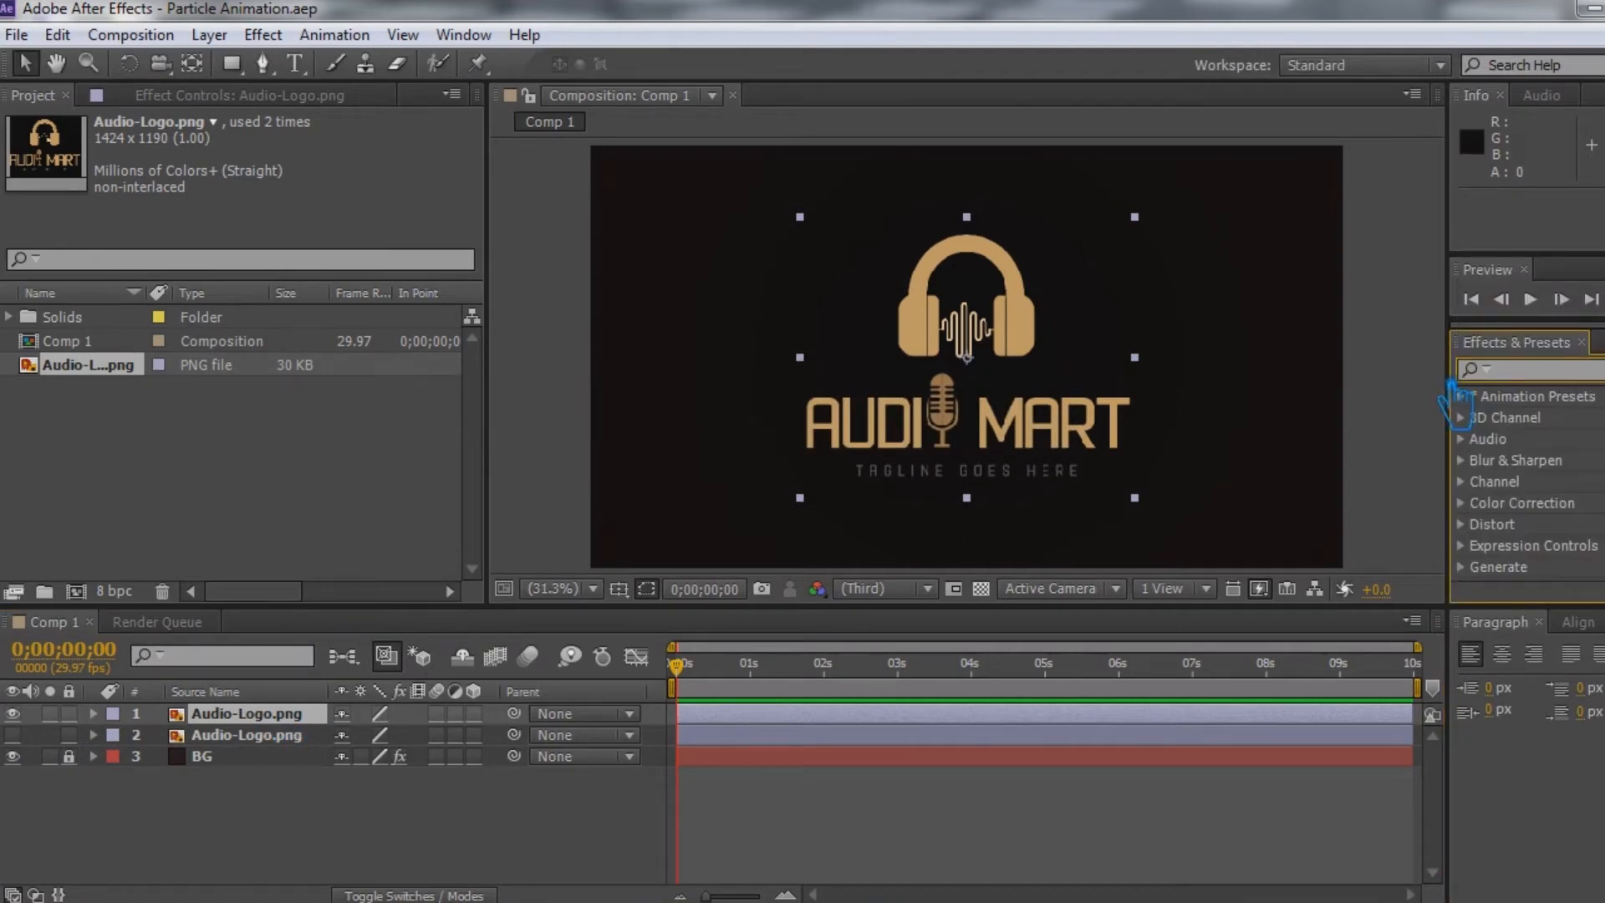
text(li)
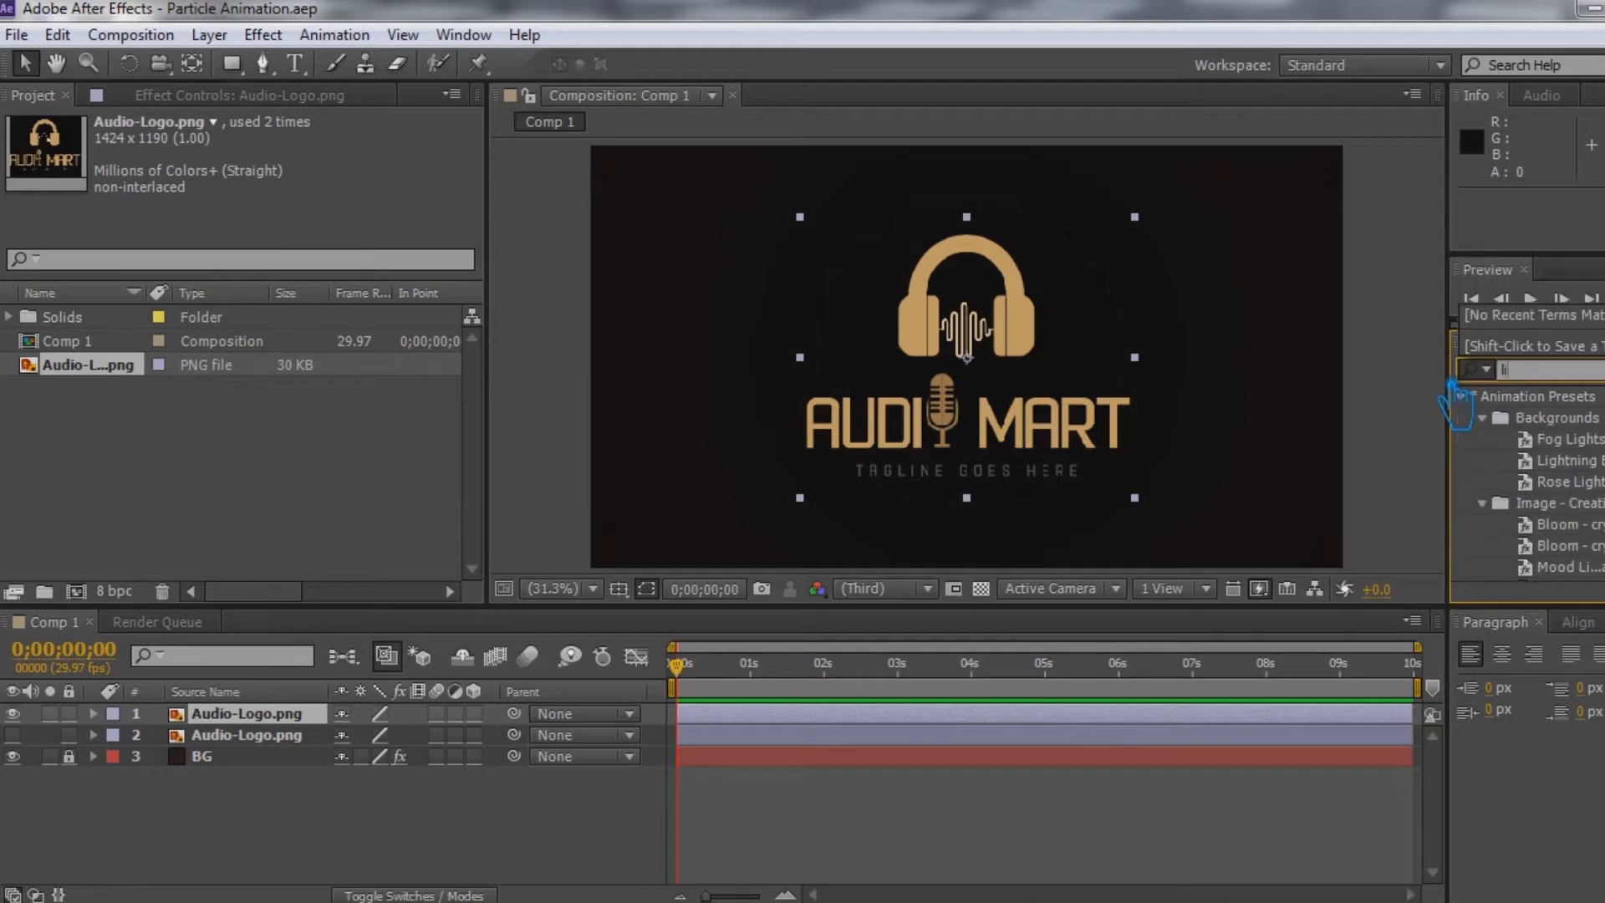
text(near)
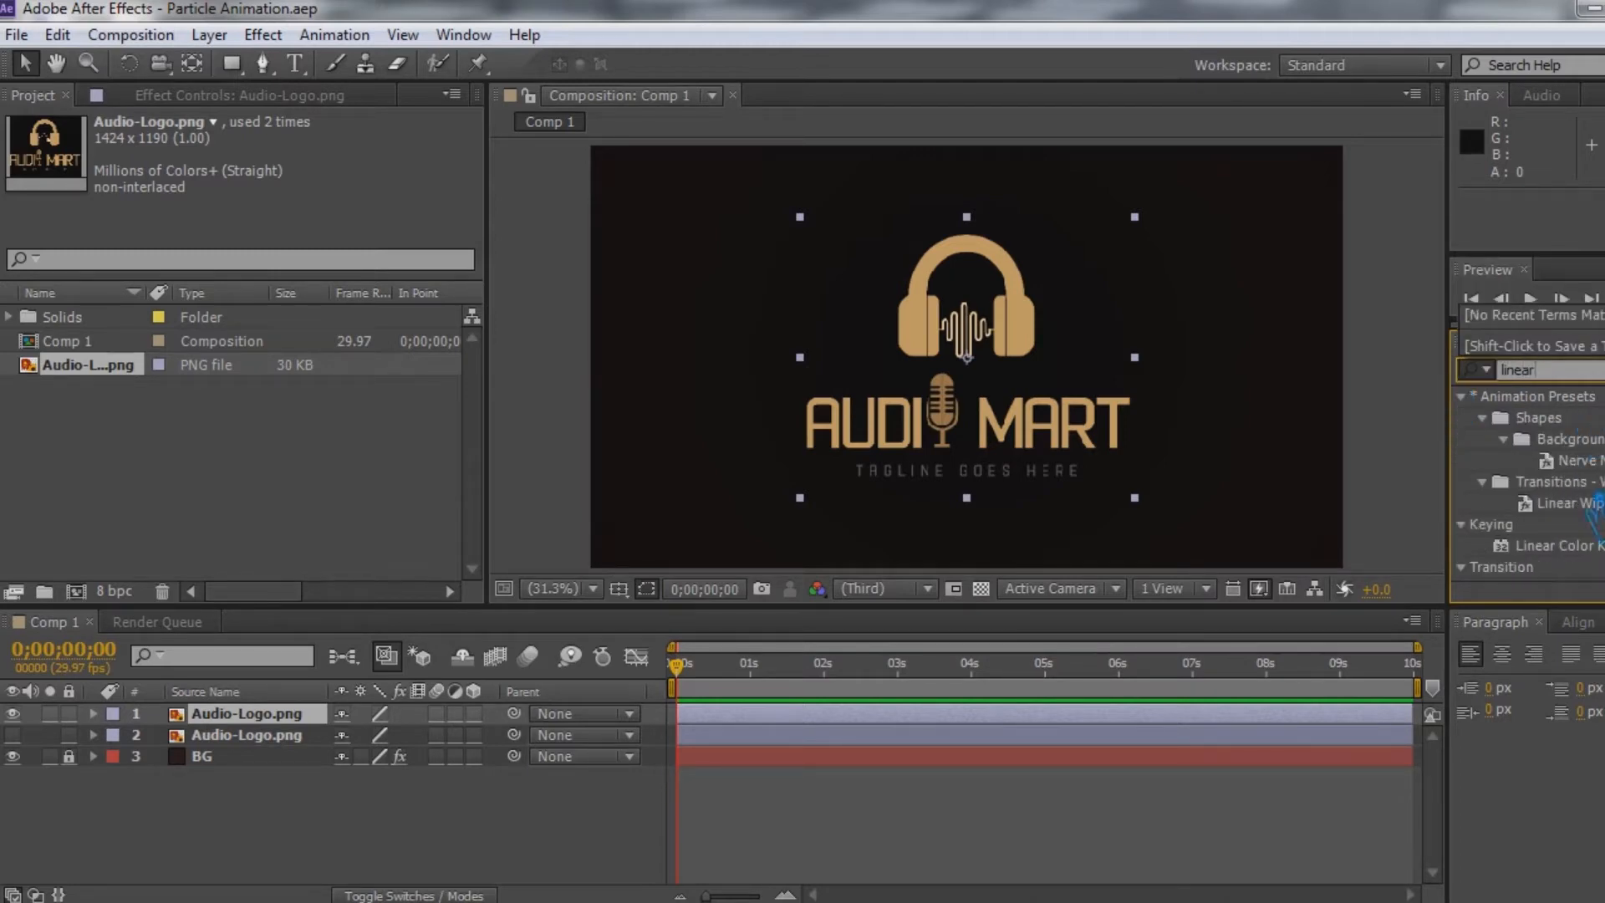
click(1593, 505)
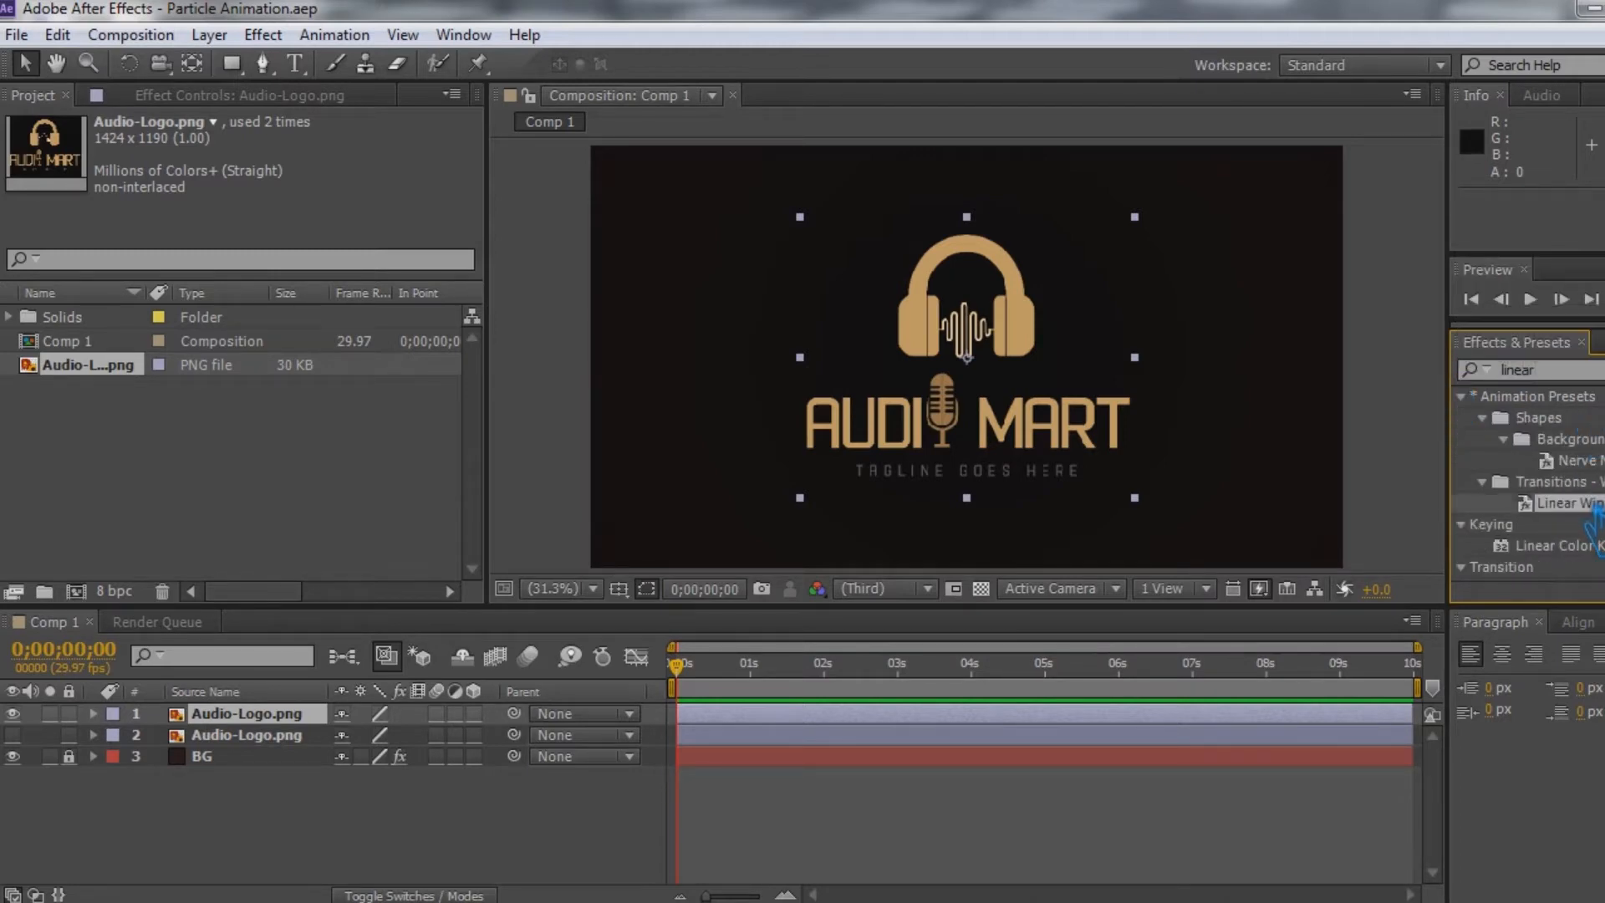
drag(1598, 532, 1020, 403)
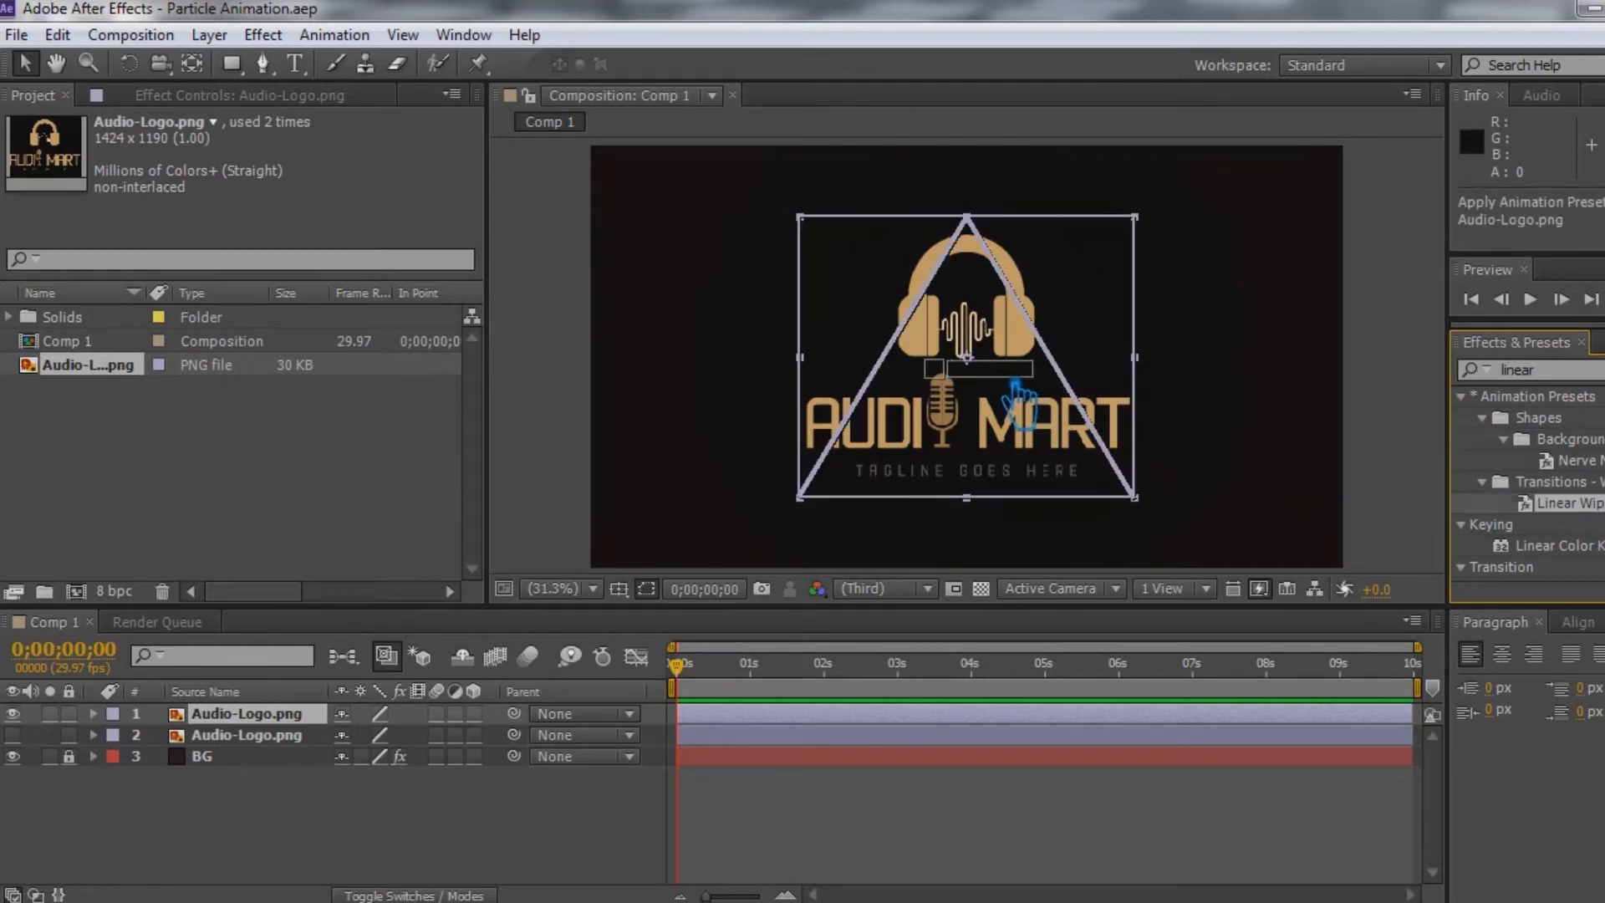
drag(1018, 401, 1016, 403)
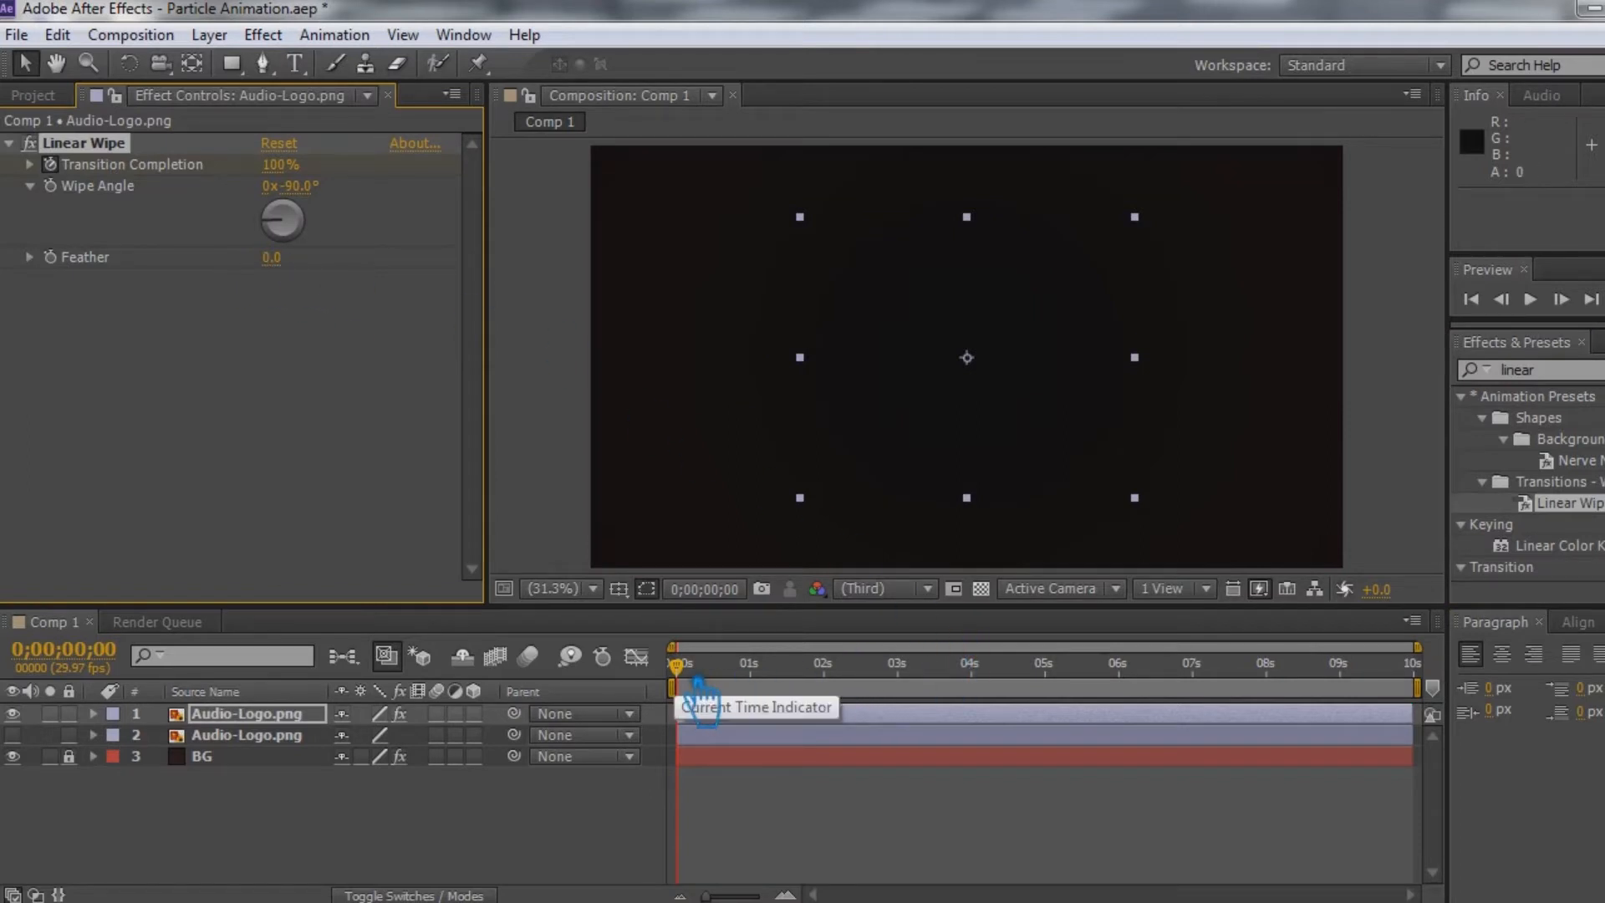
Reveal the upper logo layer's Linear Wipe keyframes and move the final Transition Completion keyframe to about 6 seconds
drag(677, 667, 832, 700)
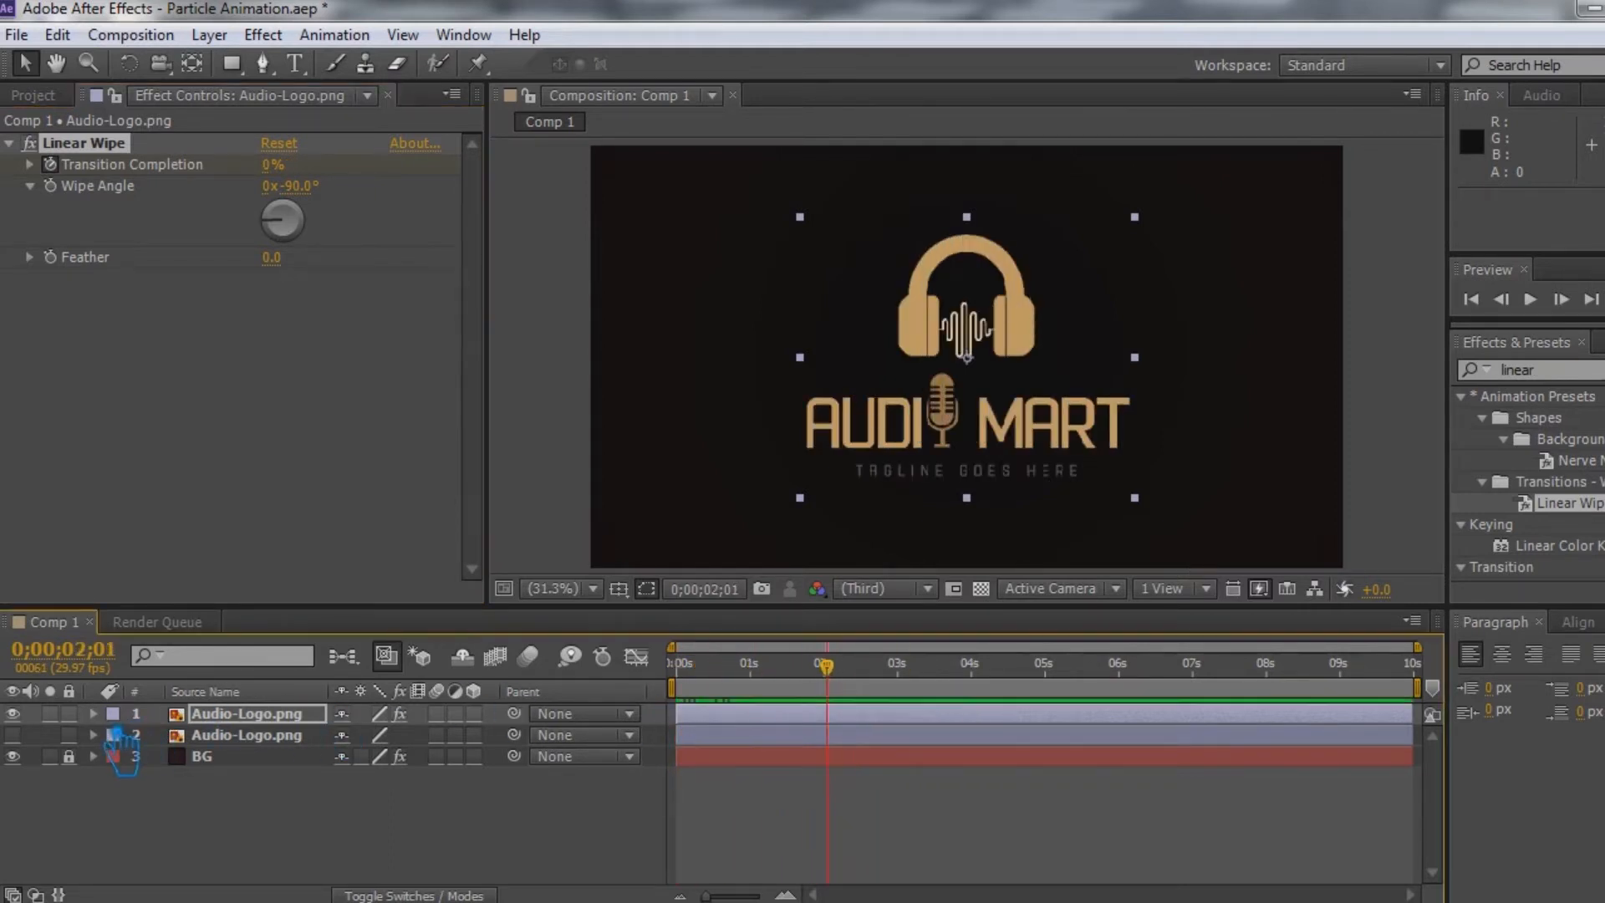
click(93, 714)
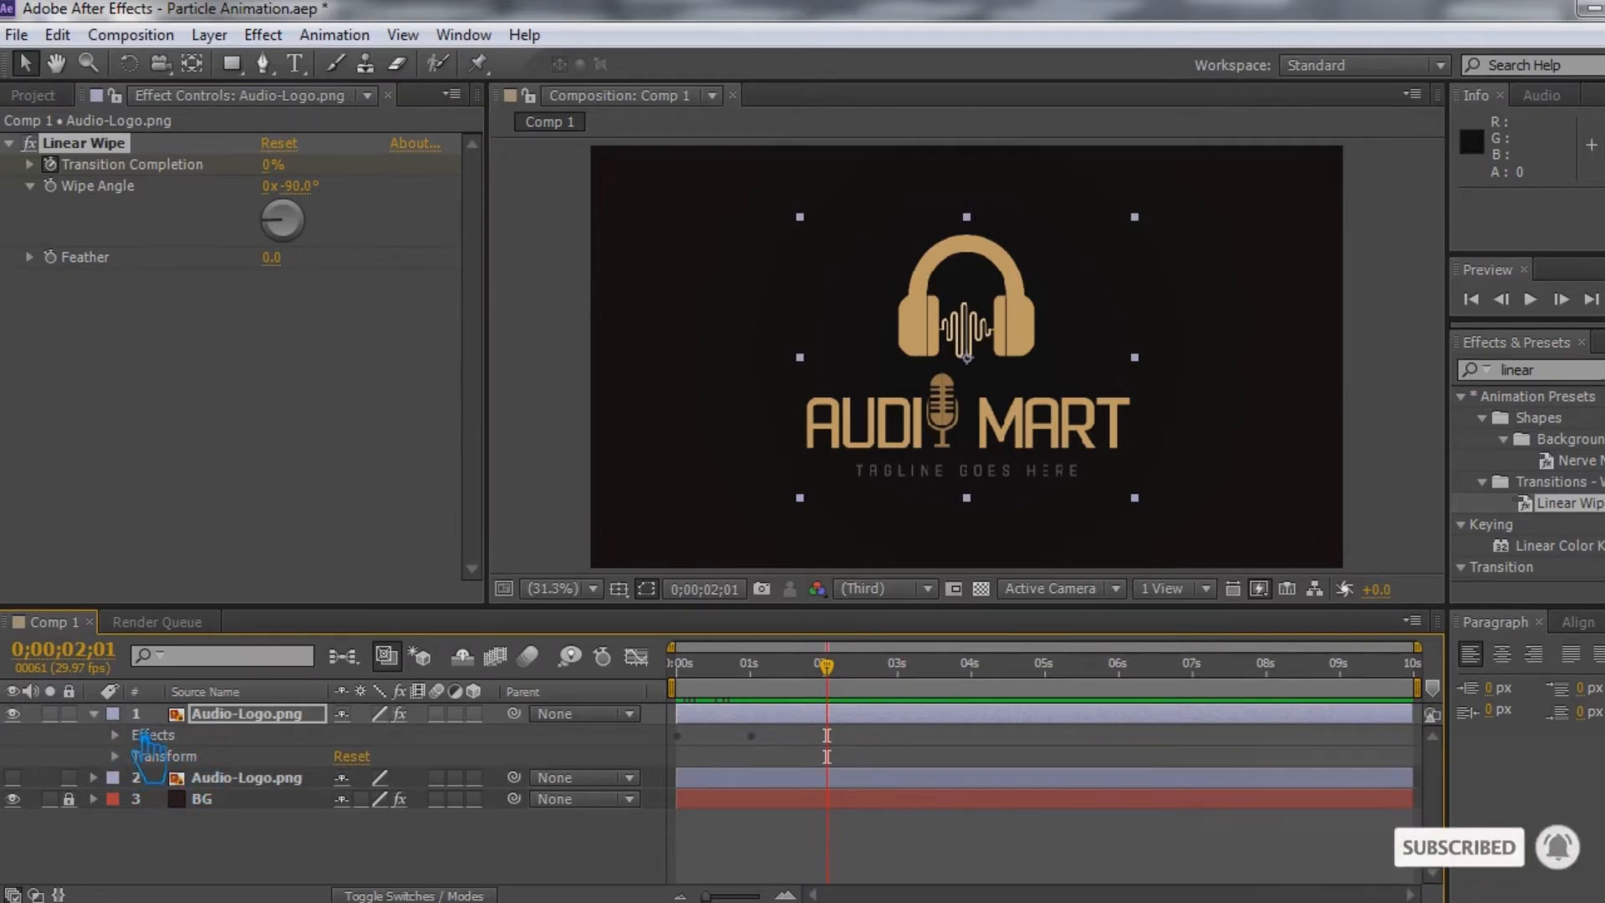
click(261, 717)
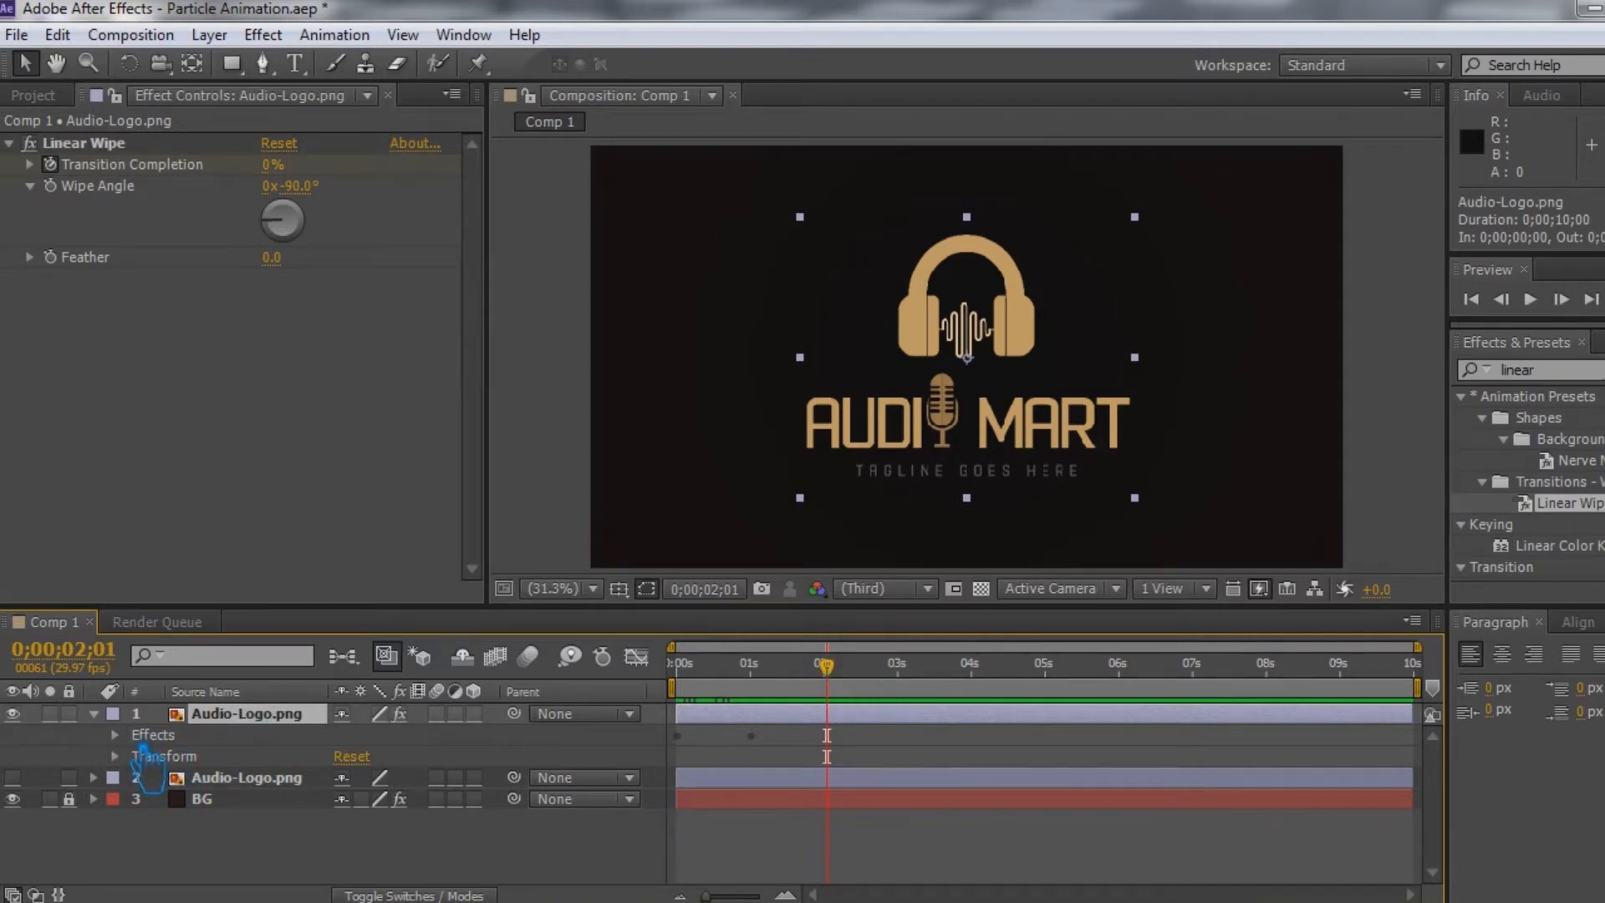
click(117, 736)
click(137, 756)
drag(771, 787, 1149, 782)
drag(840, 666, 1146, 713)
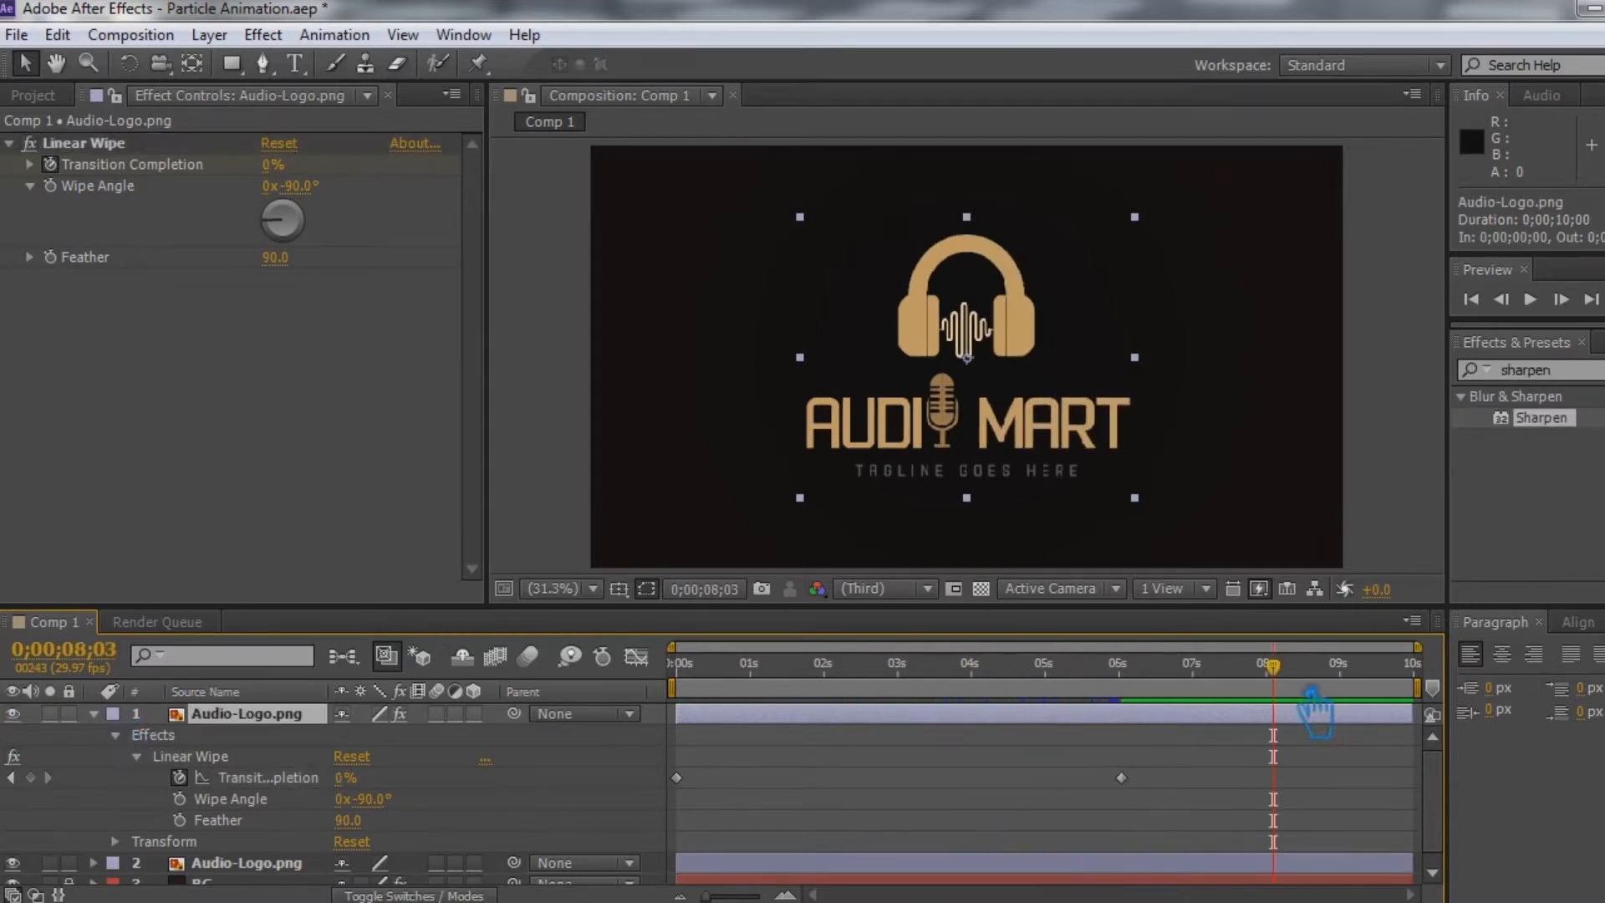
Move the first Transition Completion keyframe of the upper logo layer to 0;00;00;12 and park the time indicator on it
drag(1308, 695, 559, 708)
key(equal)
key(equal)
key(equal)
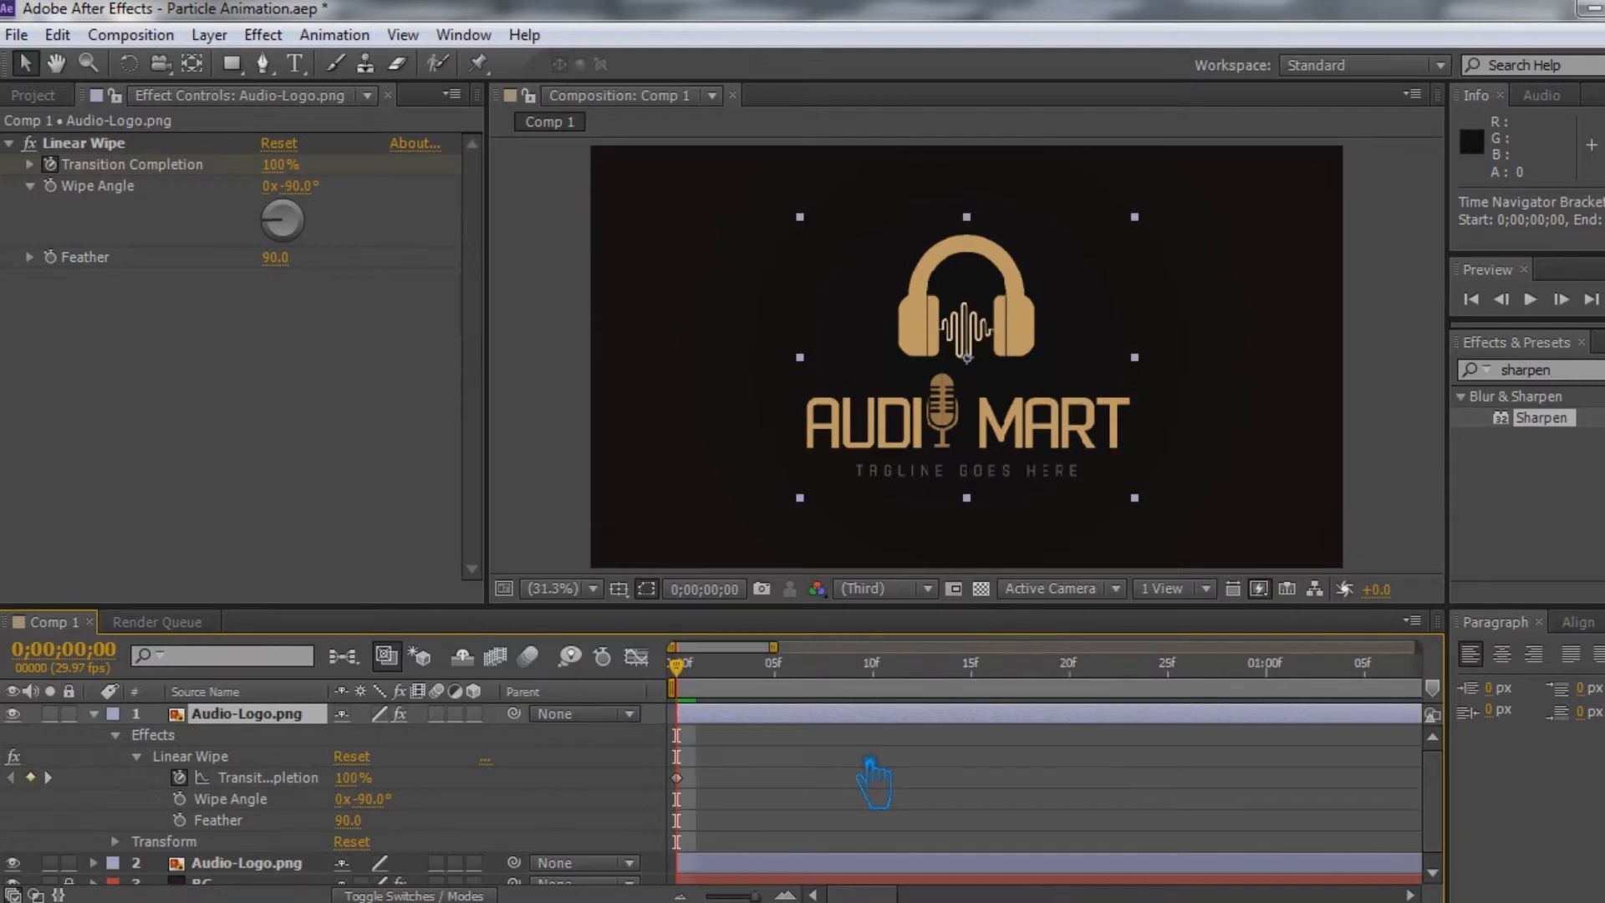
drag(677, 711, 992, 720)
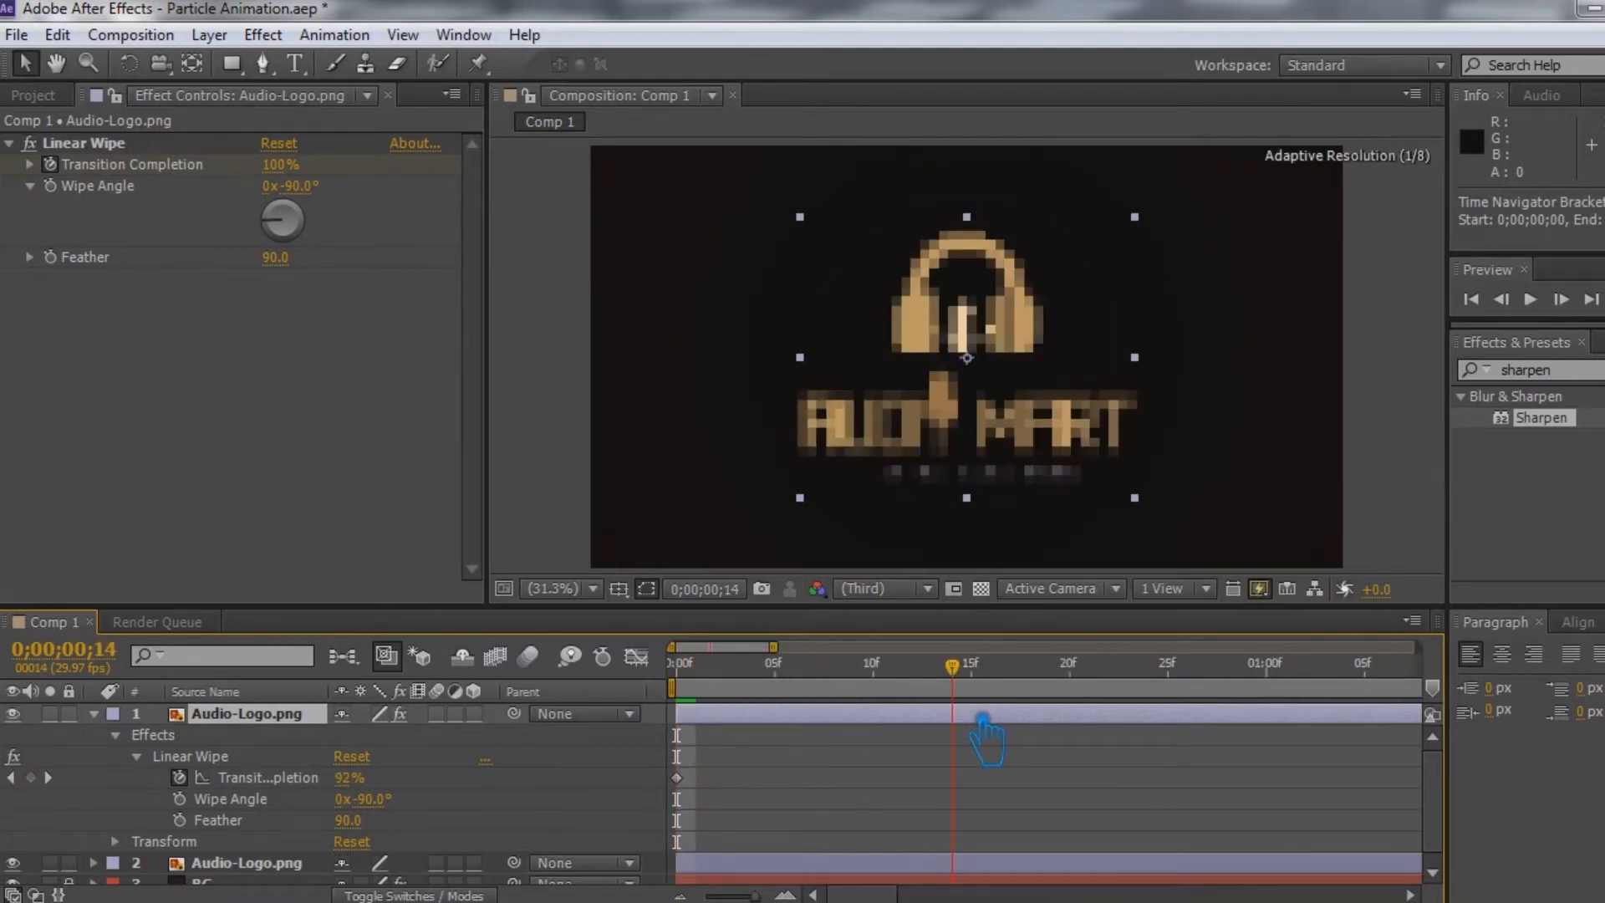
drag(983, 717, 916, 718)
drag(679, 778, 911, 779)
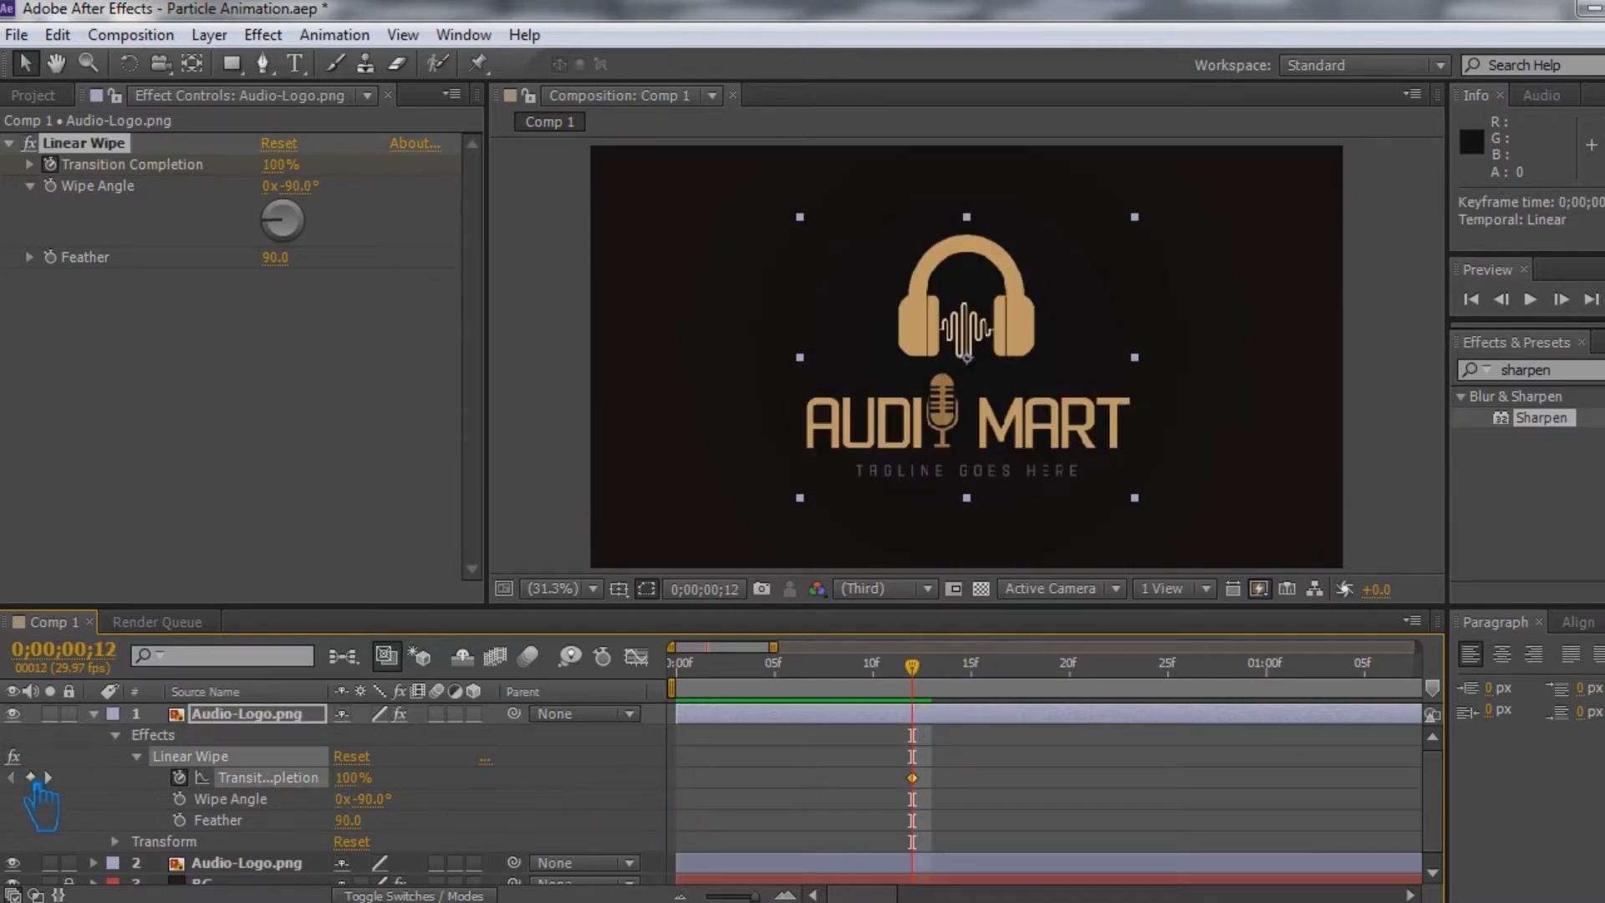
click(1071, 806)
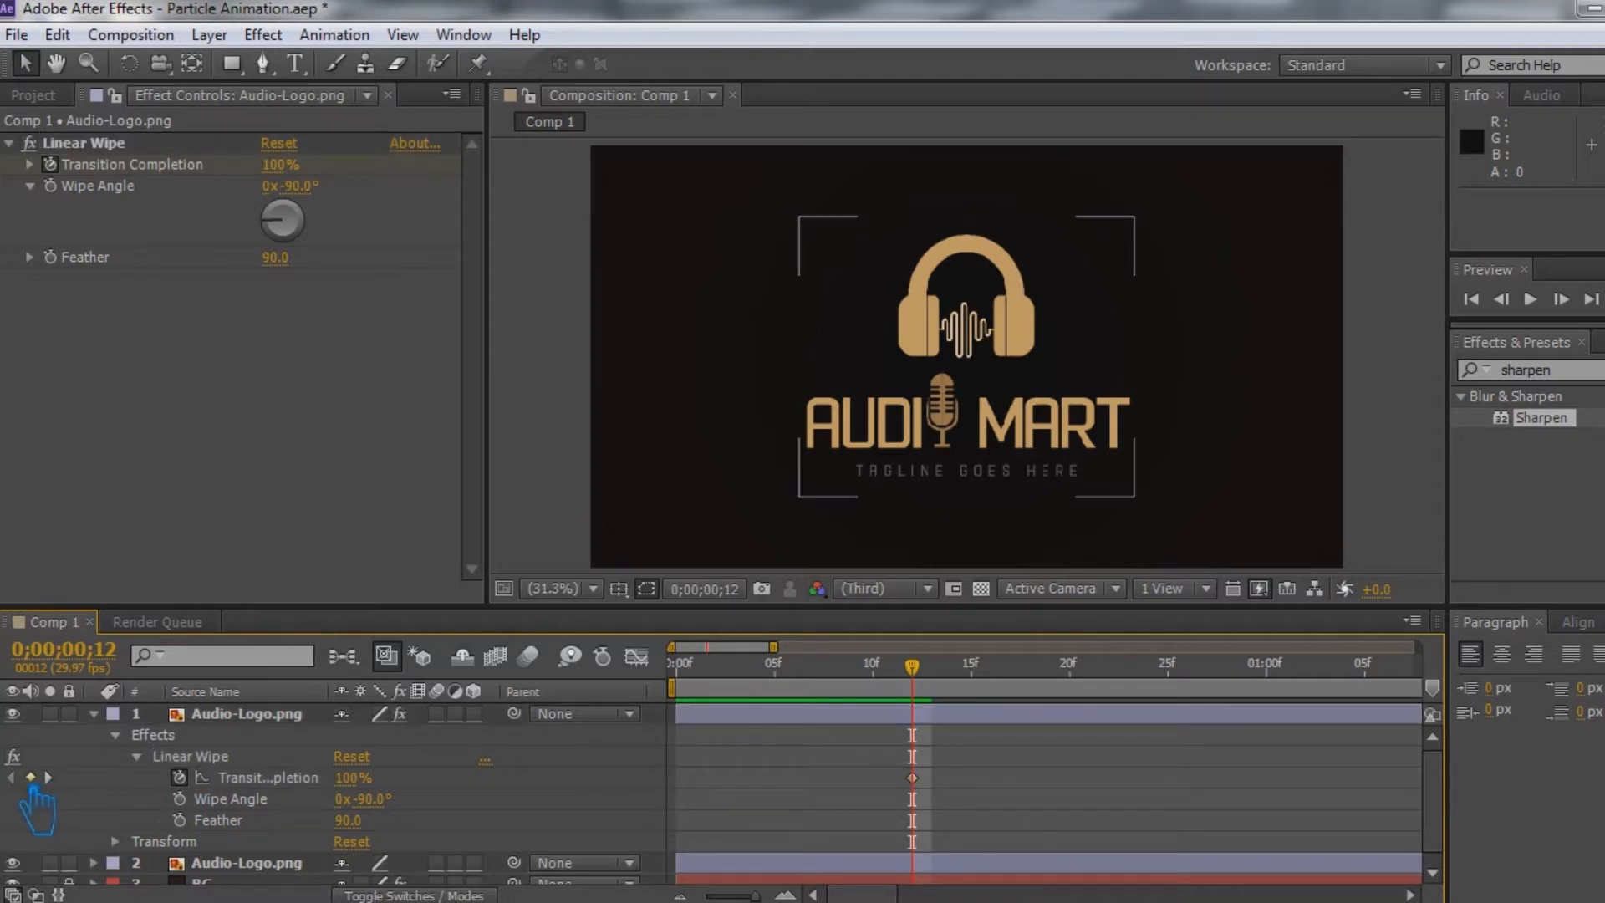
drag(913, 668, 1184, 690)
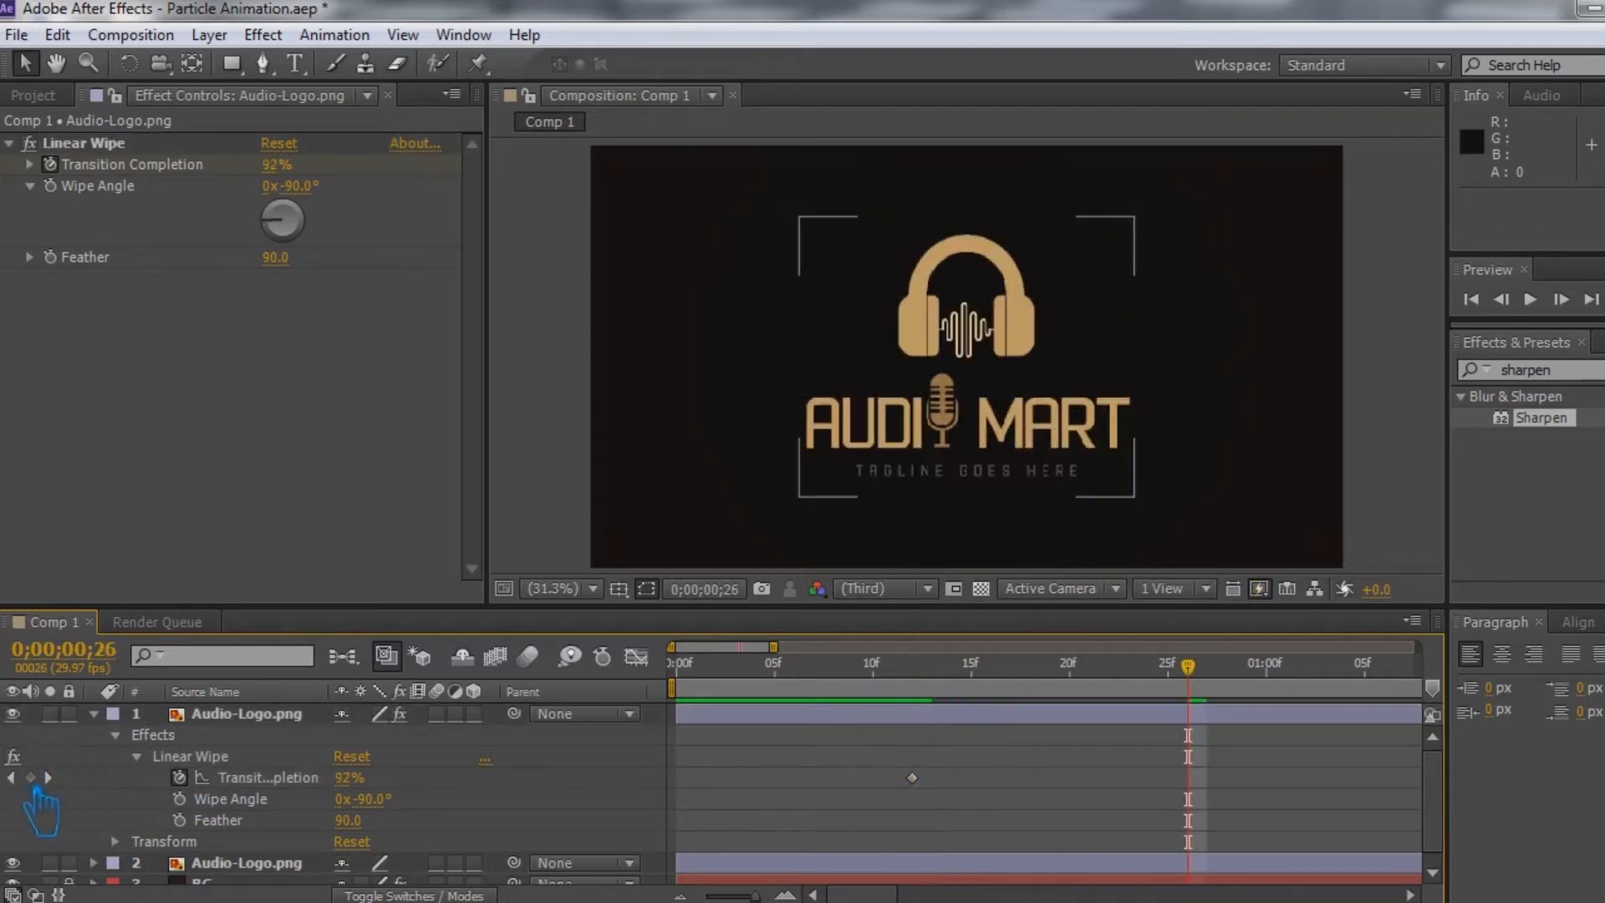
click(24, 781)
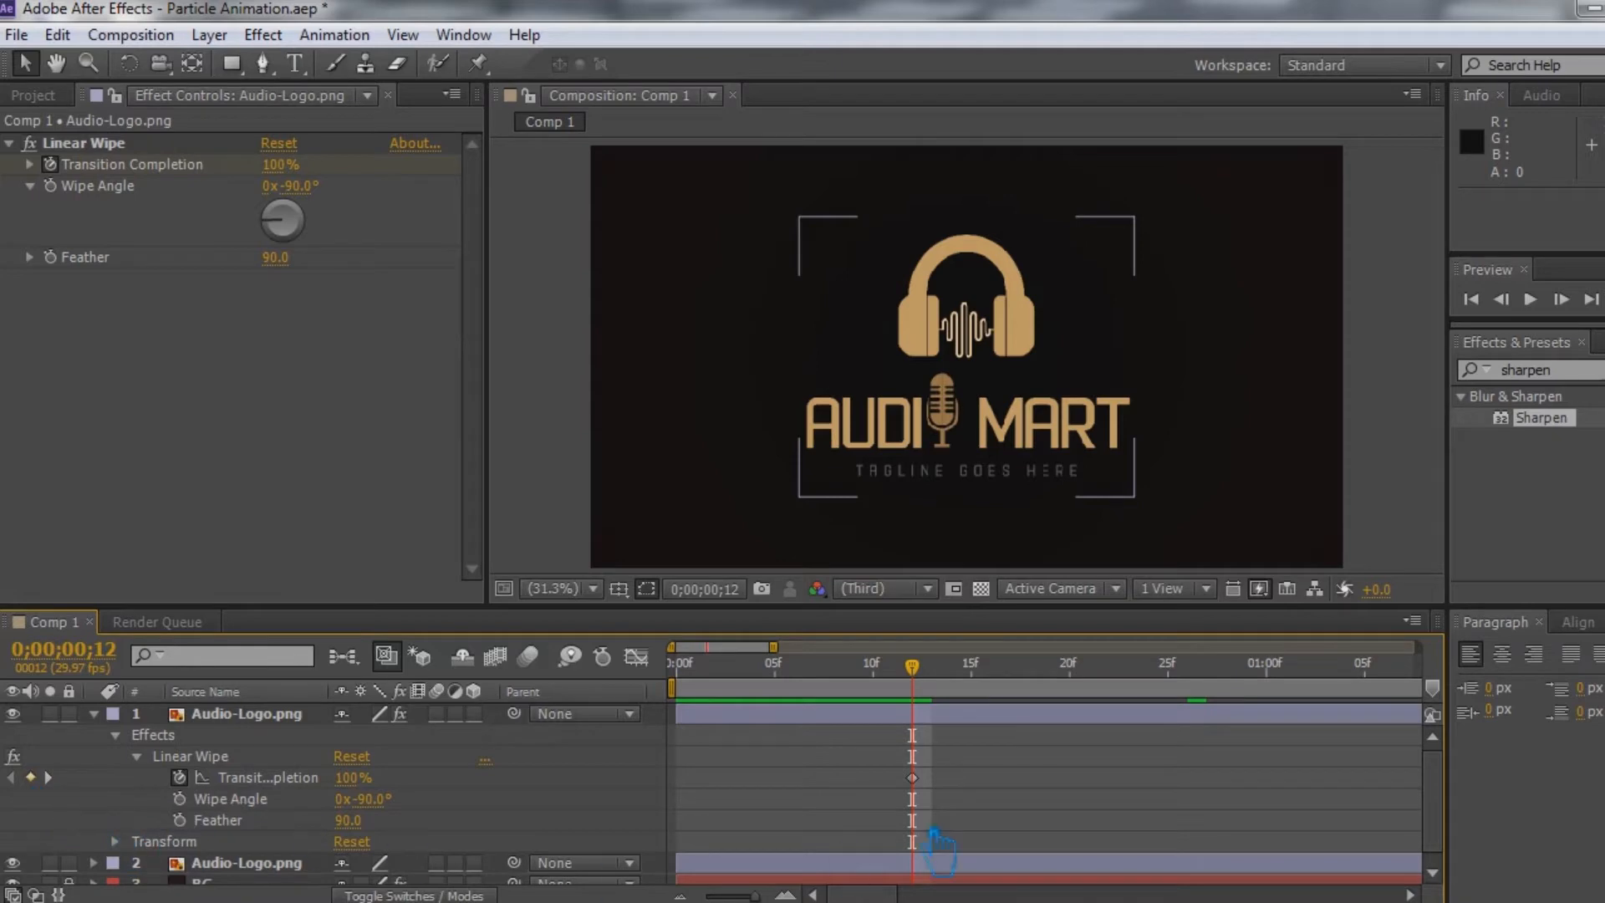
Collapse the properties of both Audio-Logo layers and select the lower one
scroll(134, 874, down, 1)
scroll(763, 837, up, 1)
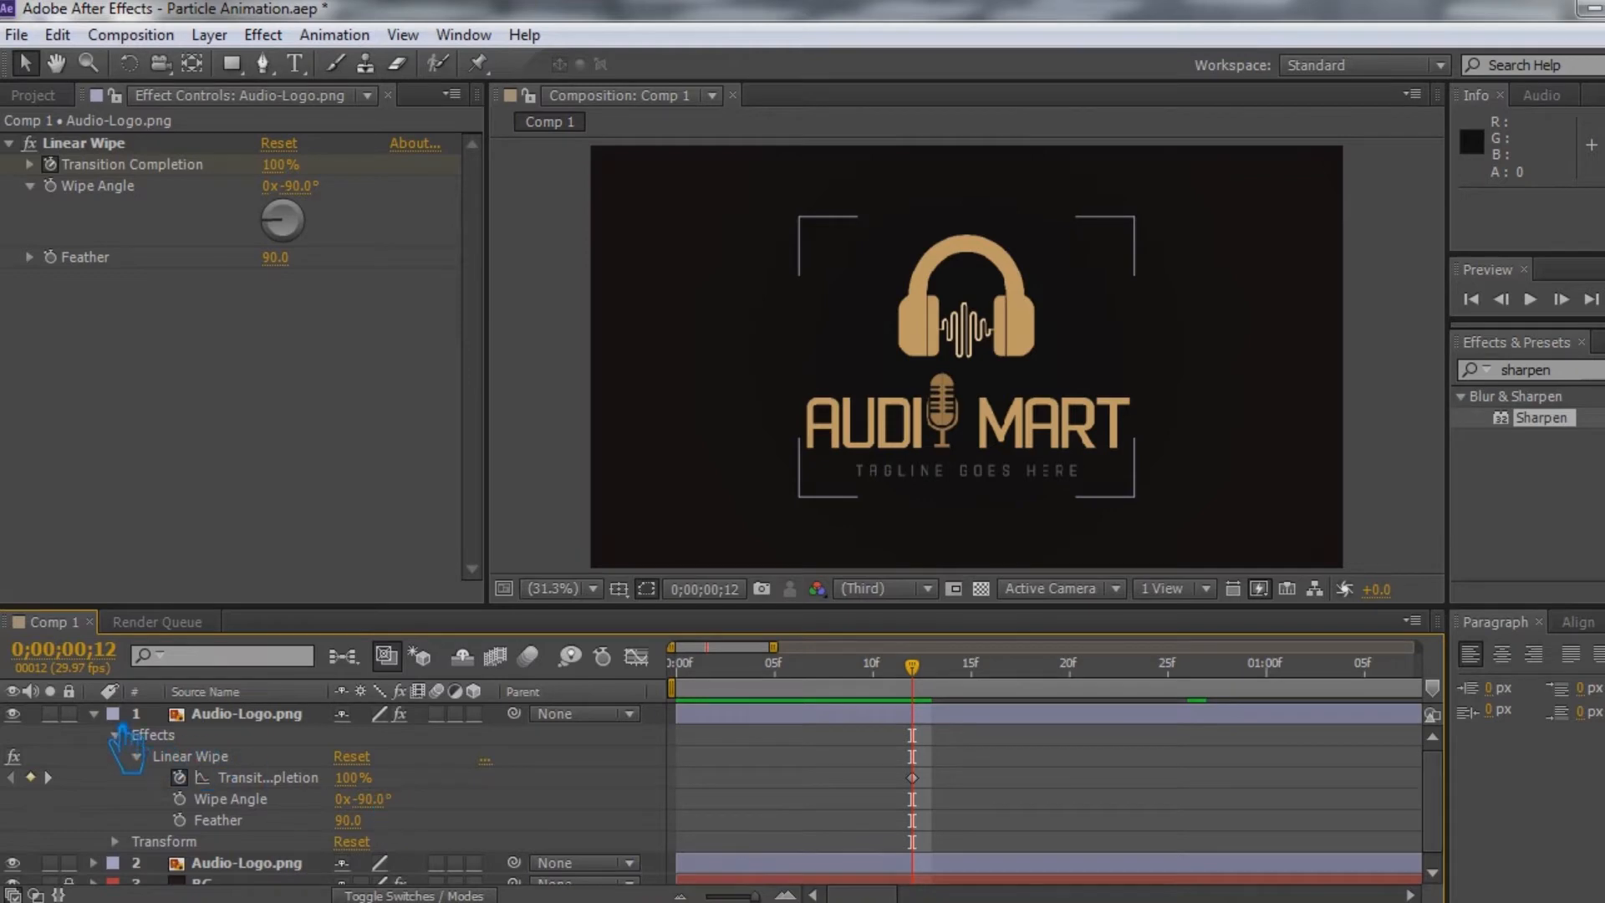
click(93, 713)
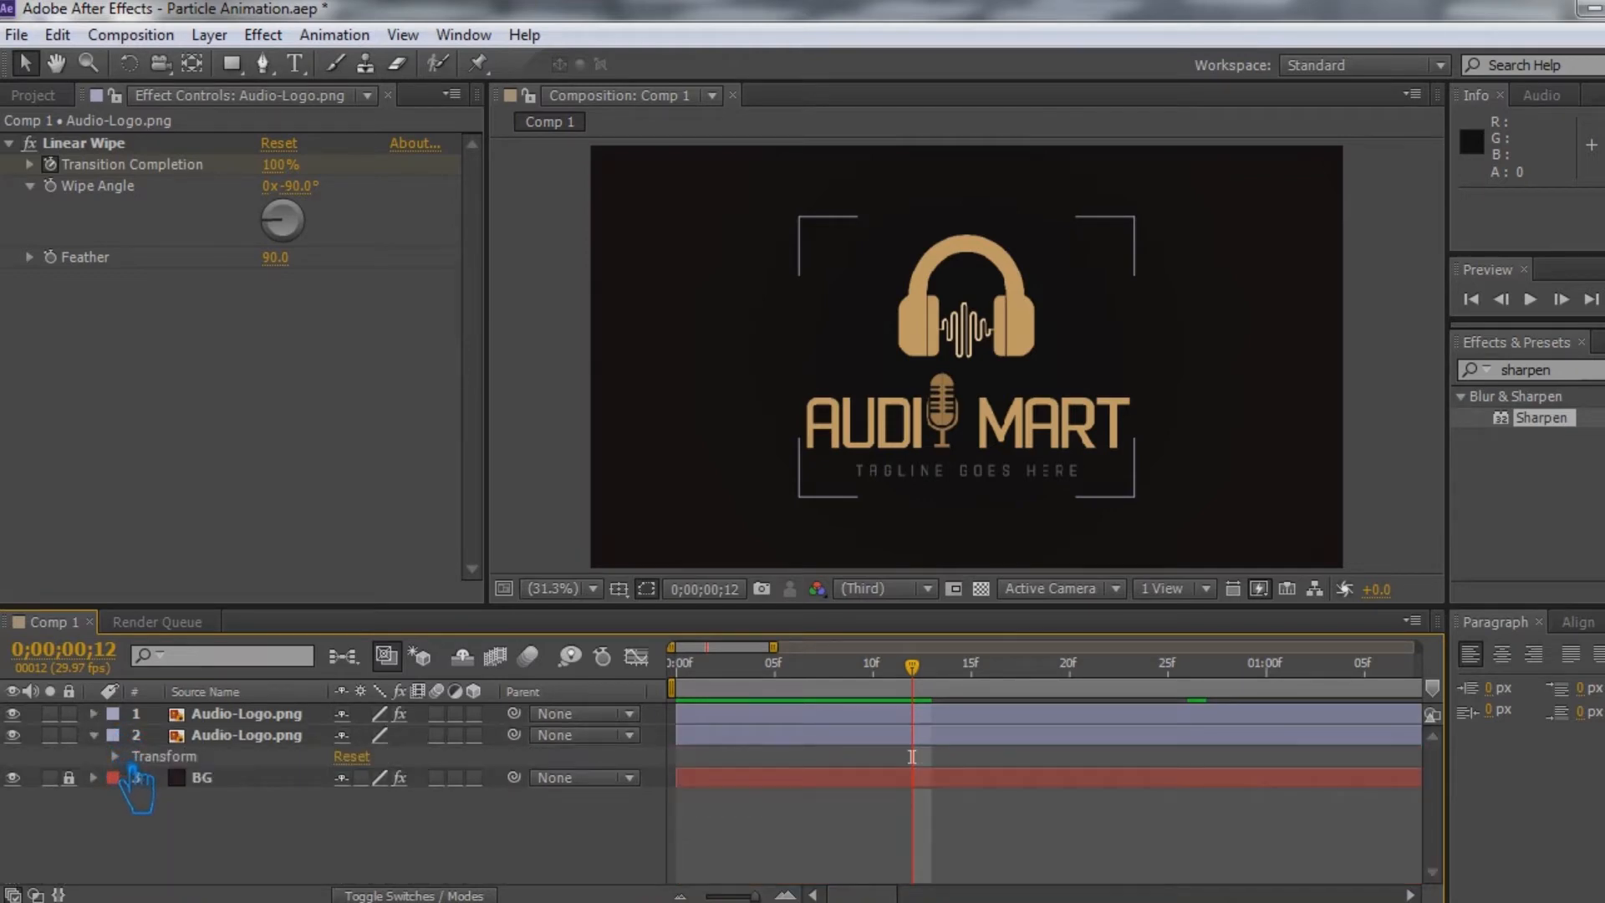
click(204, 739)
click(94, 735)
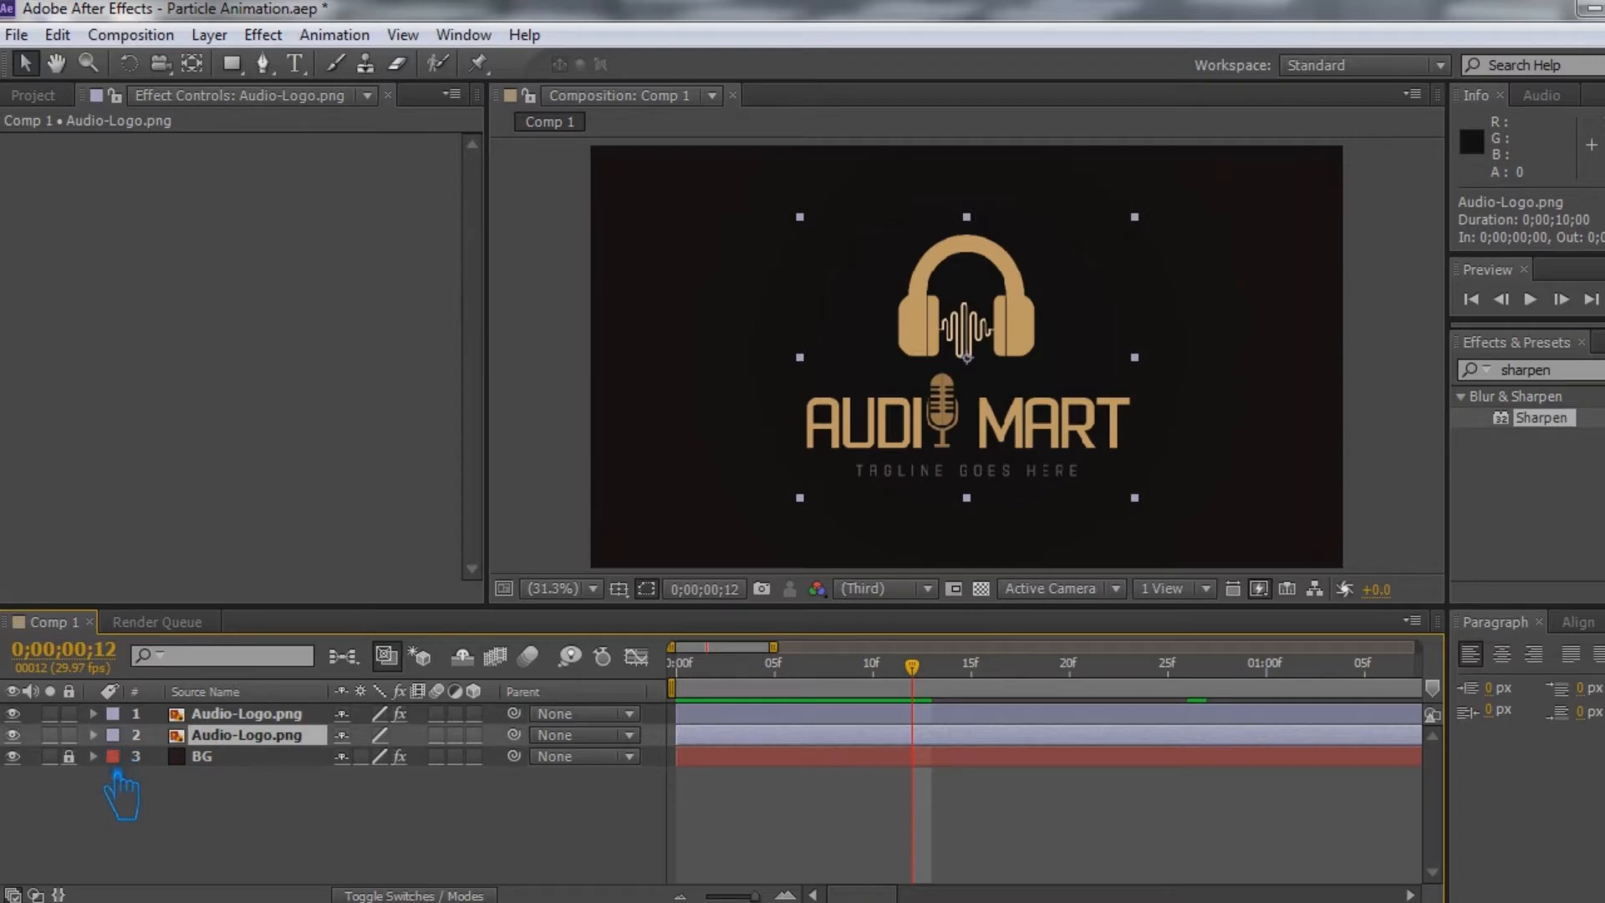
Draw a tall, narrow rectangular mask on the lower Audio-Logo layer, in the empty area left of the logo
click(237, 67)
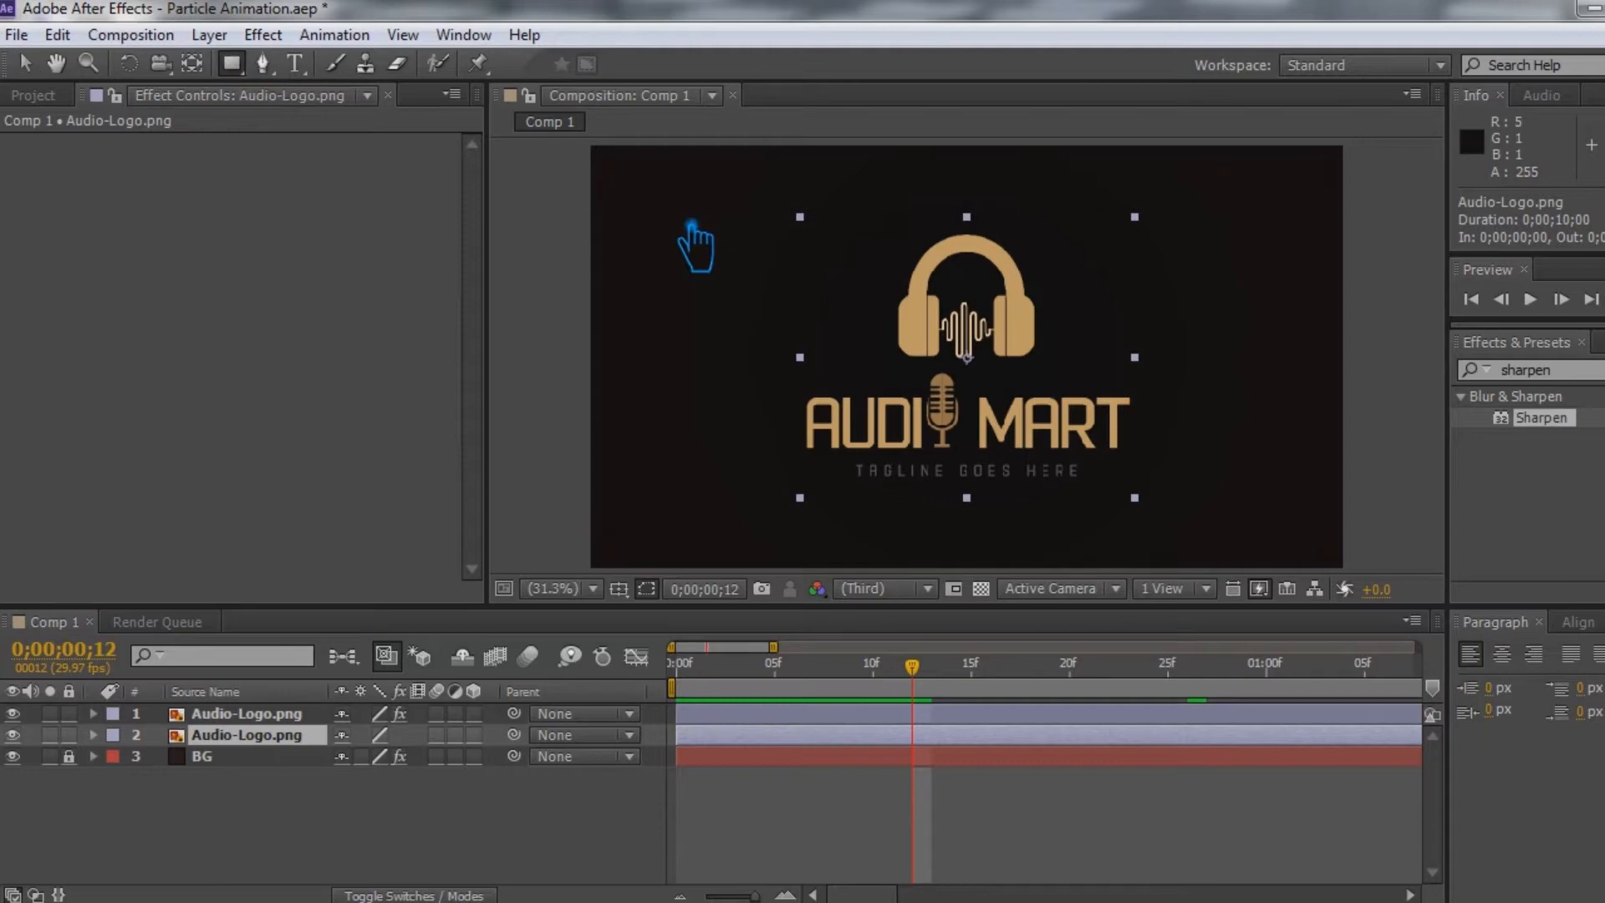
drag(677, 214, 746, 549)
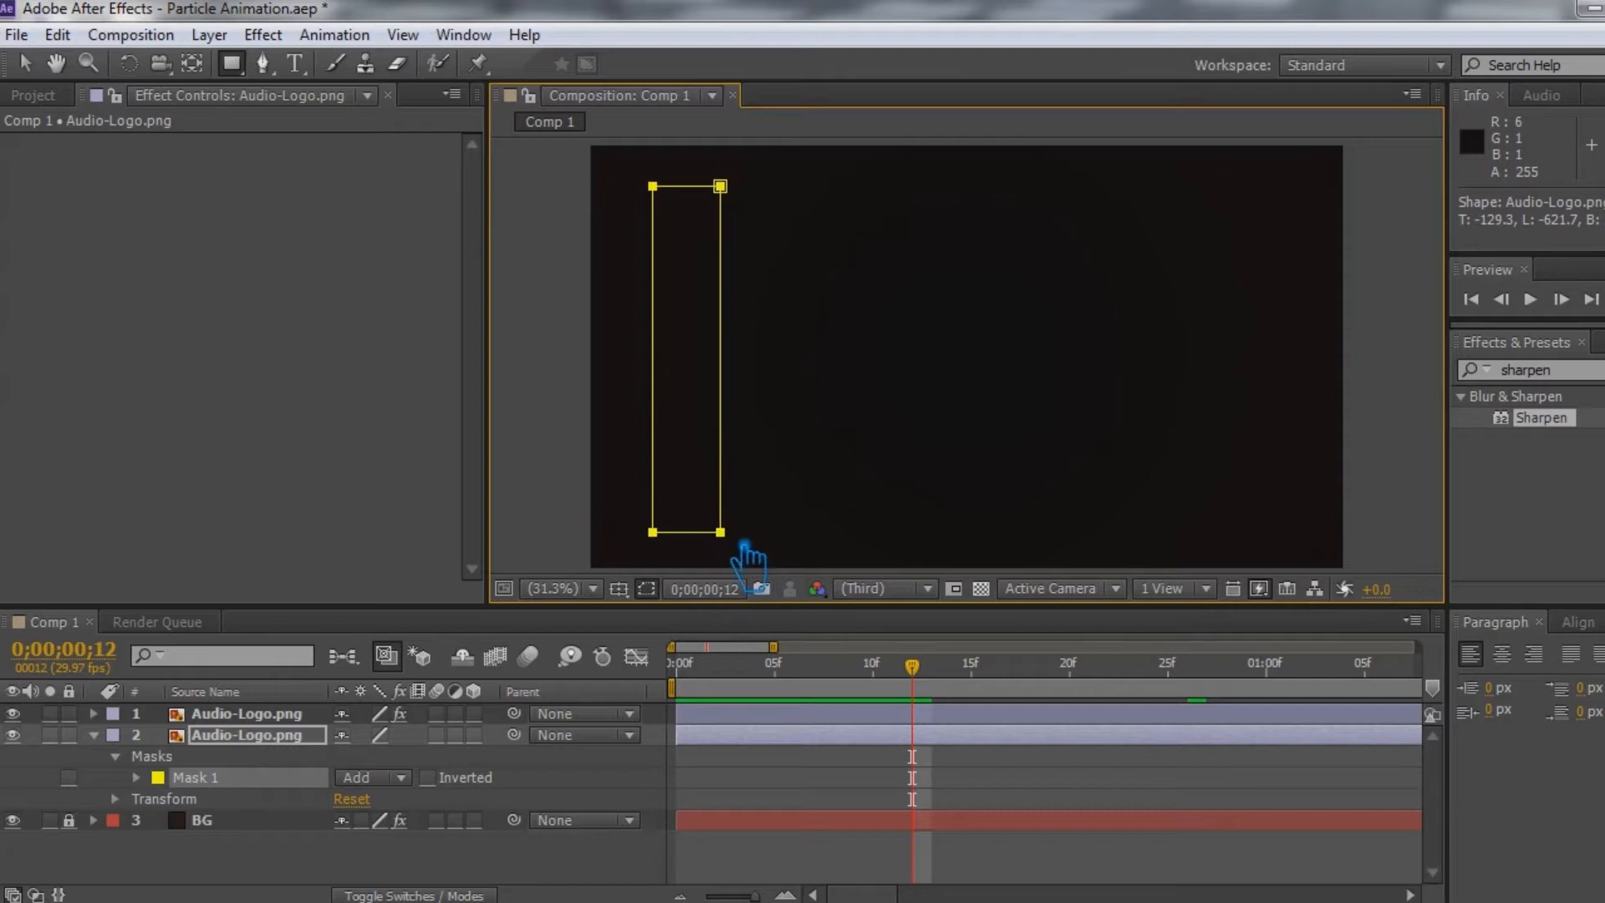
click(25, 63)
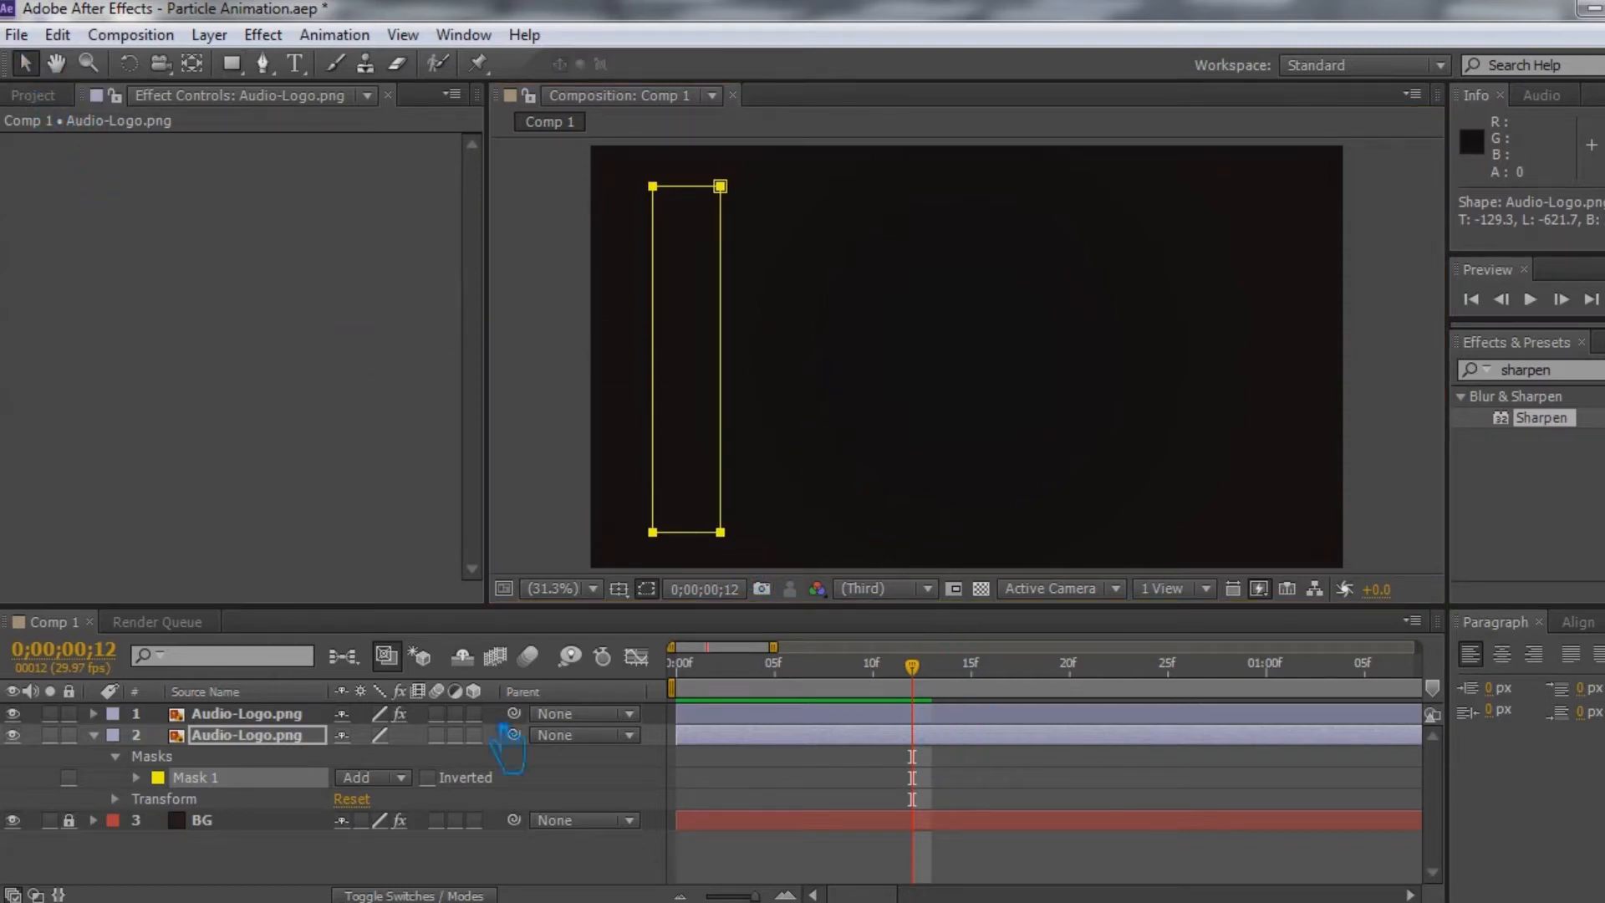
Reveal the keyframed Transition Completion property of the upper Audio-Logo layer and fit the full 10-second timeline in view
click(94, 713)
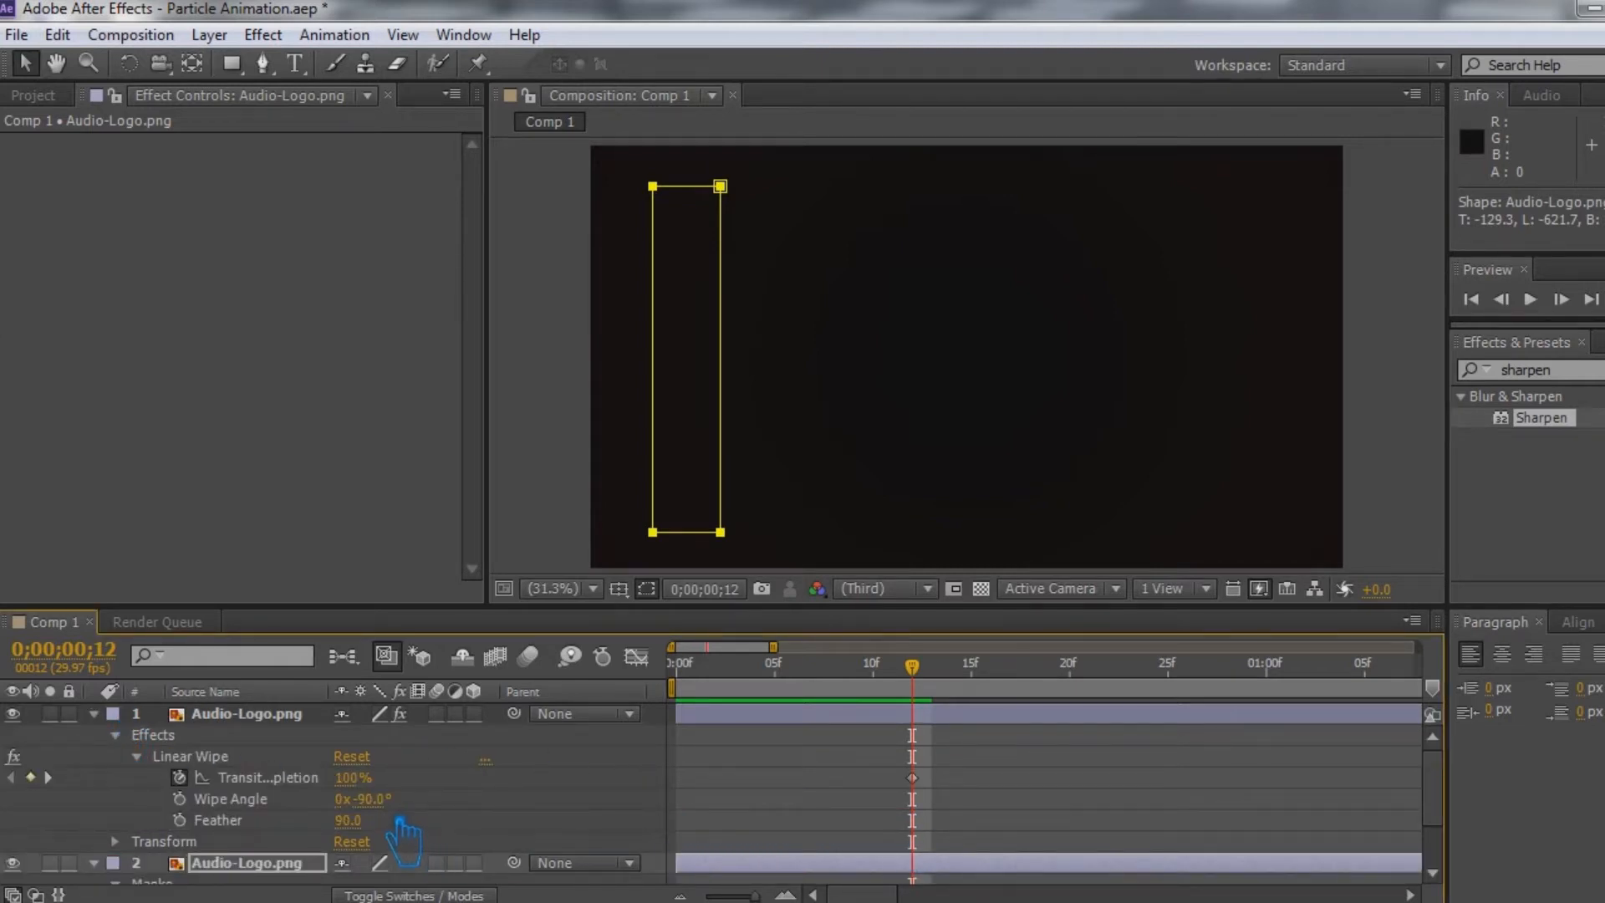
click(251, 777)
click(137, 757)
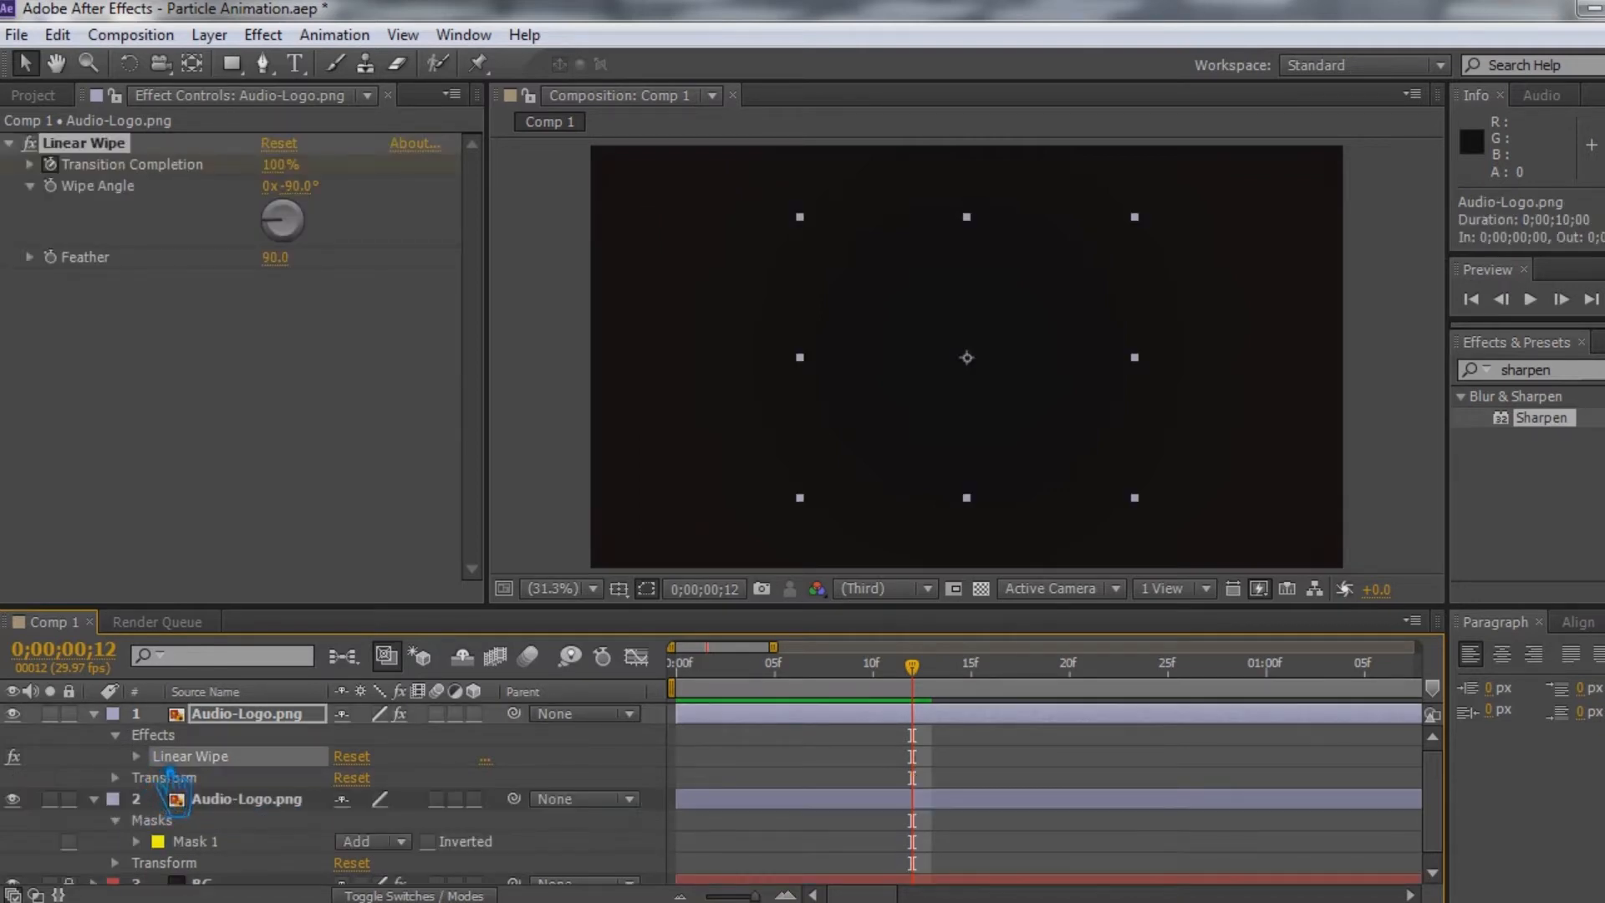
key(u)
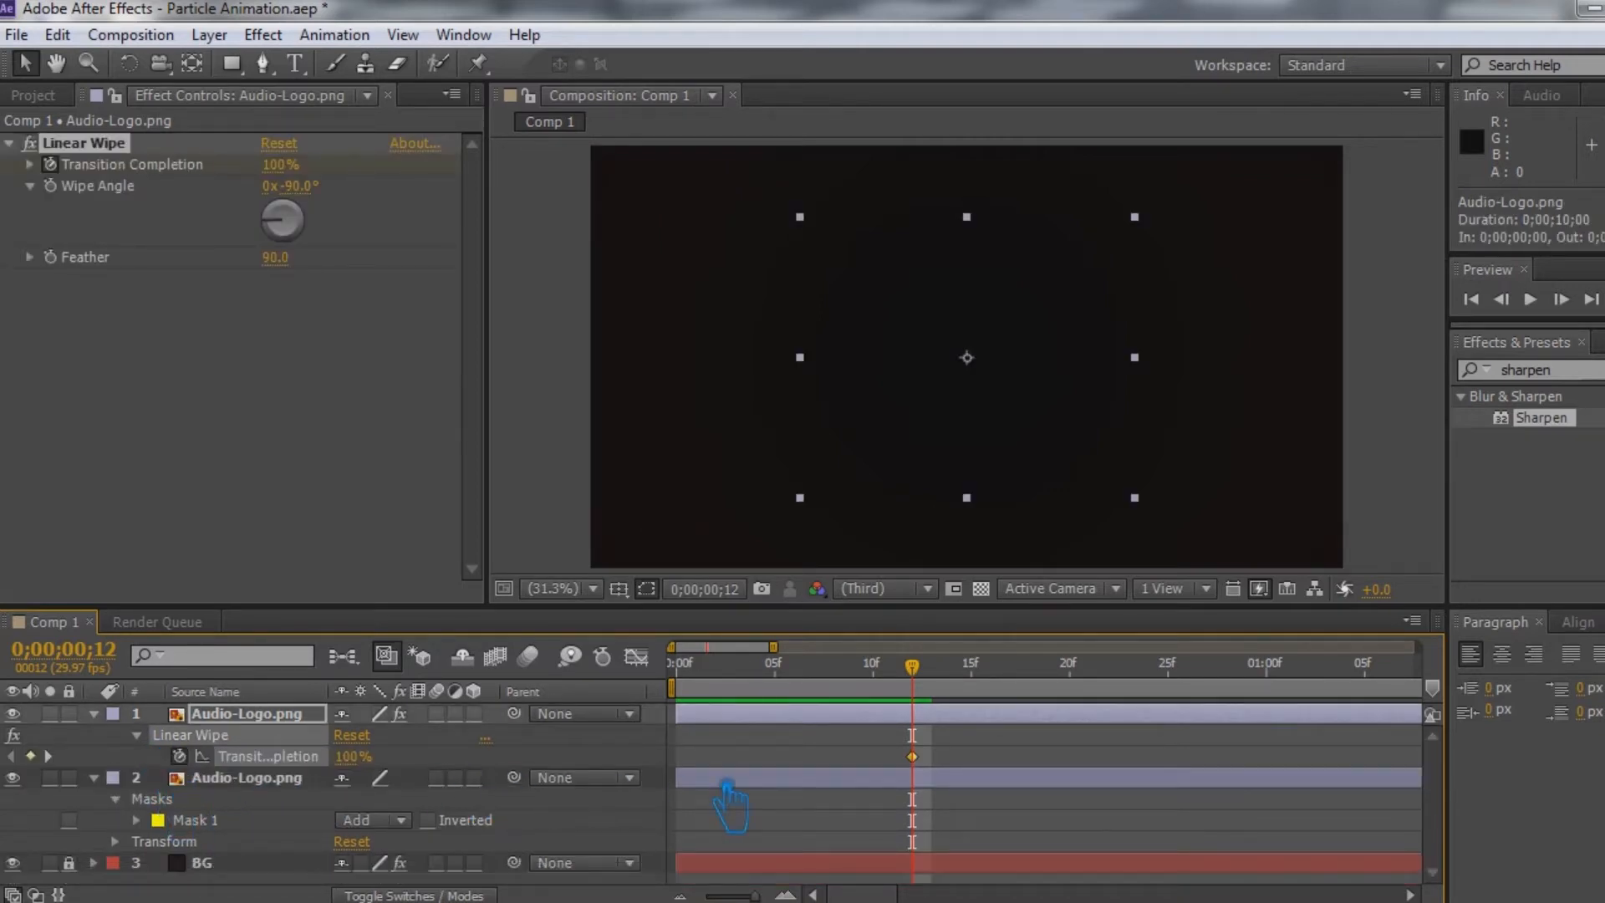
drag(894, 896, 1003, 900)
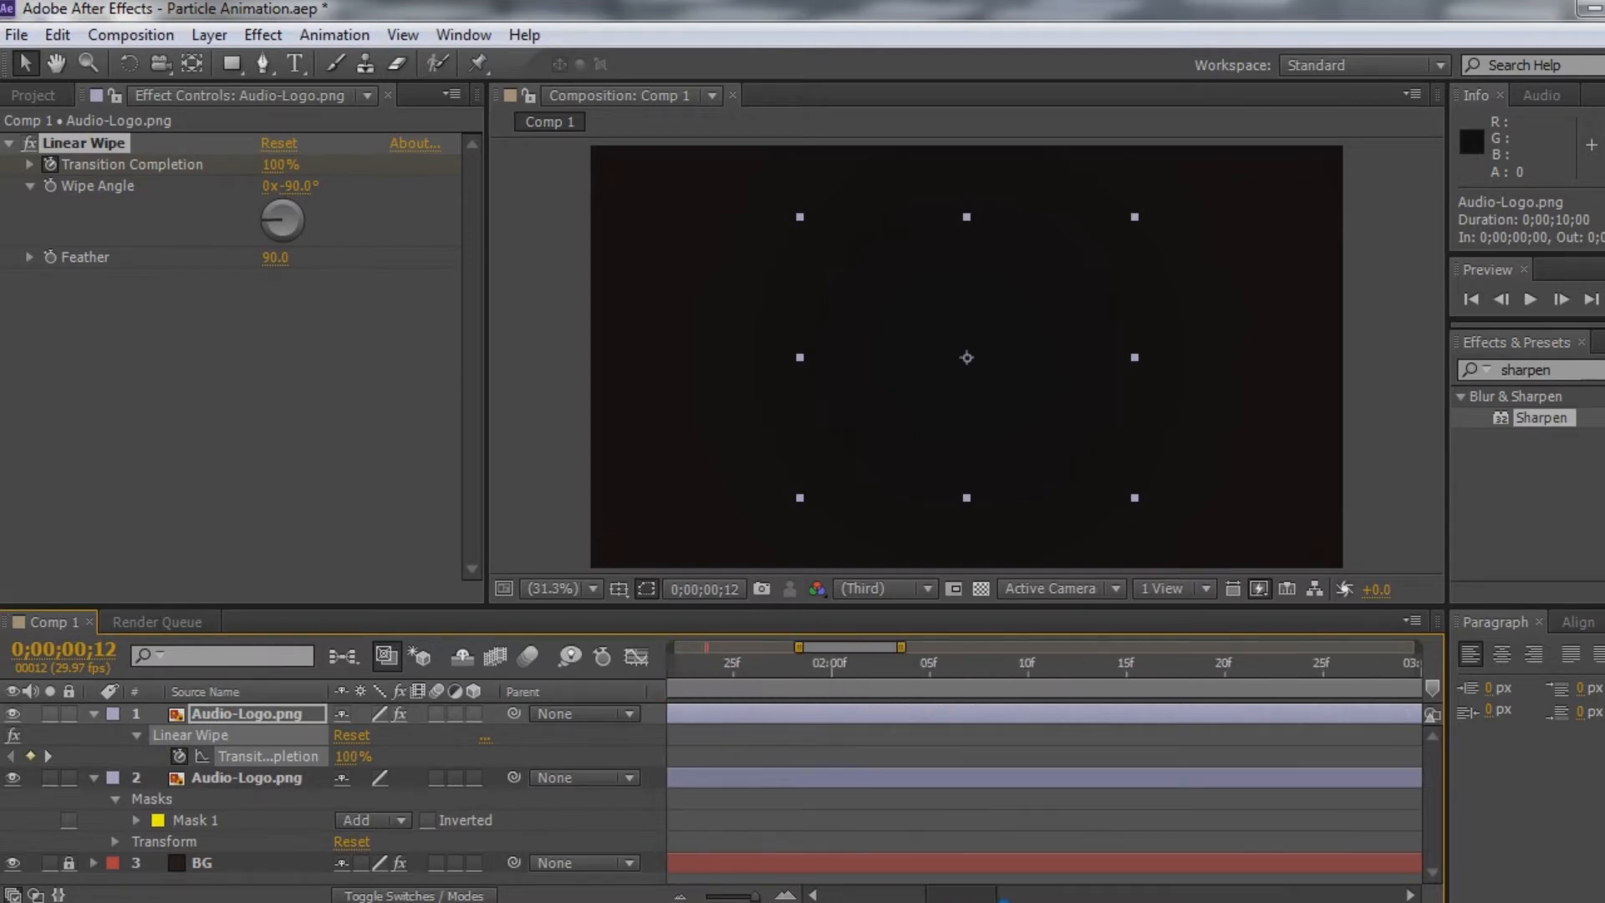
key(minus)
key(minus)
key(minus)
key(minus)
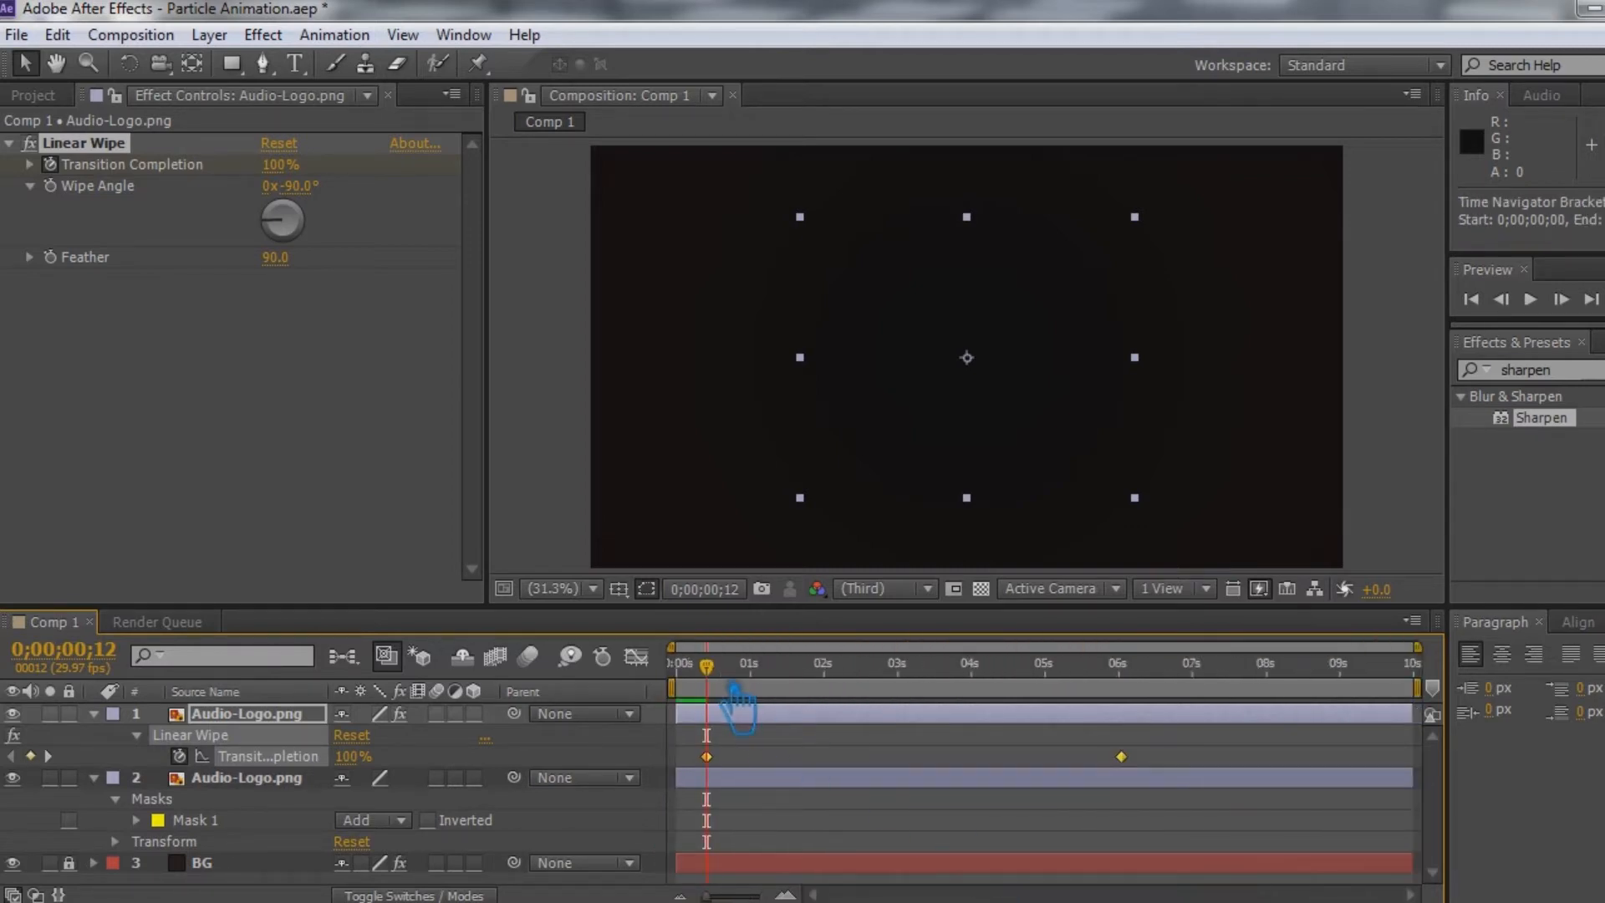
Start Mask Path keyframing for Mask 1 of the lower Audio-Logo layer at 0;00;00;12, on the first wipe keyframe
drag(734, 702, 731, 754)
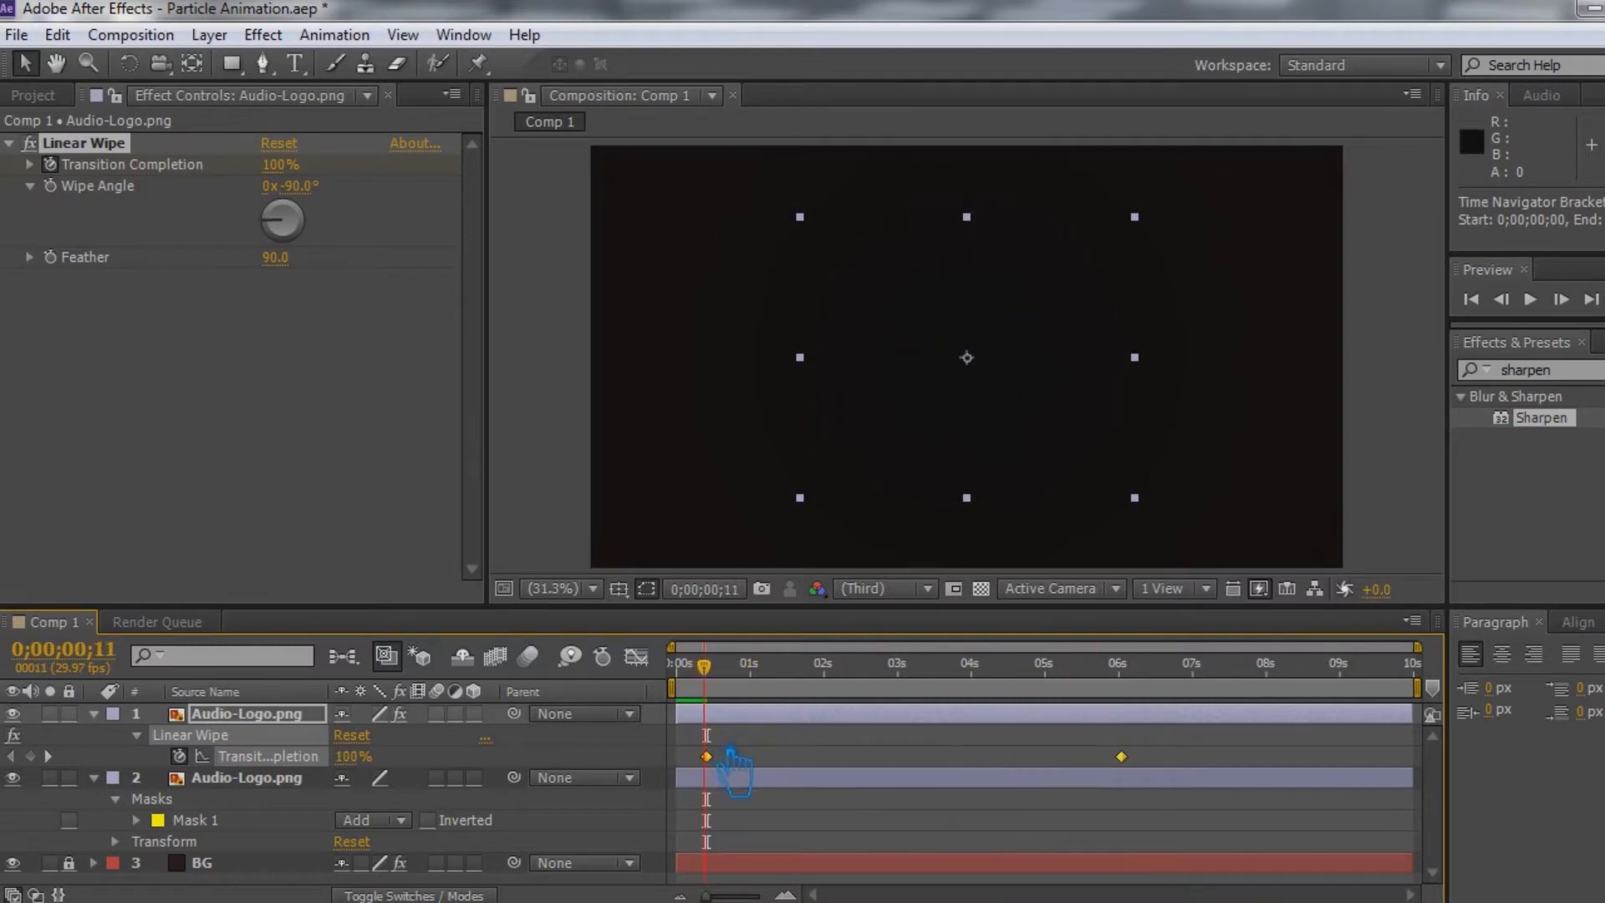
click(136, 819)
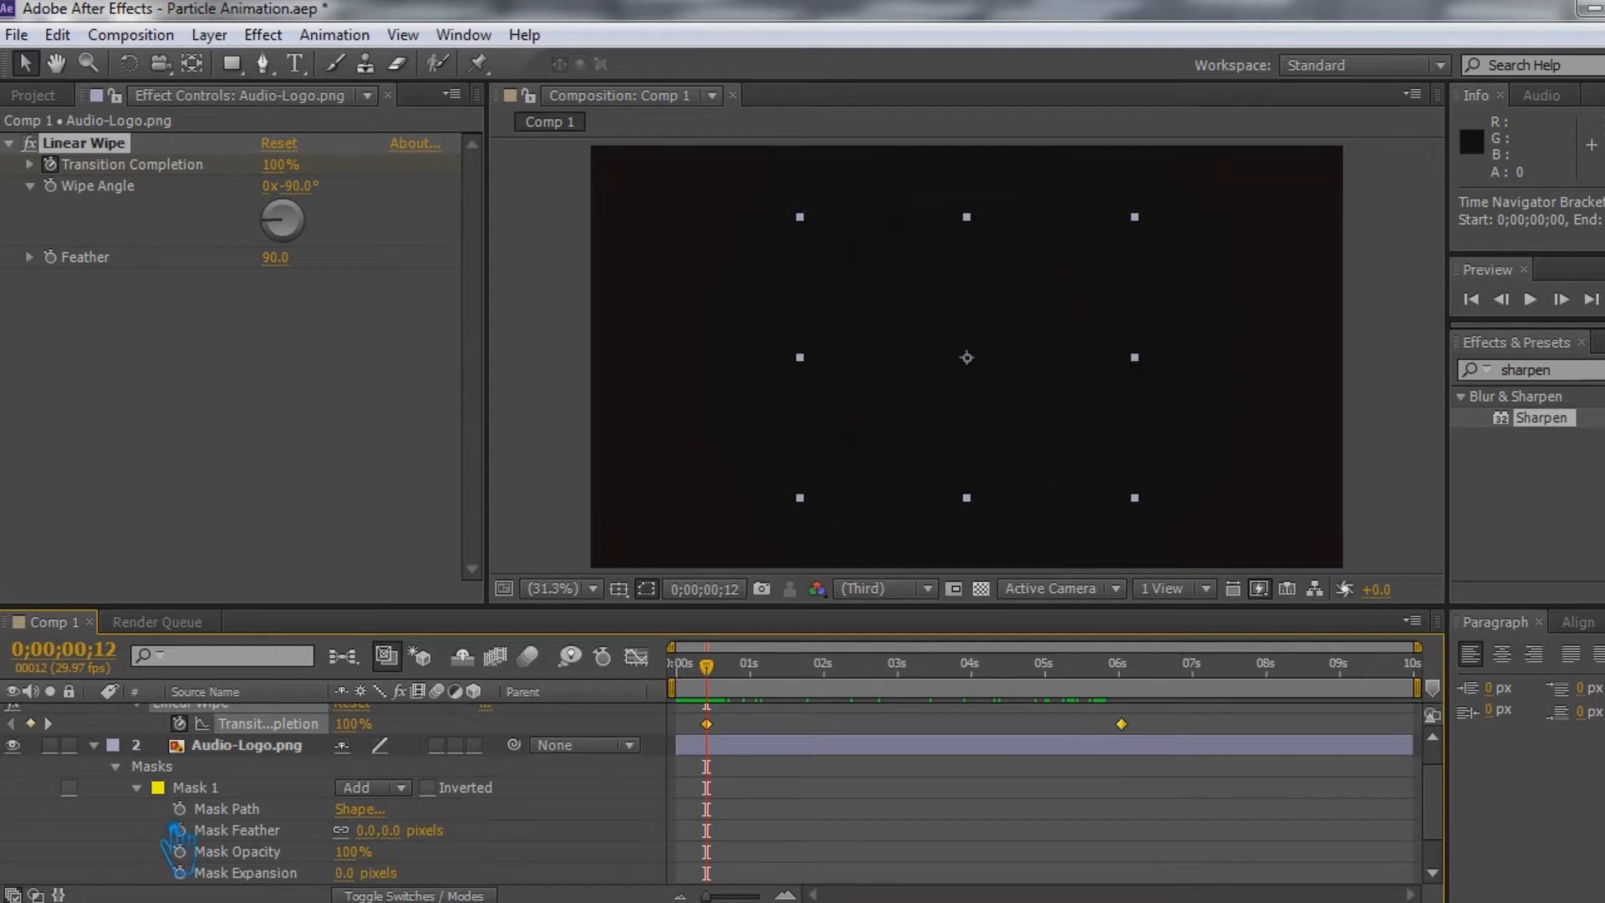
click(179, 809)
Hide the upper Audio-Logo layer and keyframe Mask 1 past the right side of the logo at 0;00;06;01
drag(729, 687, 1145, 709)
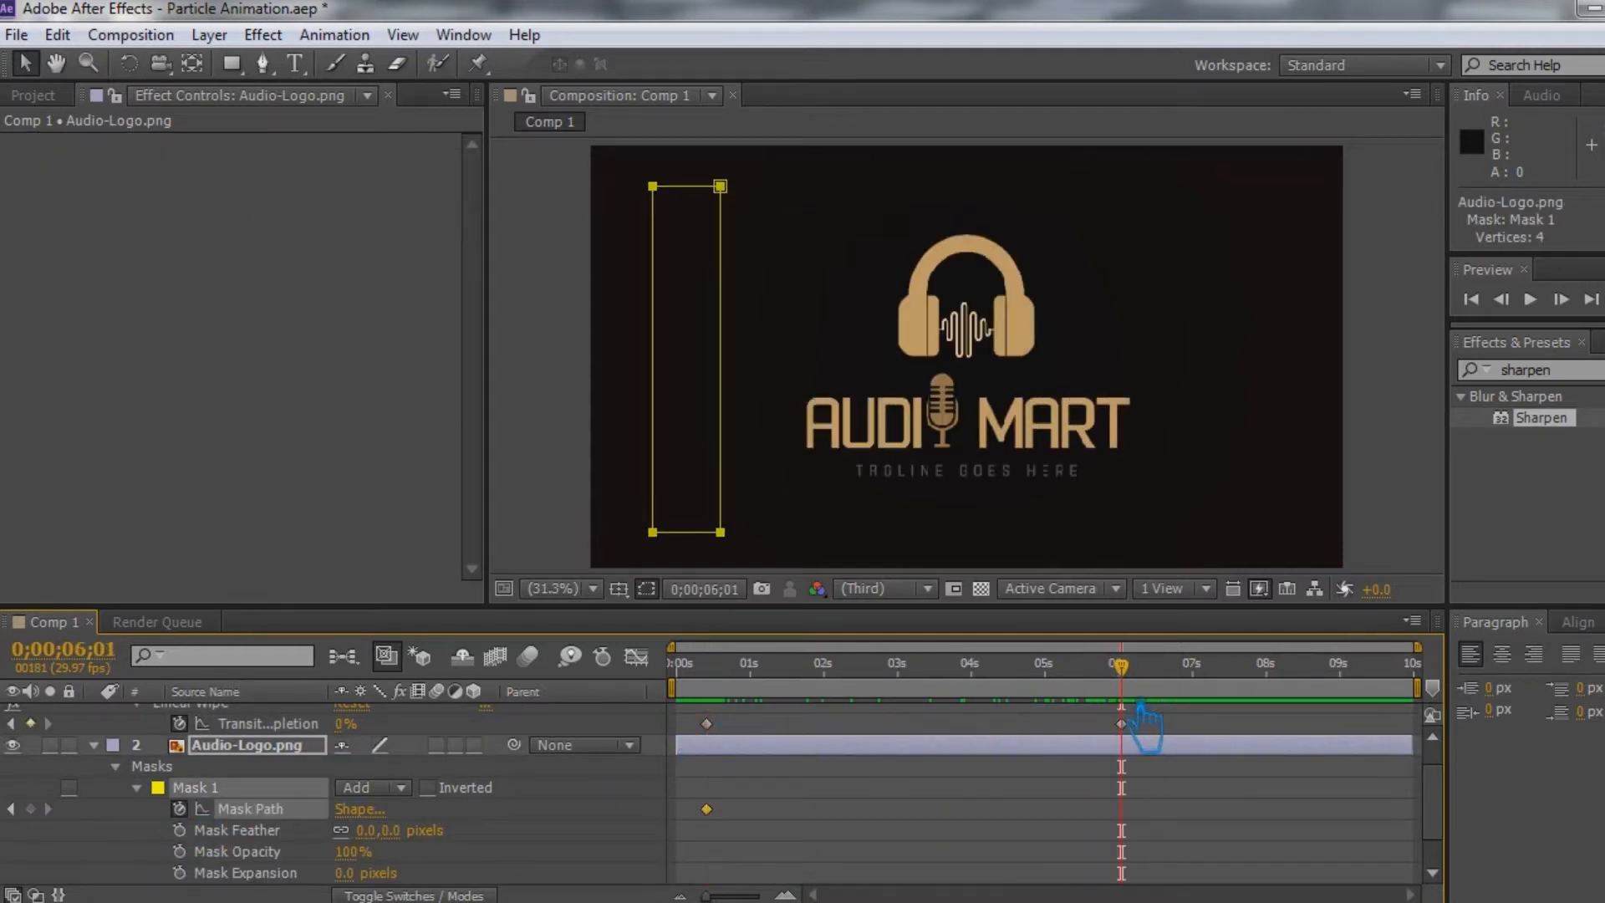
scroll(351, 834, up, 1)
click(13, 713)
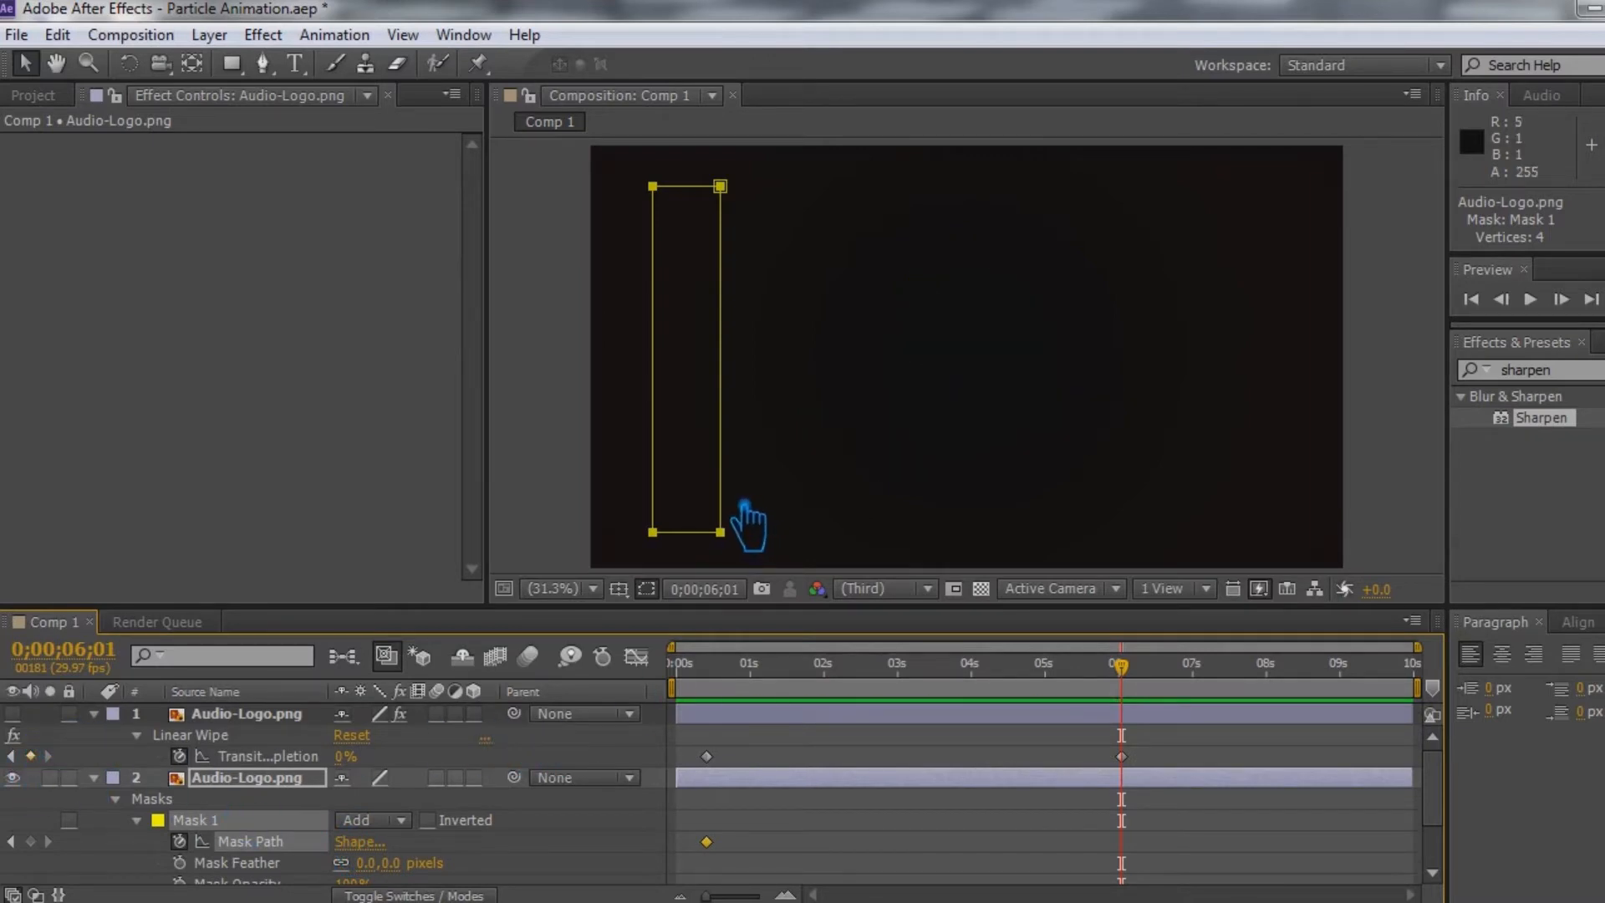
drag(1141, 681, 961, 681)
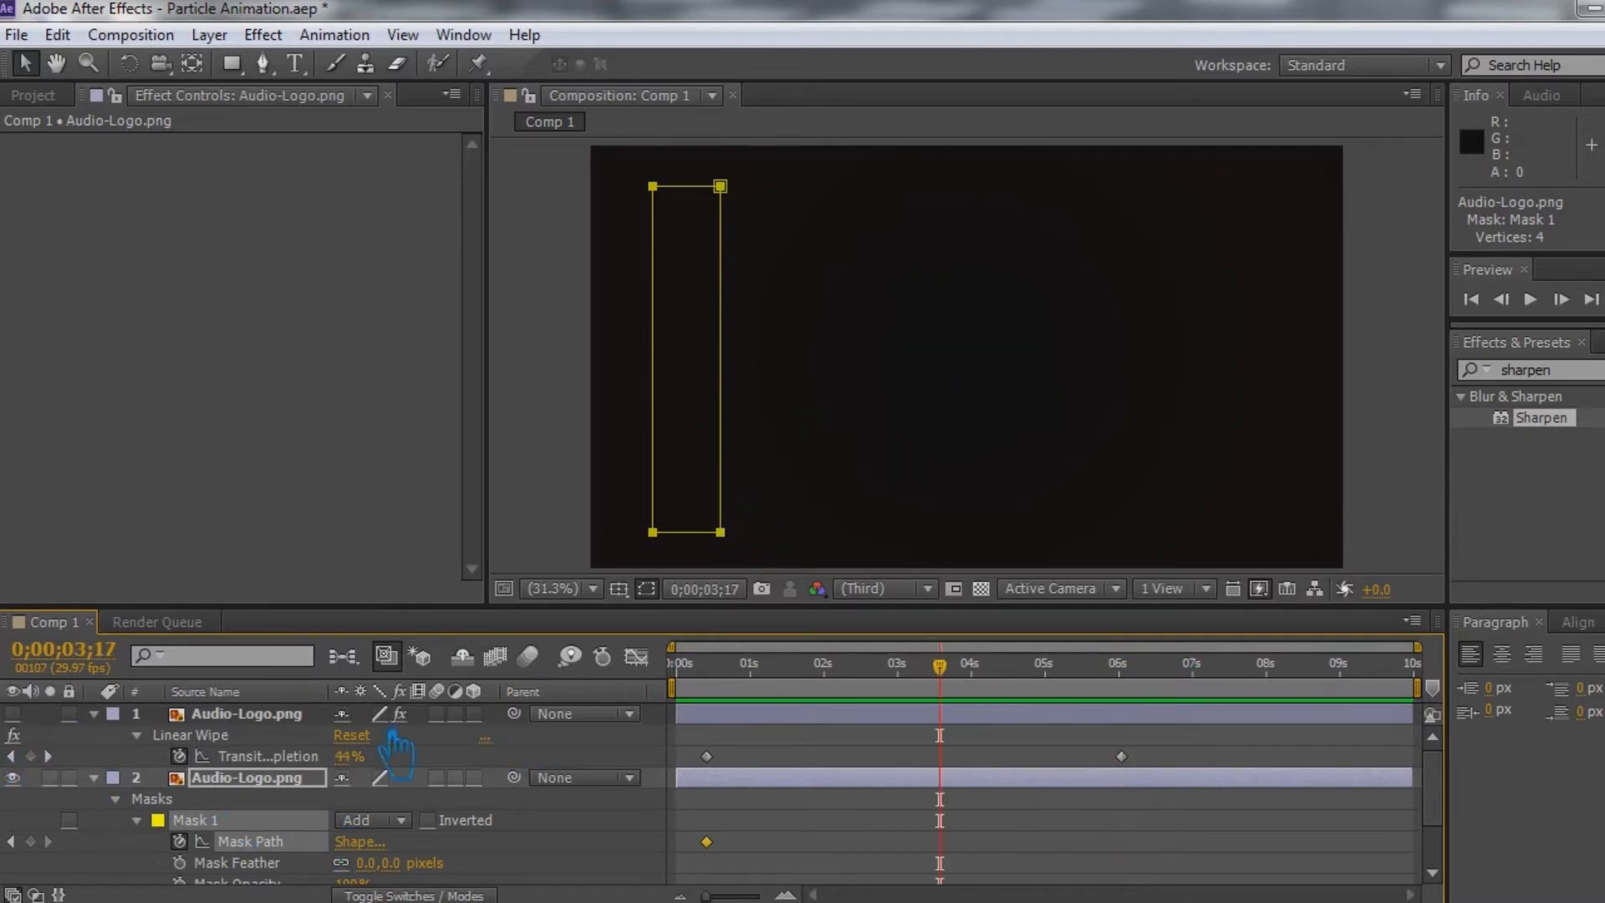
key(k)
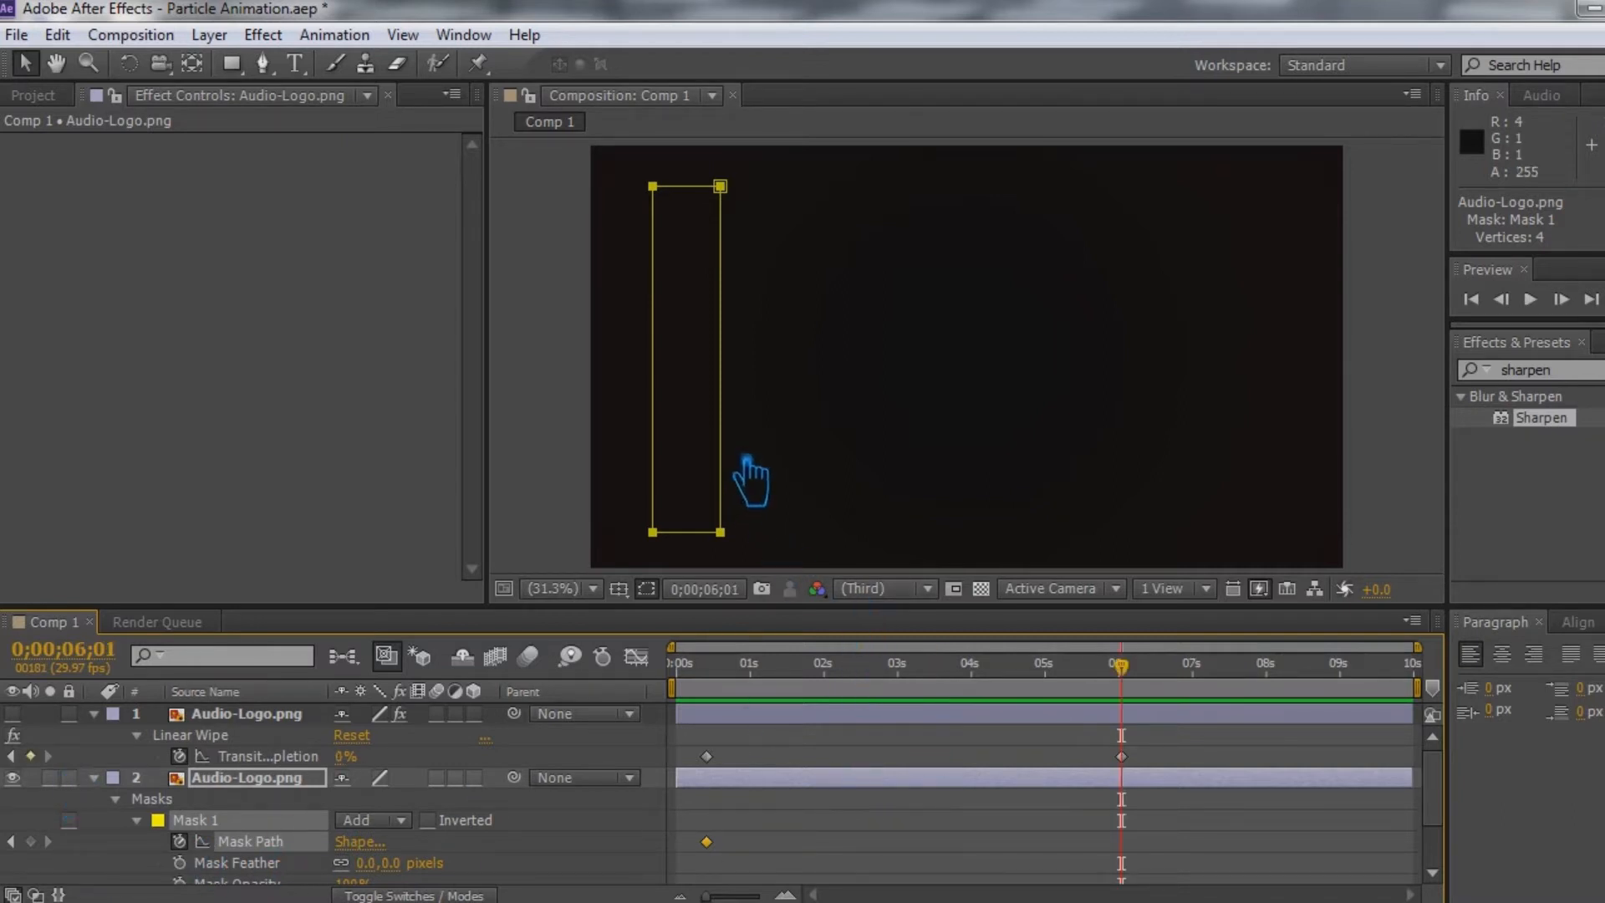
drag(744, 468, 1279, 478)
Save the project with the time indicator at 0;00;00;27 and collapse both Audio-Logo layers
drag(1124, 694, 765, 732)
key(ctrl+s)
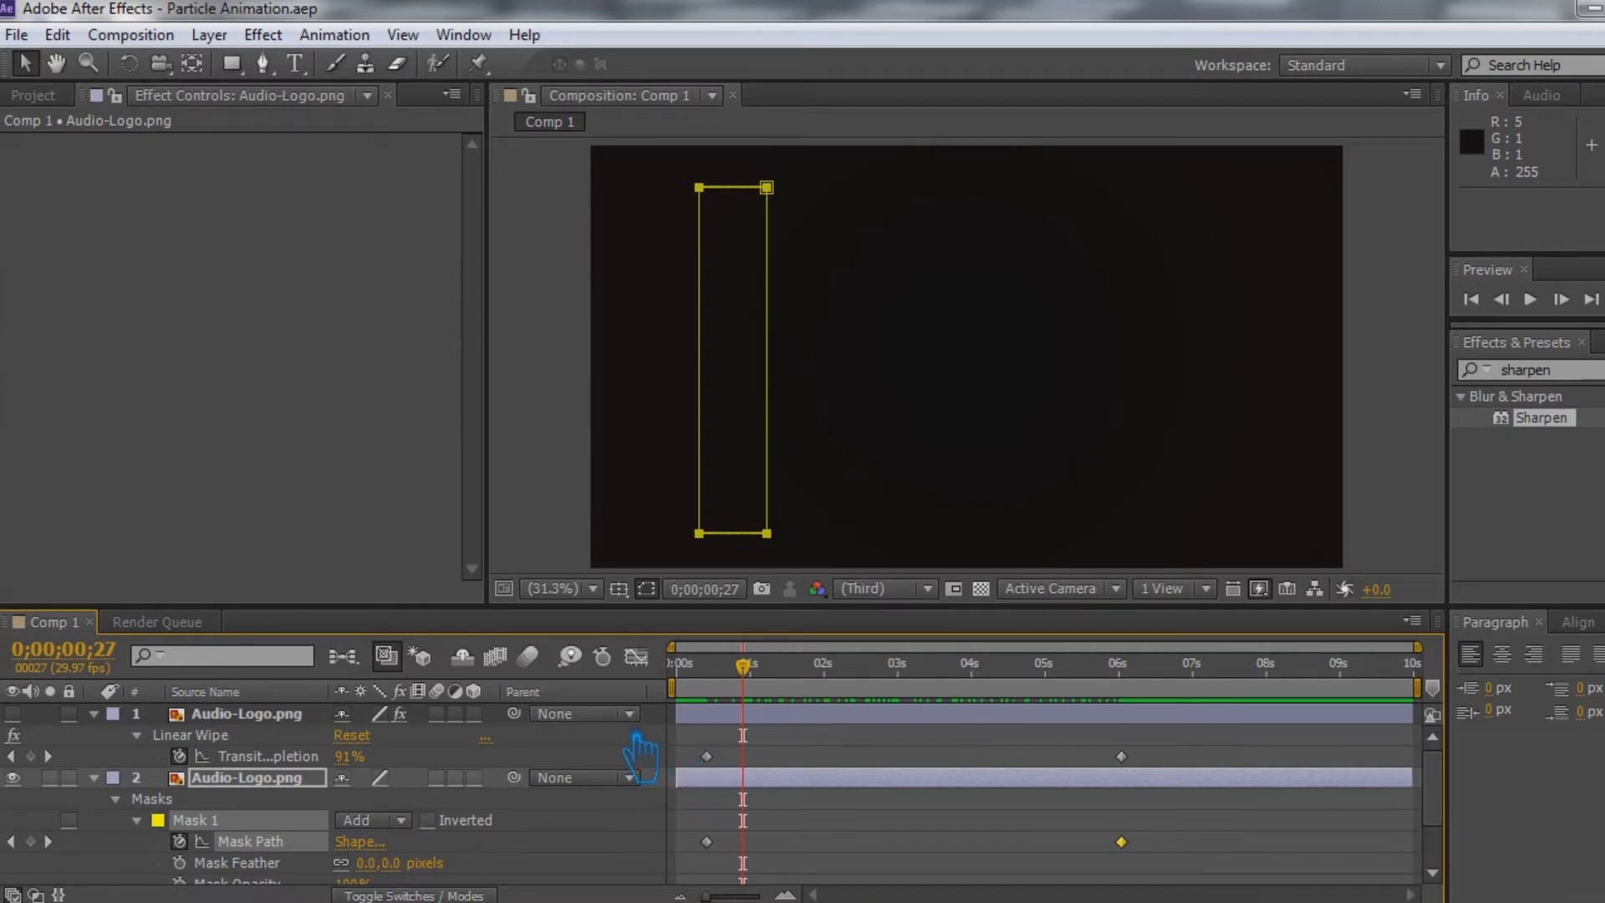
click(94, 778)
click(94, 713)
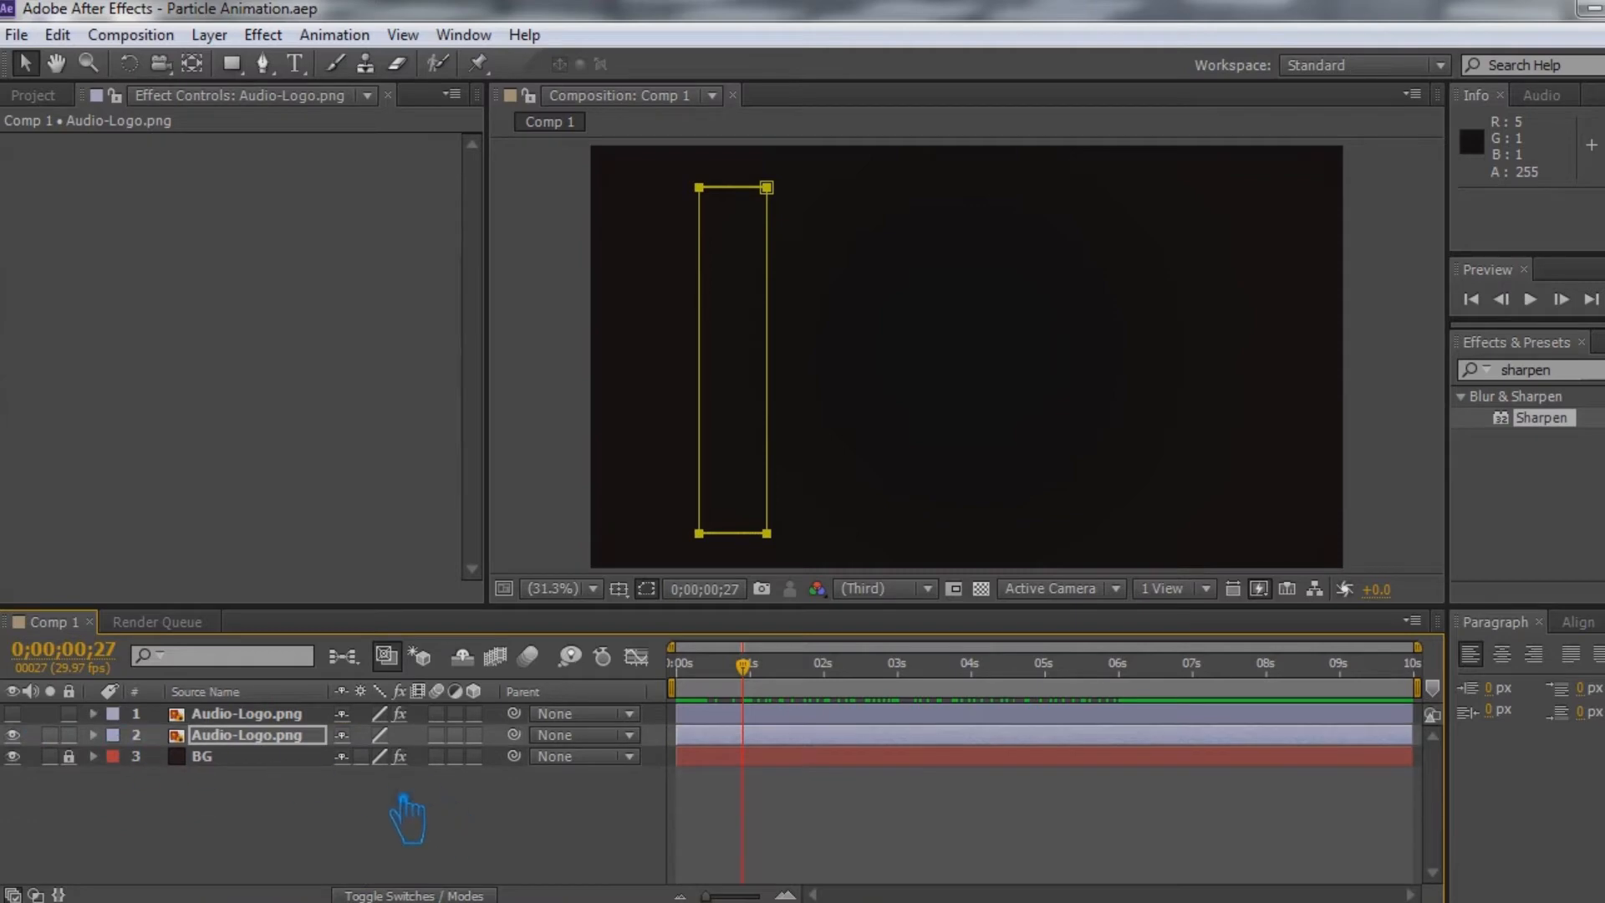
Pre-compose the masked Audio-Logo layer as "Logo" with all attributes moved into the new composition, and make it a 3D layer
click(251, 736)
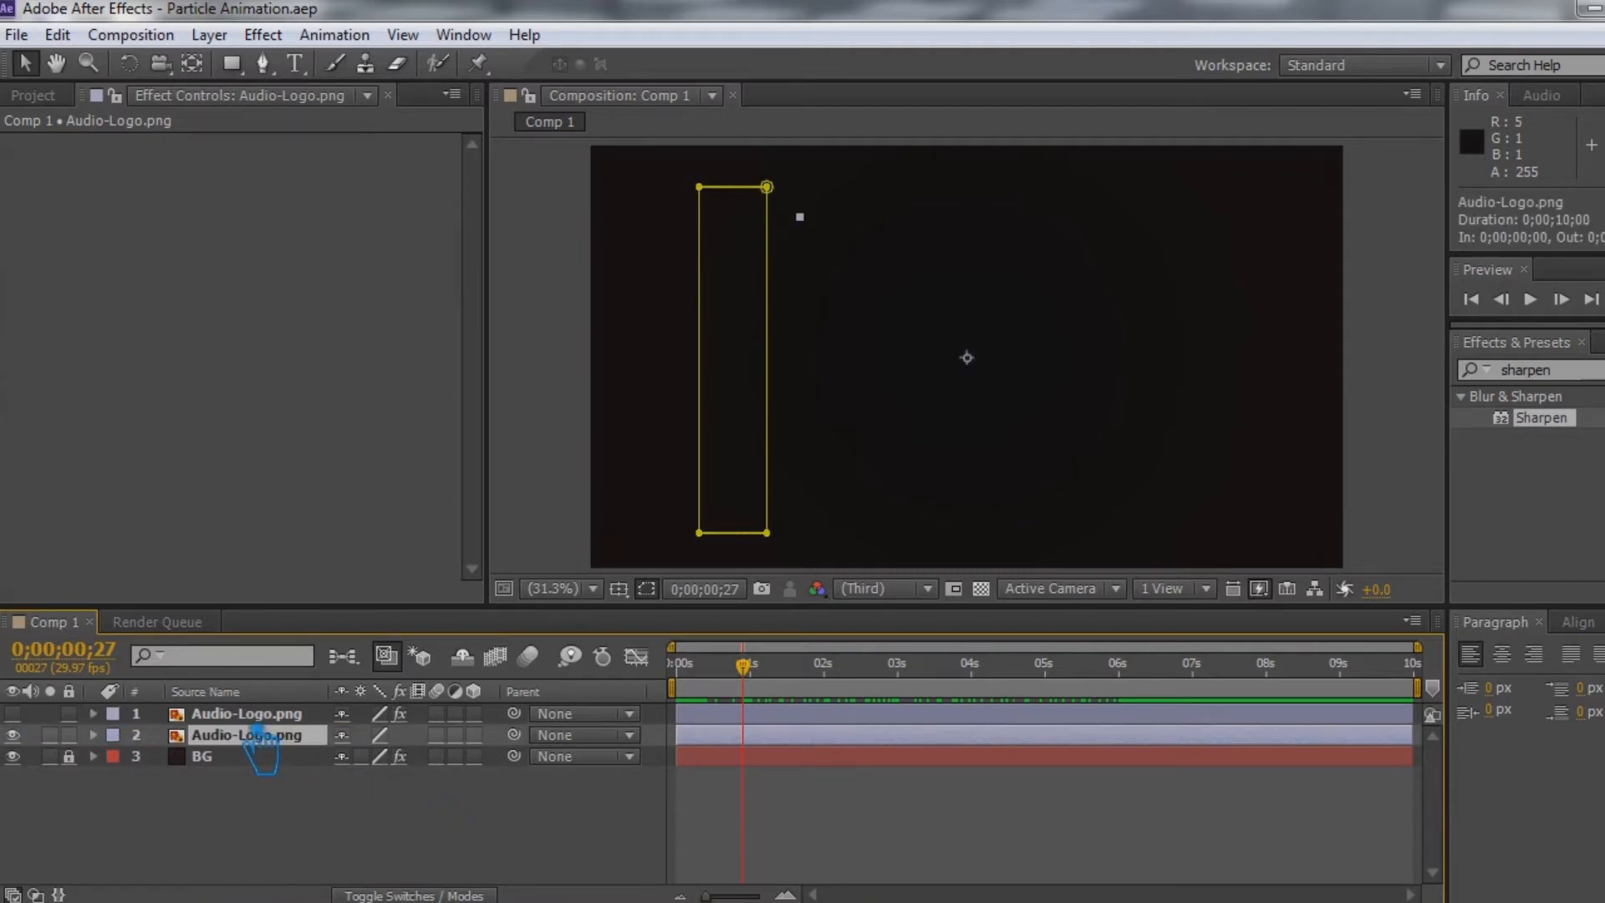
right_click(261, 746)
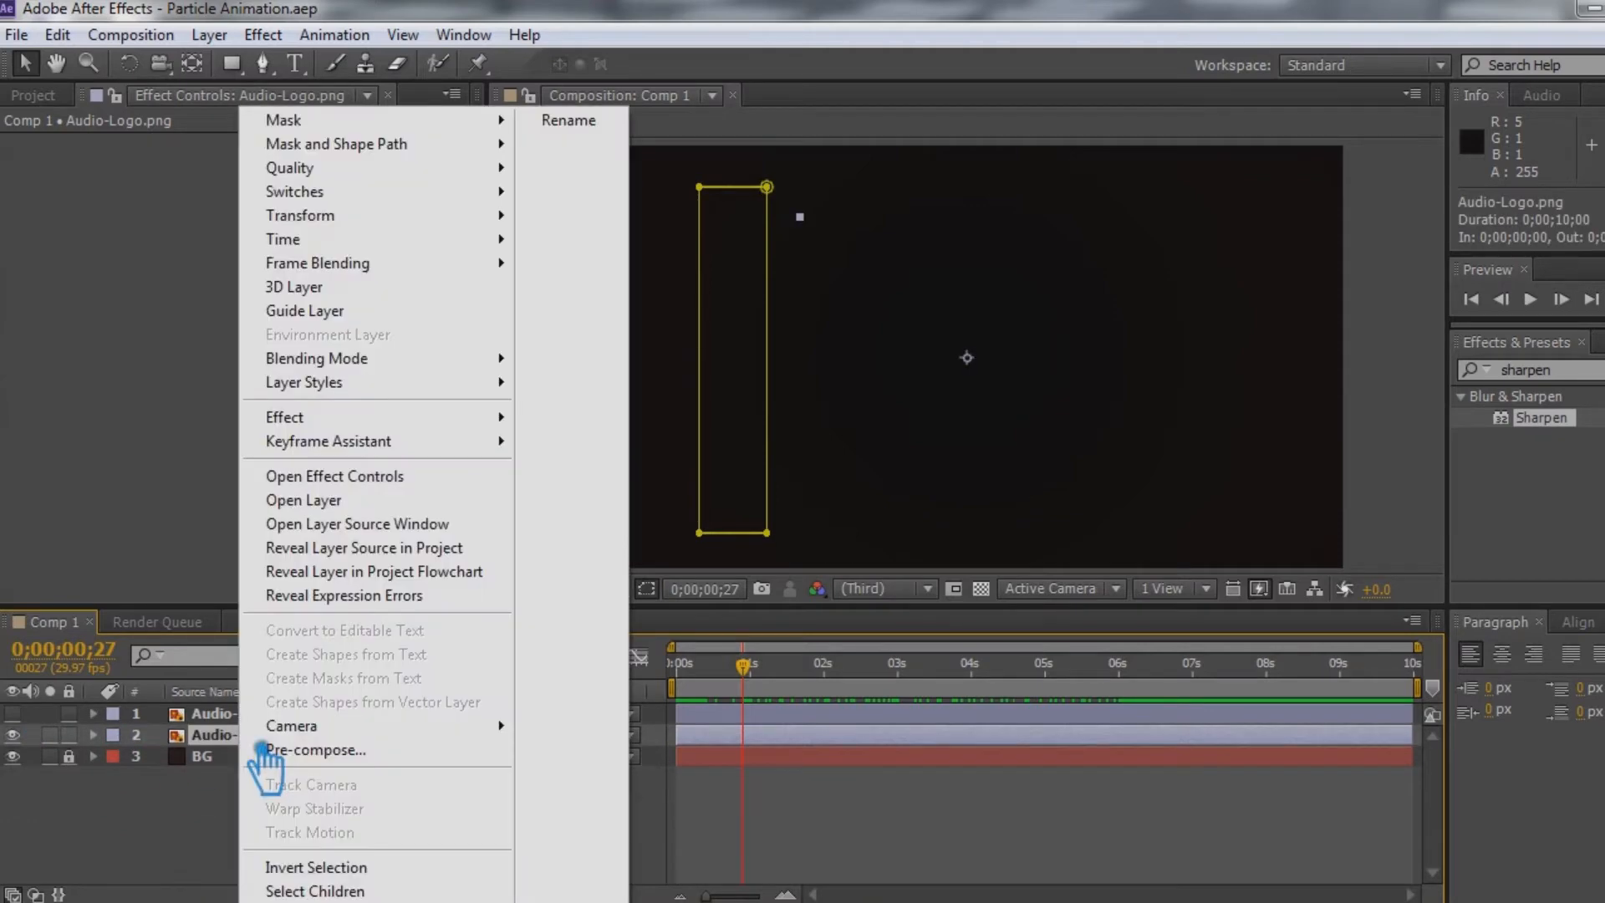
click(372, 750)
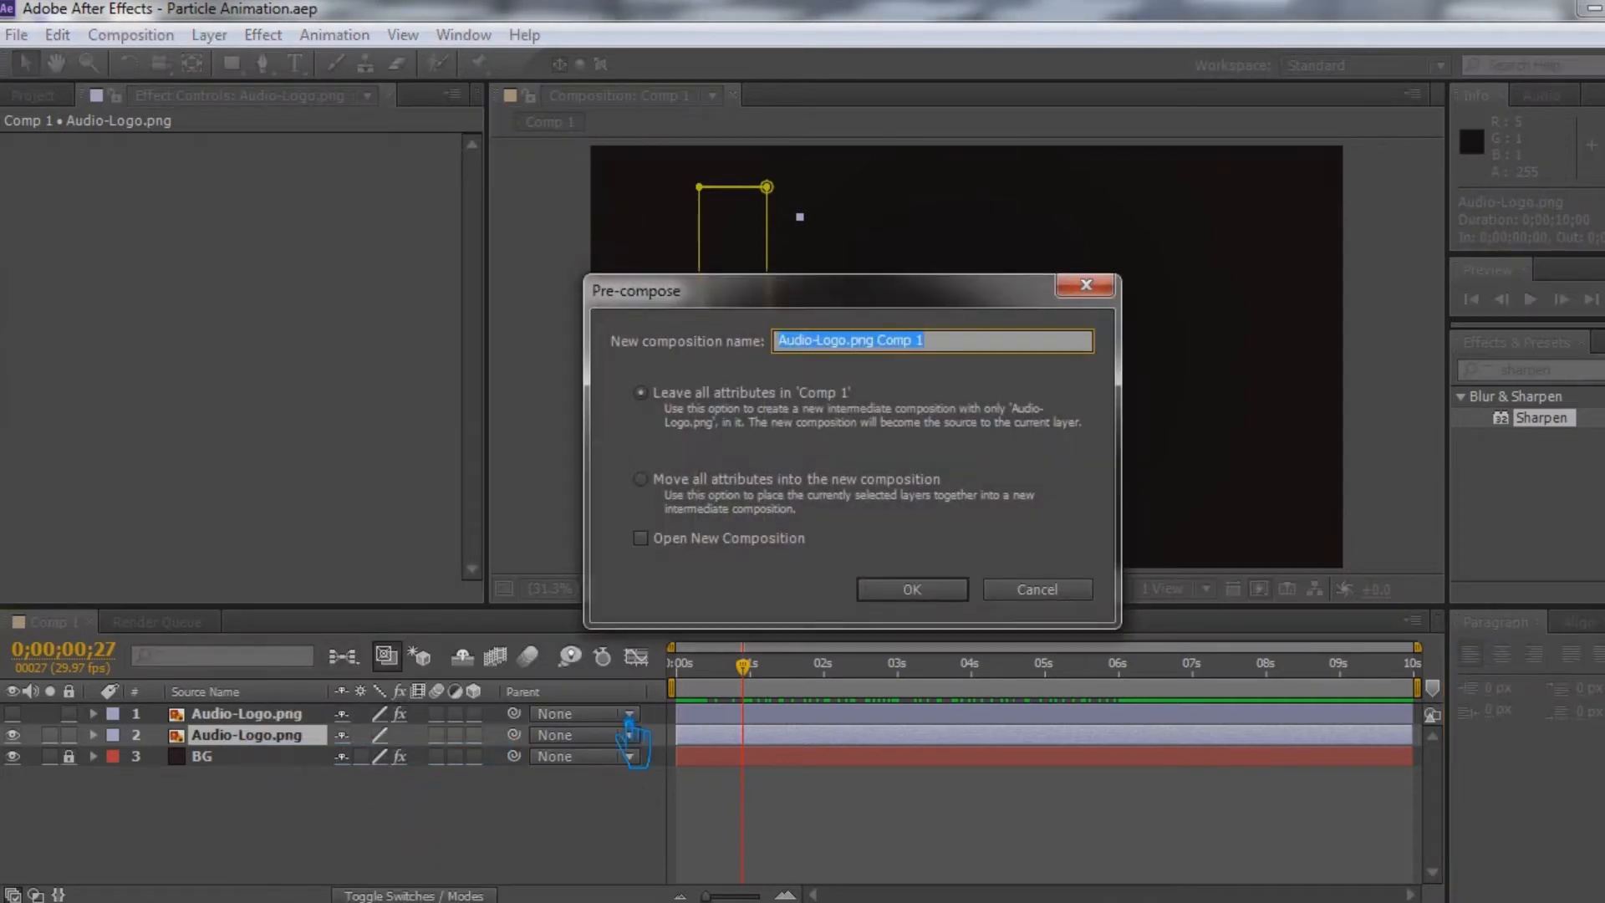
click(640, 537)
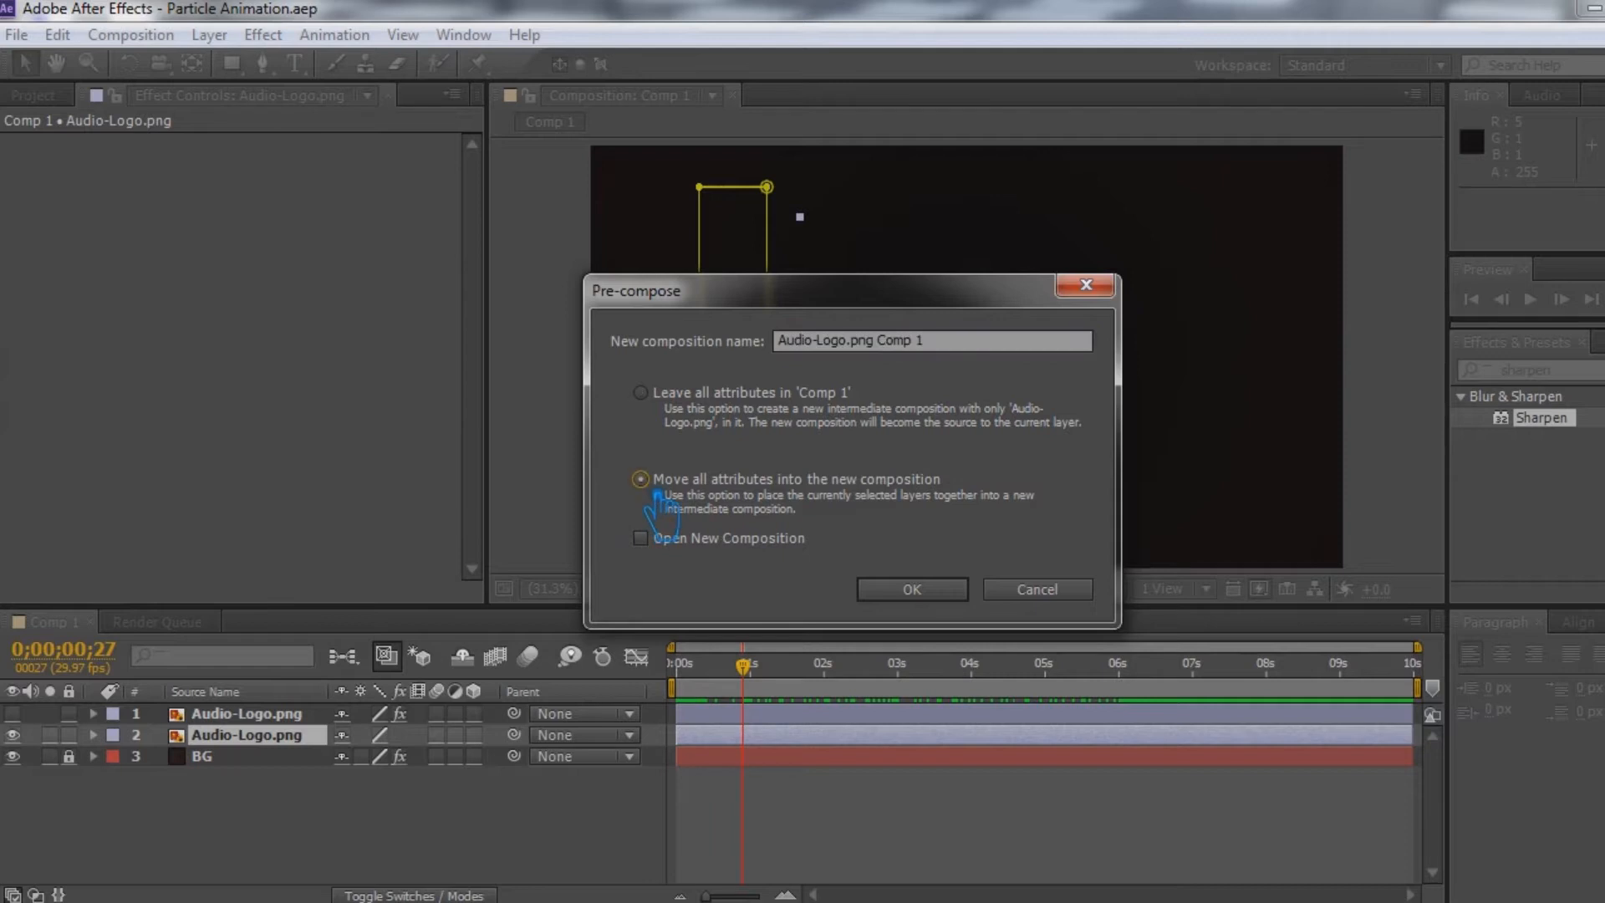
click(962, 340)
text(Logo)
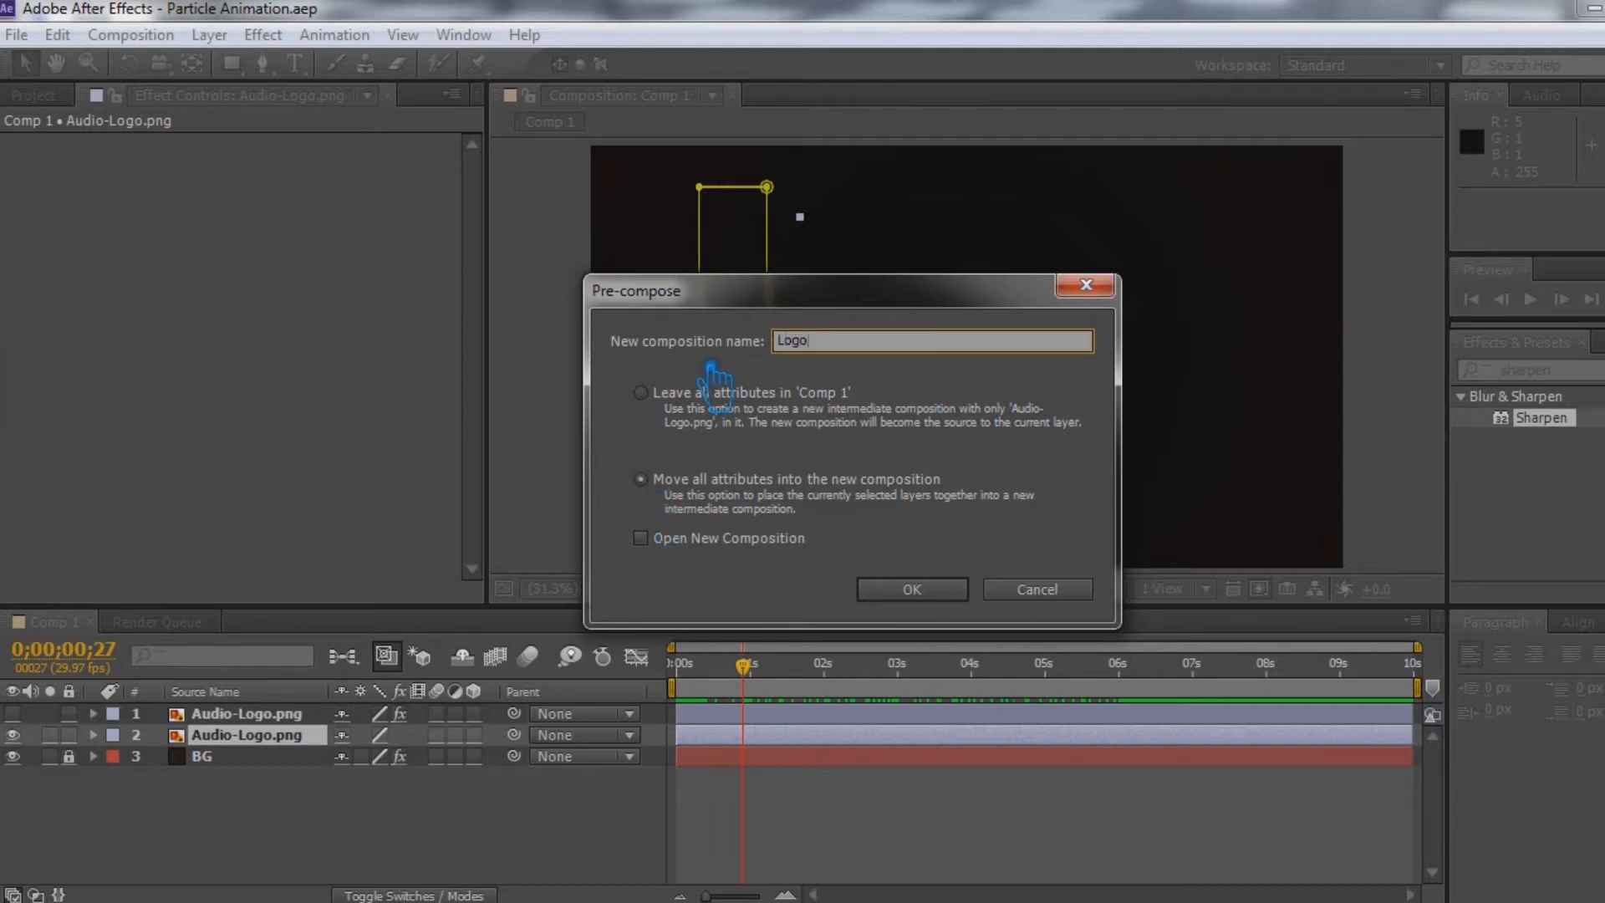
click(939, 595)
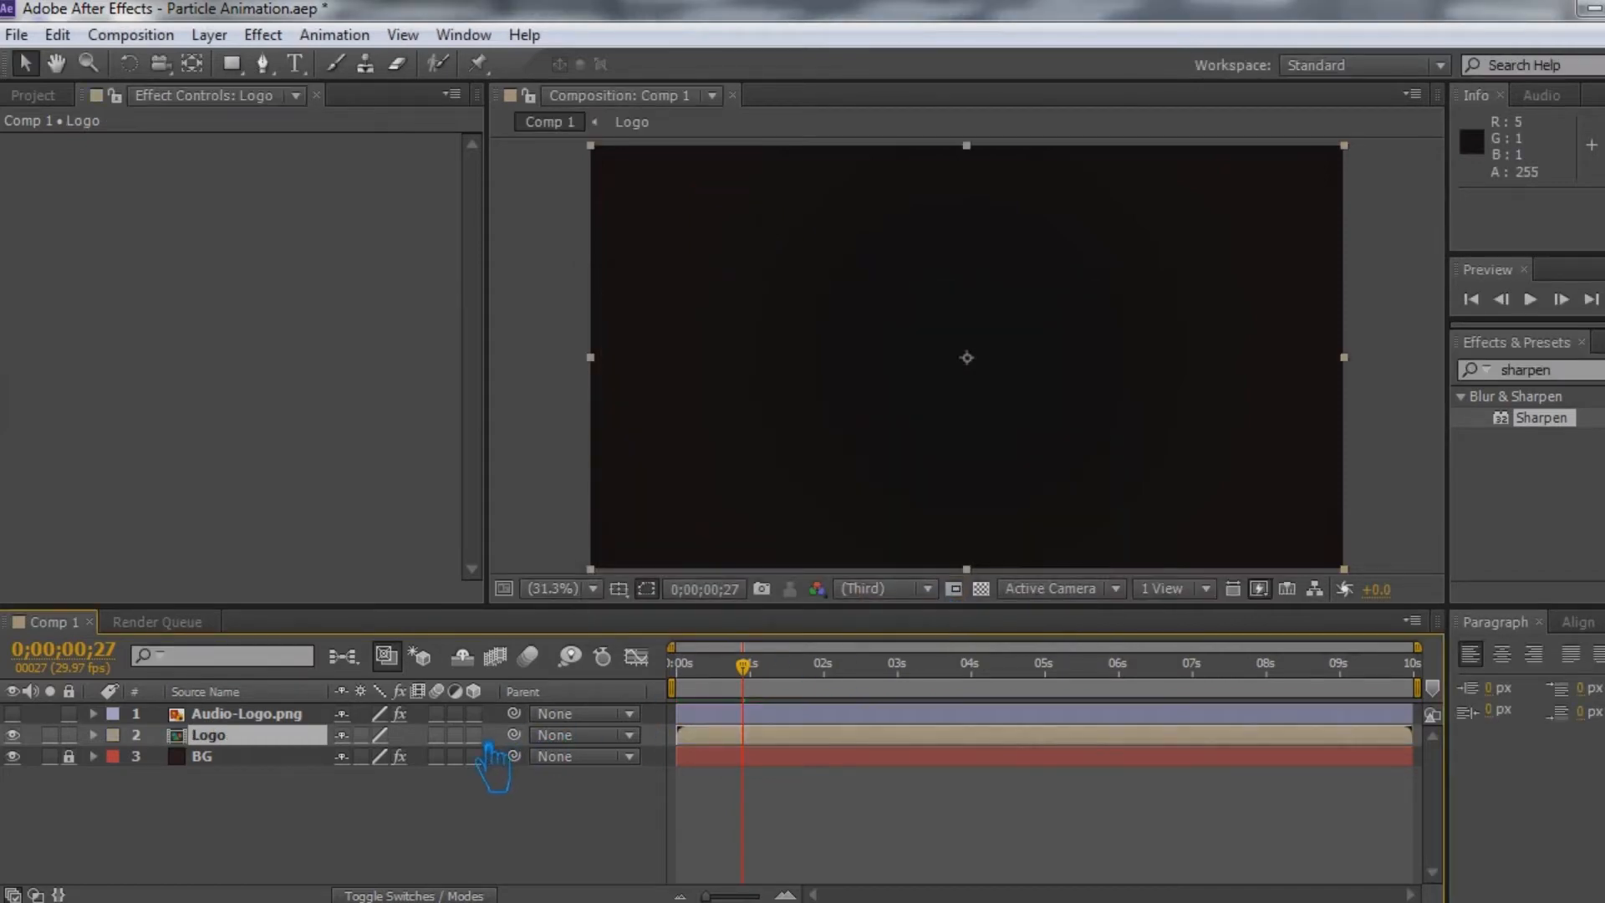
click(473, 735)
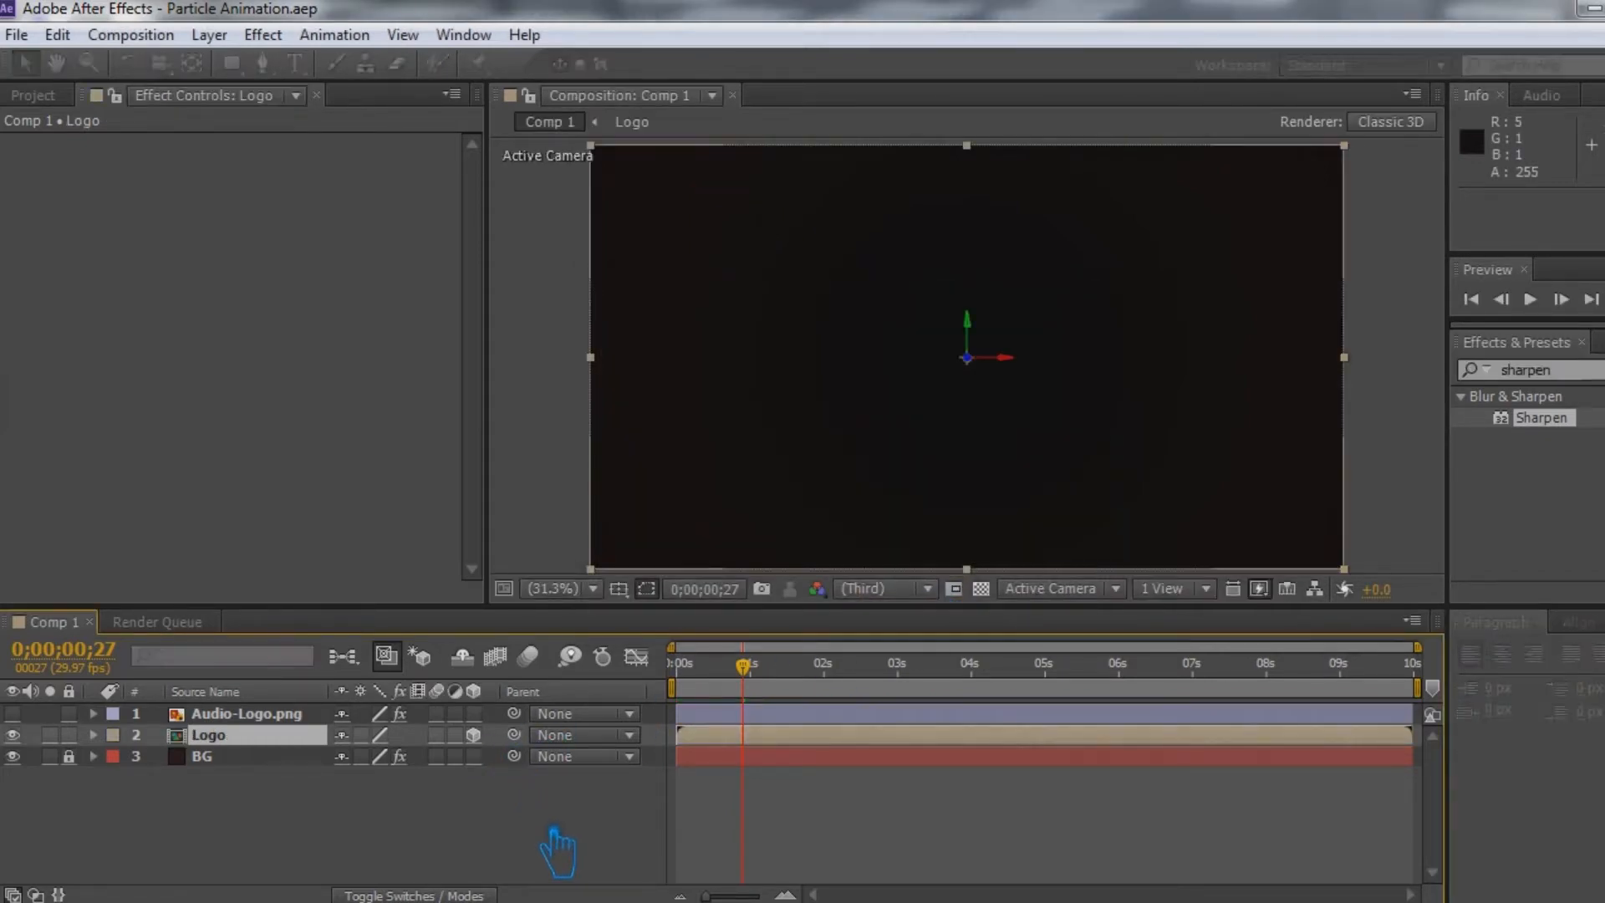
Create a new 1920 x 1080 px solid layer named "Particle"
right_click(430, 786)
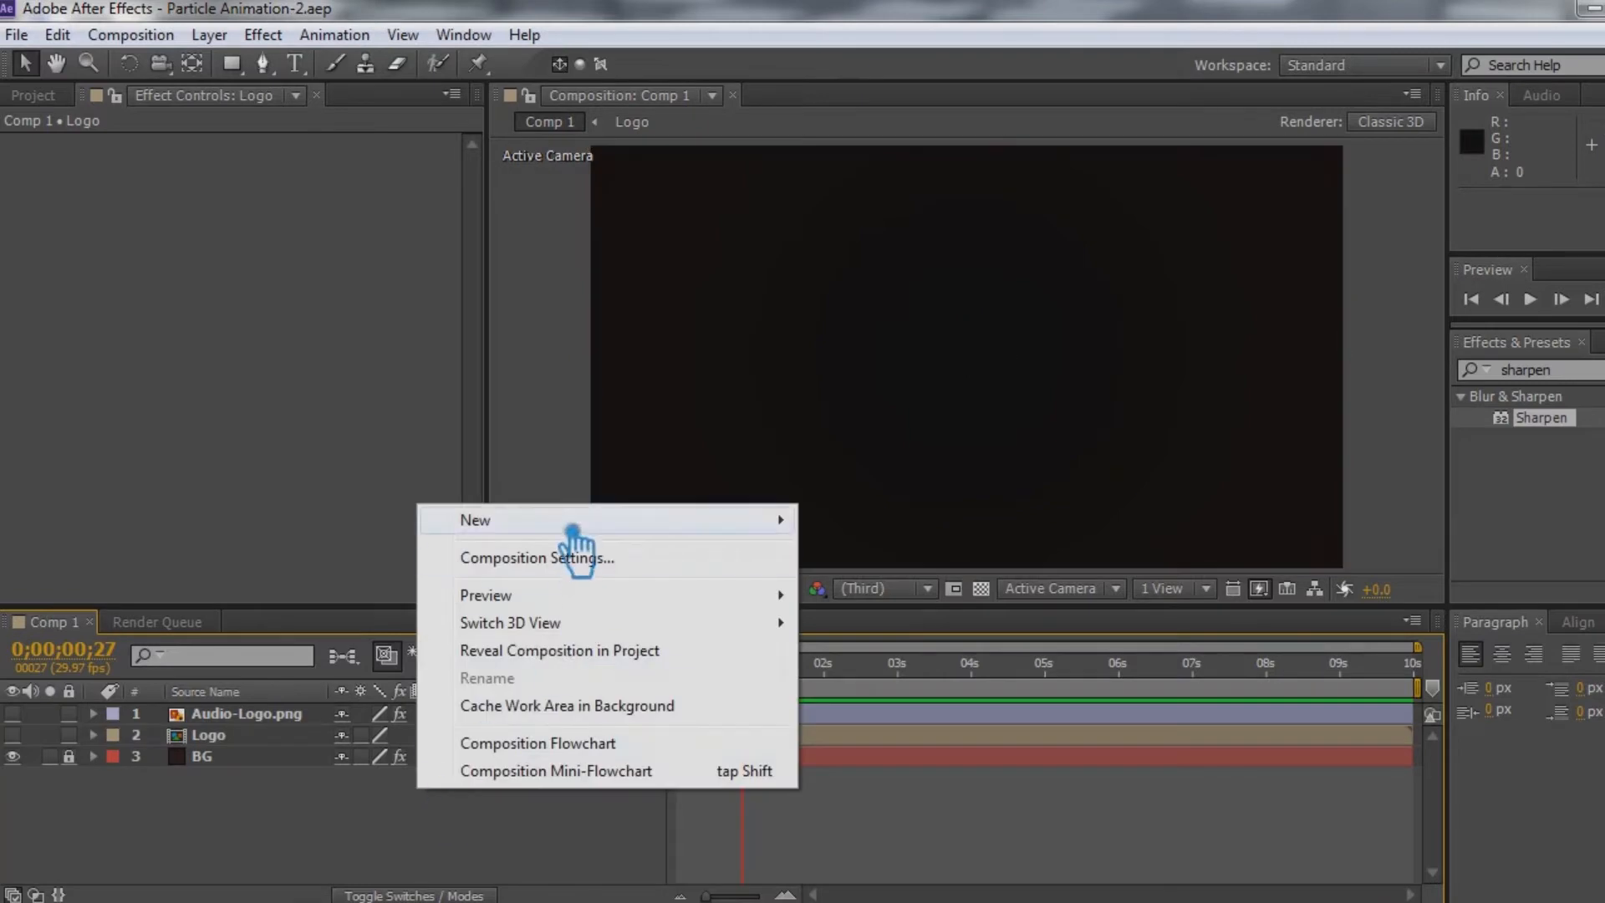
mouse_move(753, 522)
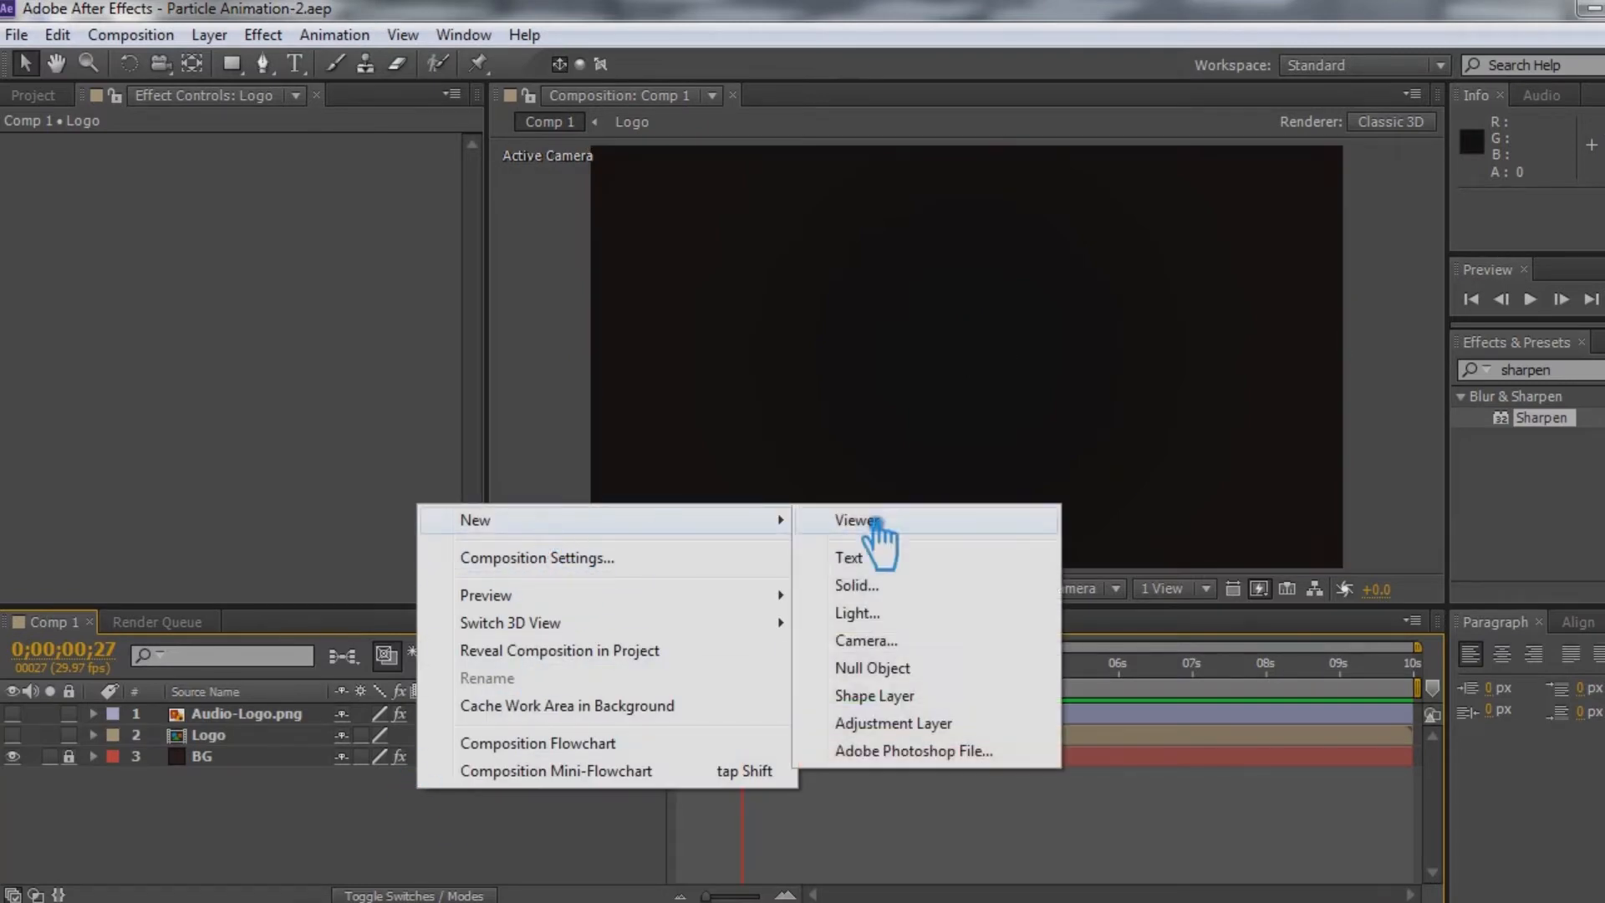
click(898, 584)
text(Particle)
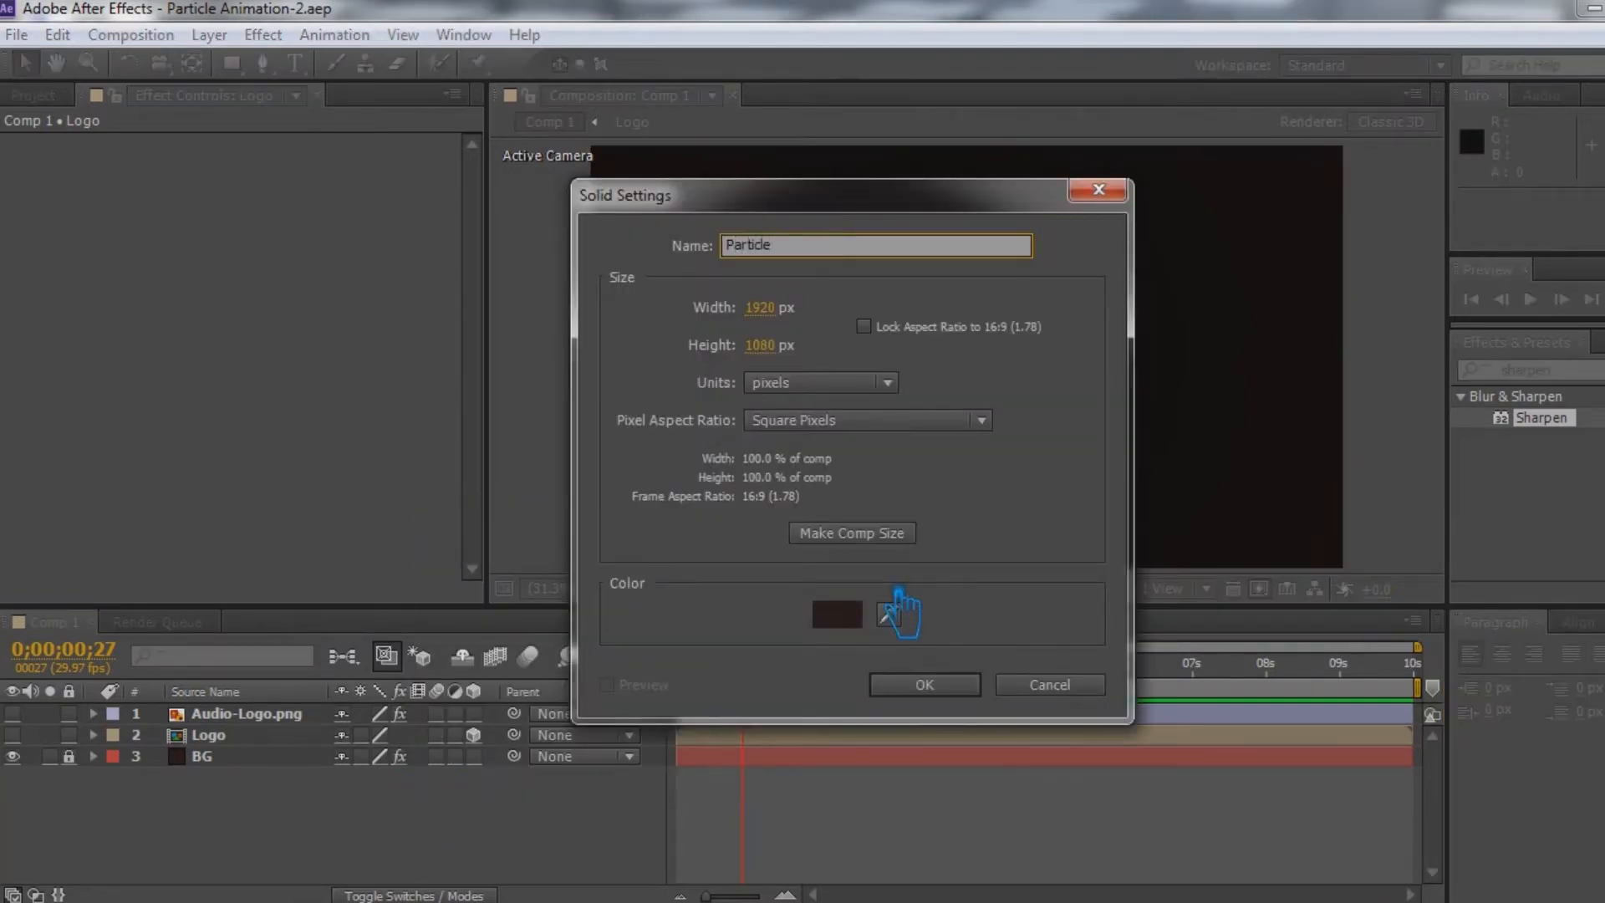
click(961, 684)
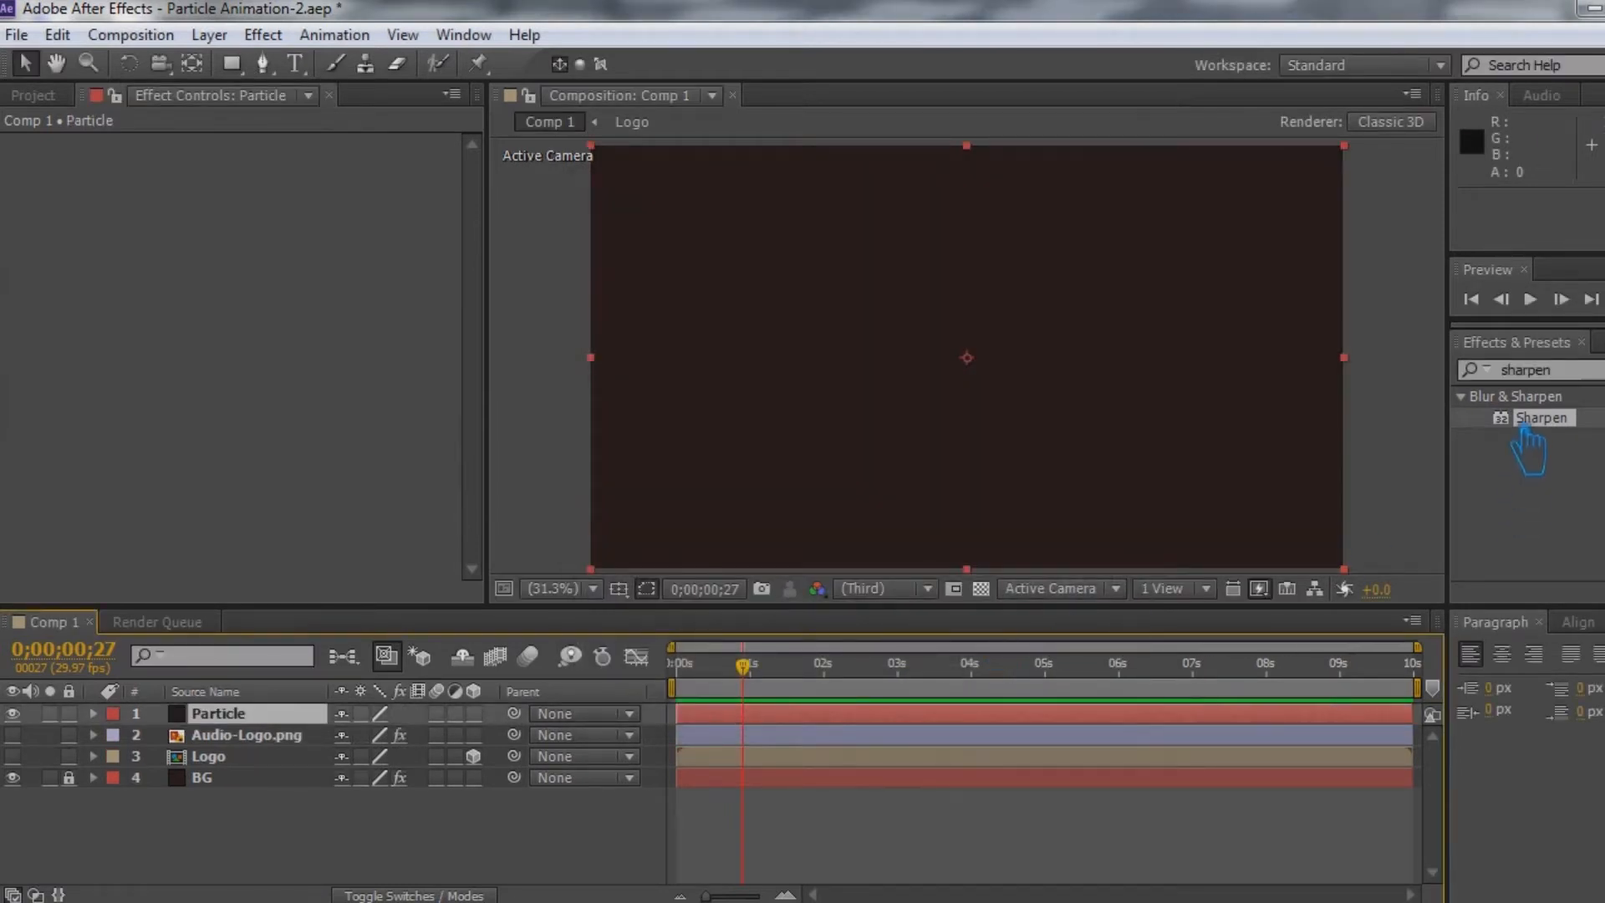
Search the effects for "particul" and apply the Trapcode Particular effect to the Particle layer
drag(1585, 370, 1285, 438)
key(BackSpace)
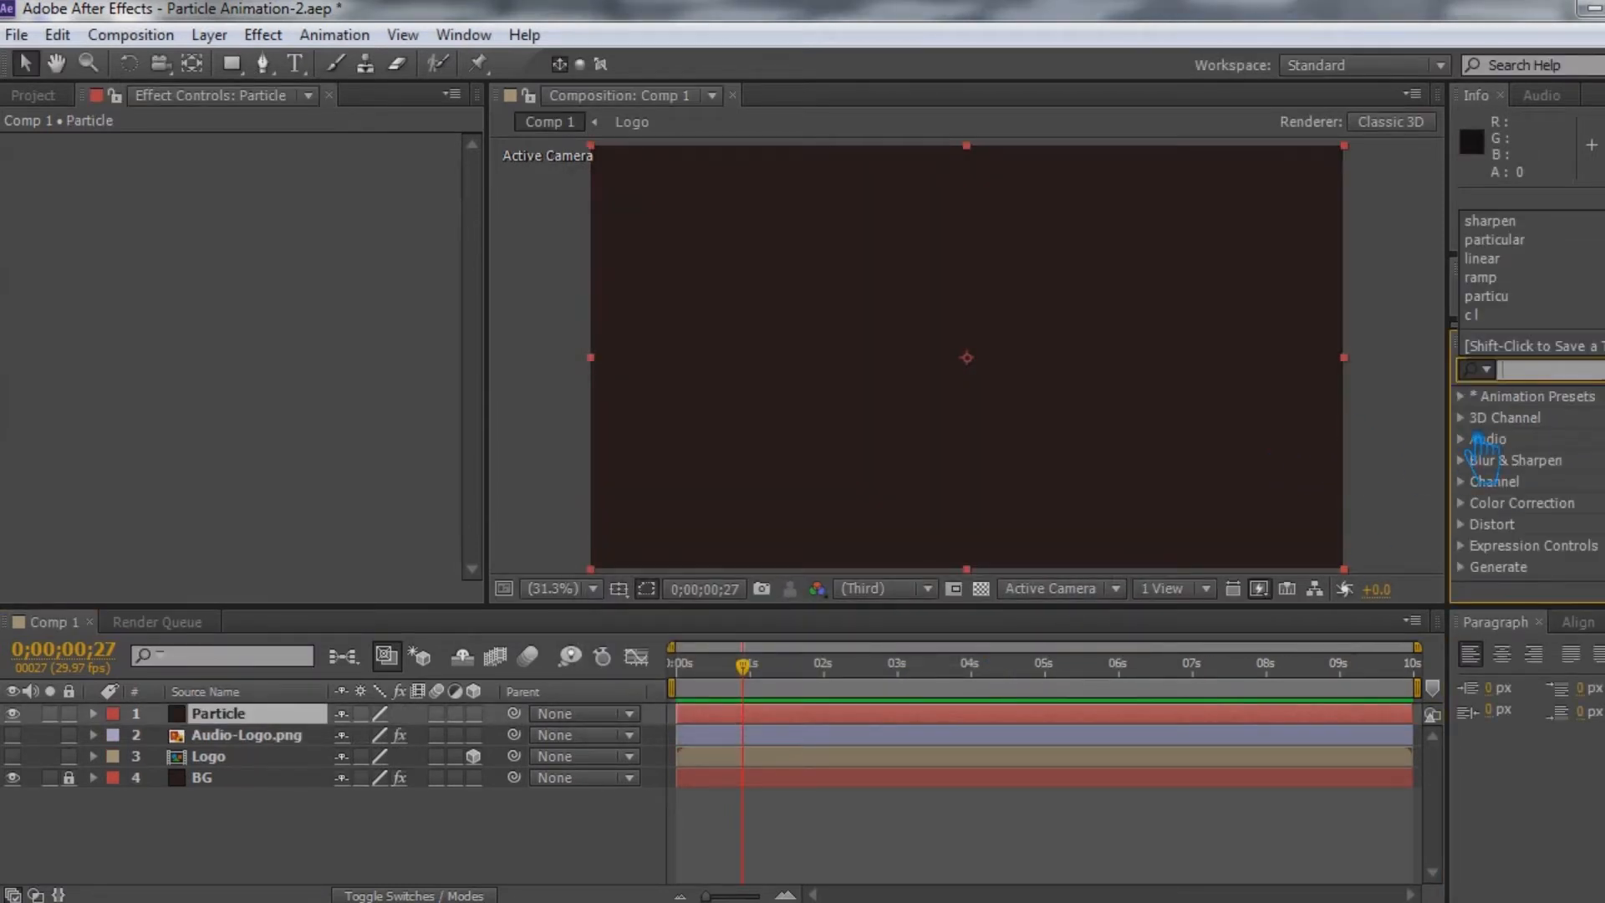
text(particul)
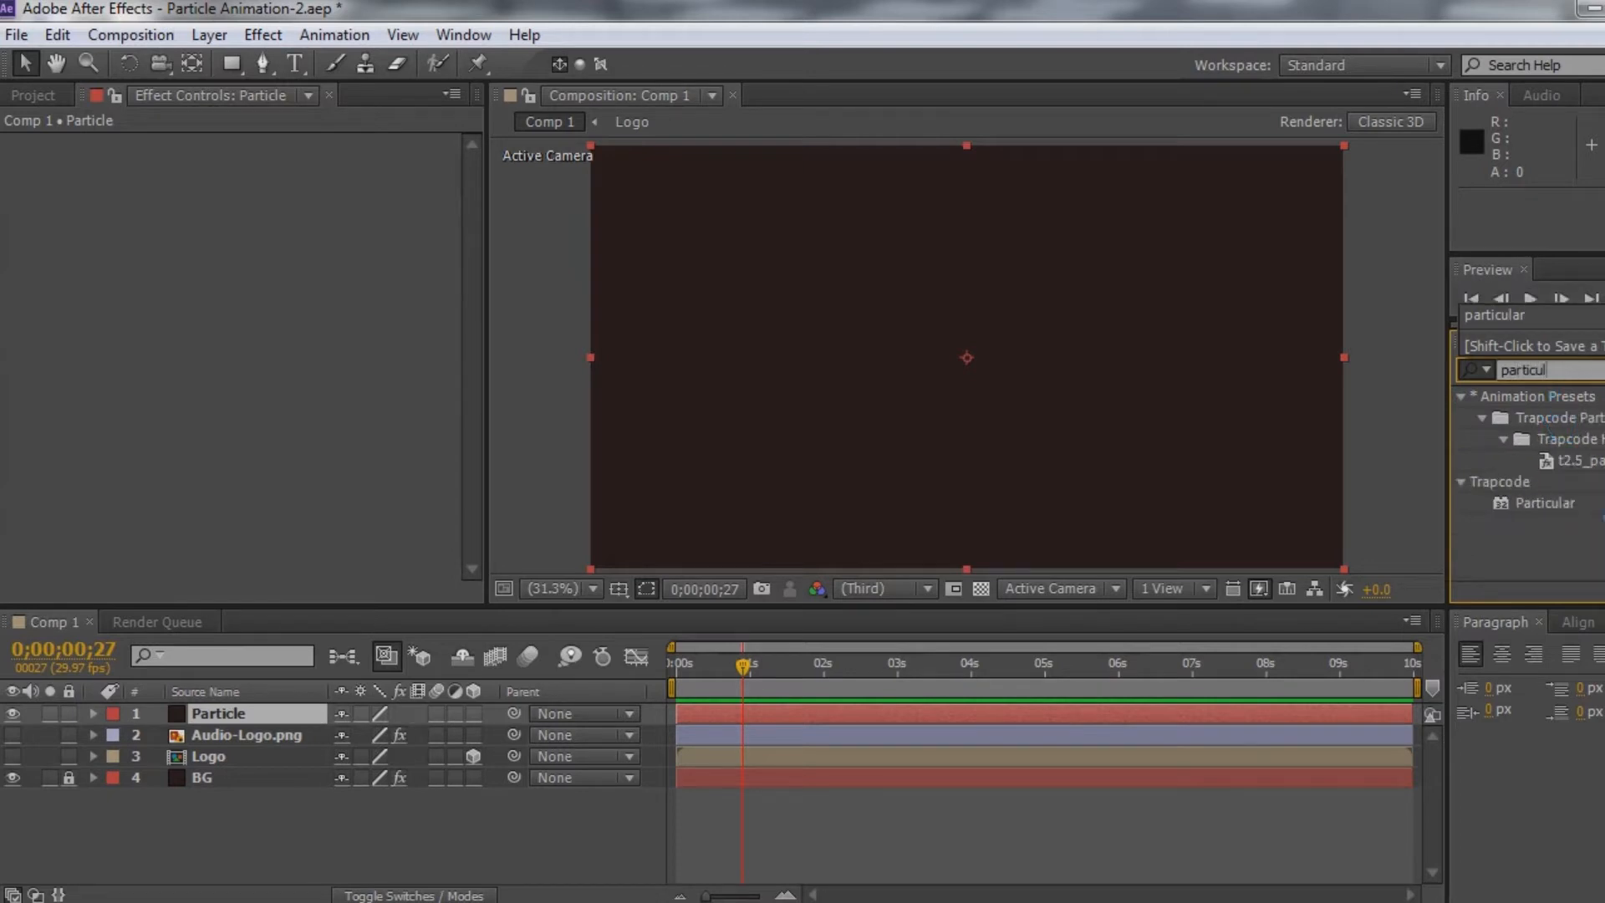
click(1560, 506)
click(287, 711)
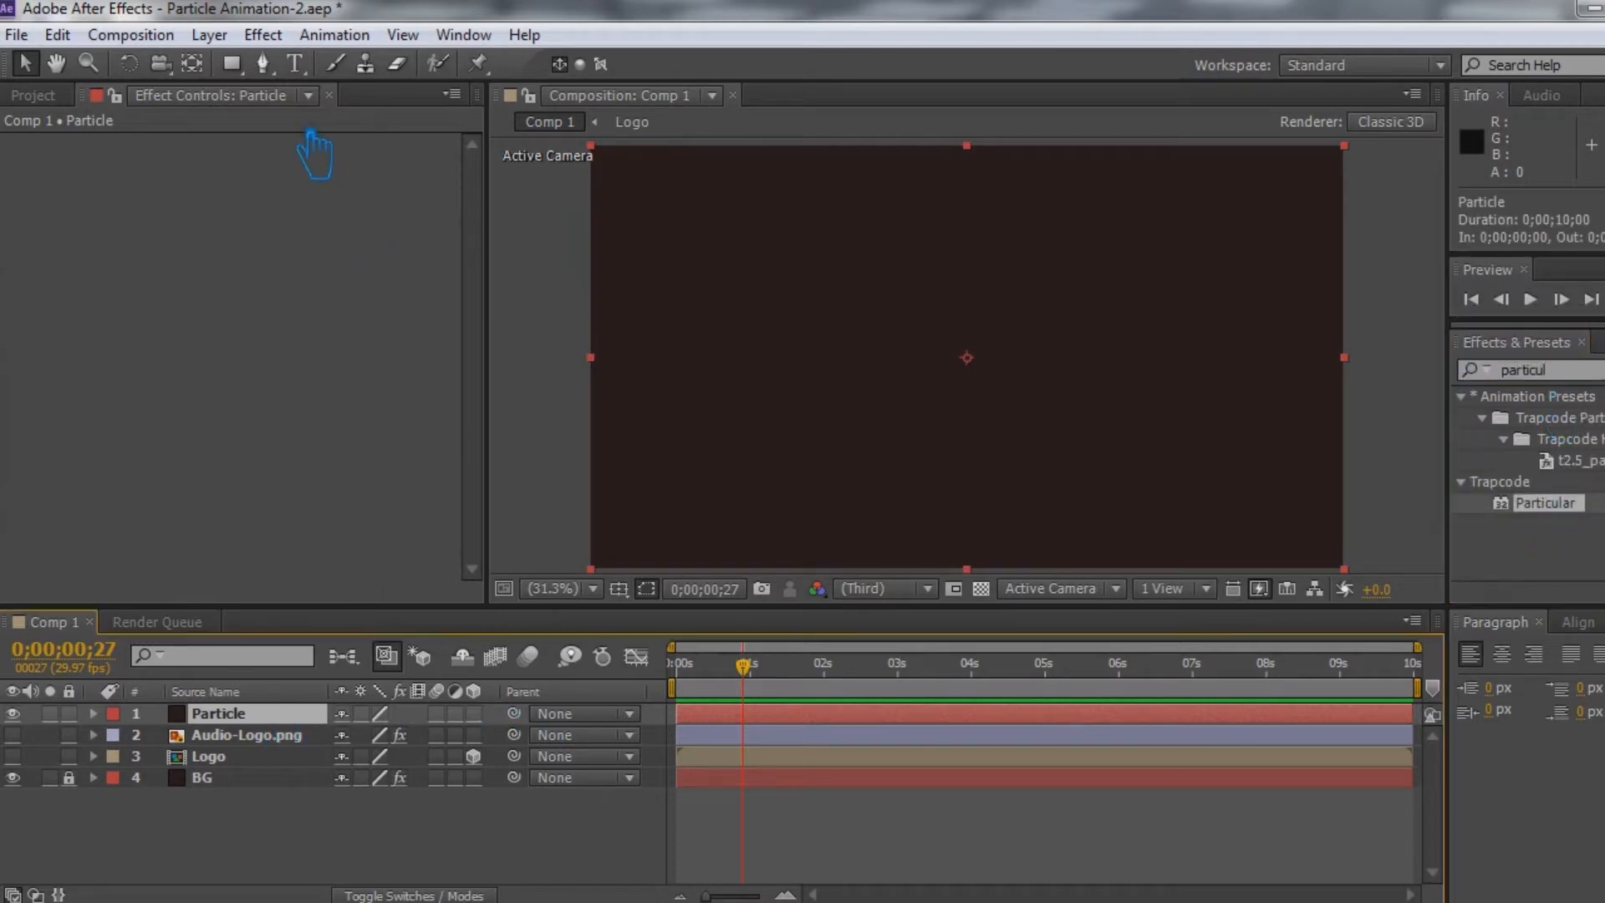
click(263, 34)
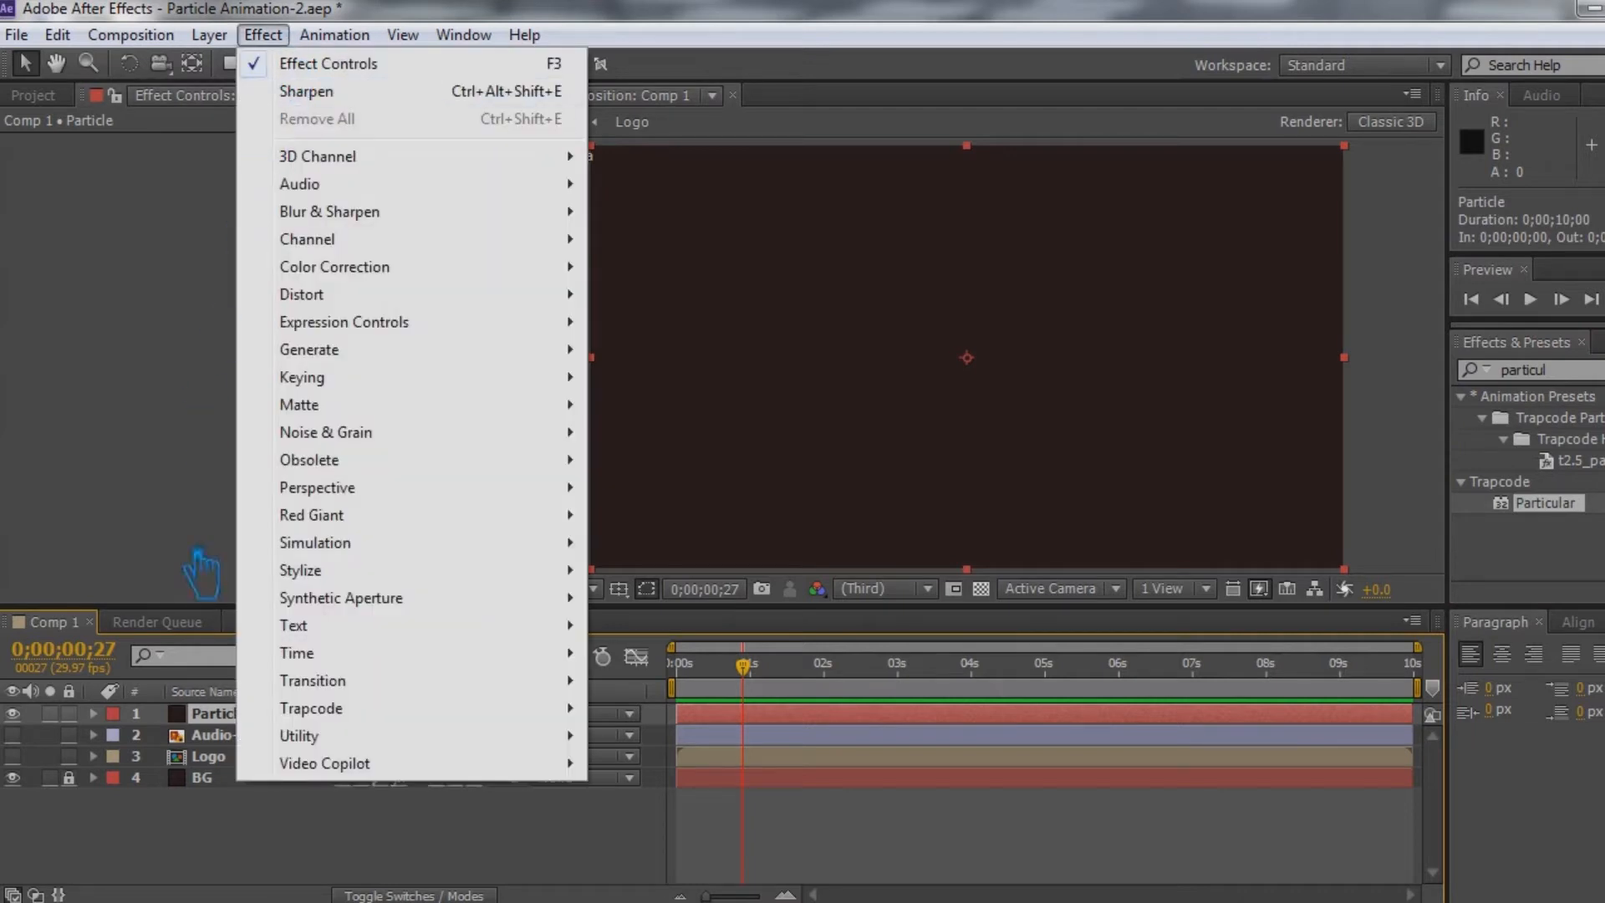
mouse_move(372, 709)
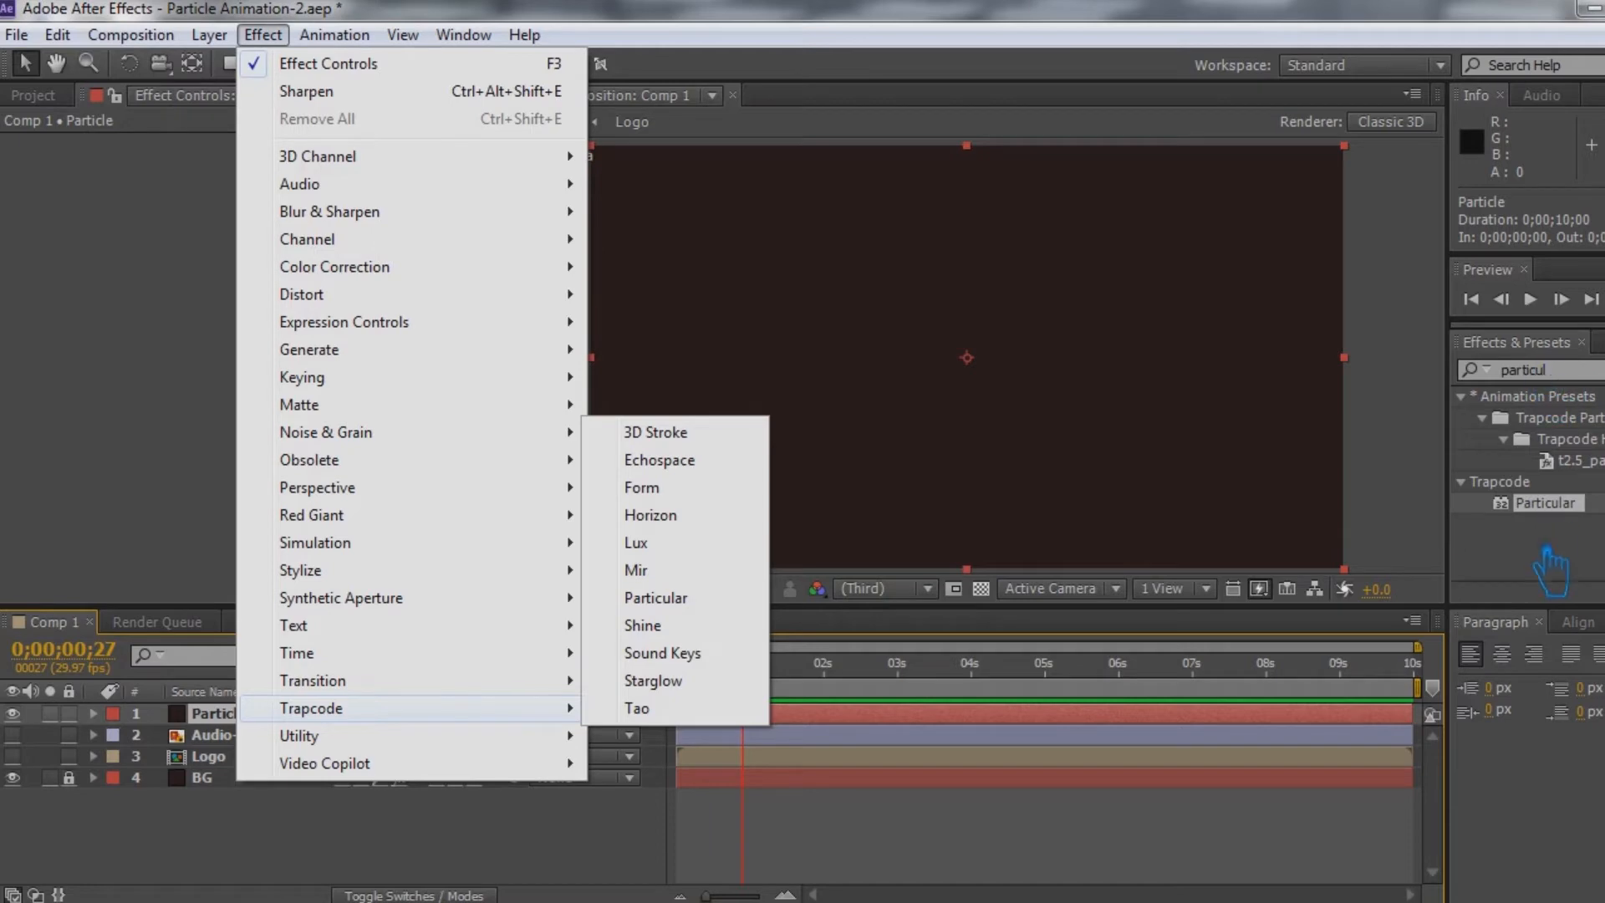
click(673, 599)
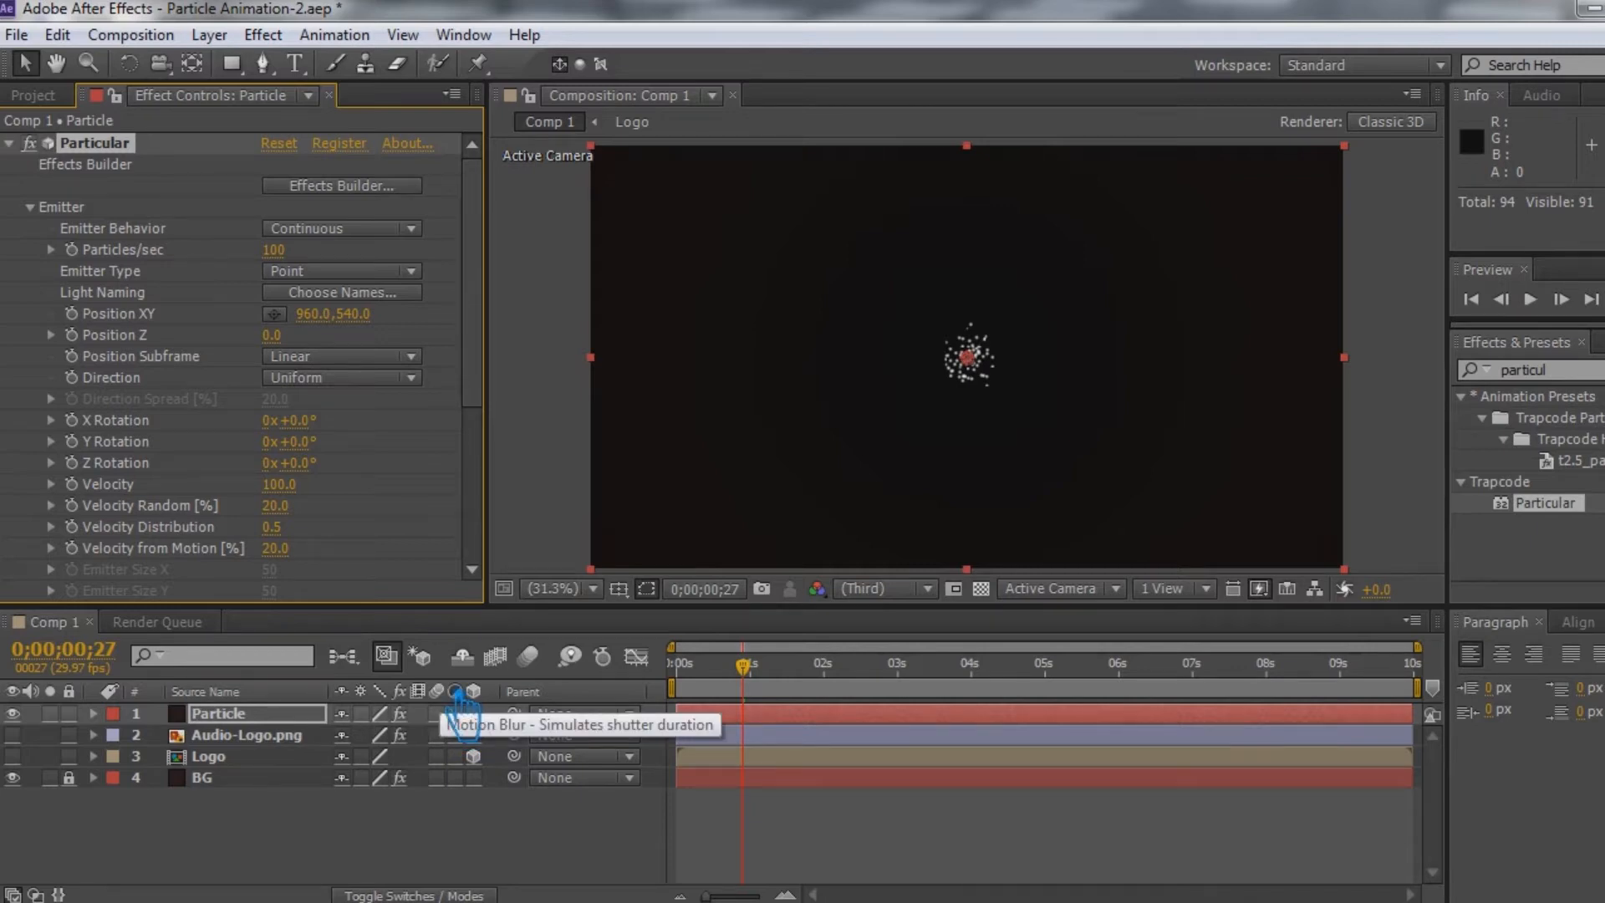
Set Particular's Emitter Type to Box and bring the Emitter Size settings into view
click(334, 274)
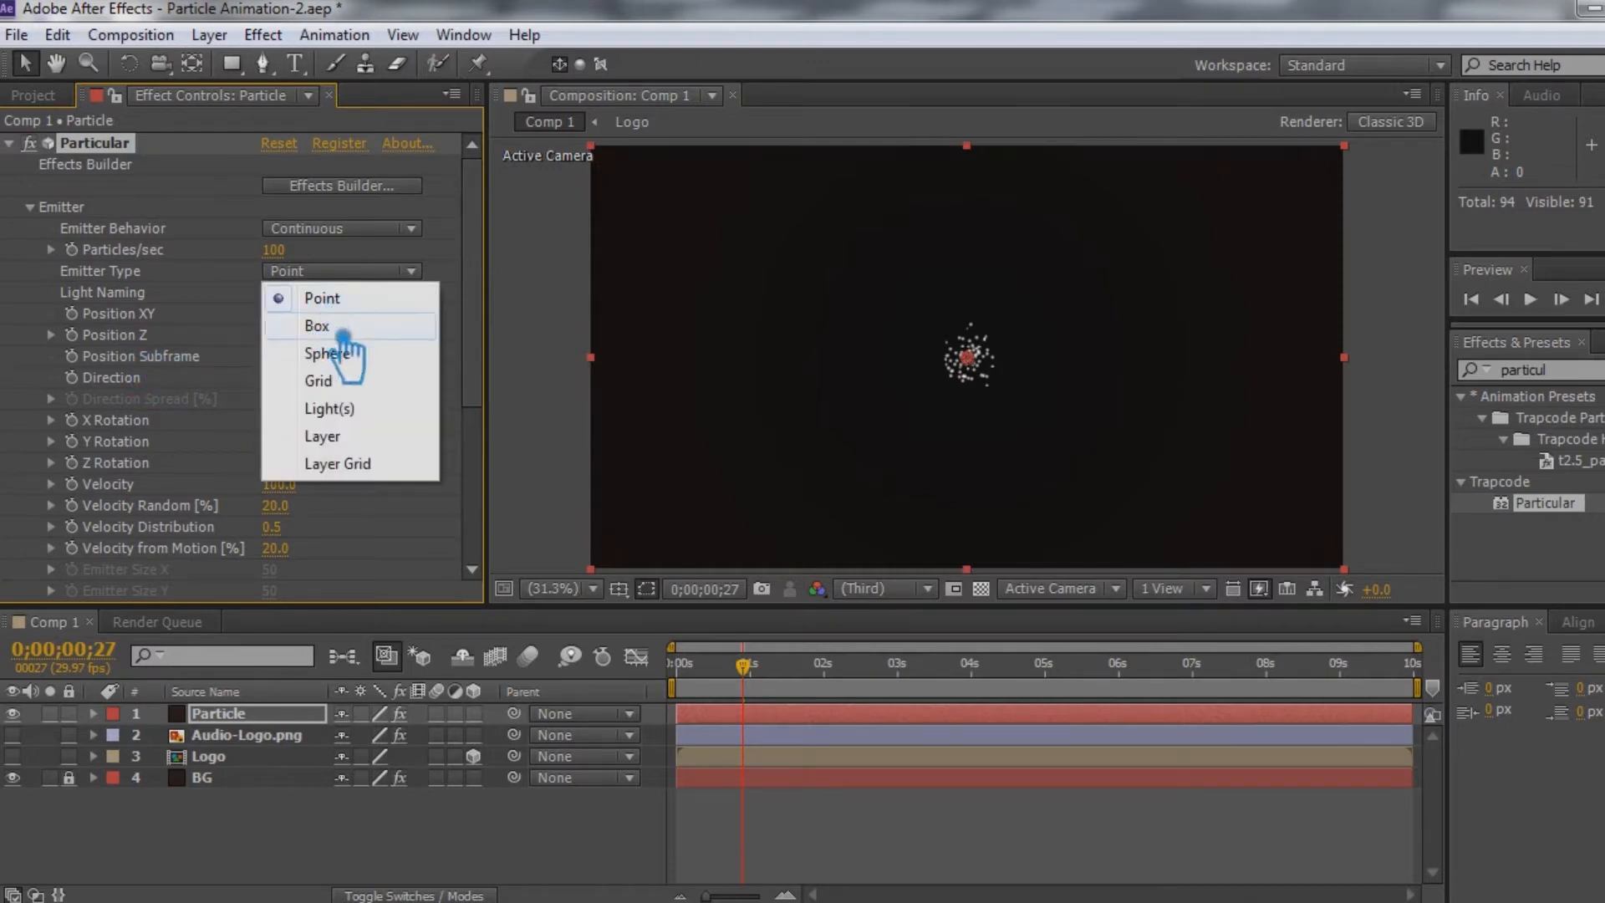
click(248, 336)
click(335, 270)
click(352, 326)
scroll(424, 500, down, 5)
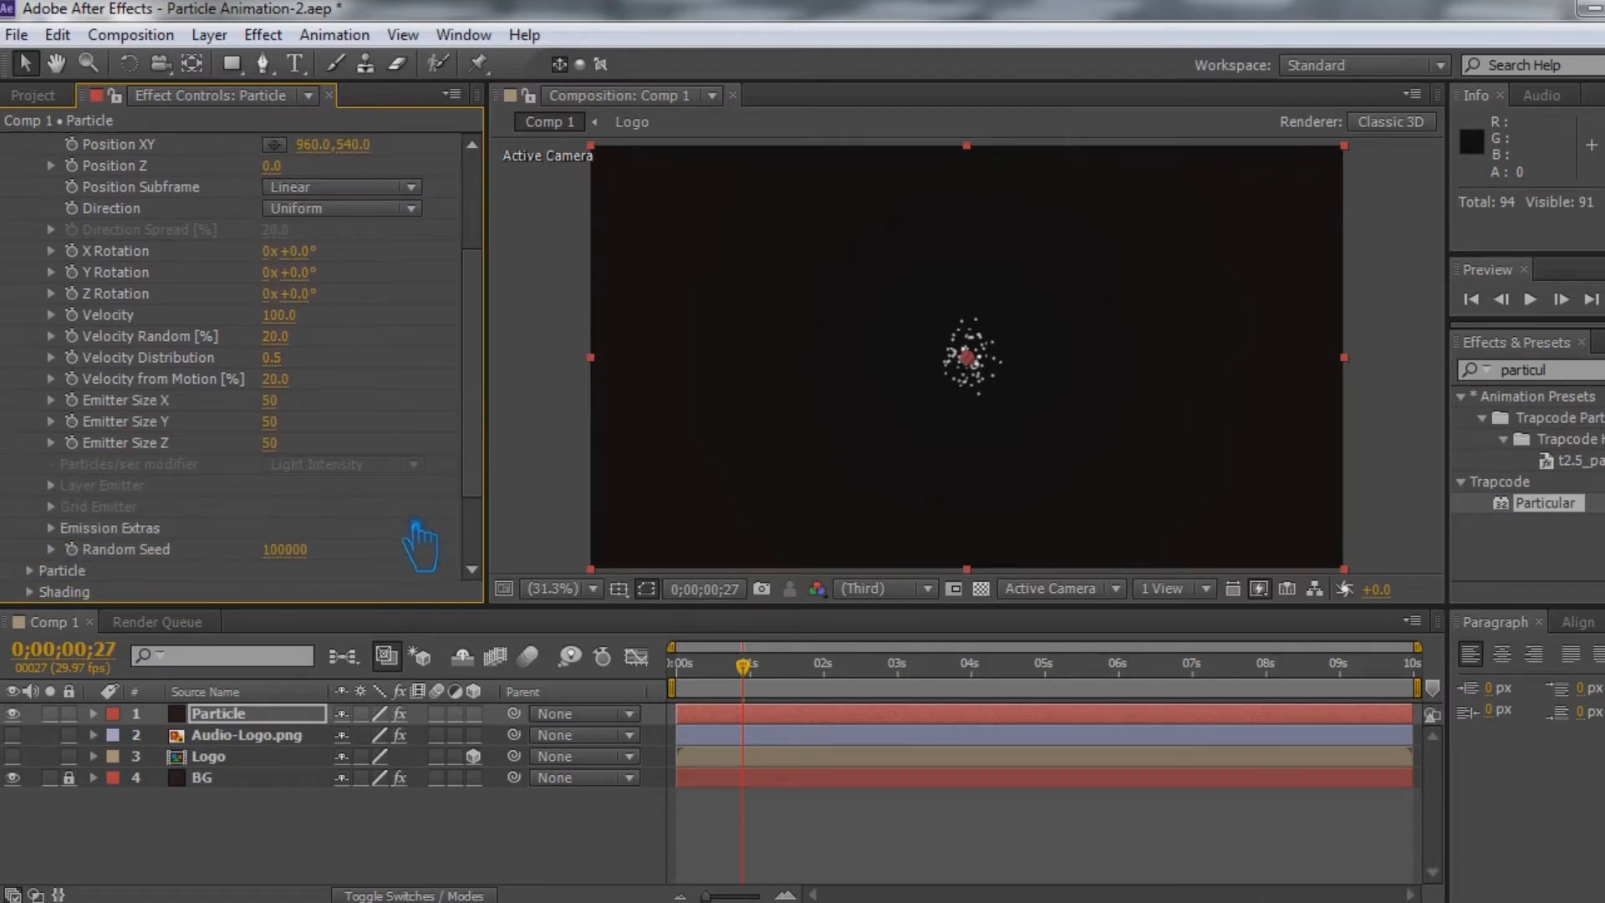
Switch Particular's Emitter Type to Point and return it to Box
scroll(417, 543, down, 2)
scroll(416, 543, up, 1)
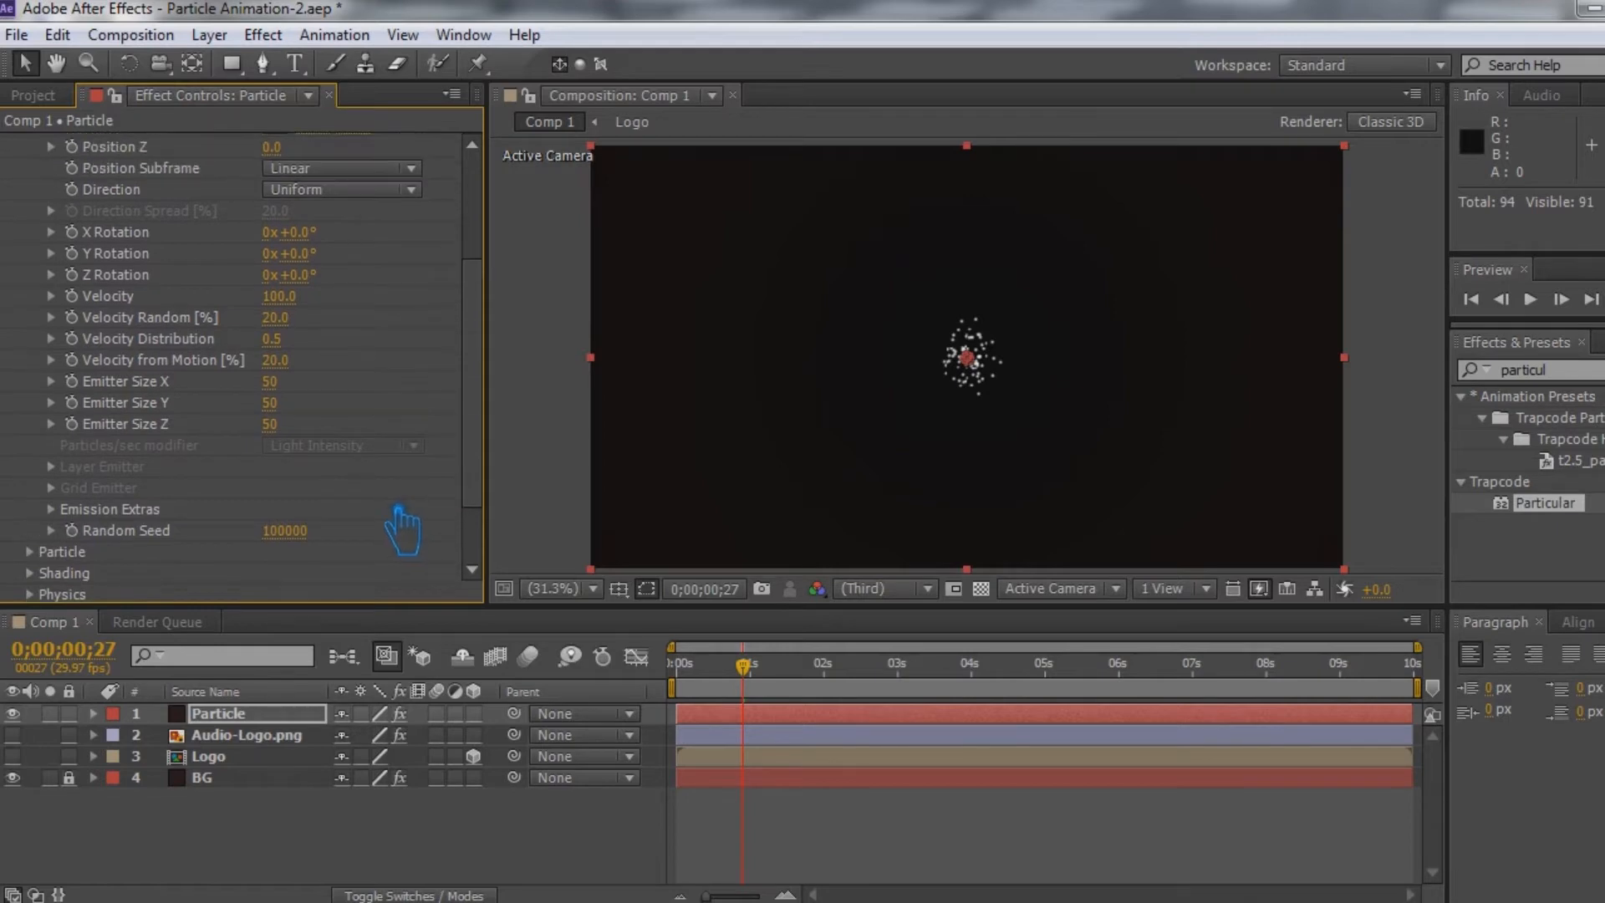
click(278, 382)
scroll(418, 368, up, 4)
click(322, 237)
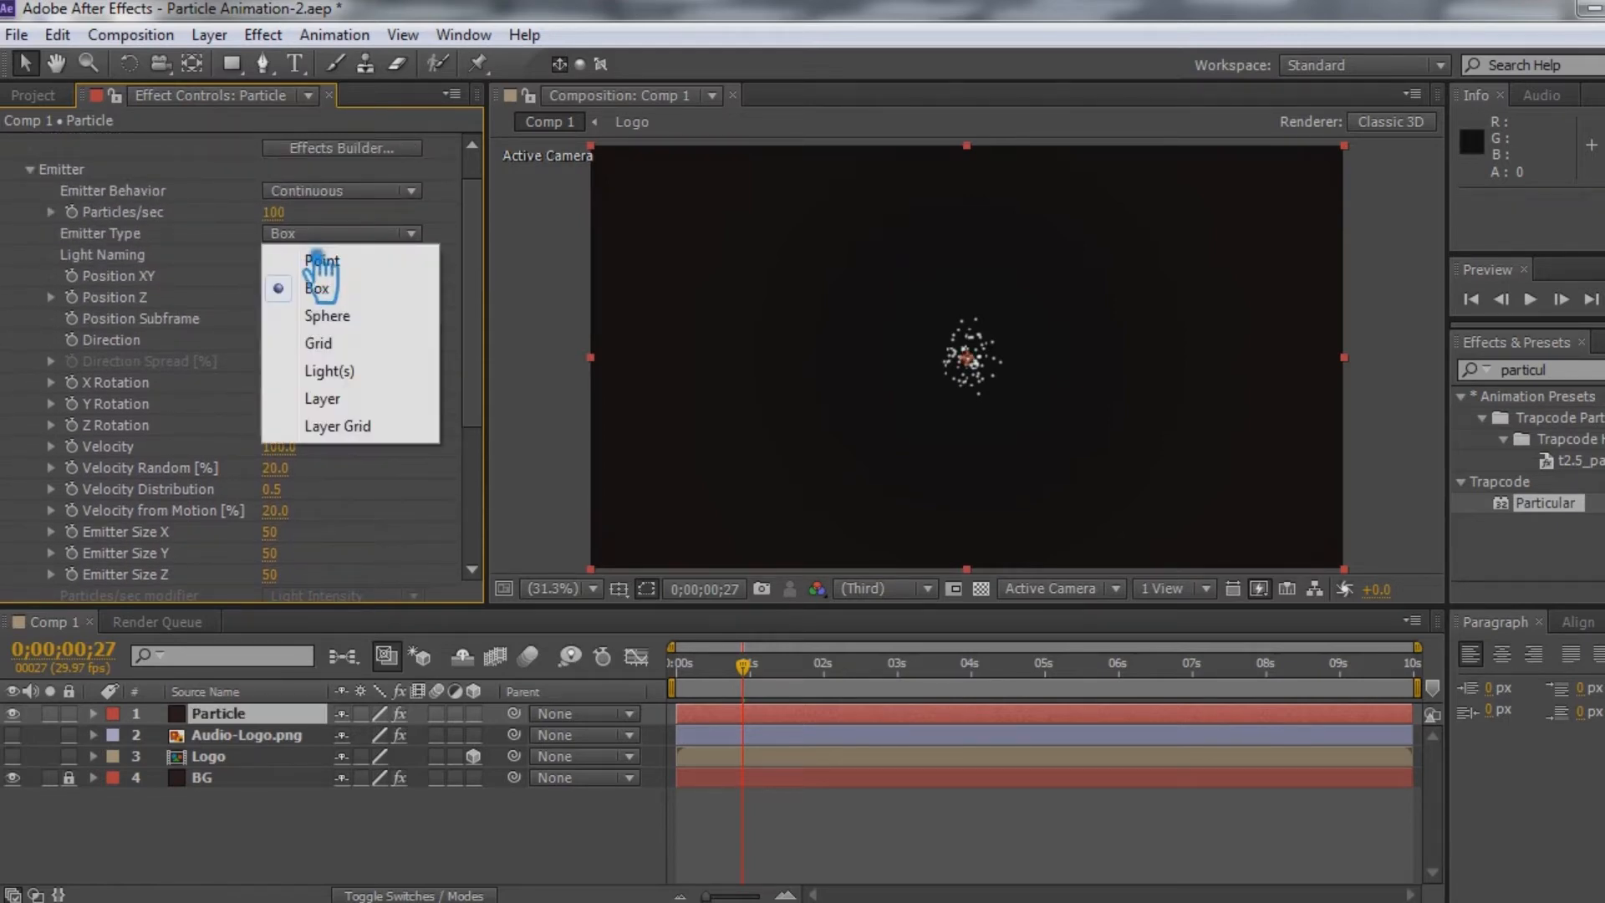
click(322, 261)
scroll(335, 520, down, 1)
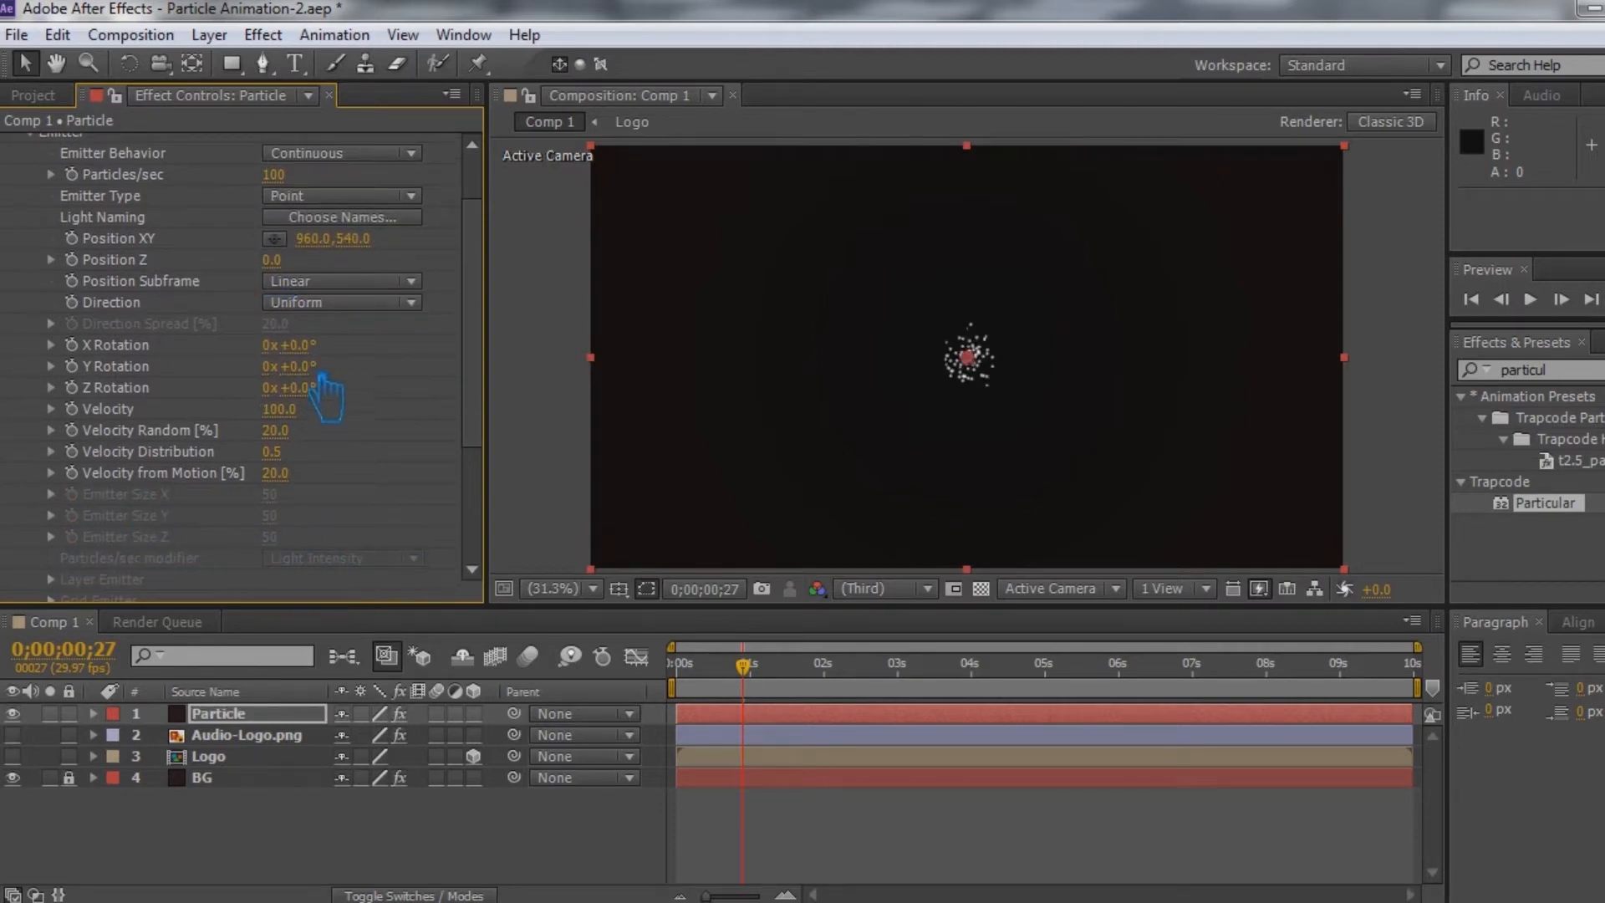
click(341, 195)
click(347, 246)
Set Particular's Emitter Size X, Y and Z to 0
click(269, 494)
text(0)
key(Tab)
text(0)
key(Tab)
text(0)
key(Return)
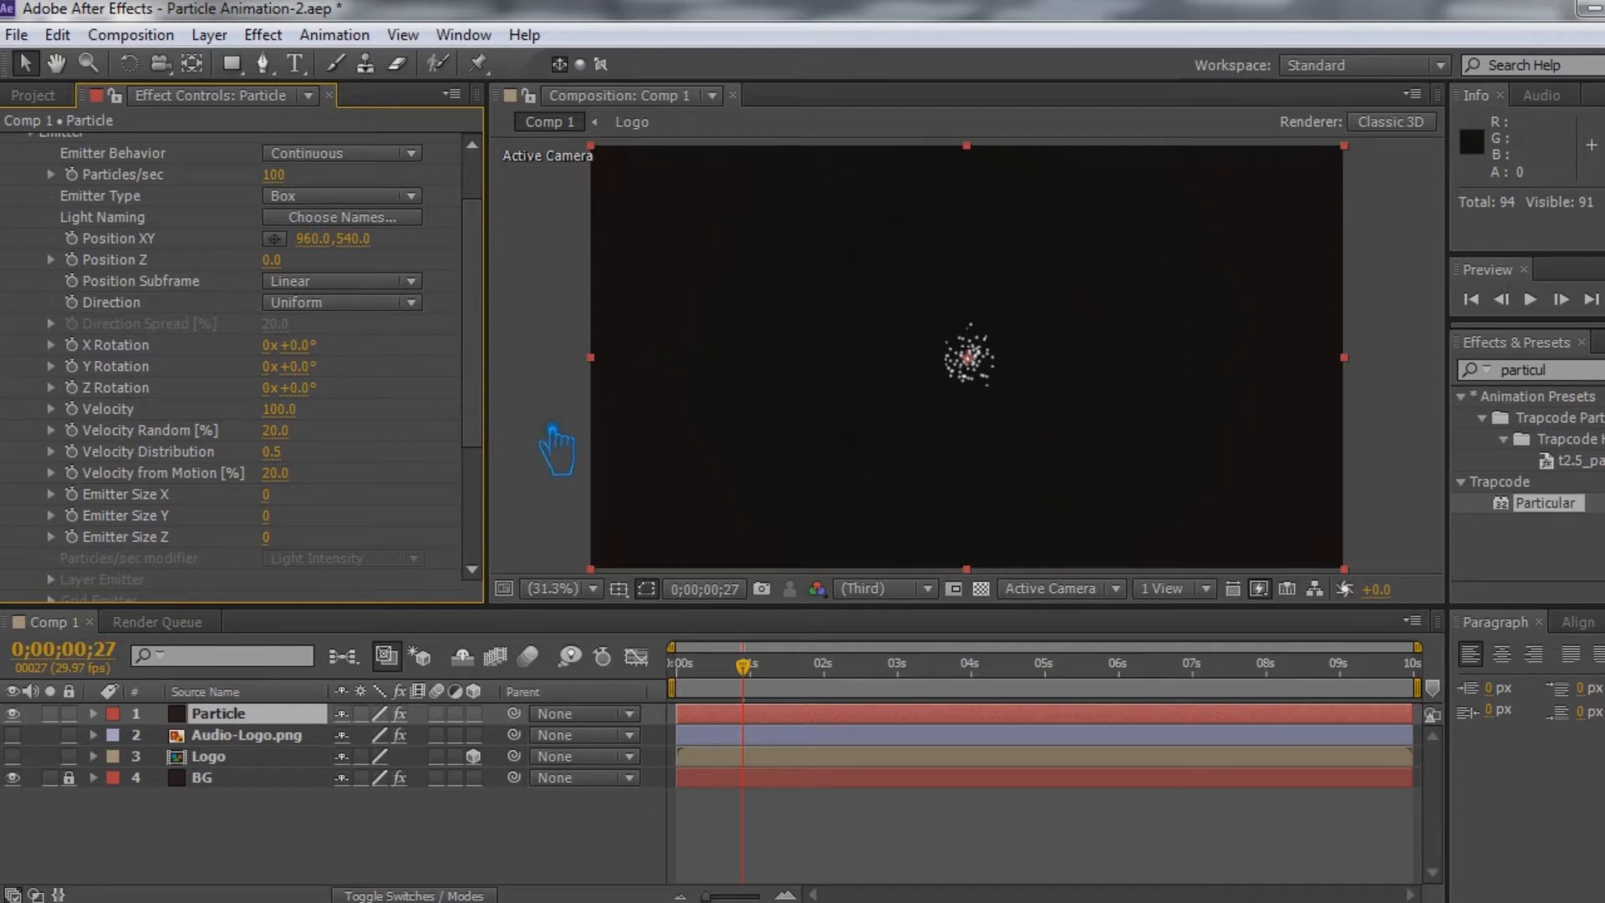
Make the Audio-Logo.png layer visible and set Particular's Particles/sec to 200000
click(13, 735)
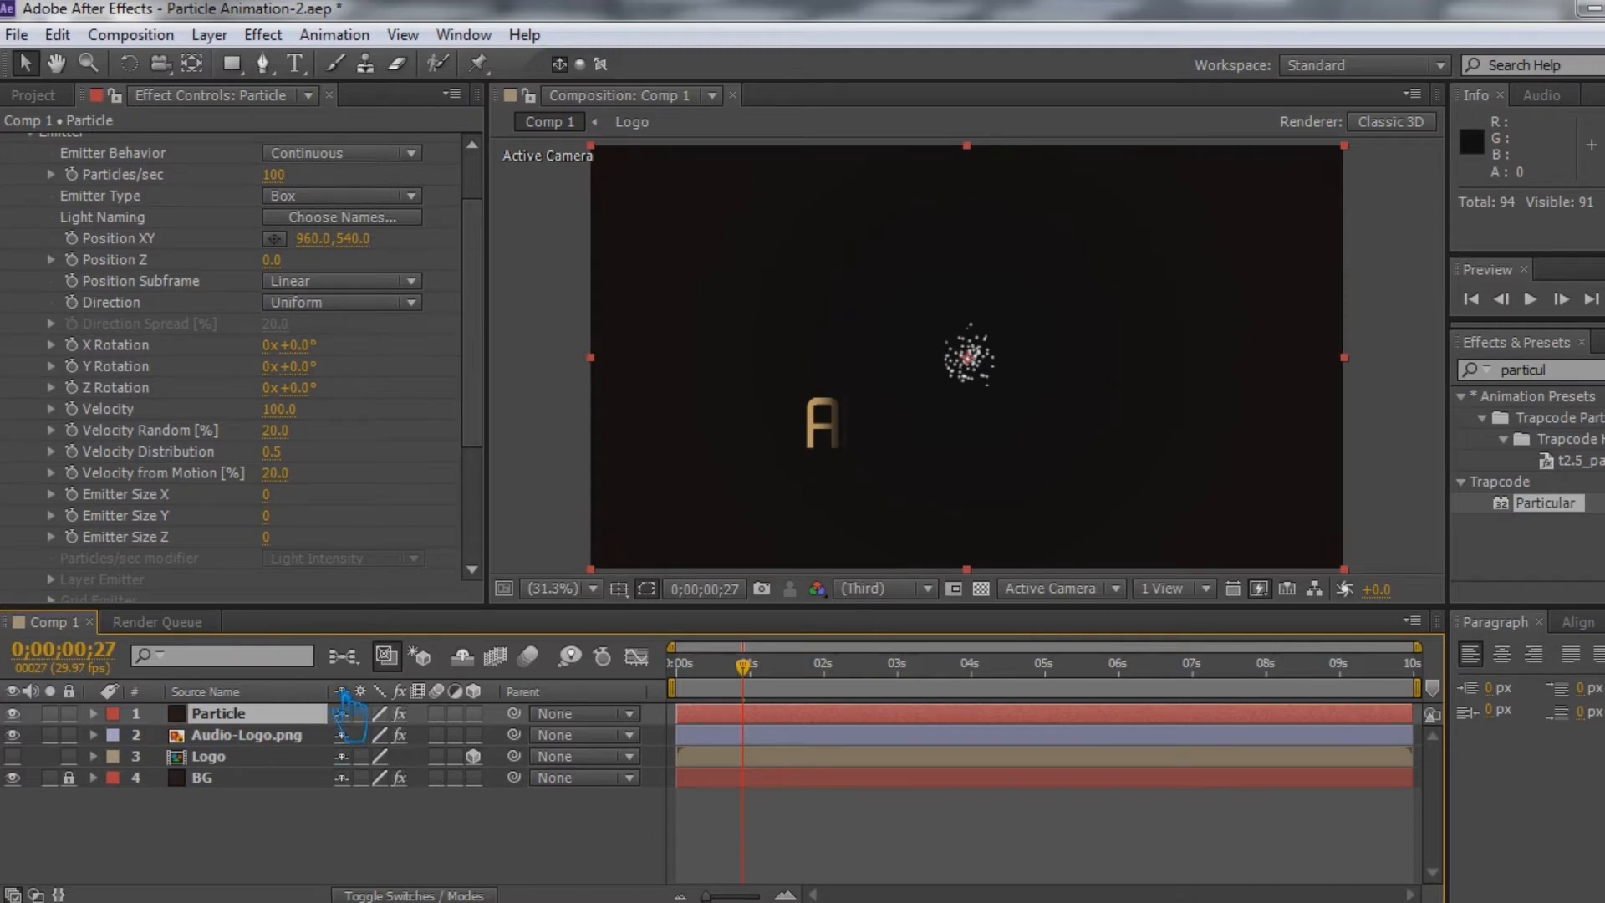
click(276, 174)
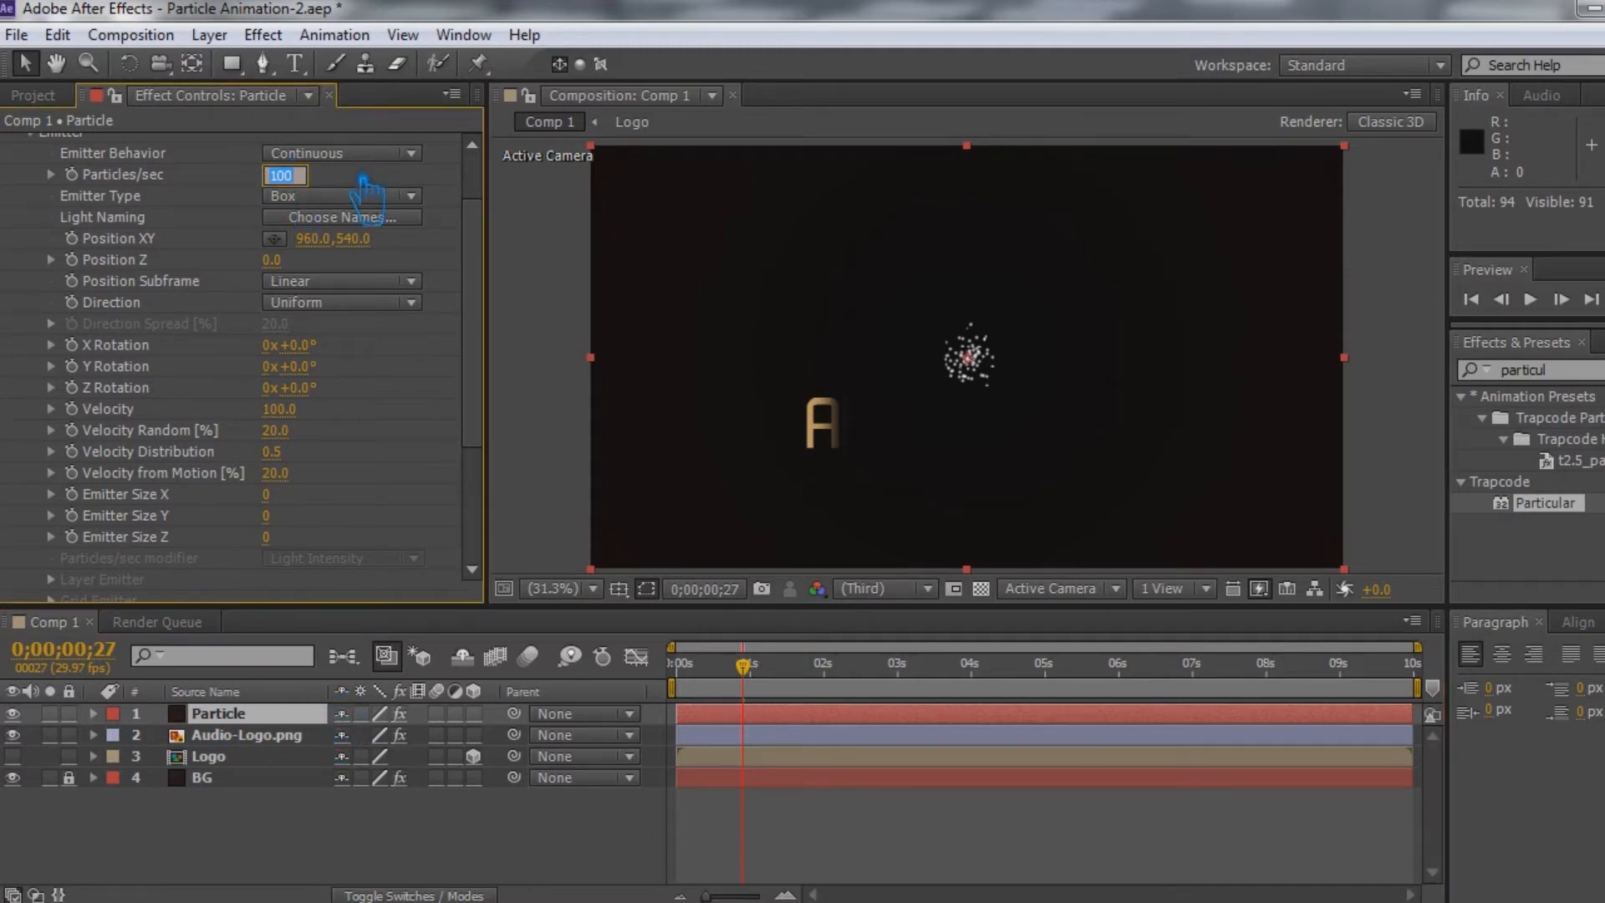
text(200000)
key(Return)
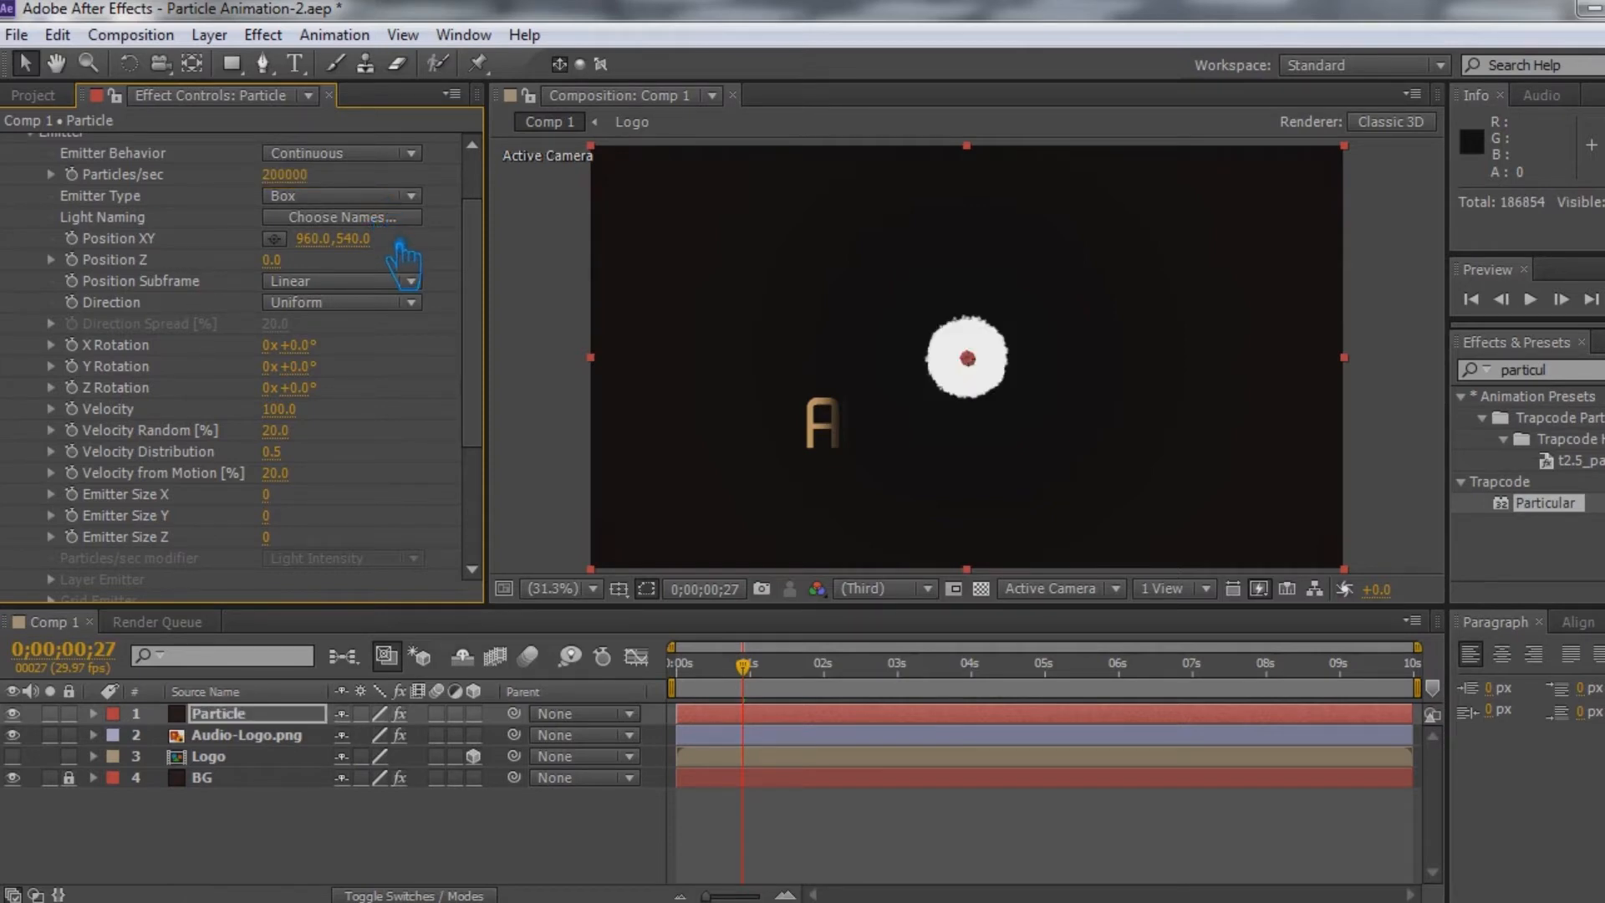
Set the Emitter Type to Layer, using the Logo layer as the emitter with Layer Sampling at Particle Birth Time
click(355, 197)
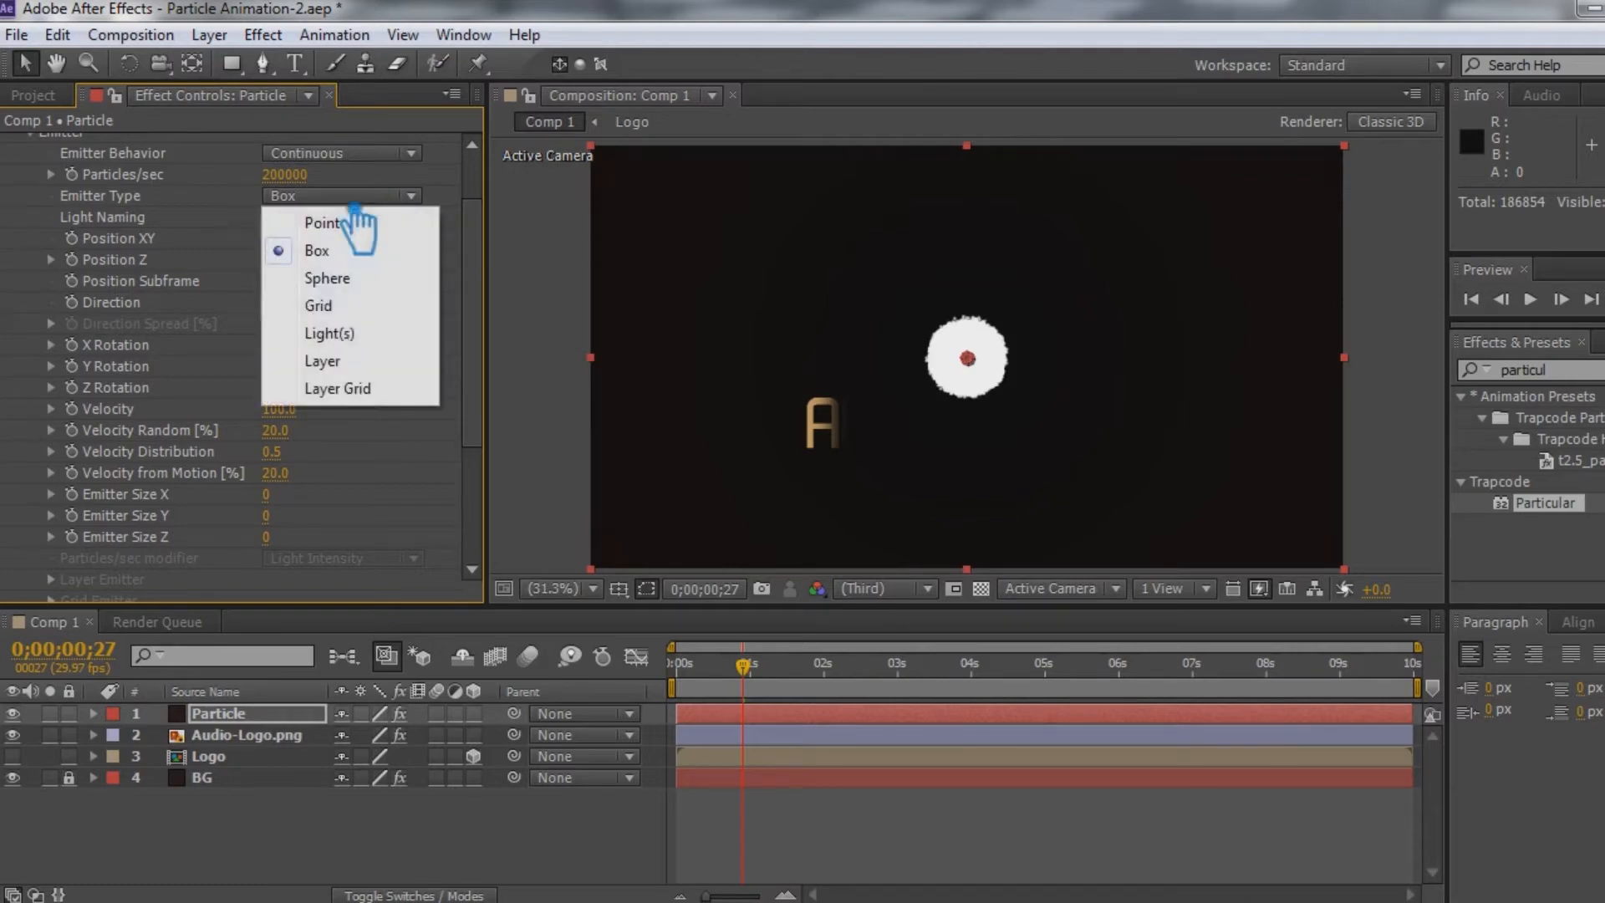
click(354, 363)
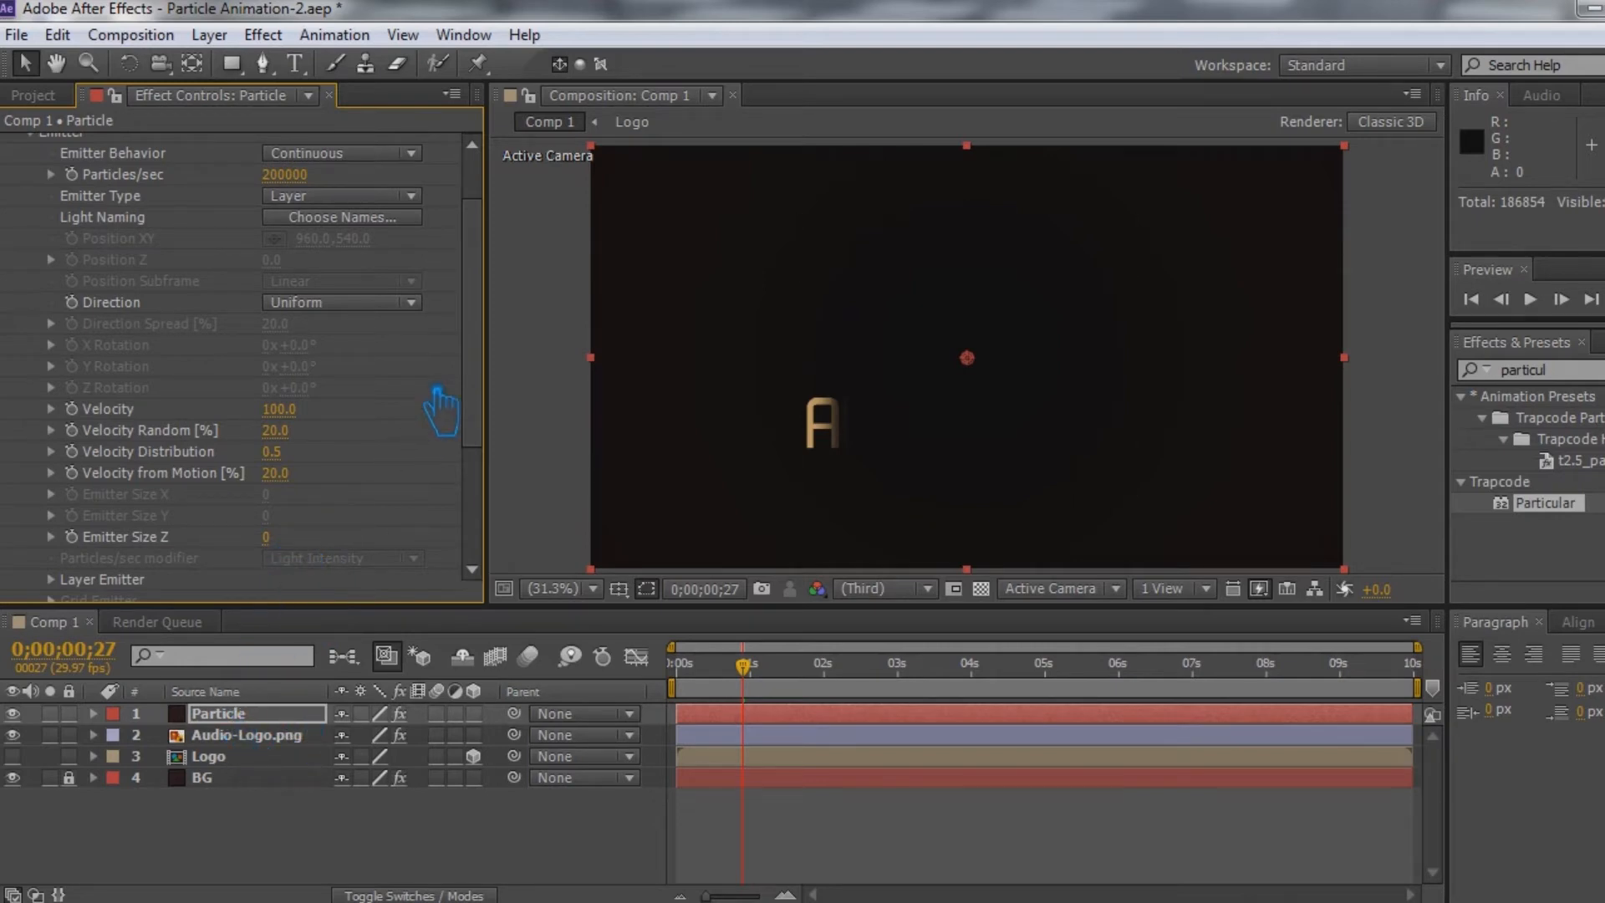
scroll(257, 455, down, 3)
click(334, 489)
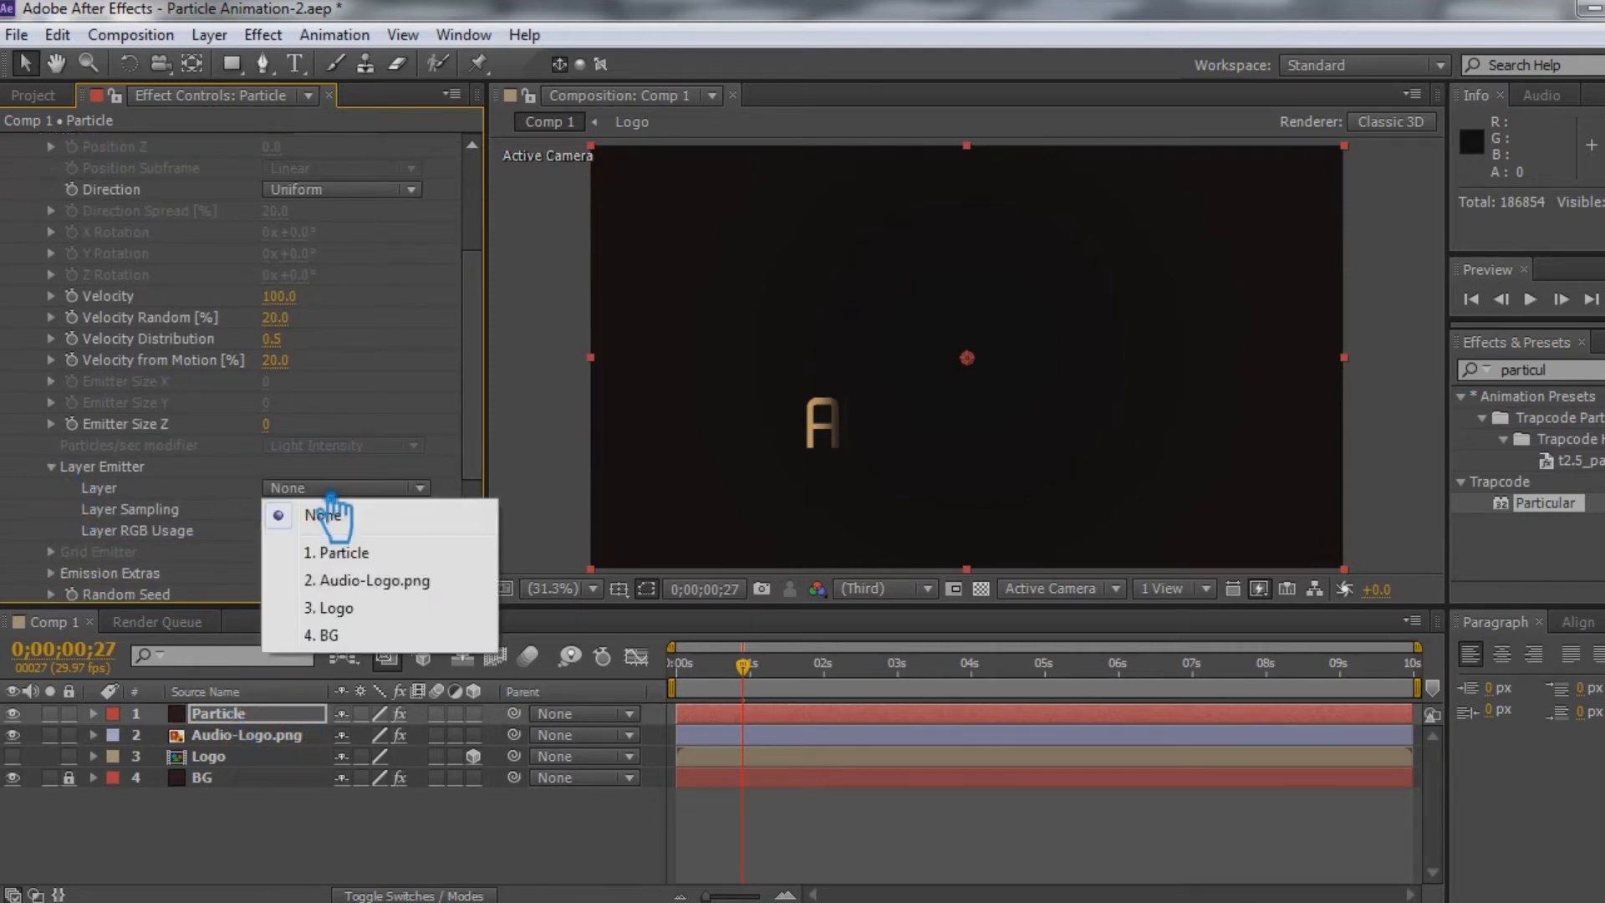
click(359, 608)
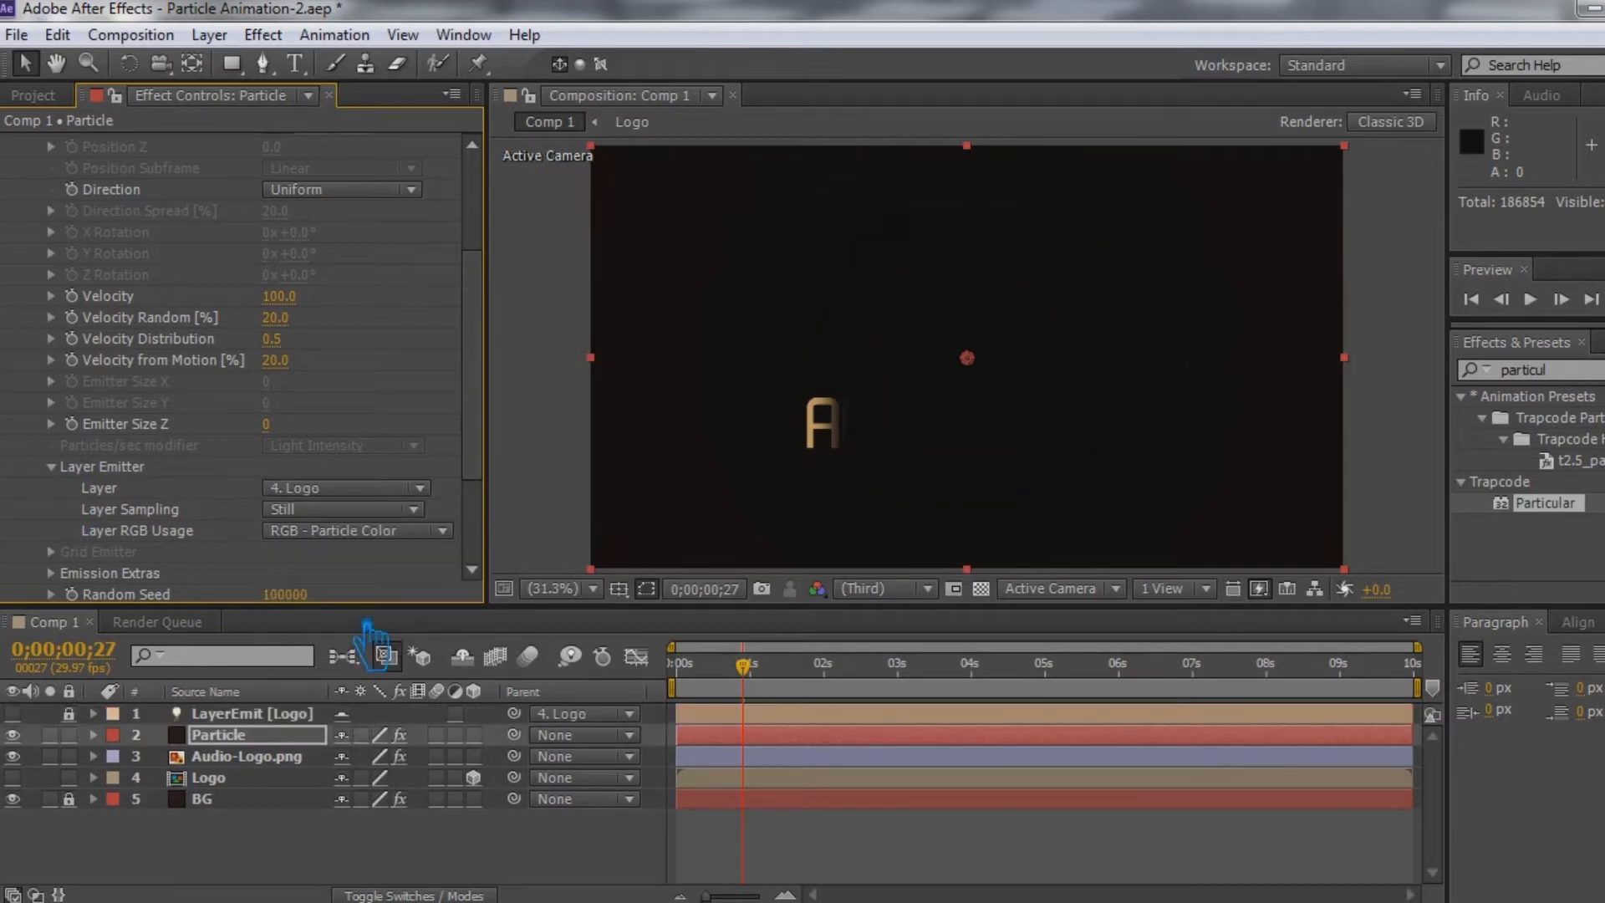
click(326, 510)
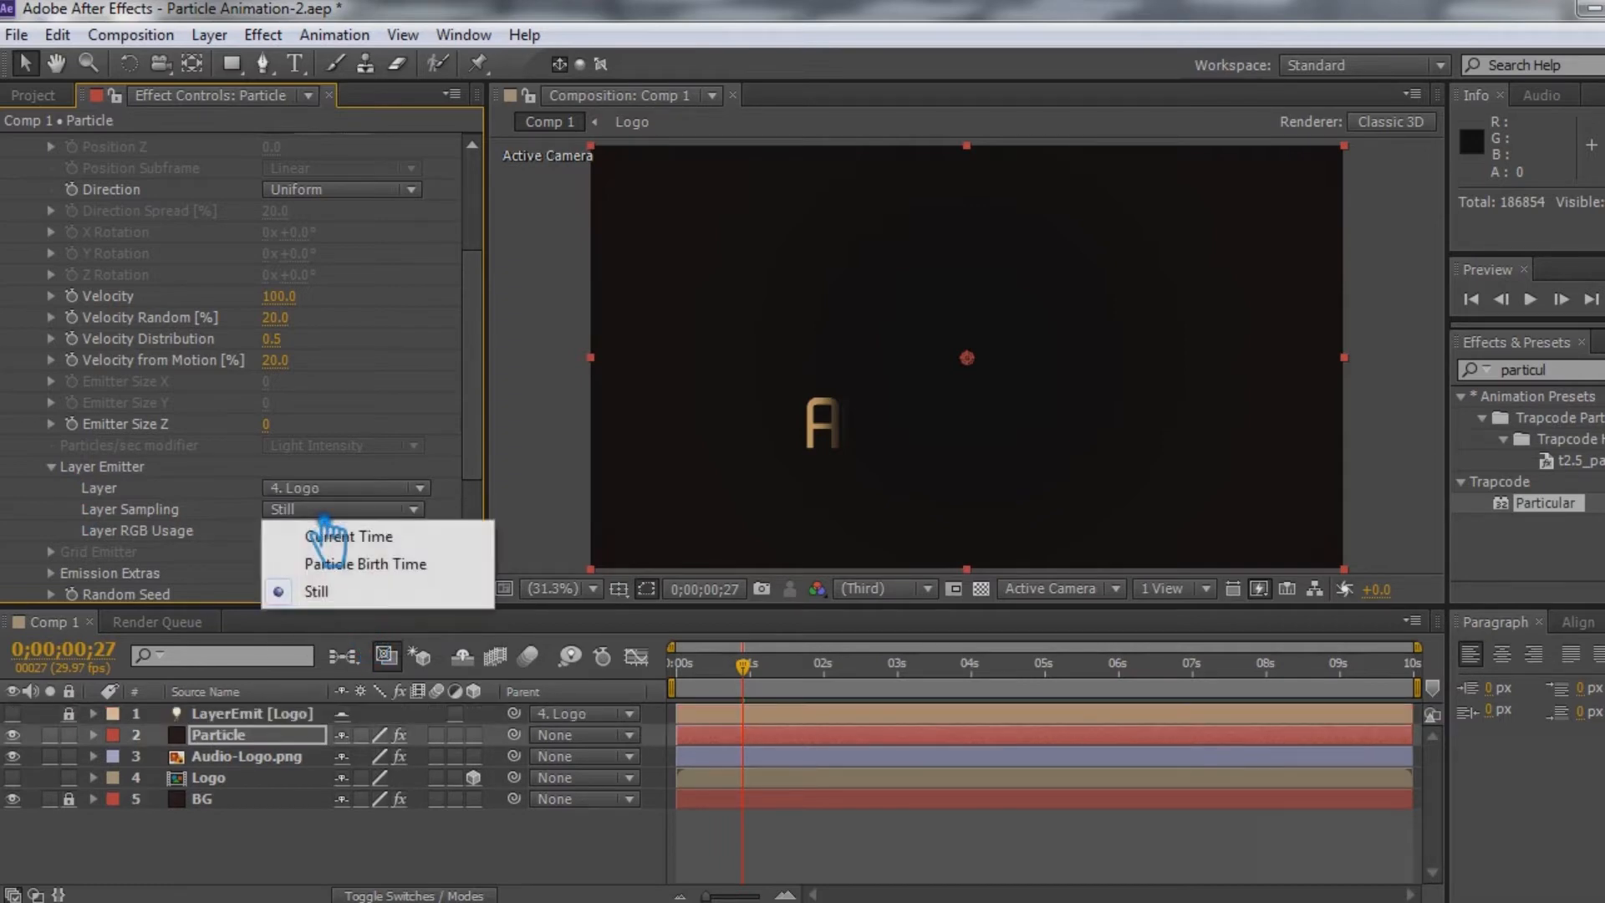
click(355, 563)
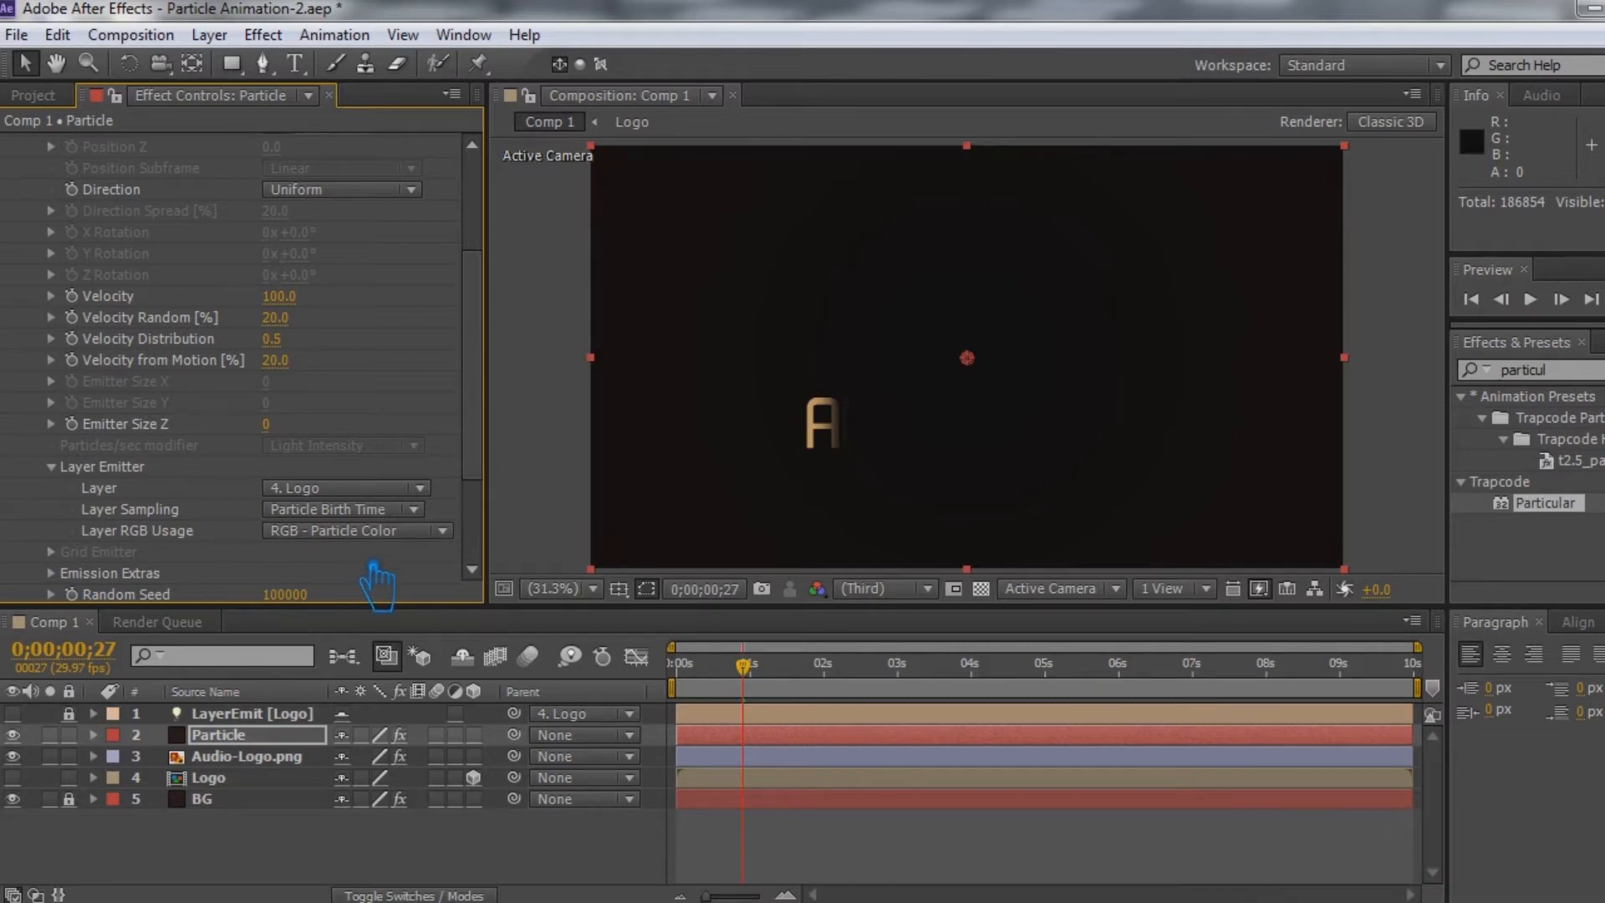
Set the particle Life to 12 seconds and the Particle Type to Cloudlet
scroll(336, 439, down, 2)
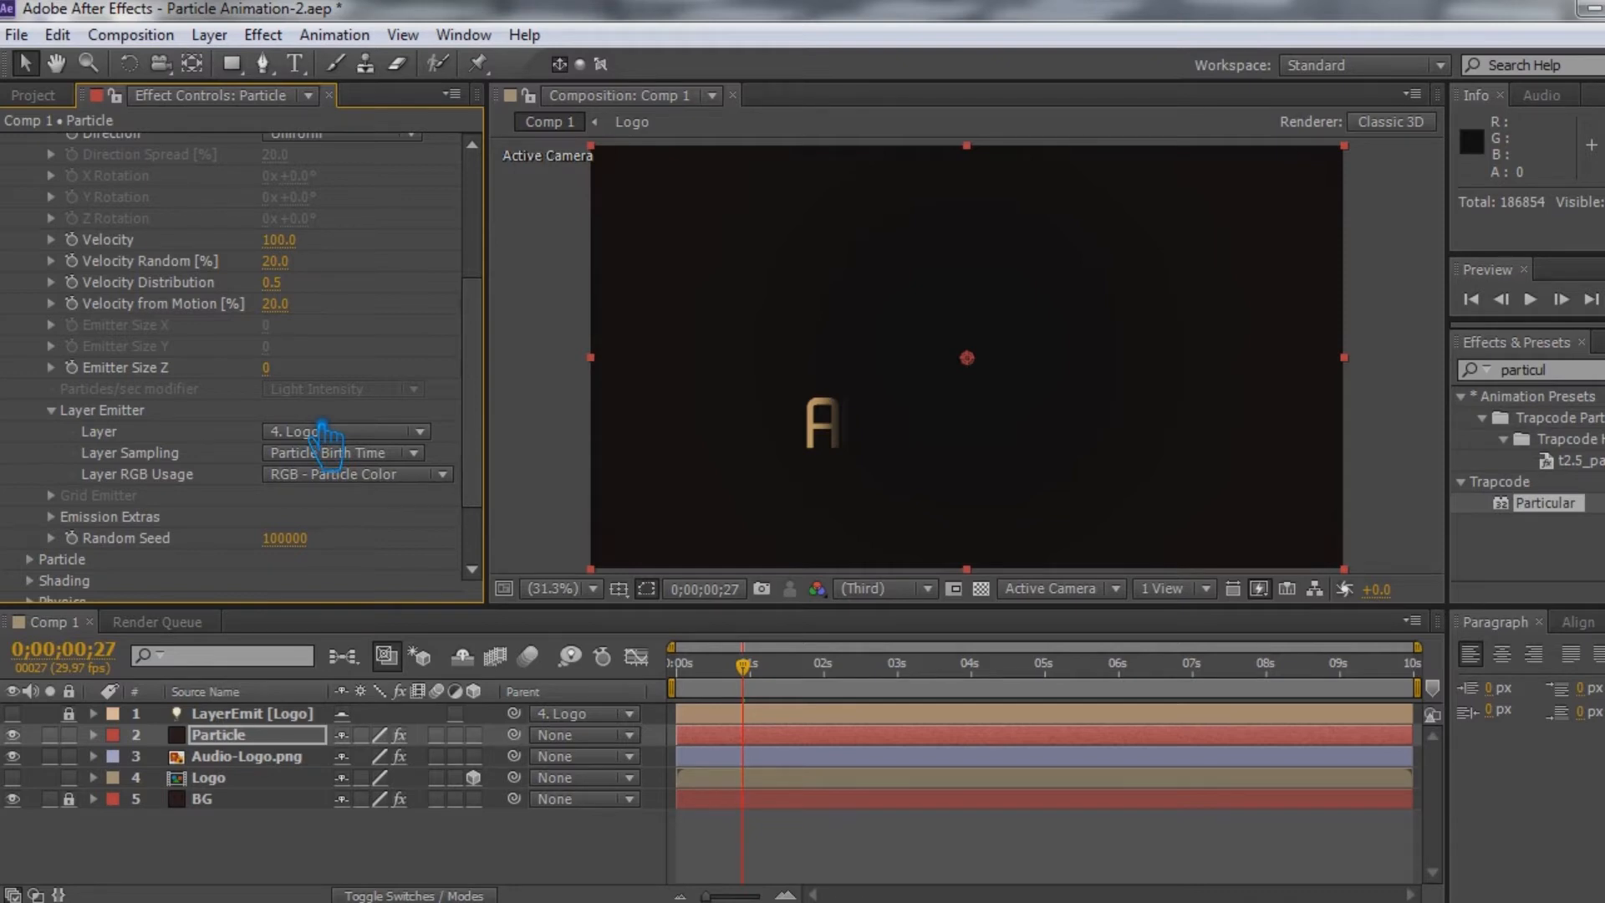
scroll(113, 472, down, 3)
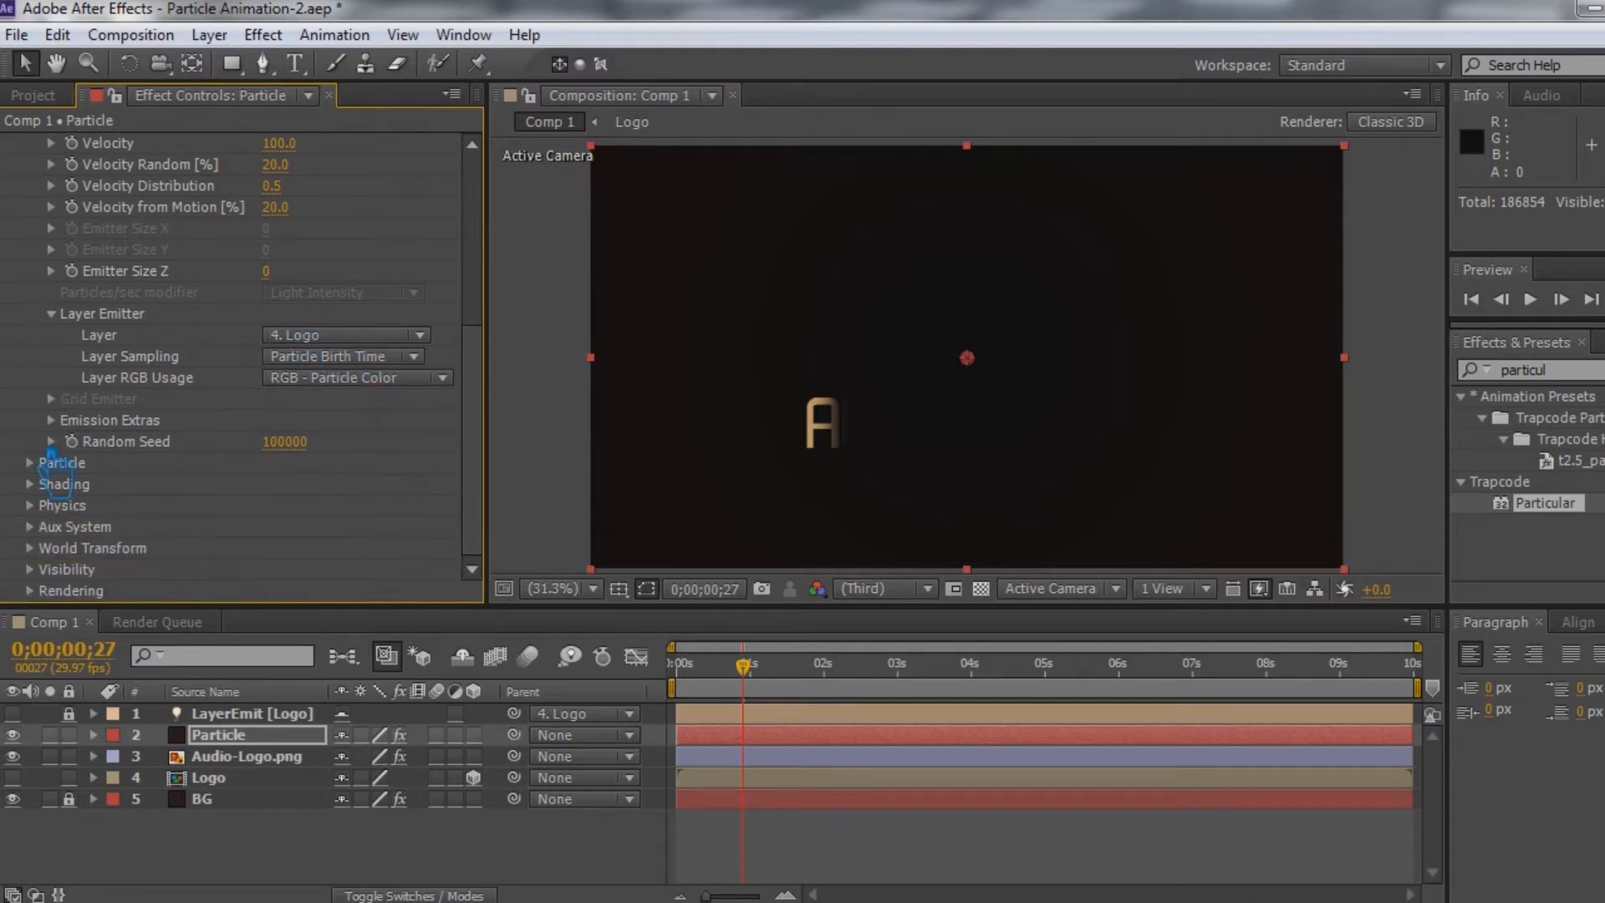
click(38, 462)
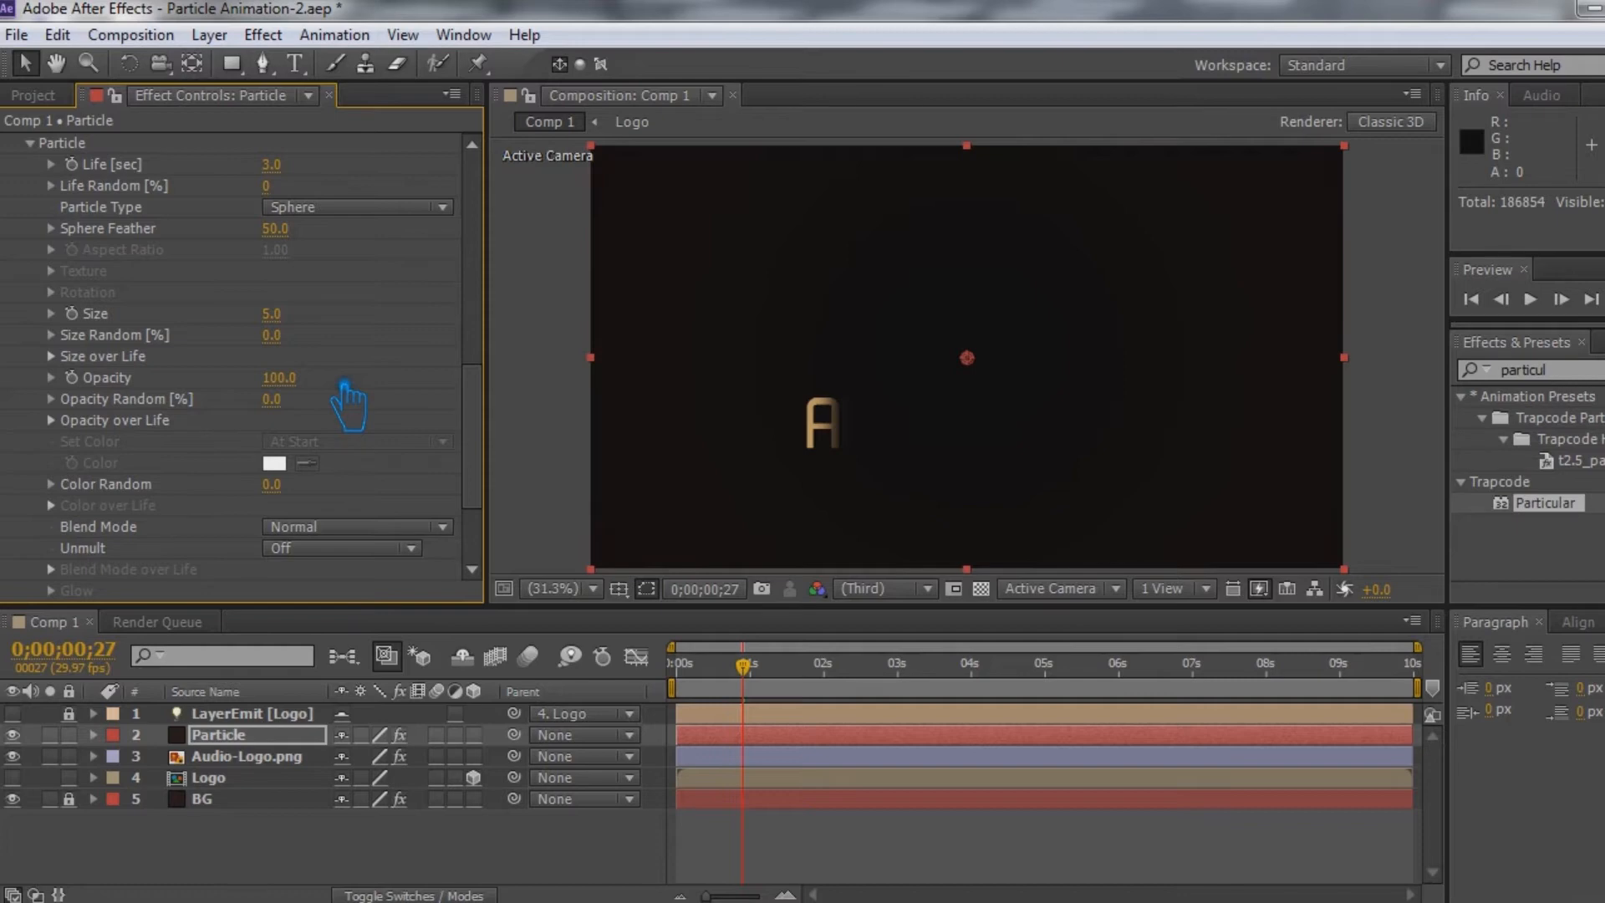
click(273, 165)
text(12)
key(Return)
click(338, 209)
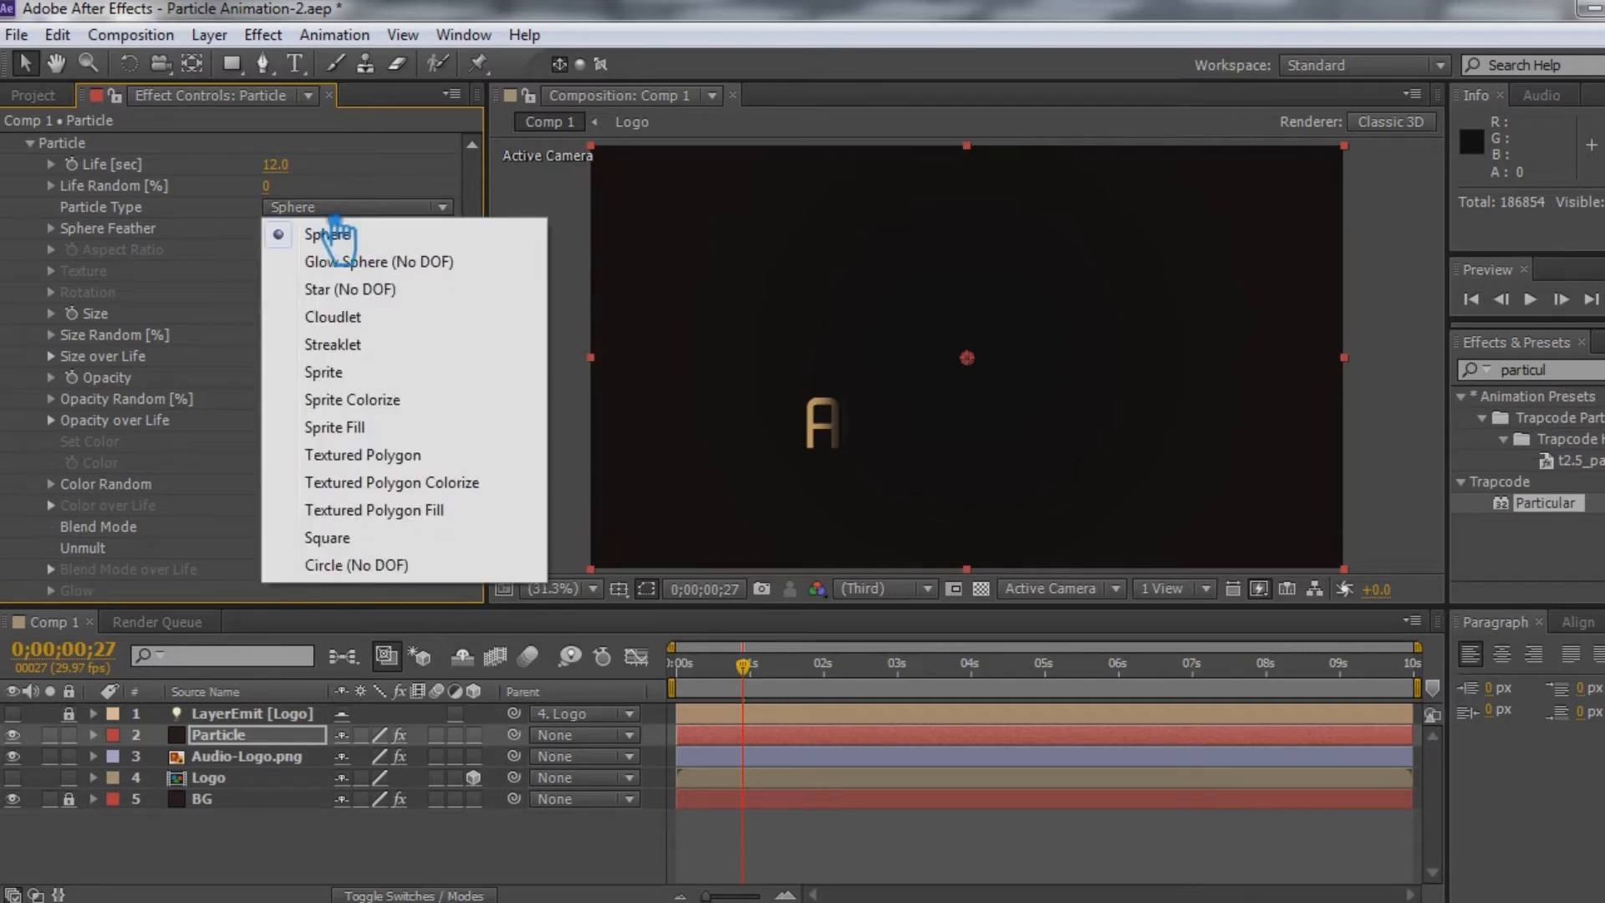
click(376, 323)
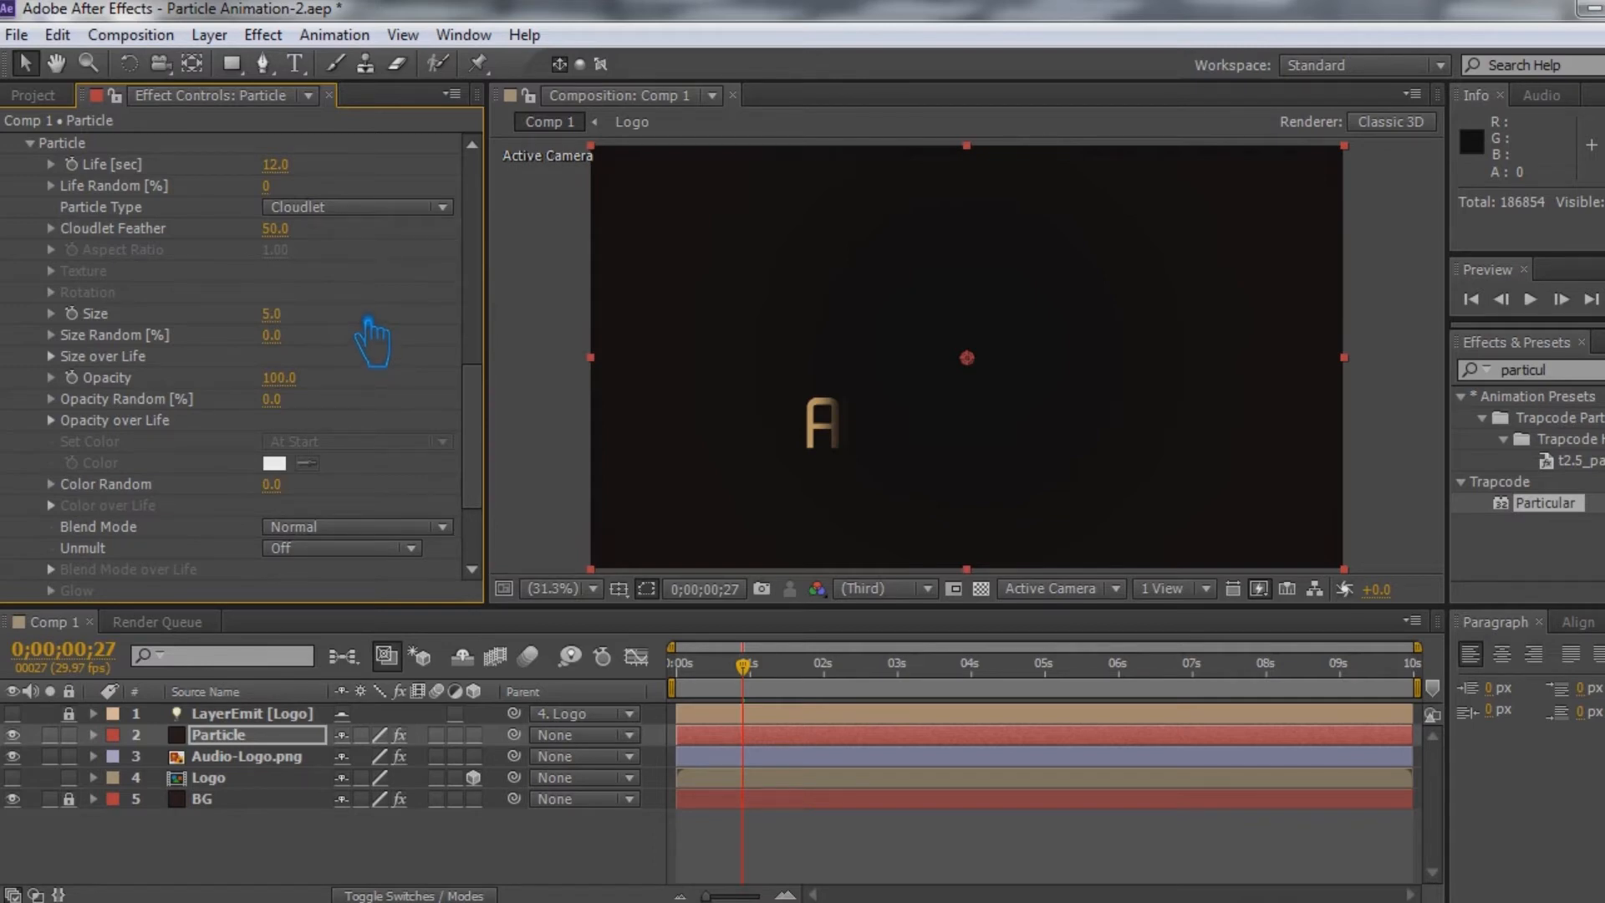
Preview the particles at 0;00;03;02 and set the Cloudlet Feather to 0
drag(757, 700, 953, 708)
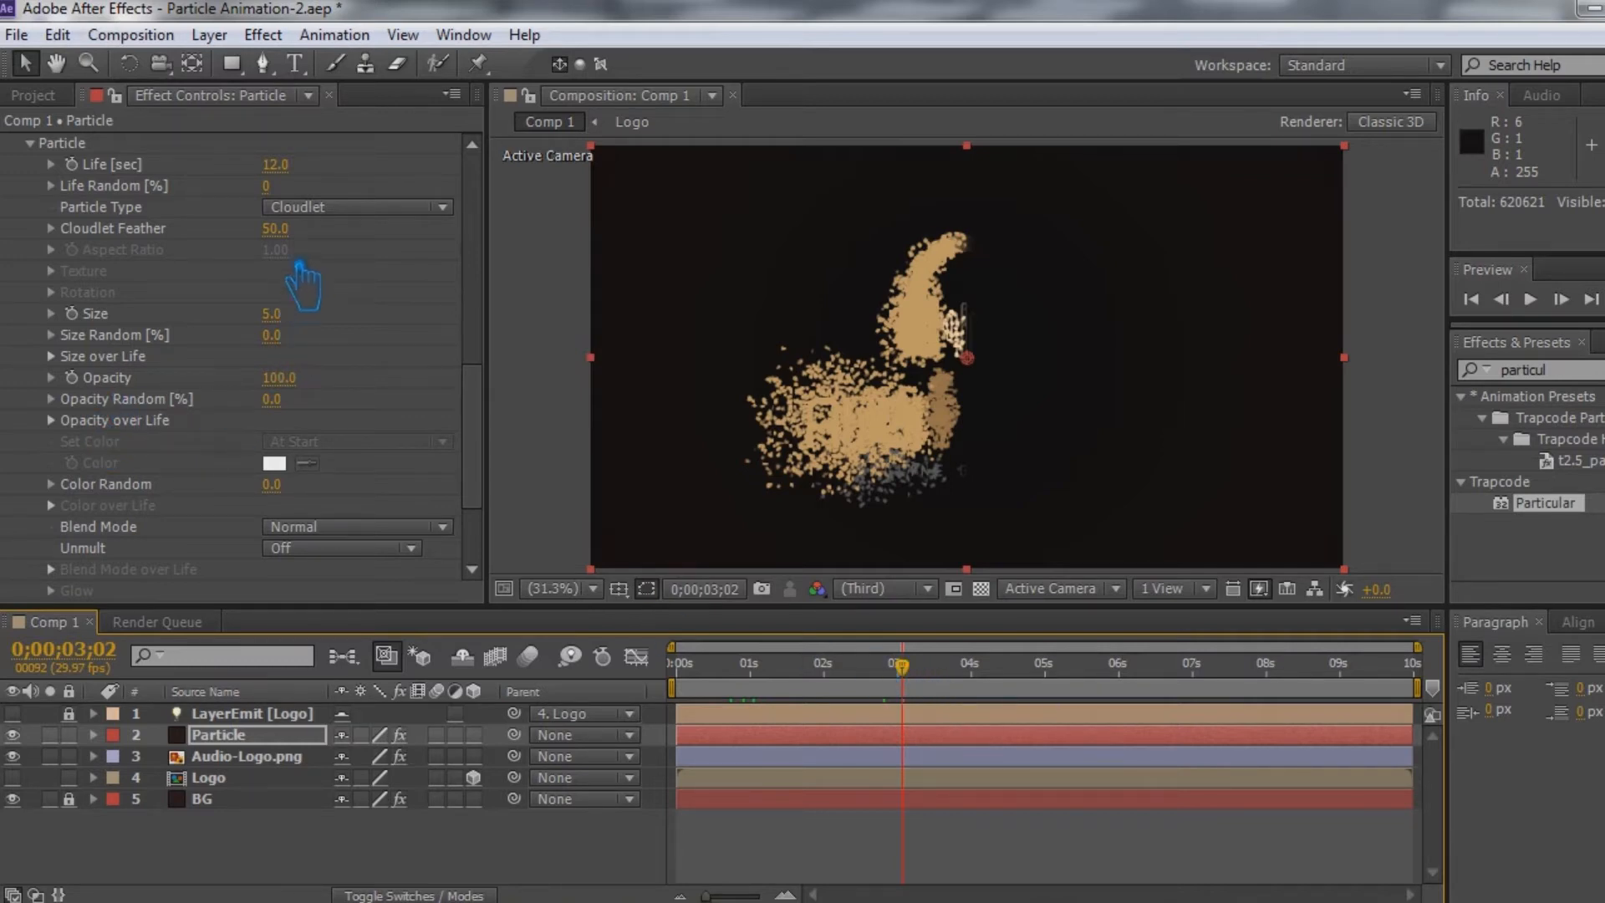
click(279, 229)
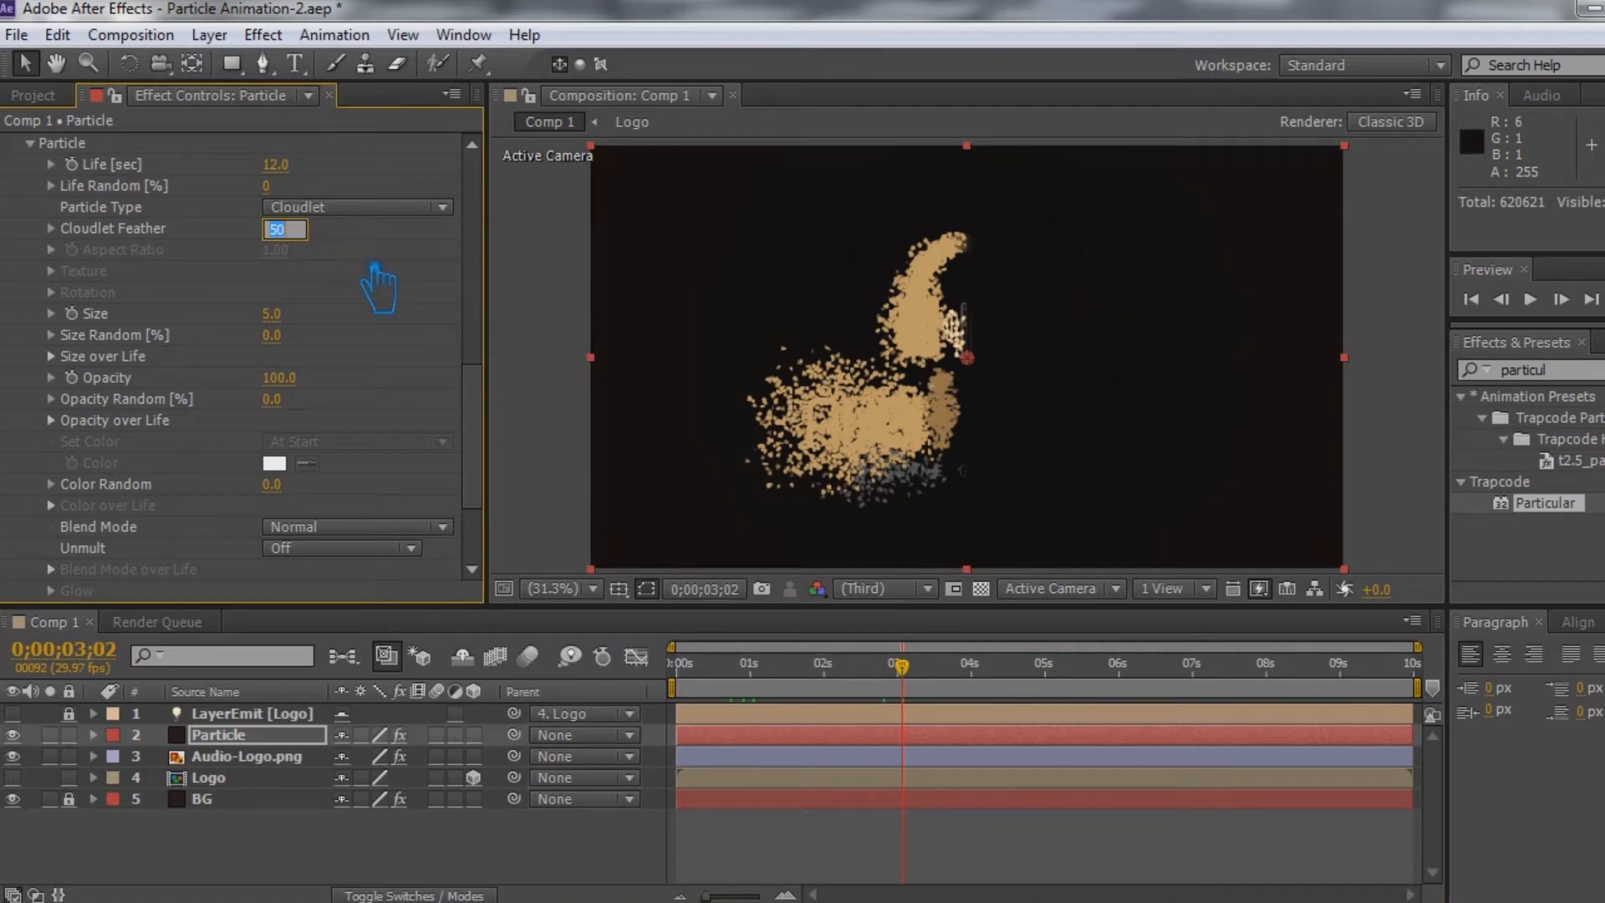
key(Return)
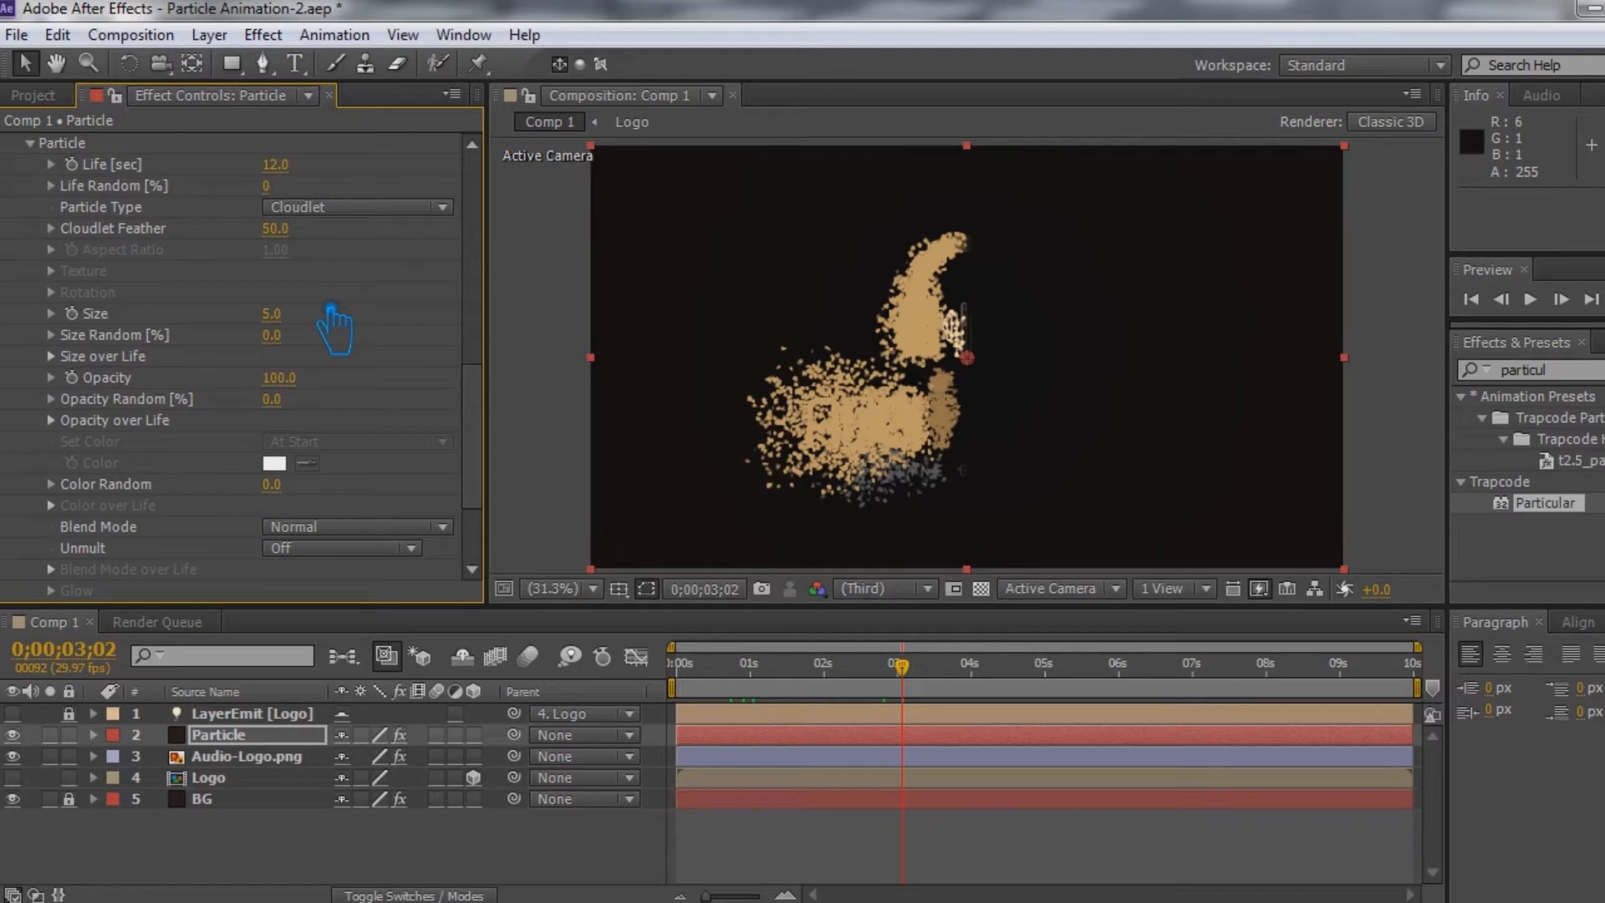
click(289, 230)
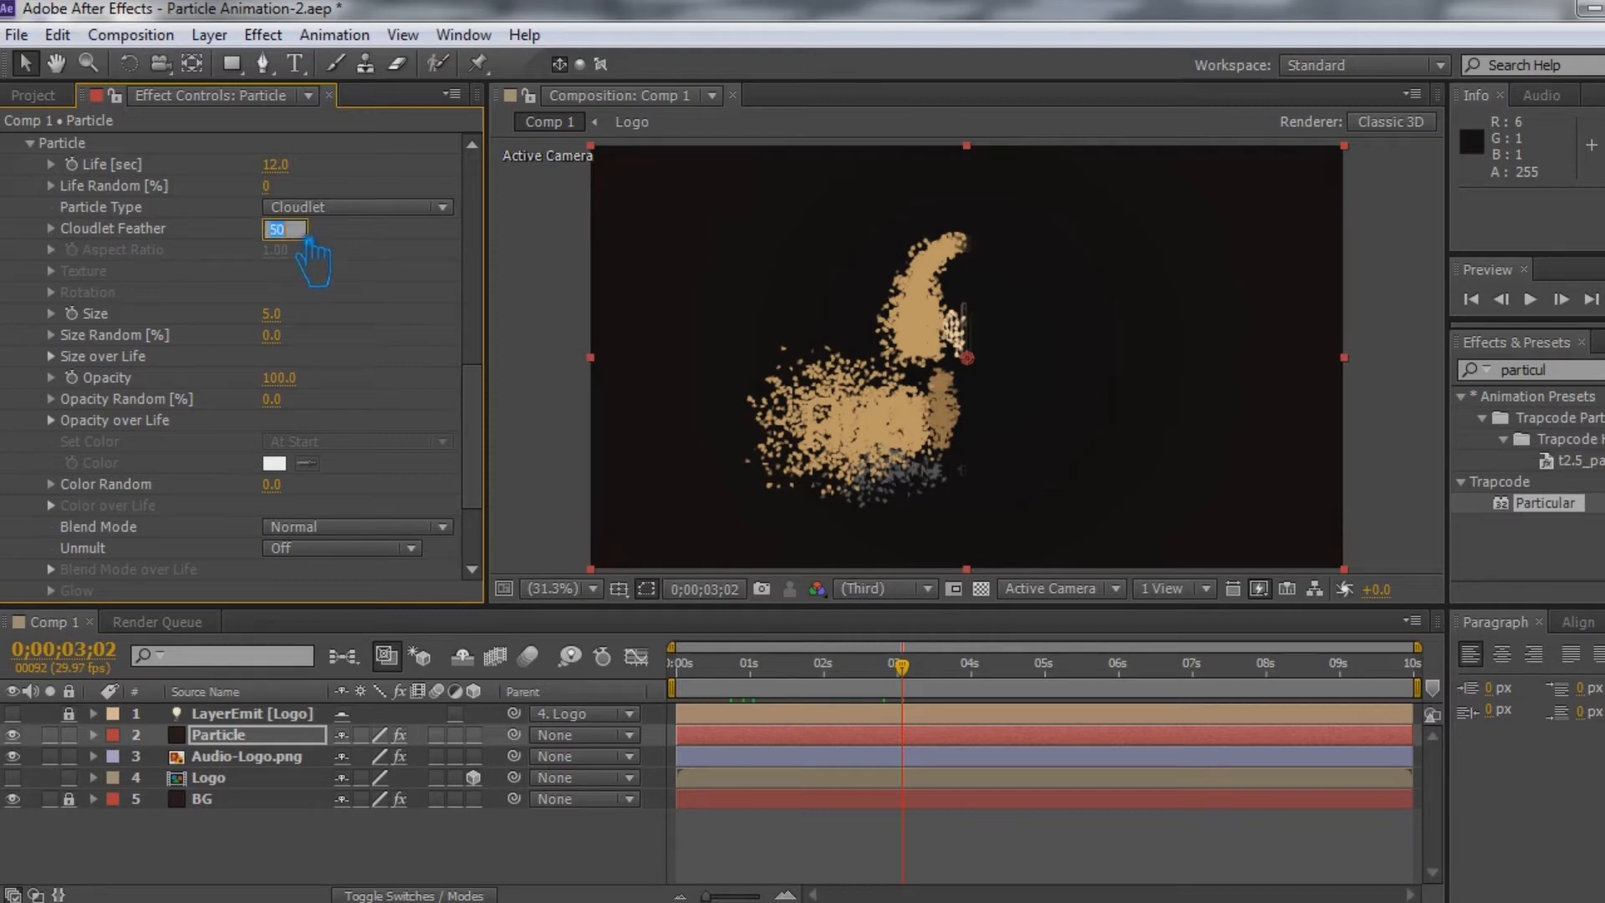
click(53, 229)
click(53, 229)
click(283, 231)
text(0)
key(Return)
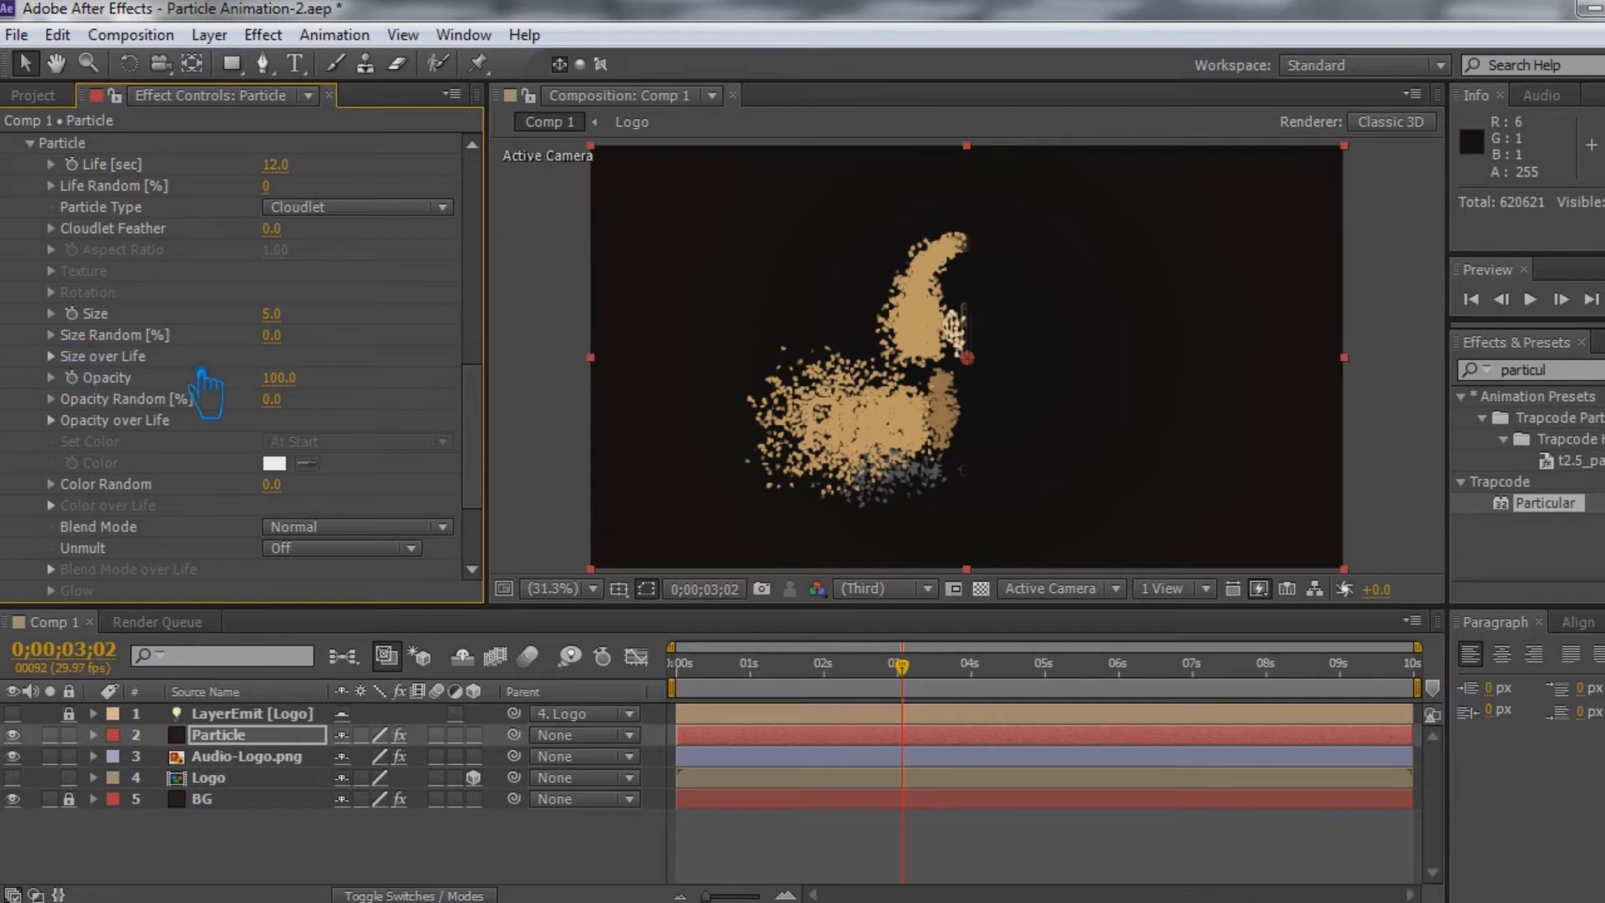
Set Size Random to 100% and give Size over Life the preset that decreases linearly from start to end
drag(288, 339, 1496, 455)
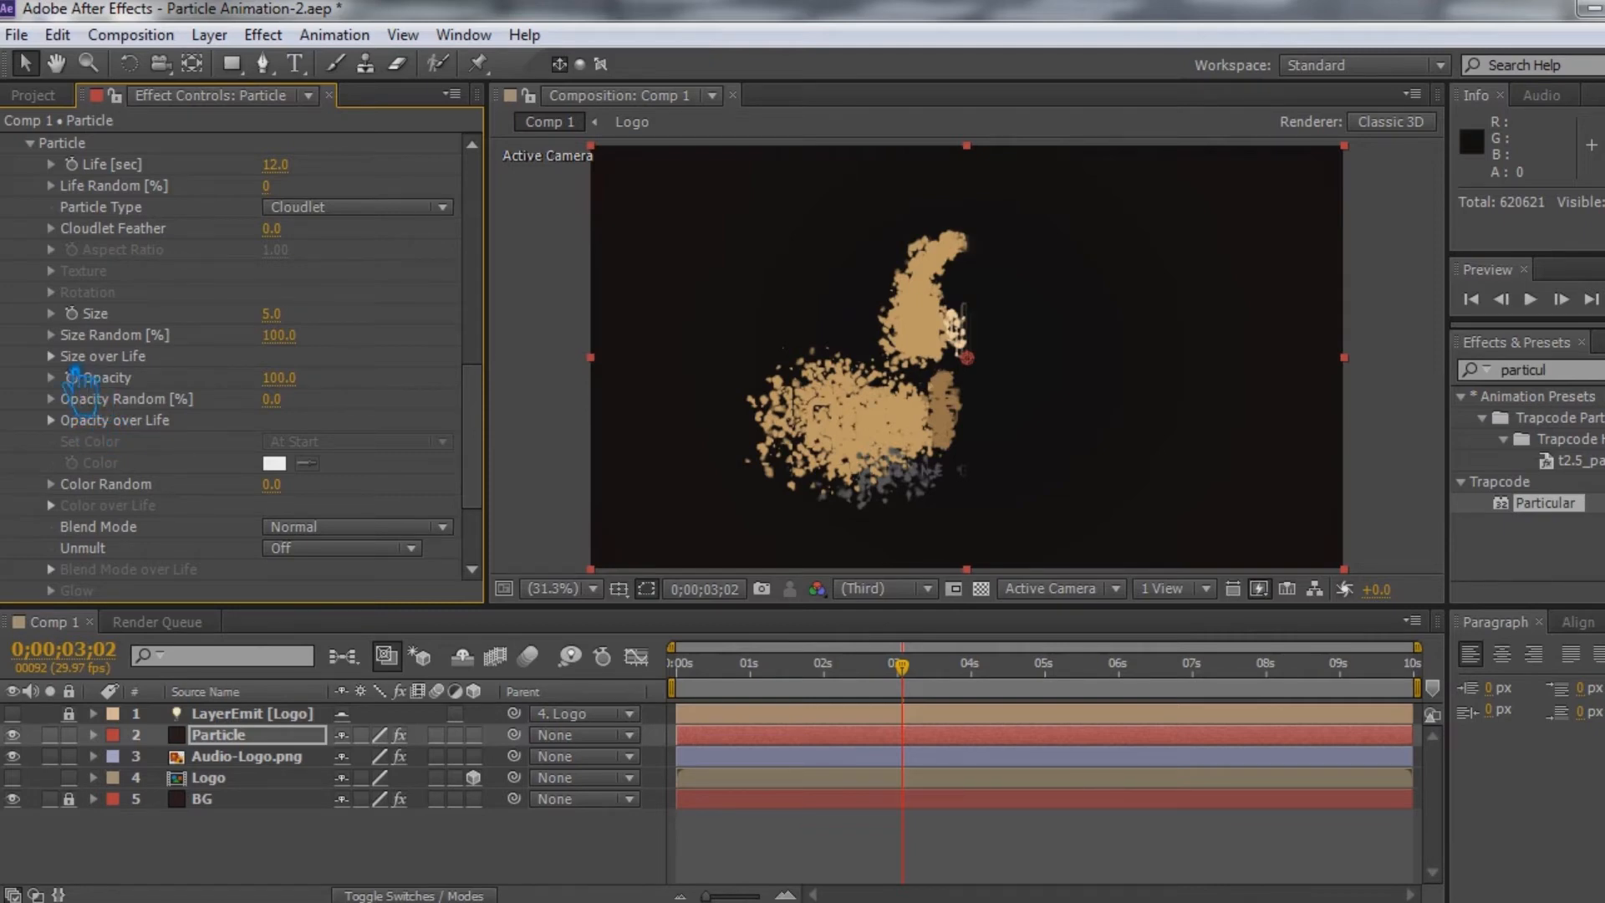
click(72, 357)
click(440, 396)
click(423, 457)
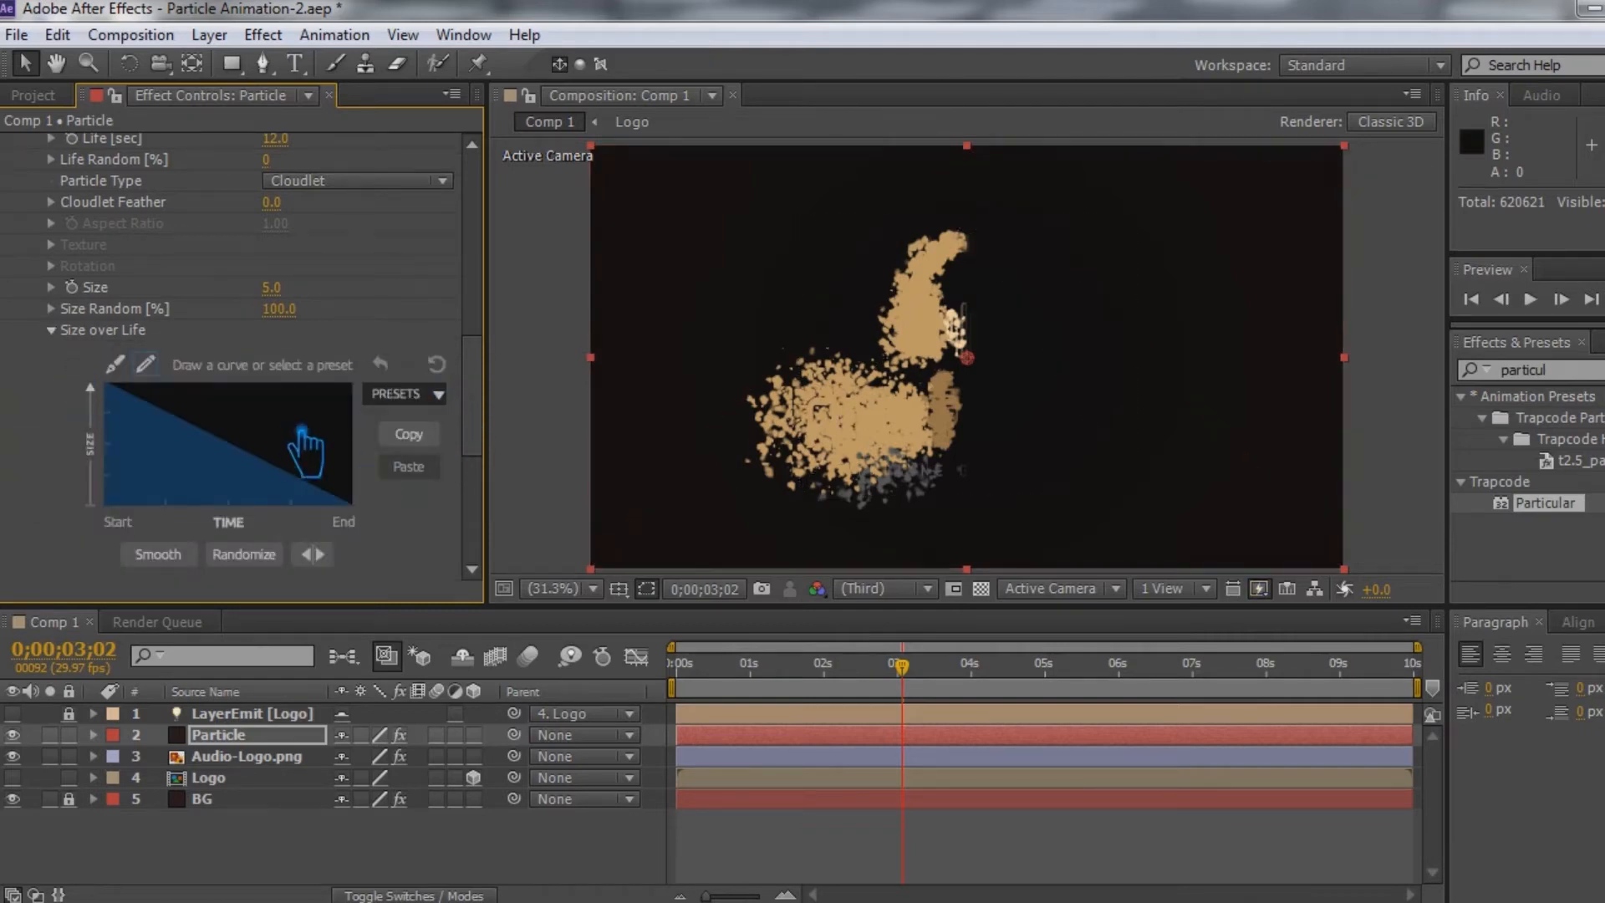
click(52, 330)
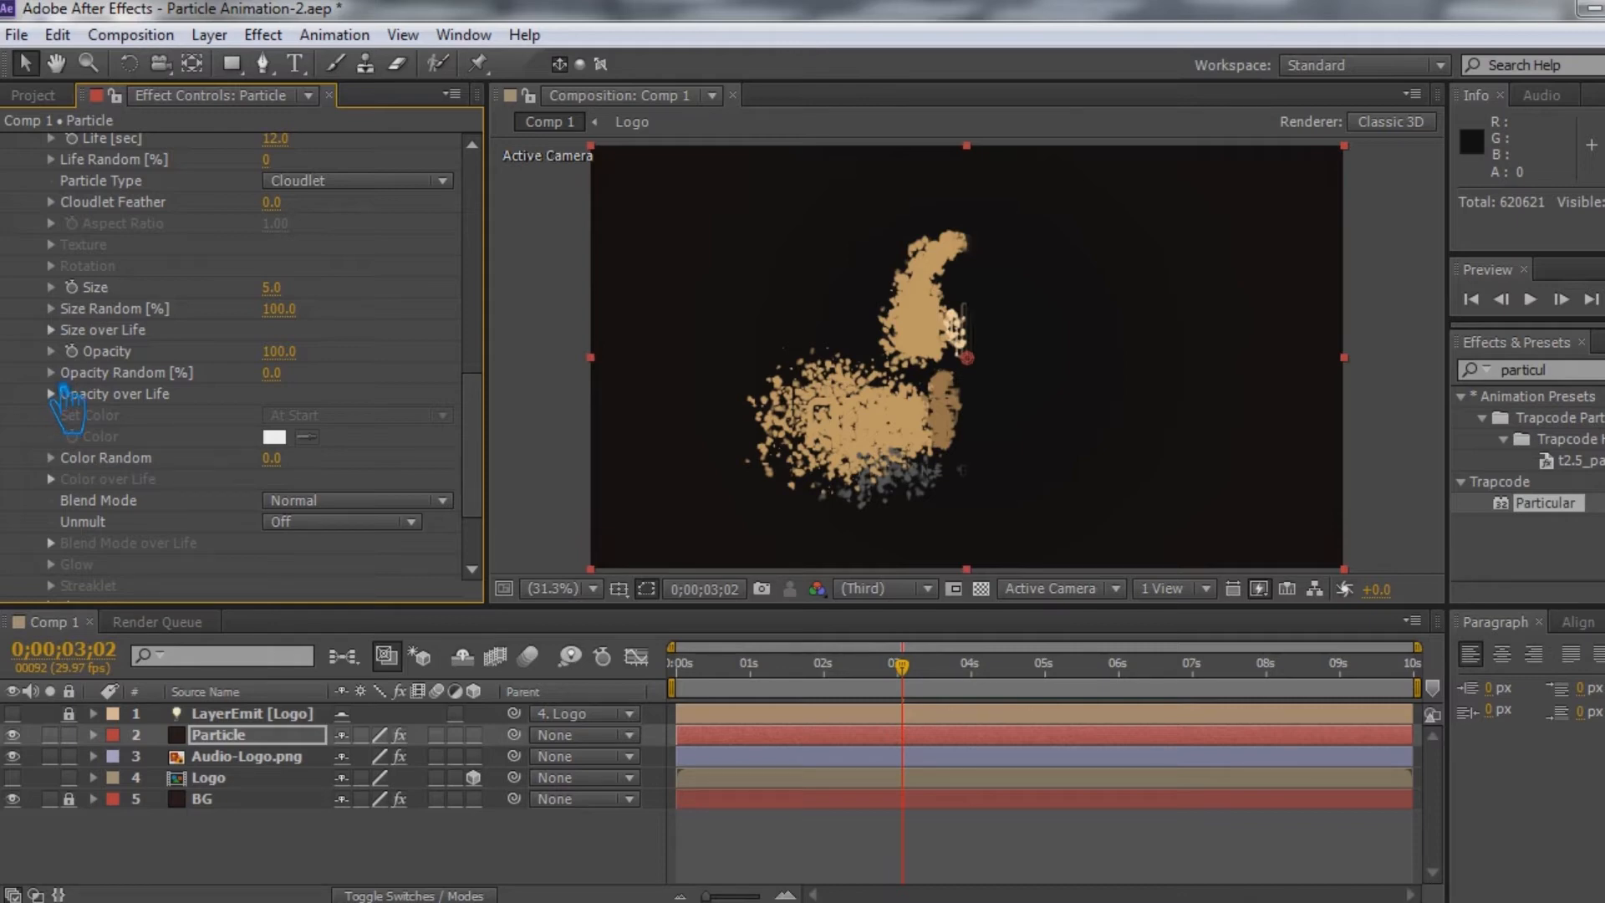
Turn on Shadowlet for Main and Shadowlet for Aux in Particular's Shading settings
scroll(271, 430, down, 3)
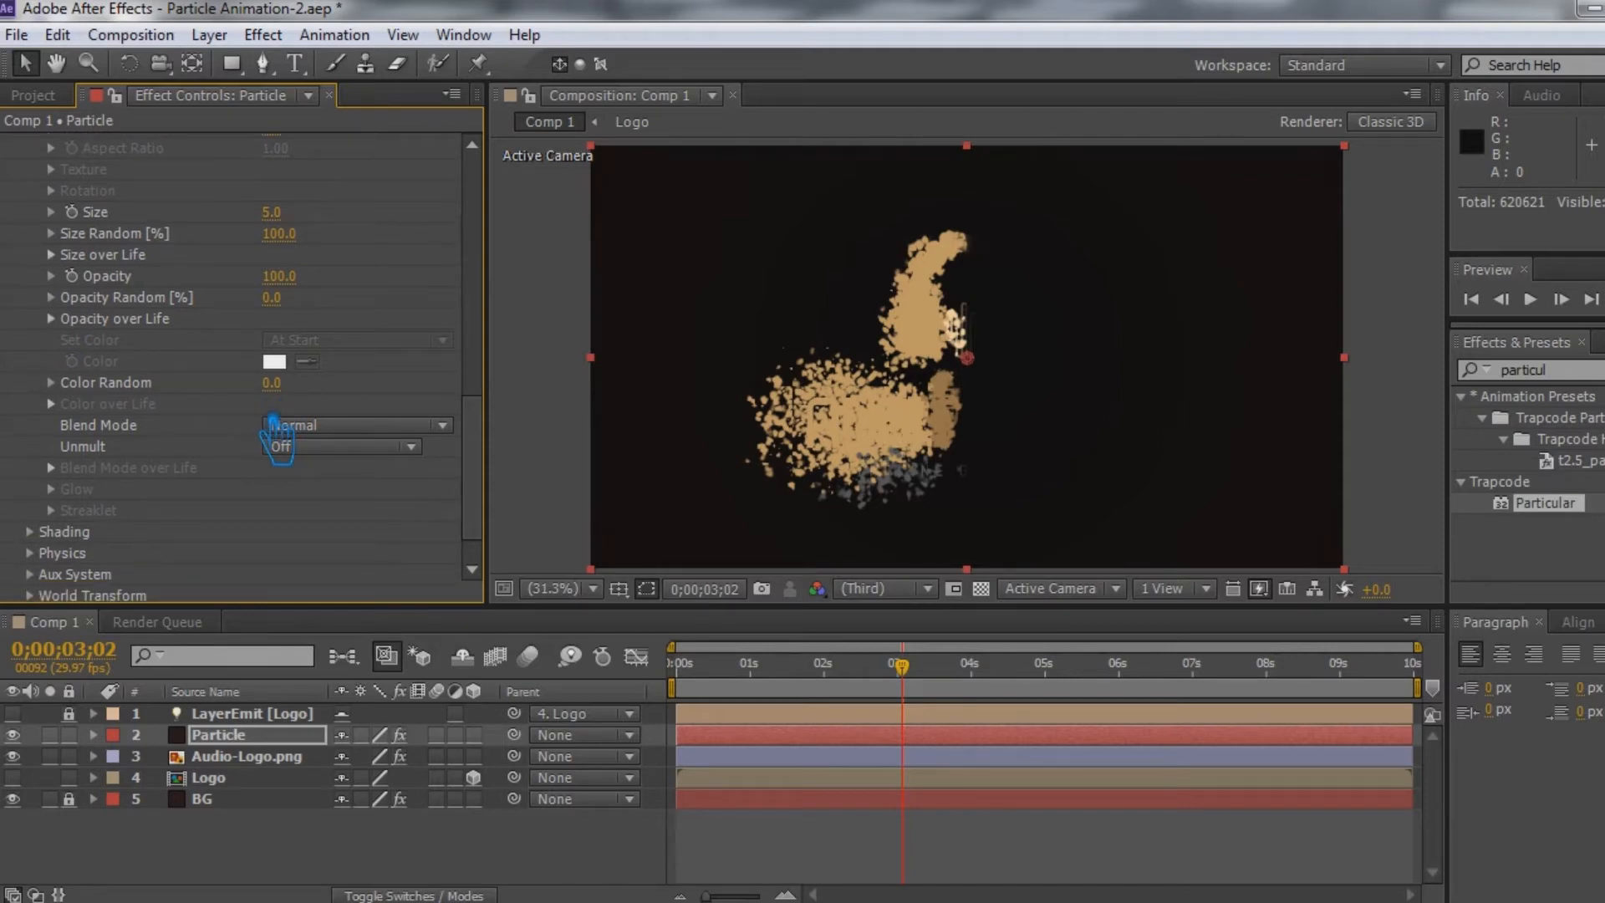
scroll(209, 483, down, 1)
click(63, 519)
scroll(250, 543, down, 7)
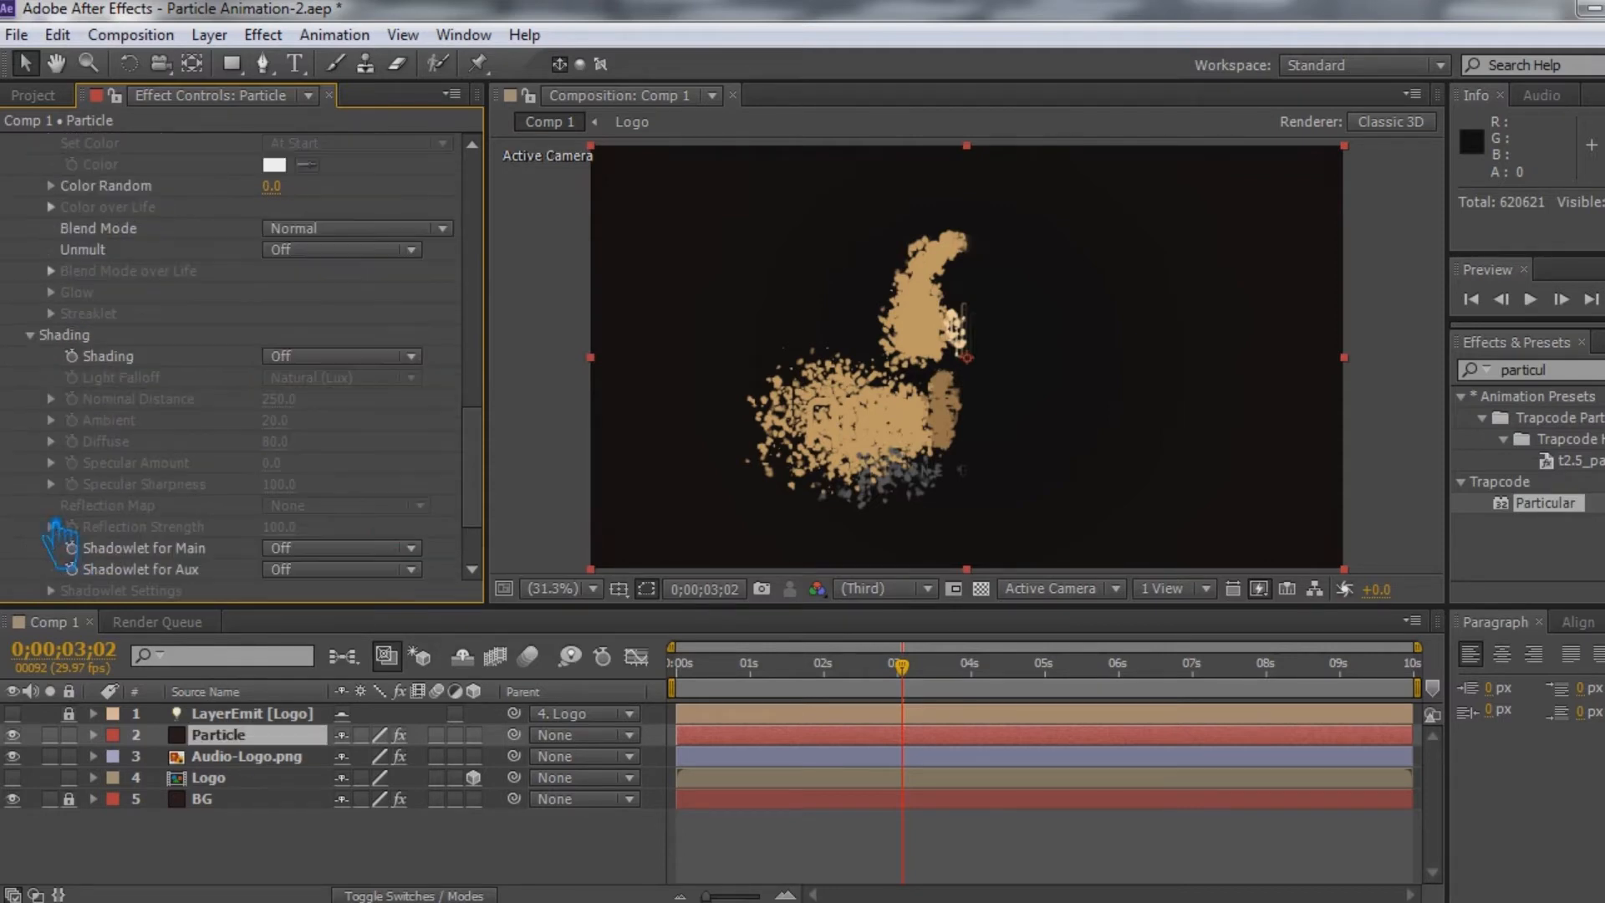
click(342, 548)
click(334, 604)
click(343, 569)
click(314, 625)
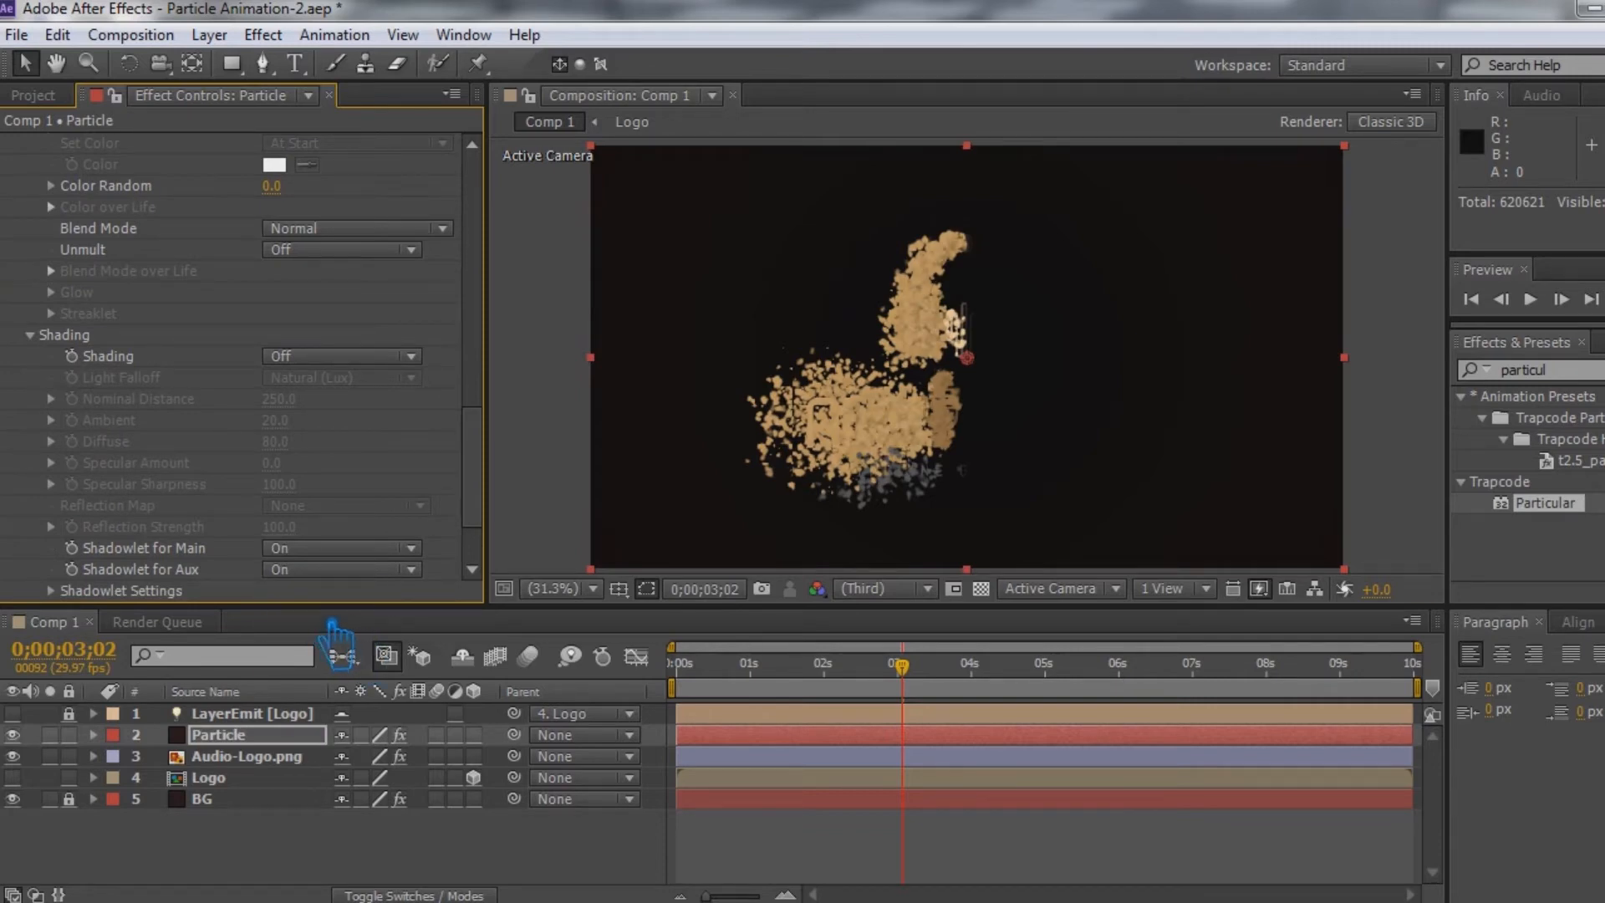
Move the playhead to 0;00;03;08 and expose the Air settings in Particular's Physics section
scroll(359, 539, down, 2)
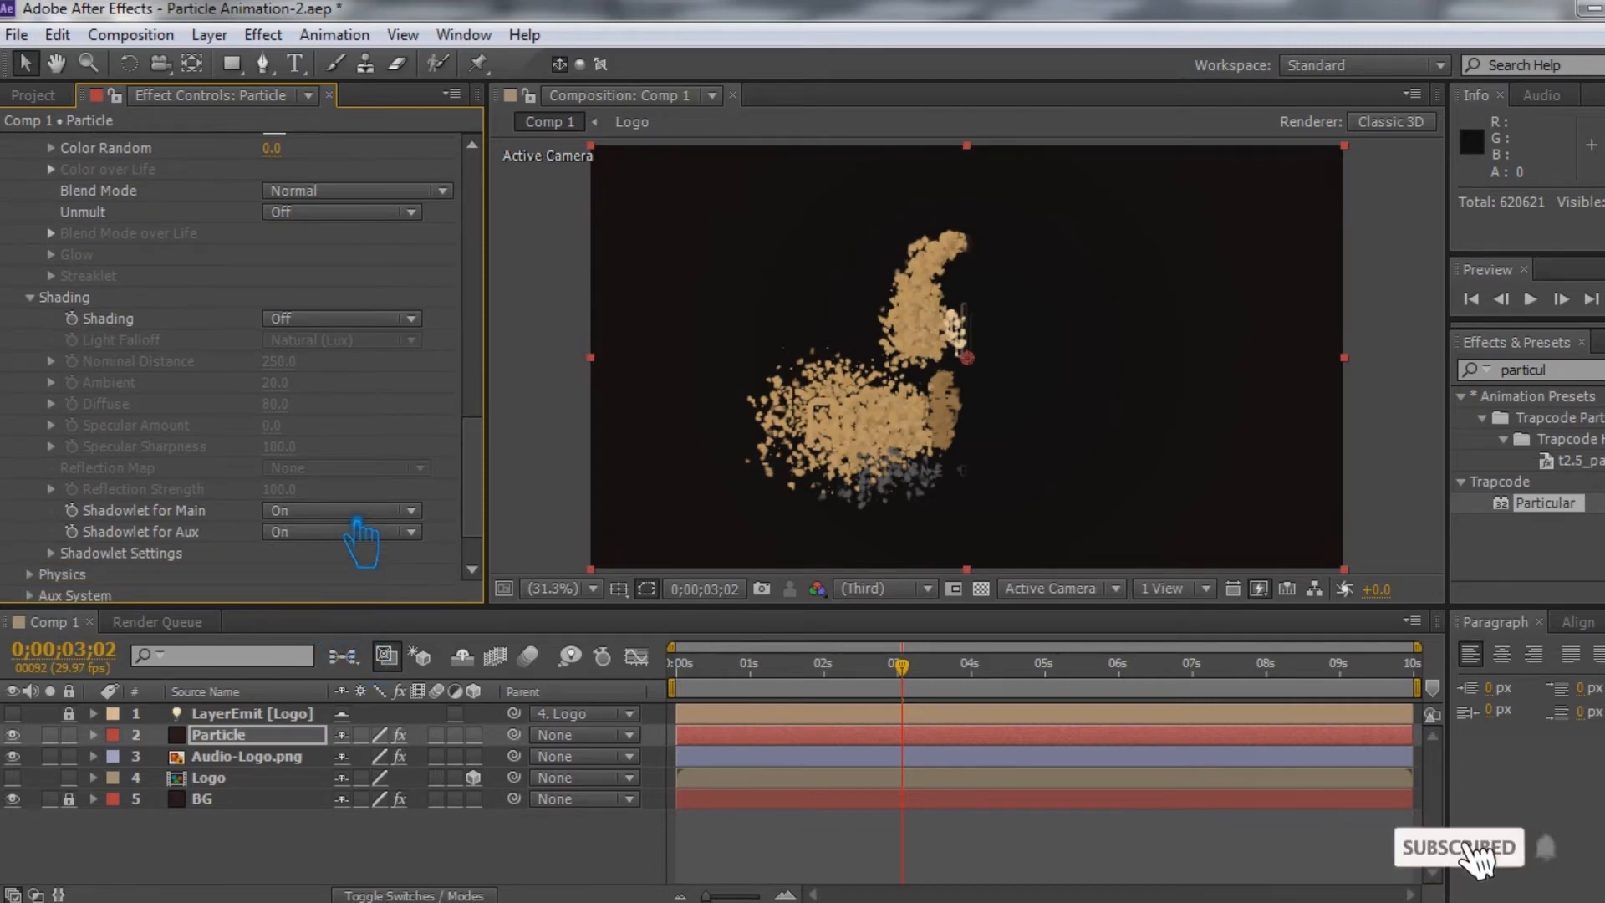
scroll(412, 539, down, 1)
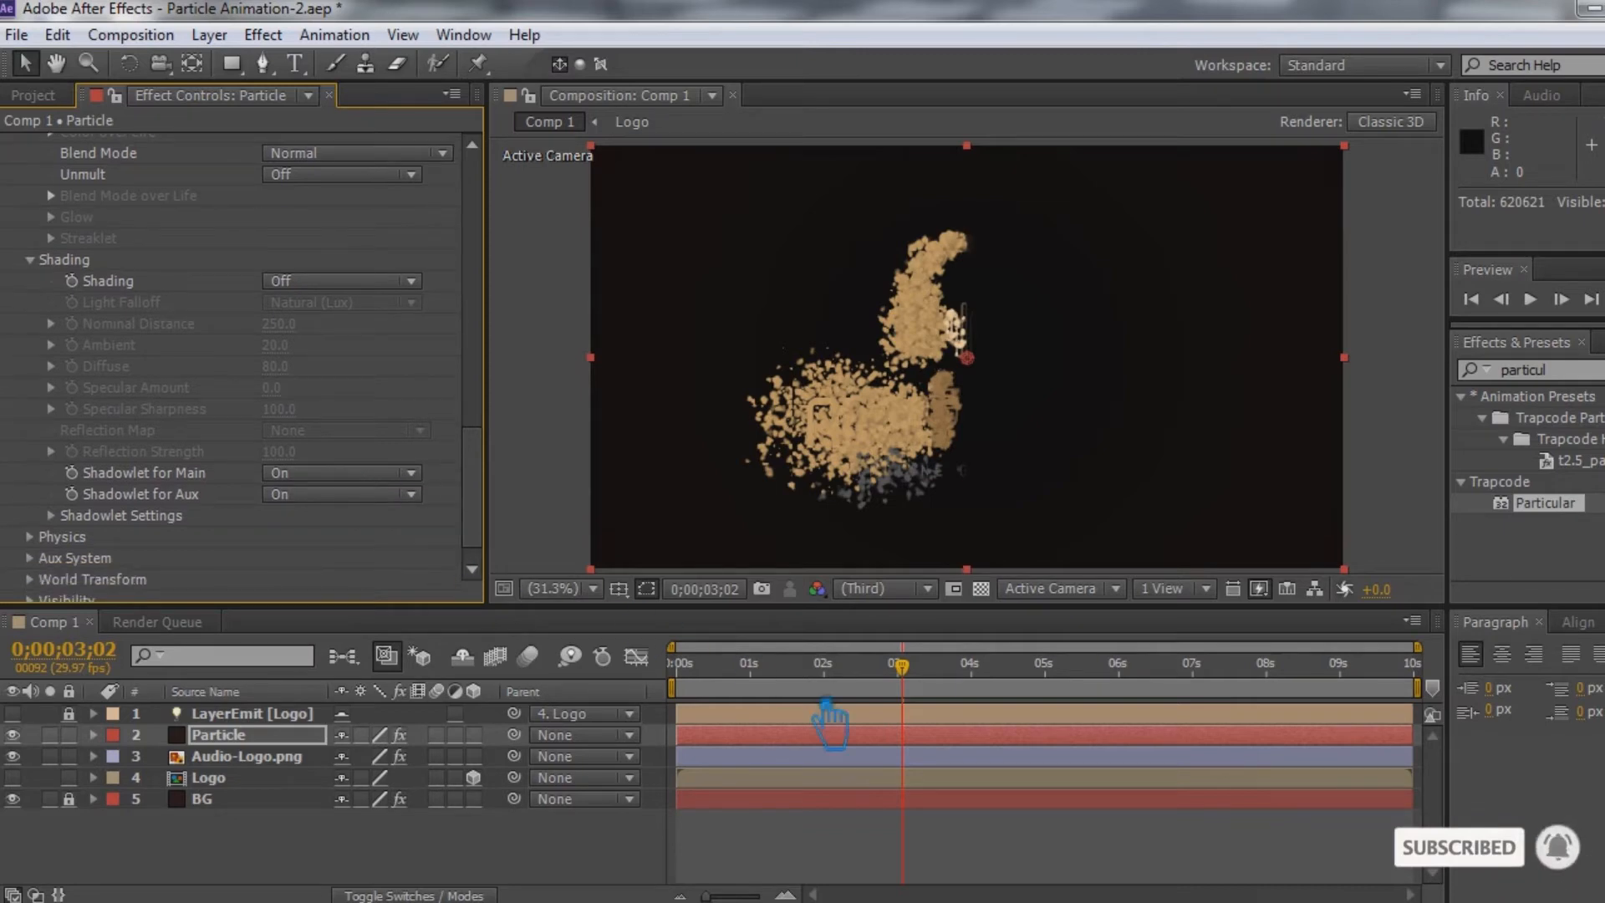
drag(911, 681, 943, 681)
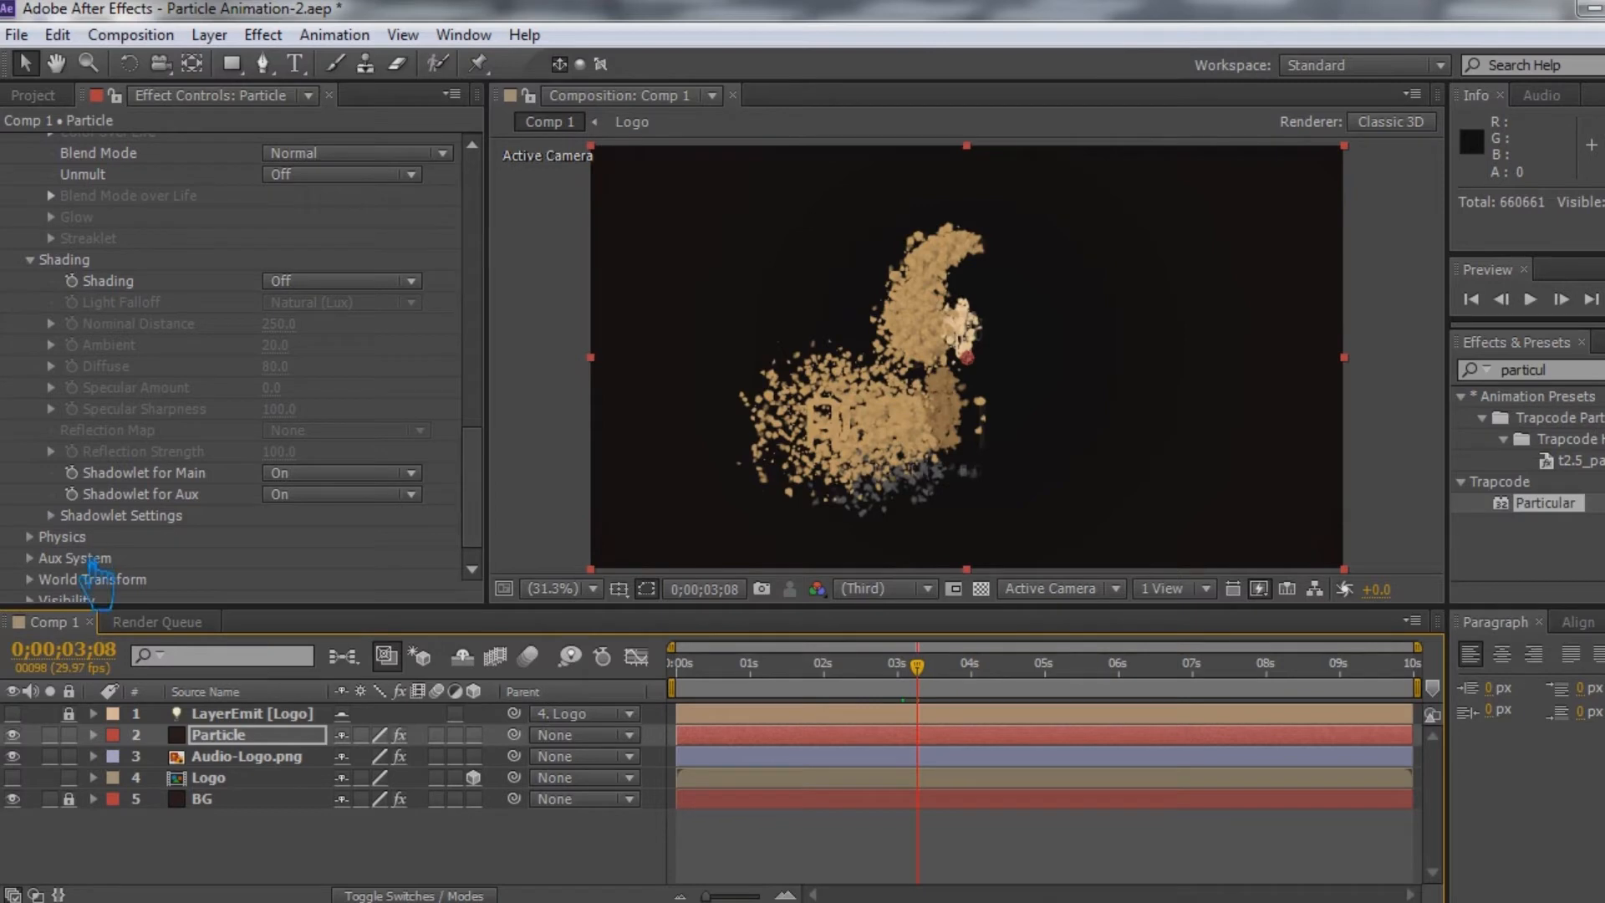
click(62, 536)
scroll(334, 560, down, 3)
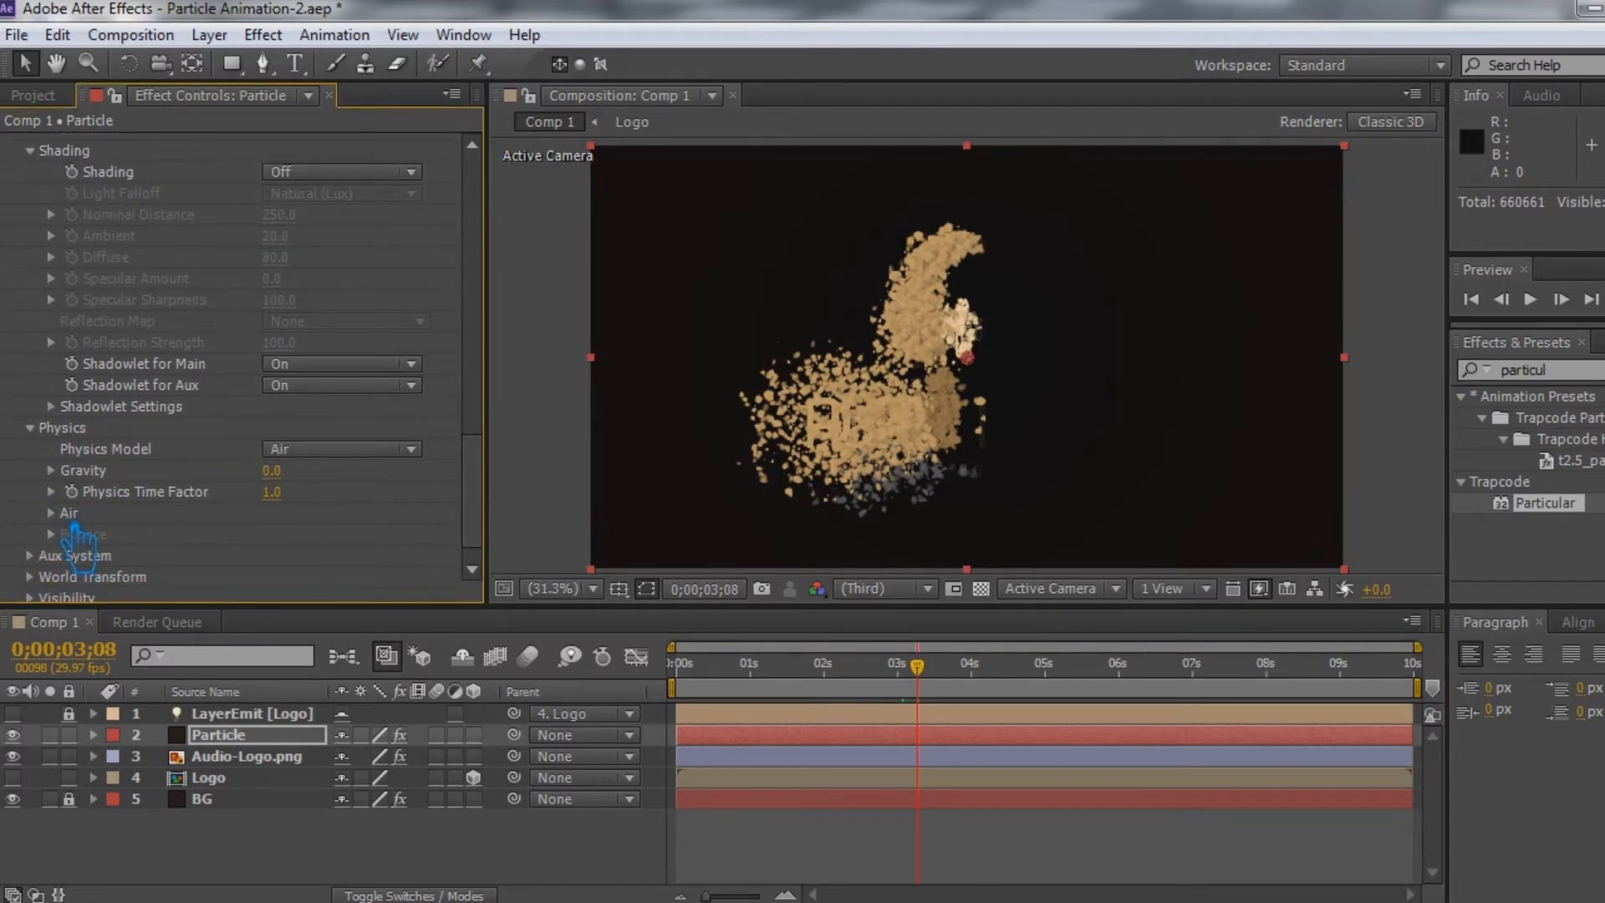
click(69, 513)
scroll(77, 539, down, 4)
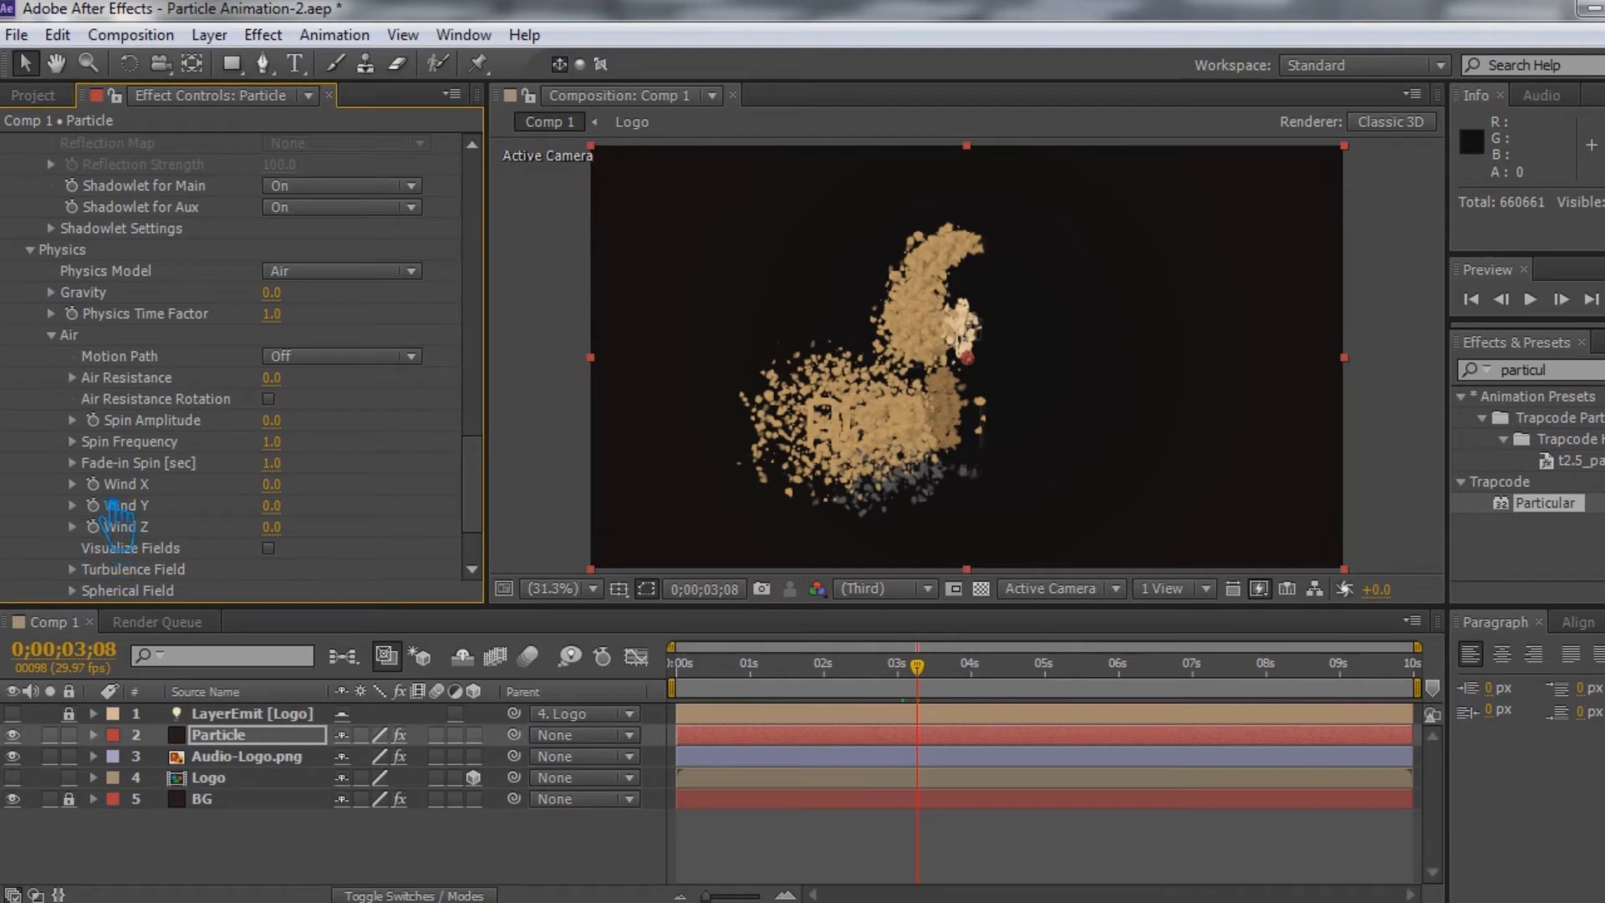
scroll(215, 537, down, 1)
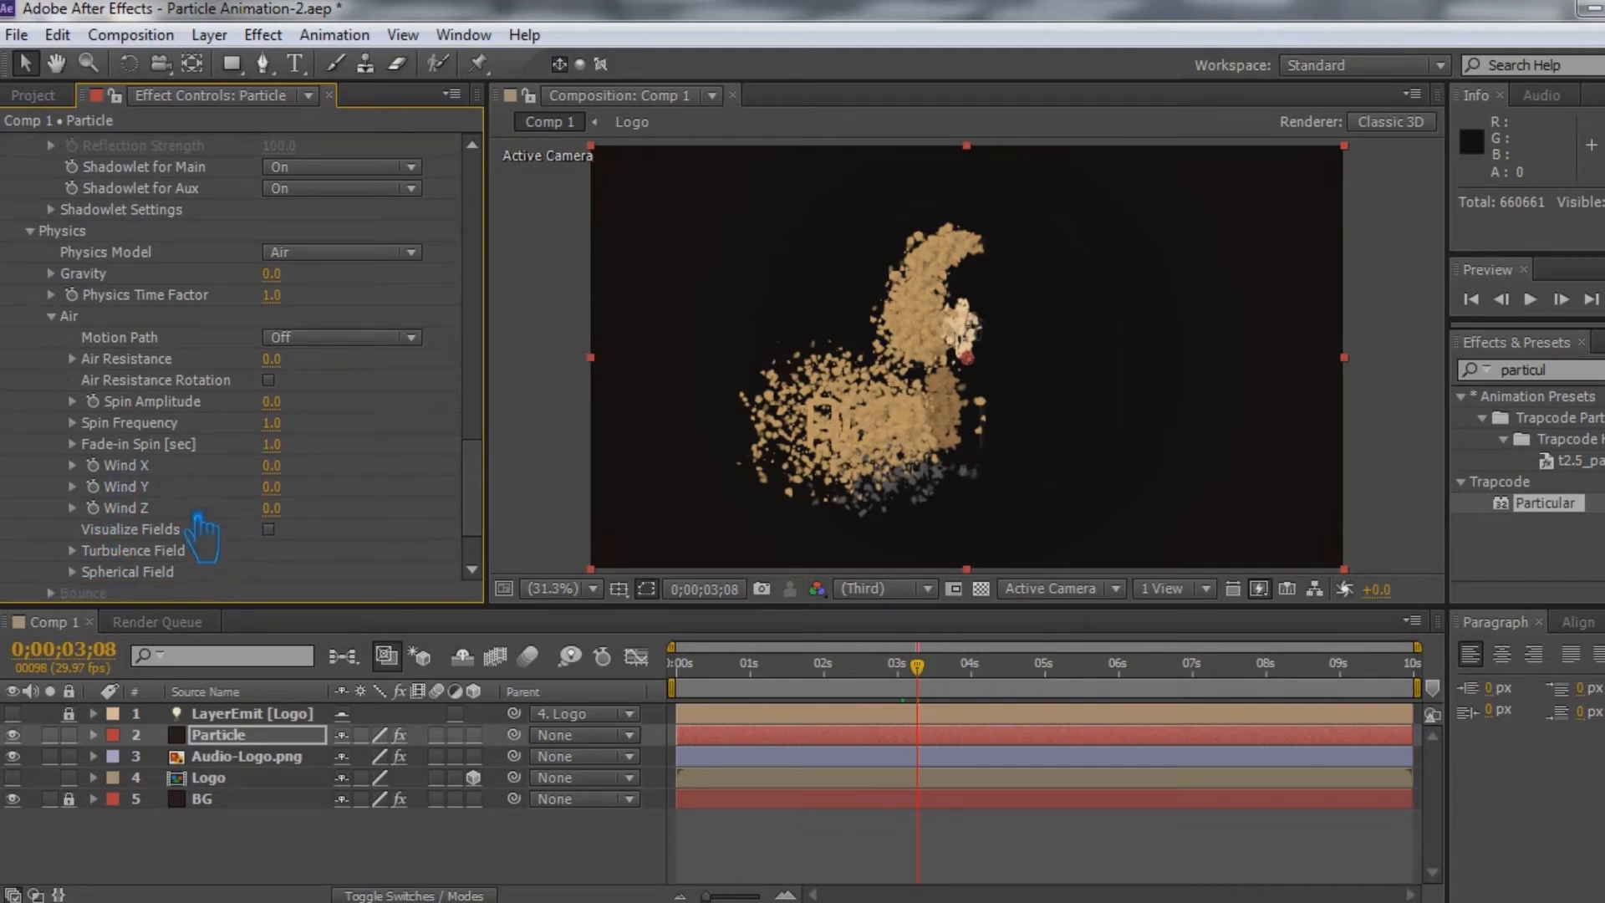
Look through the Spherical Field settings under Air and collapse them again
click(72, 572)
scroll(84, 577, down, 2)
scroll(280, 552, down, 2)
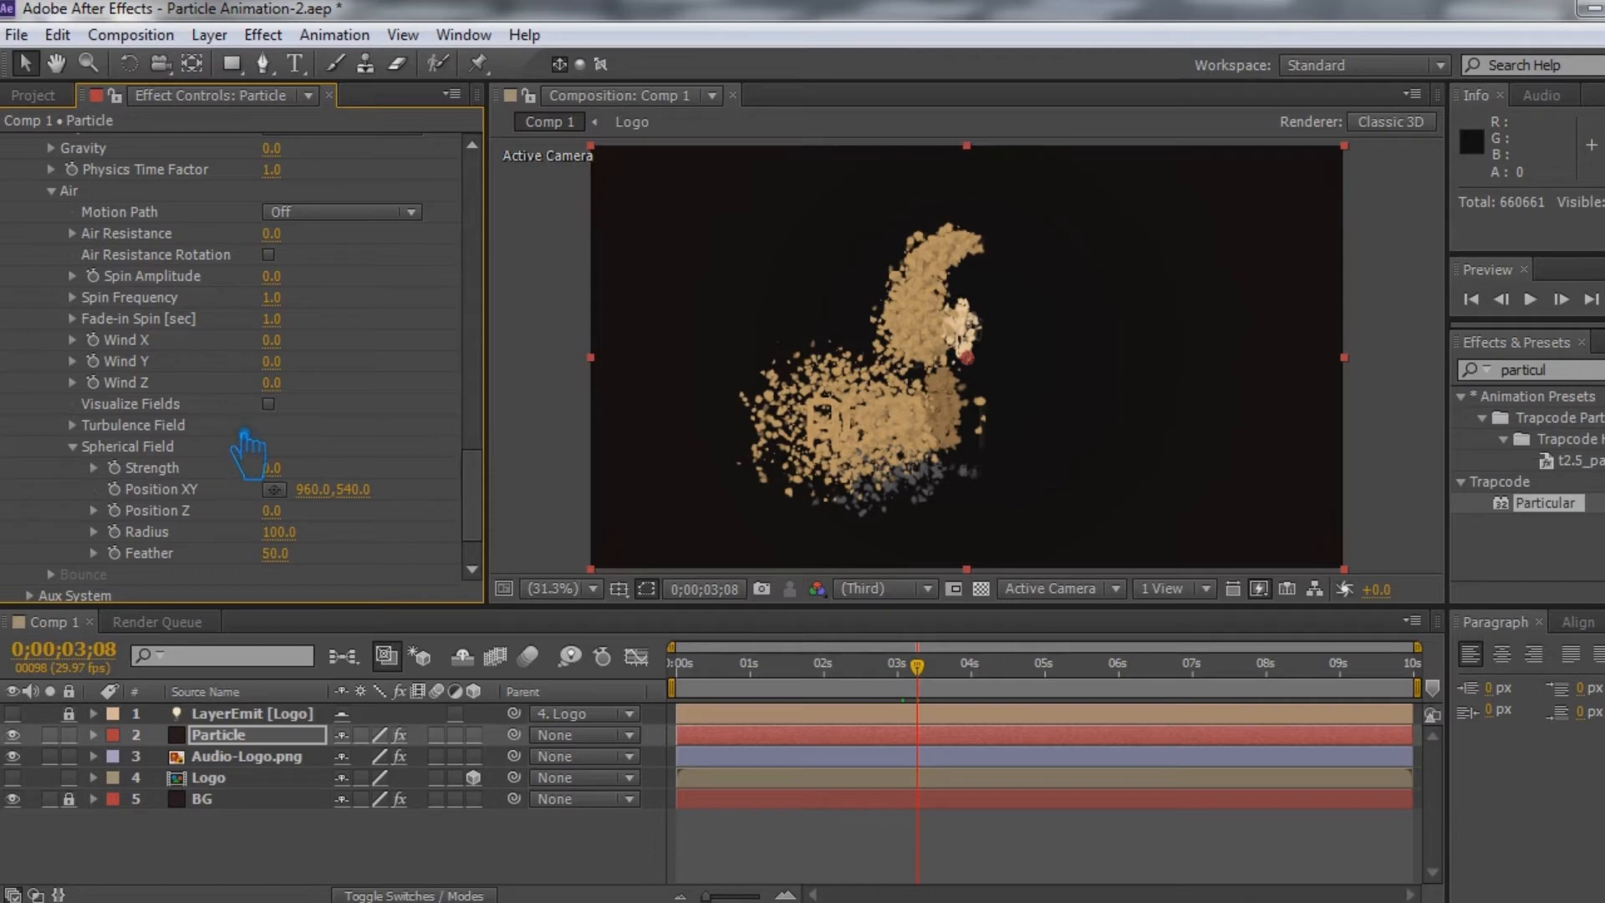
click(74, 447)
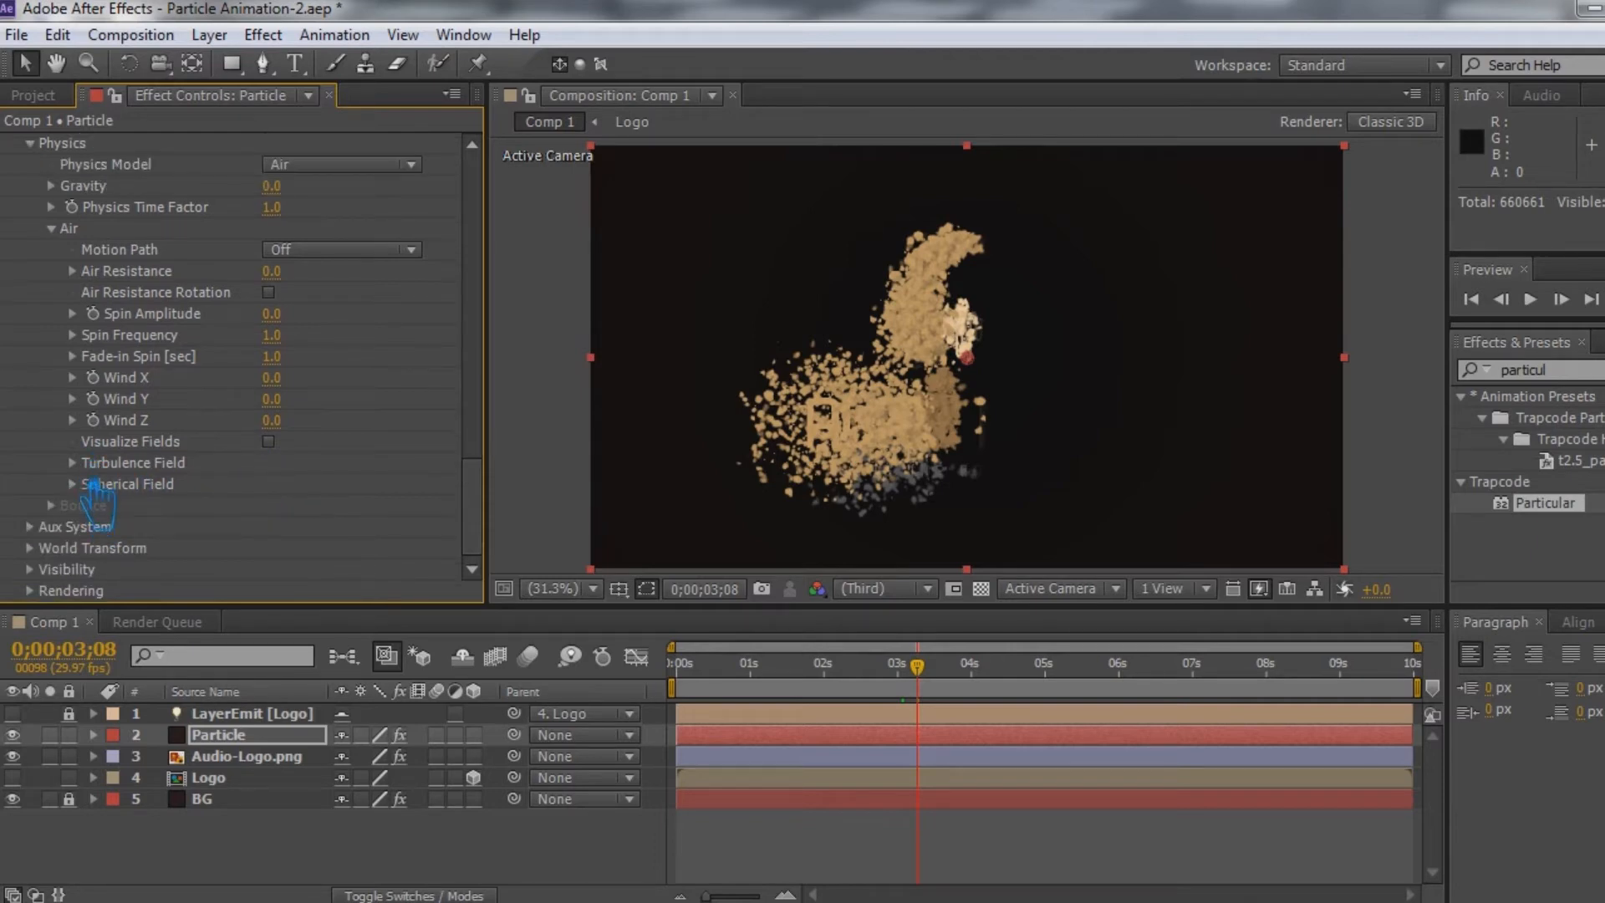
Set the Turbulence Field's Affect Position to 180 for the particles
click(73, 467)
scroll(90, 473, down, 4)
click(280, 335)
text(180)
key(Return)
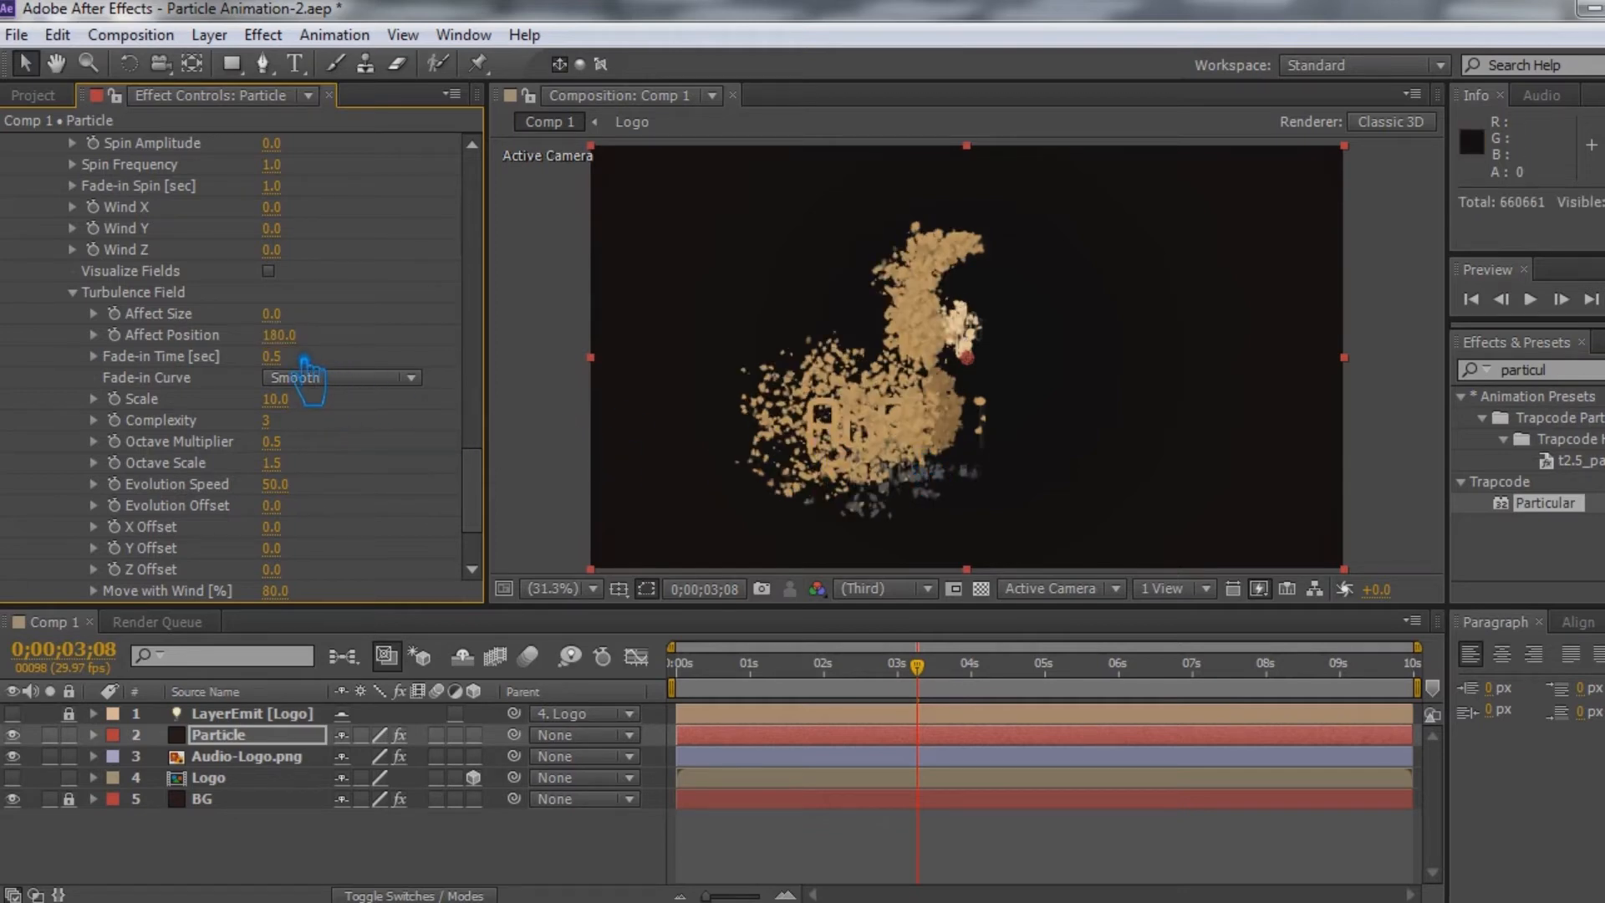
Try Affect Position values of 90 and 150 in the Turbulence Field, and restore it to 180
click(280, 335)
text(90)
key(Return)
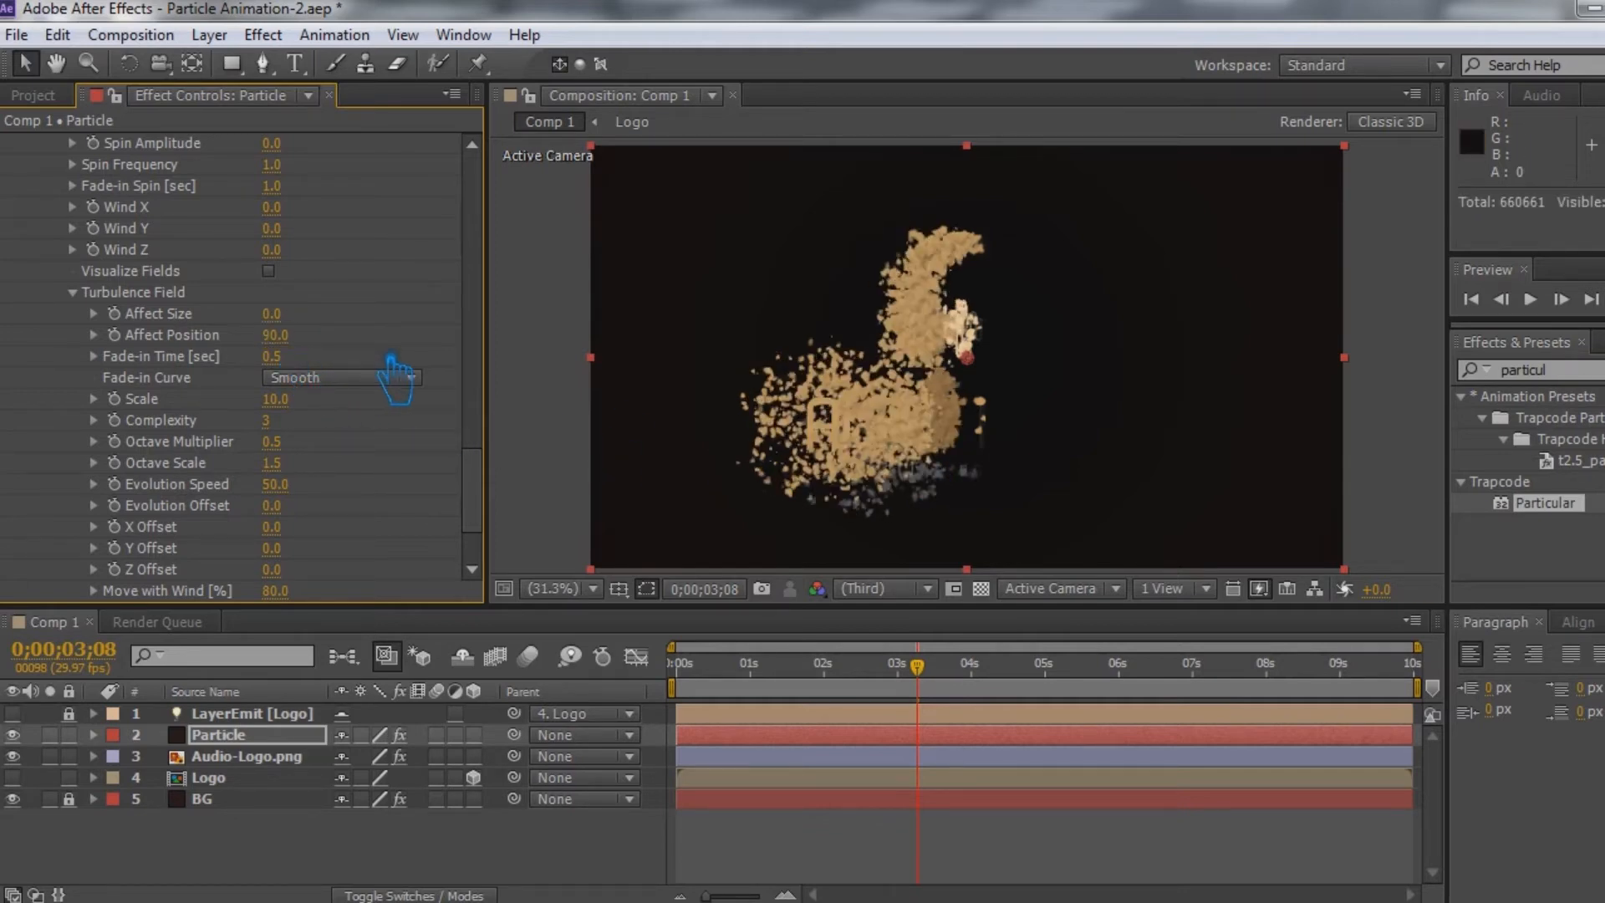
click(276, 335)
text(150)
key(Return)
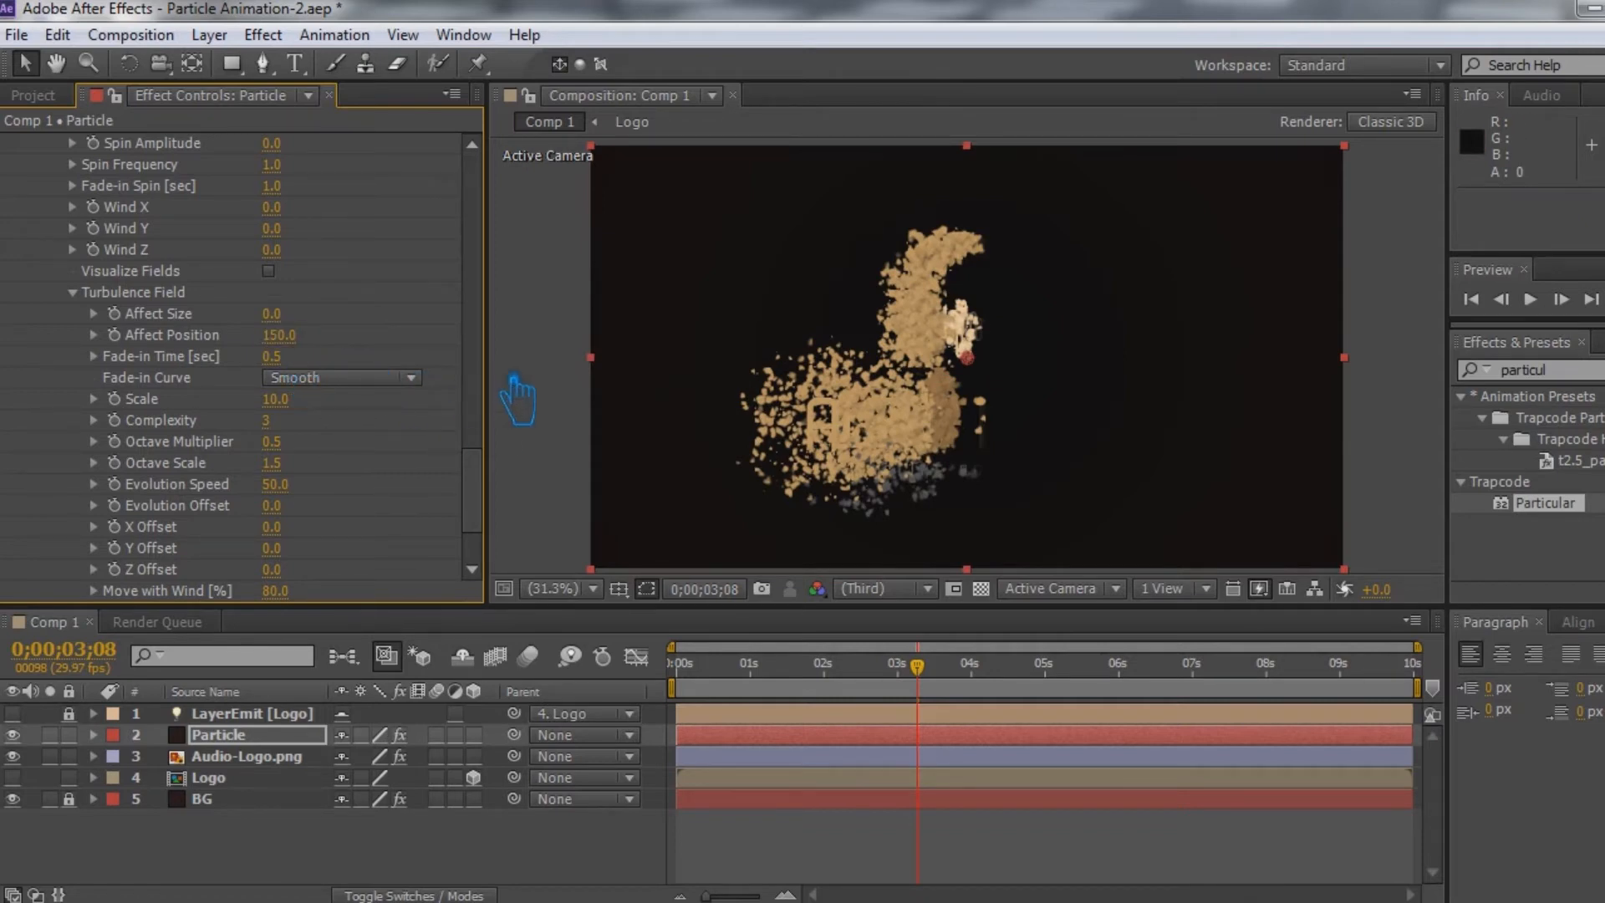
click(285, 336)
text(180)
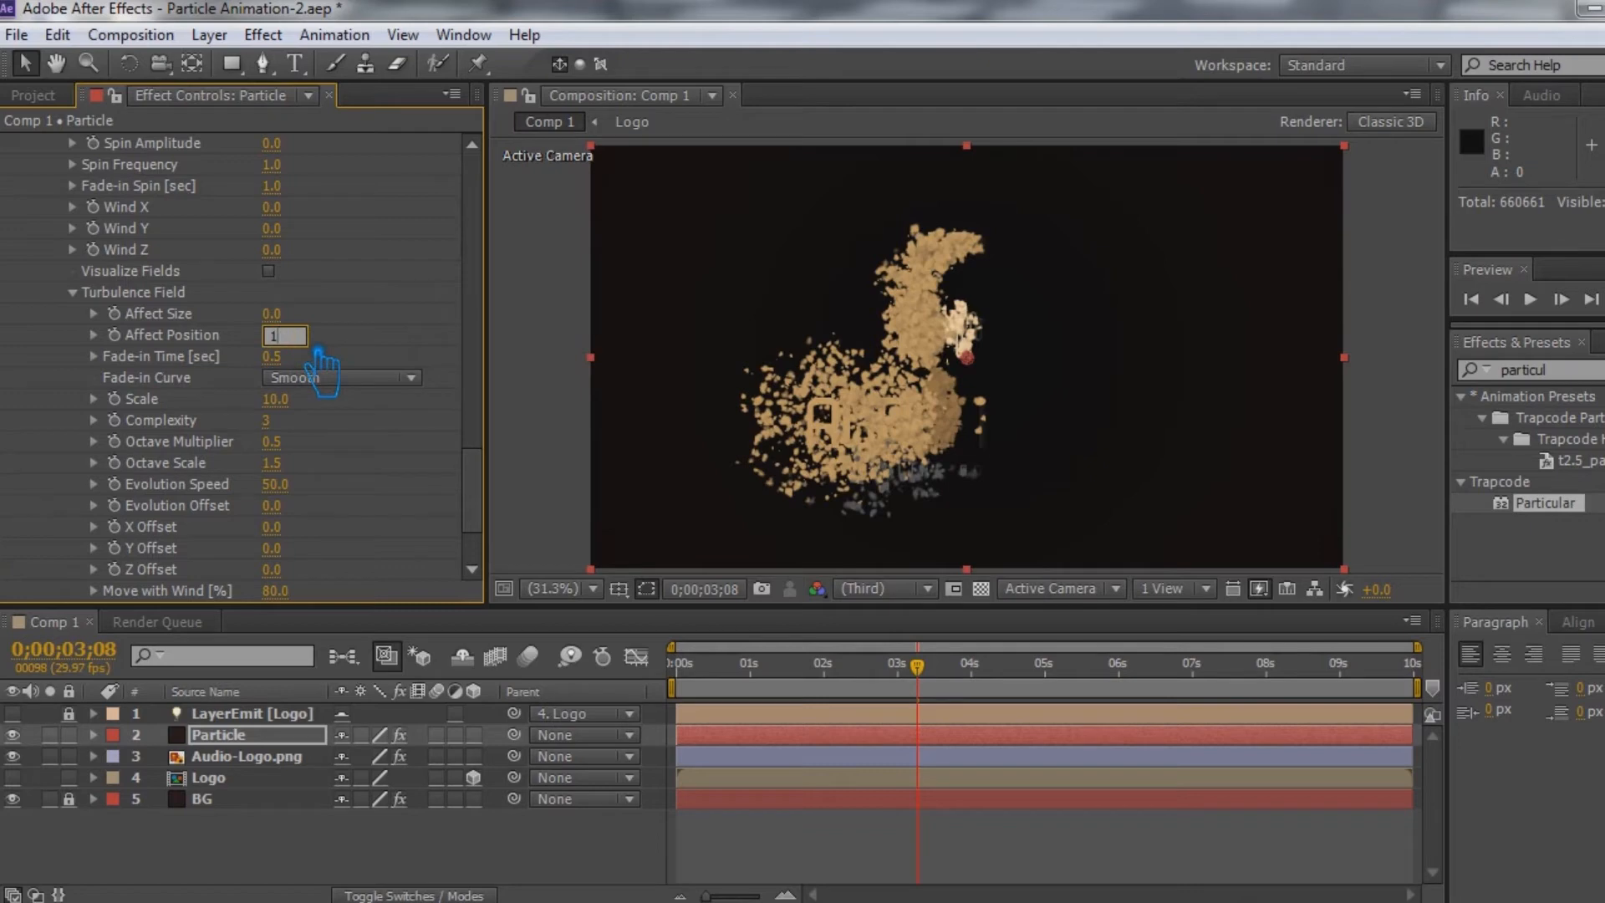
key(Return)
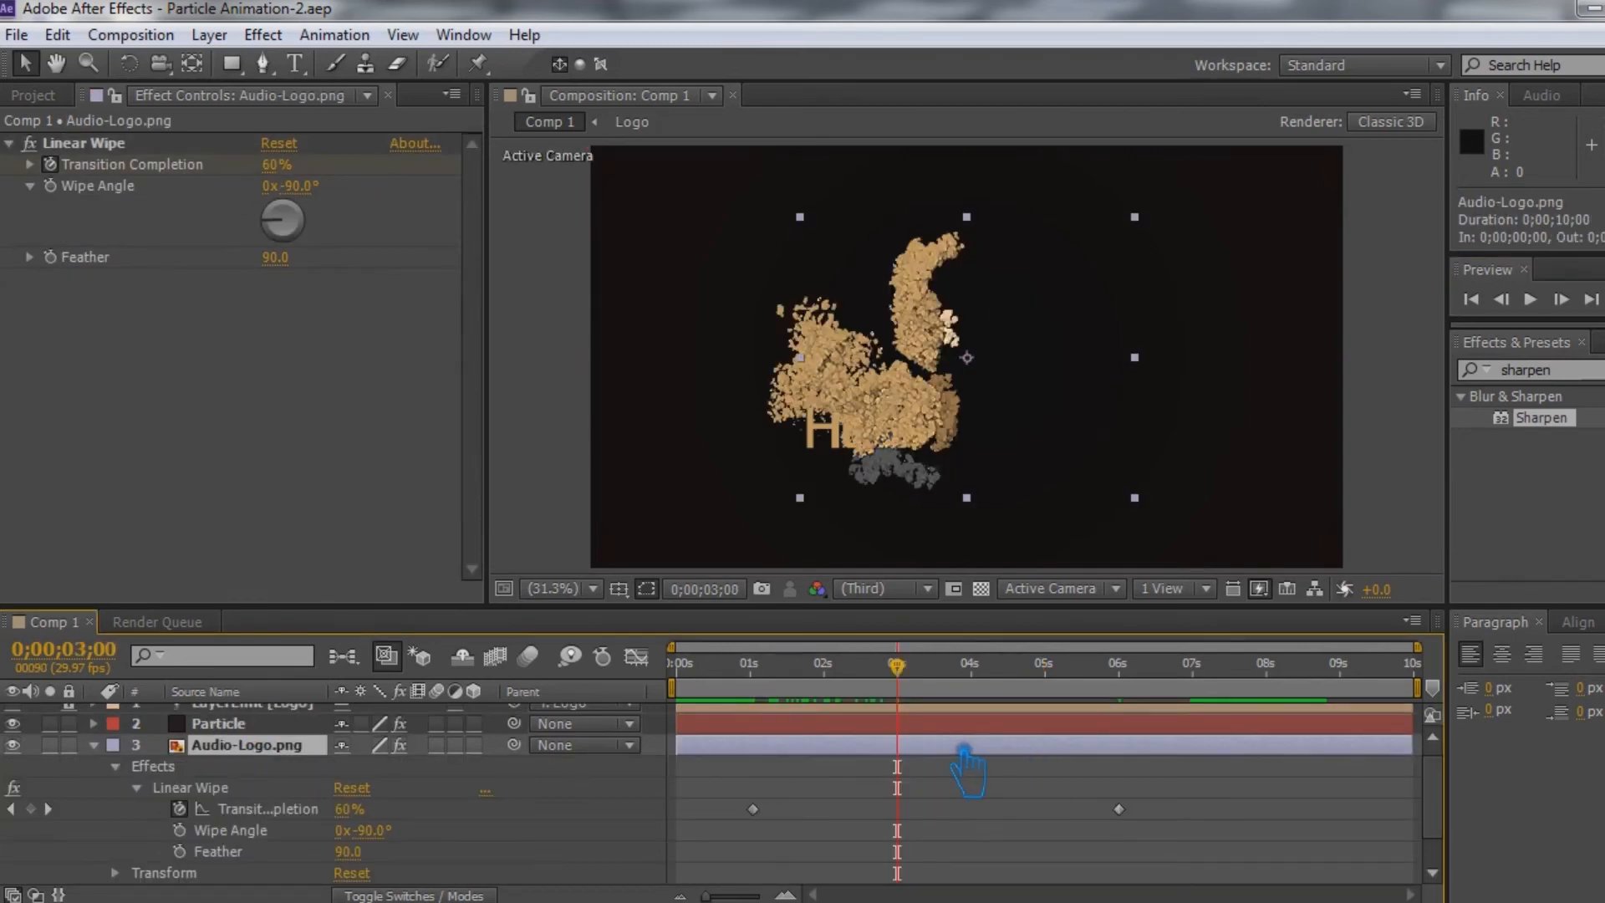
Collapse the Audio-Logo.png layer's properties and move the playhead to 0;00;08;22
scroll(964, 761, up, 1)
click(116, 778)
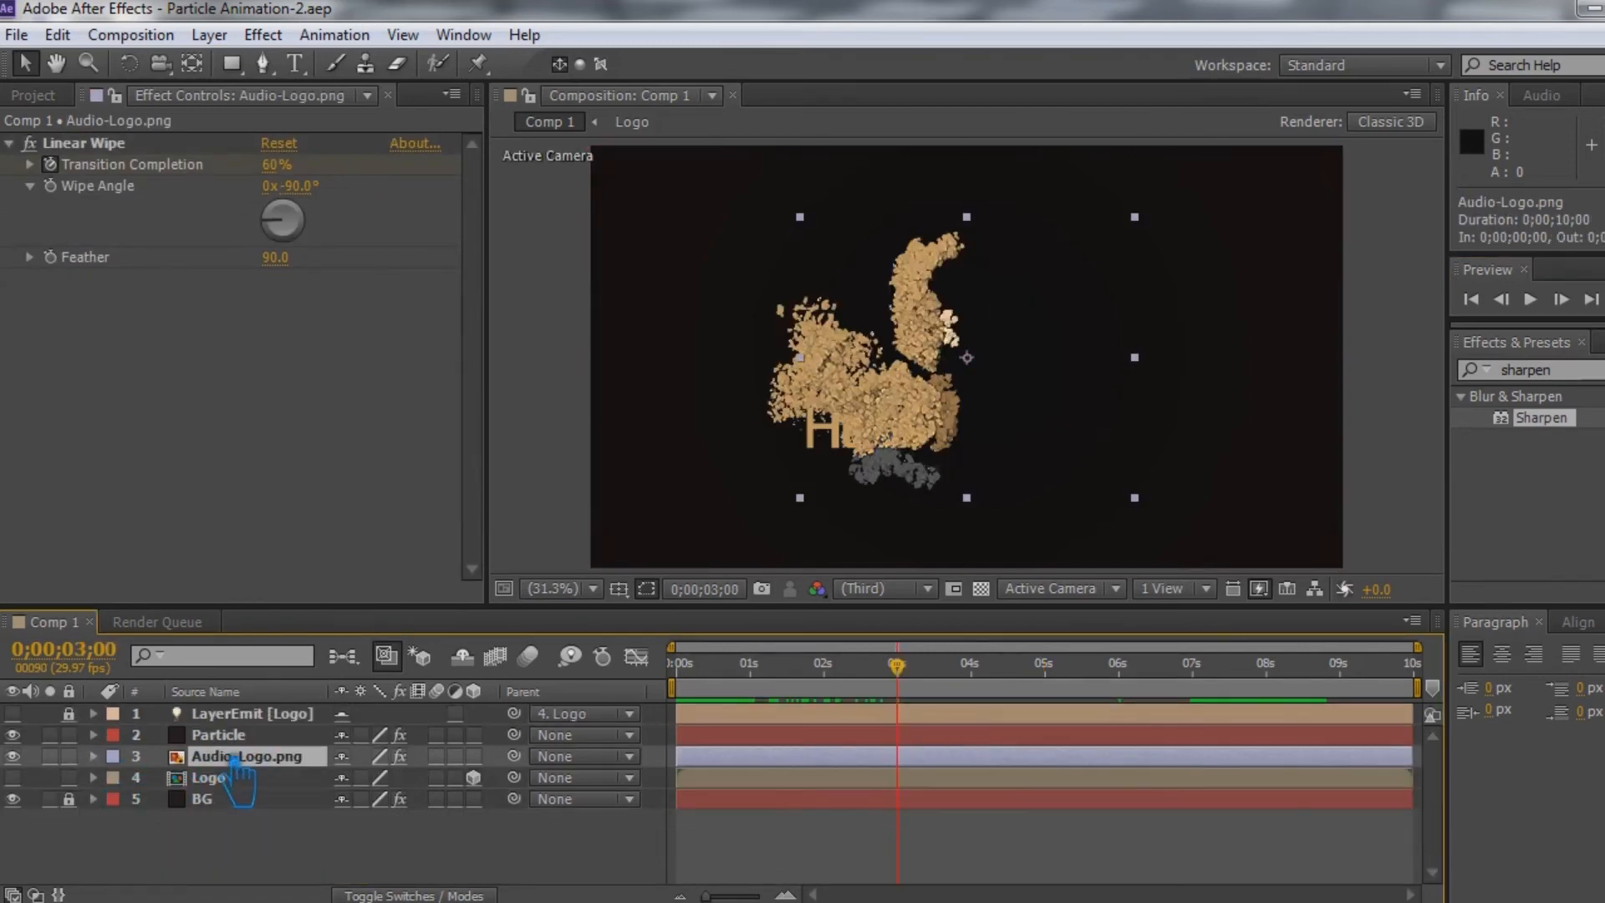
click(116, 775)
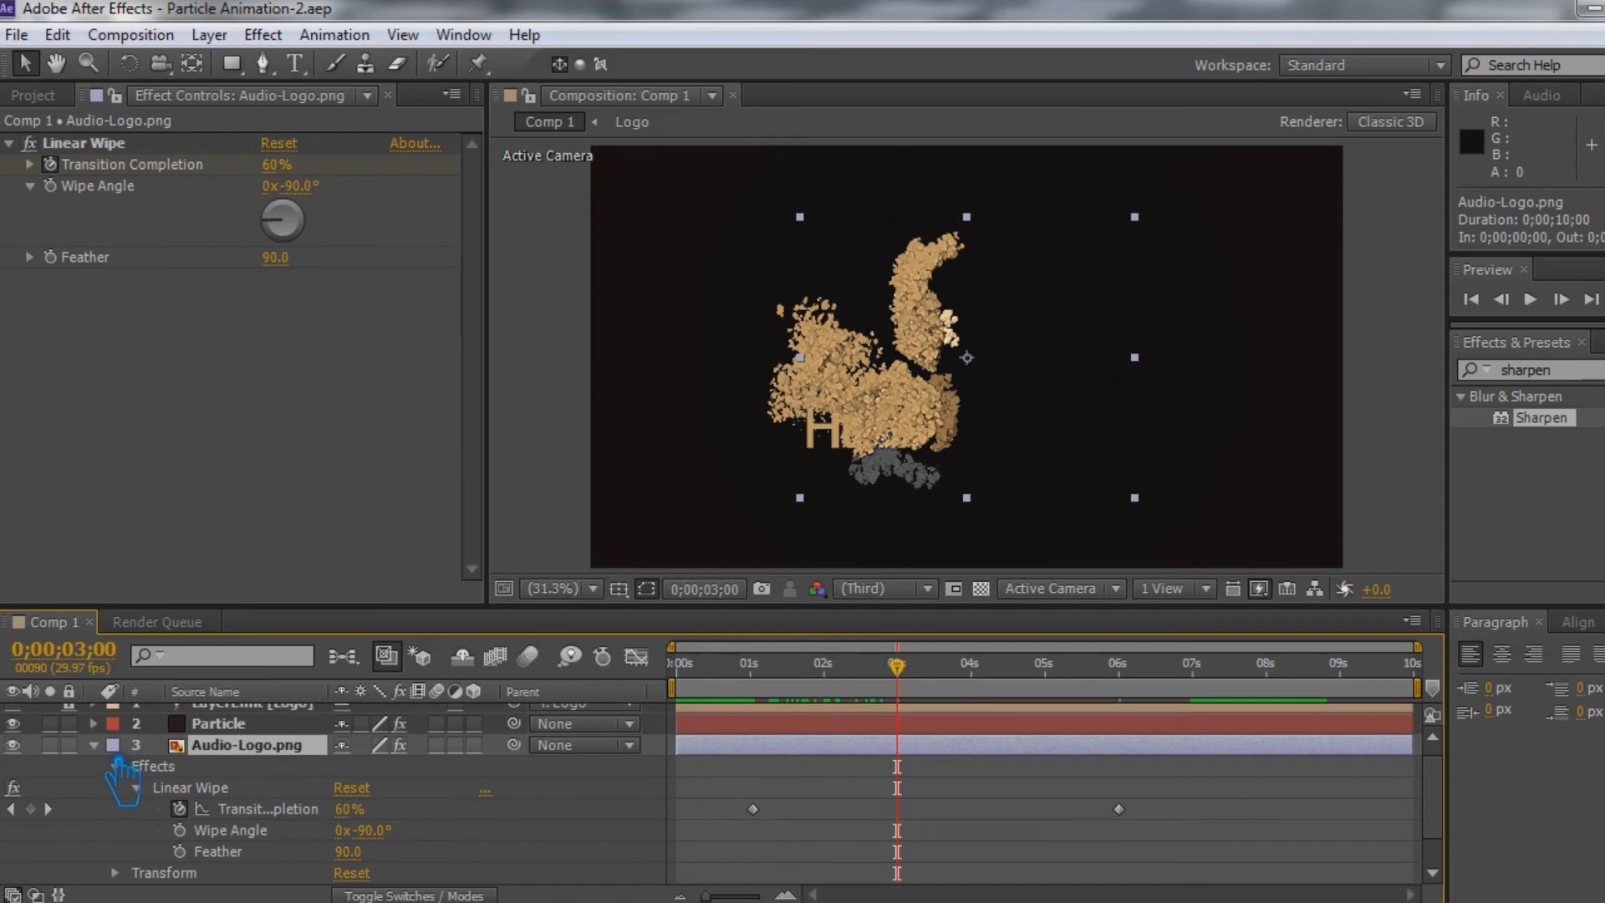
click(94, 745)
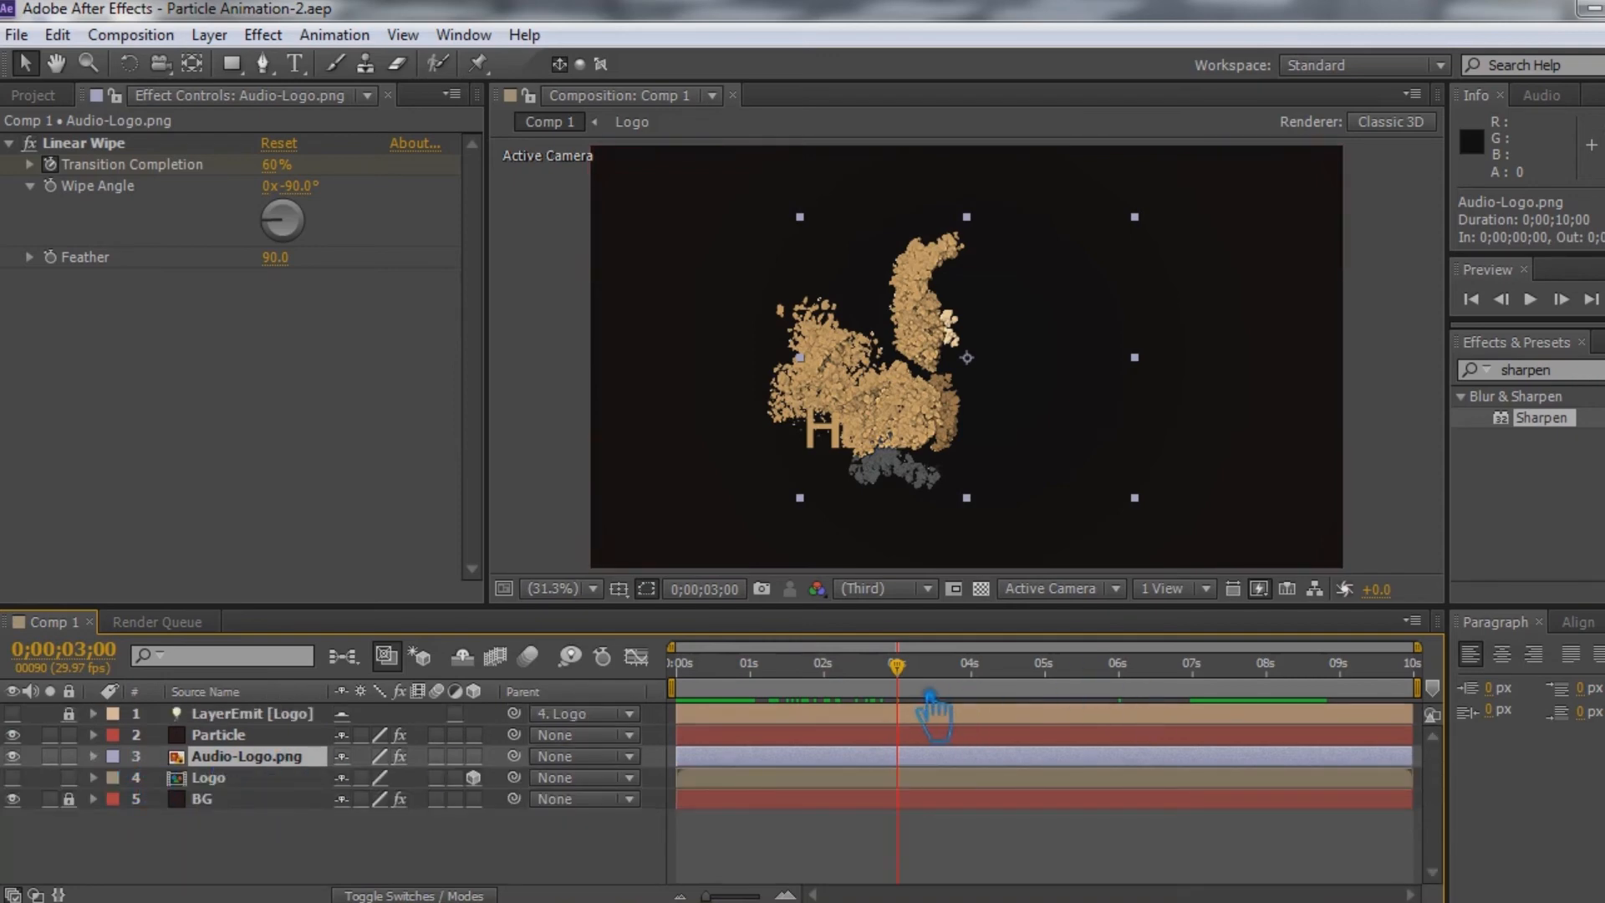
drag(898, 667, 1341, 697)
Search the effects for "cc l" and apply CC Light Sweep to the Audio-Logo.png layer
drag(1600, 369, 1406, 396)
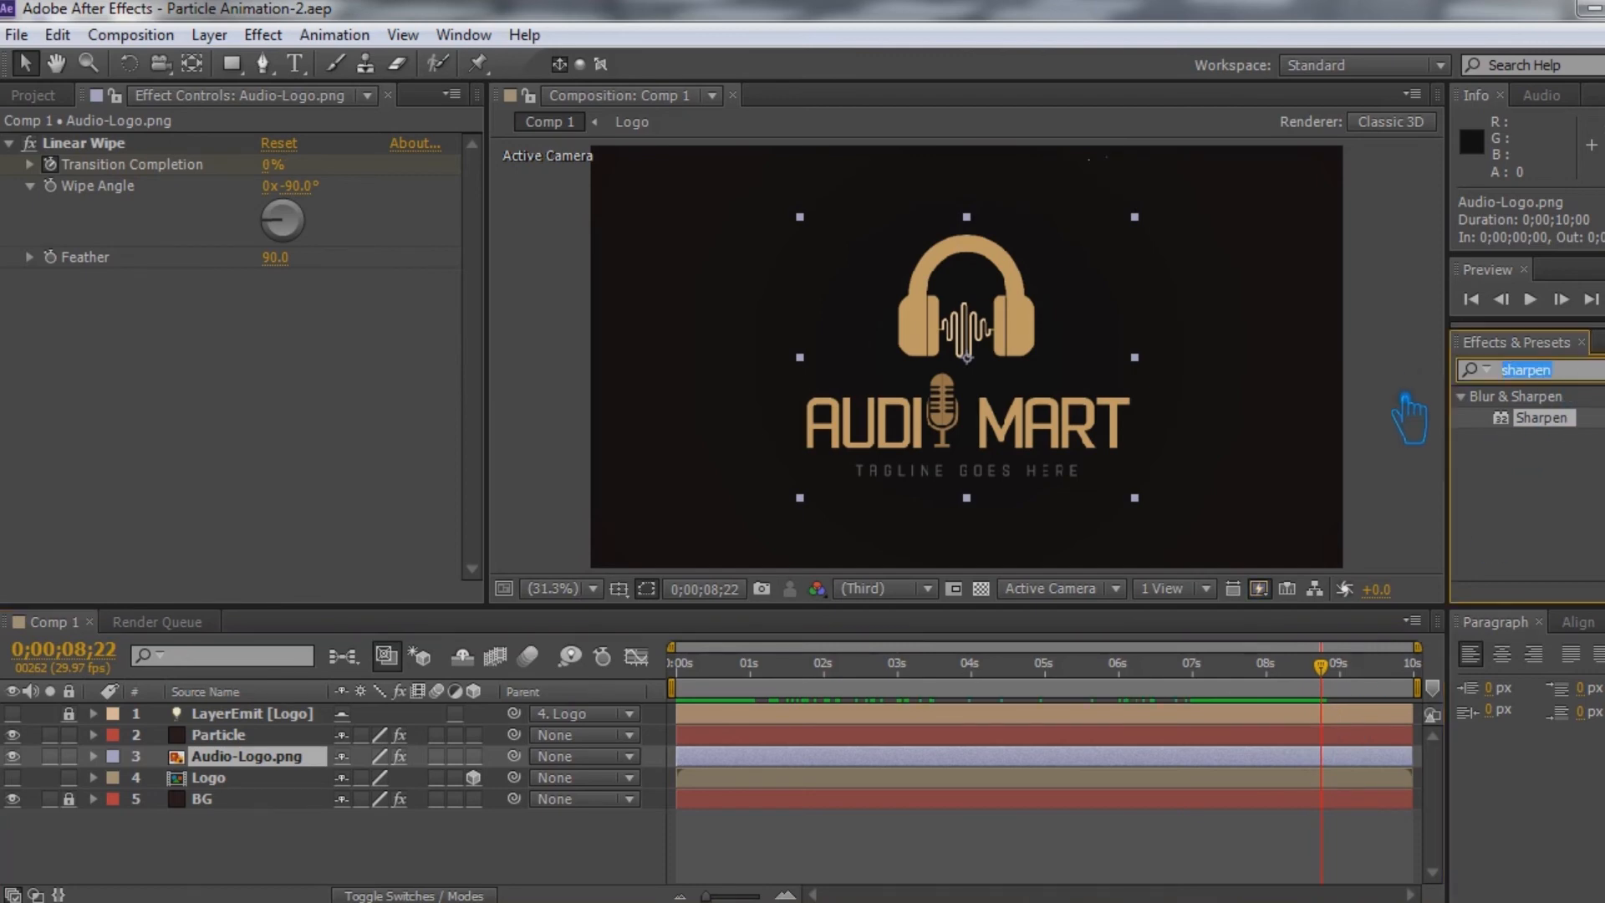
text(cc l)
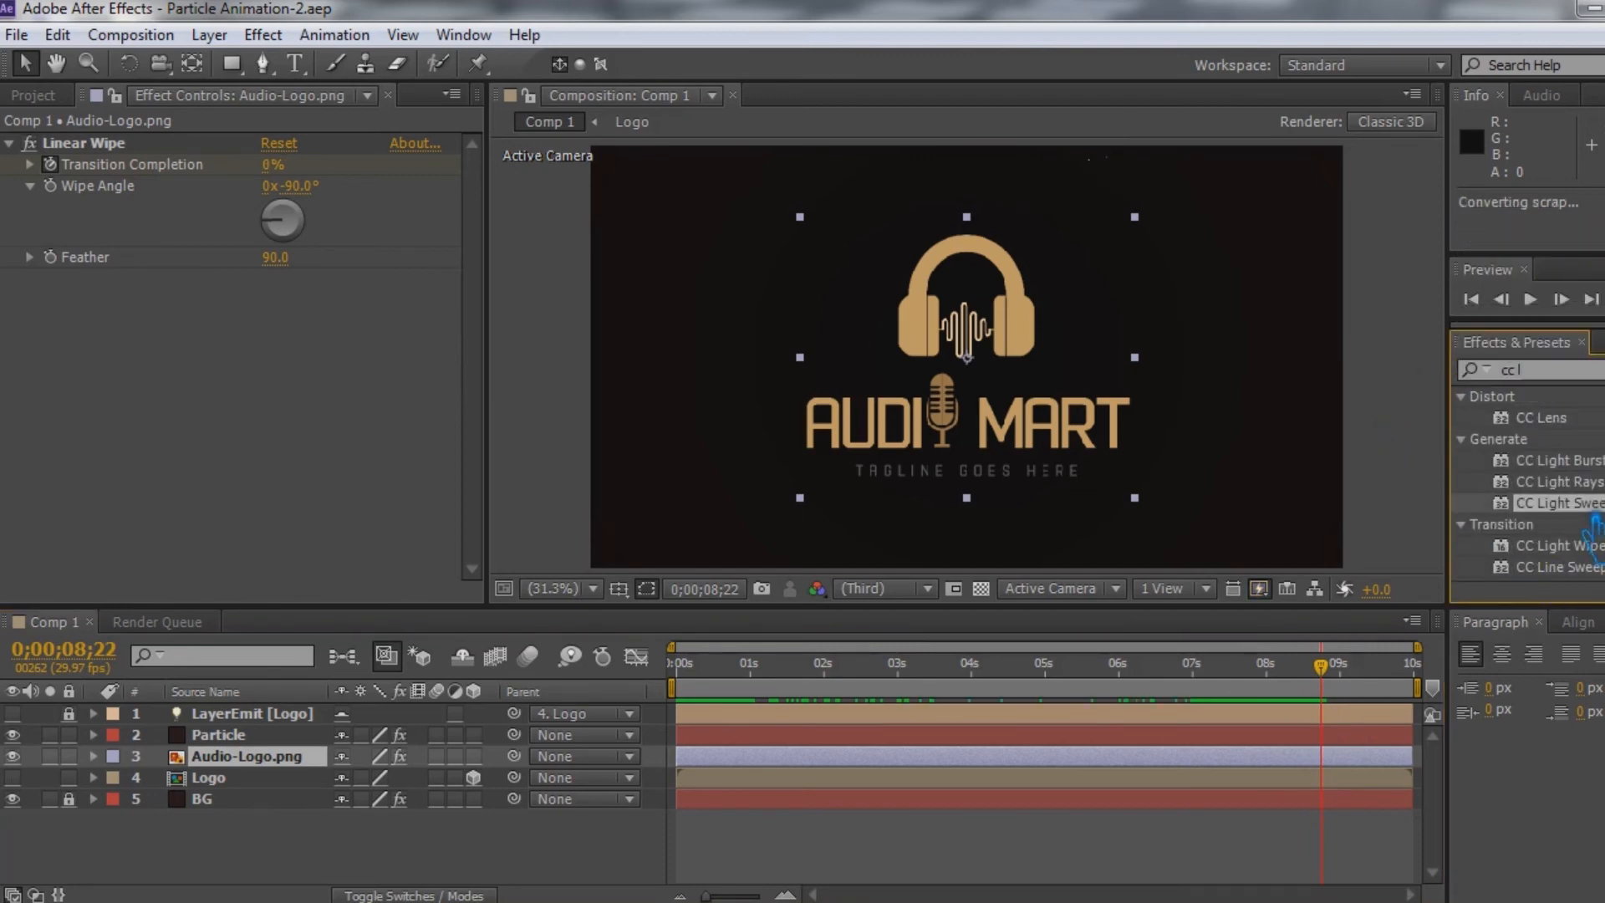
click(250, 757)
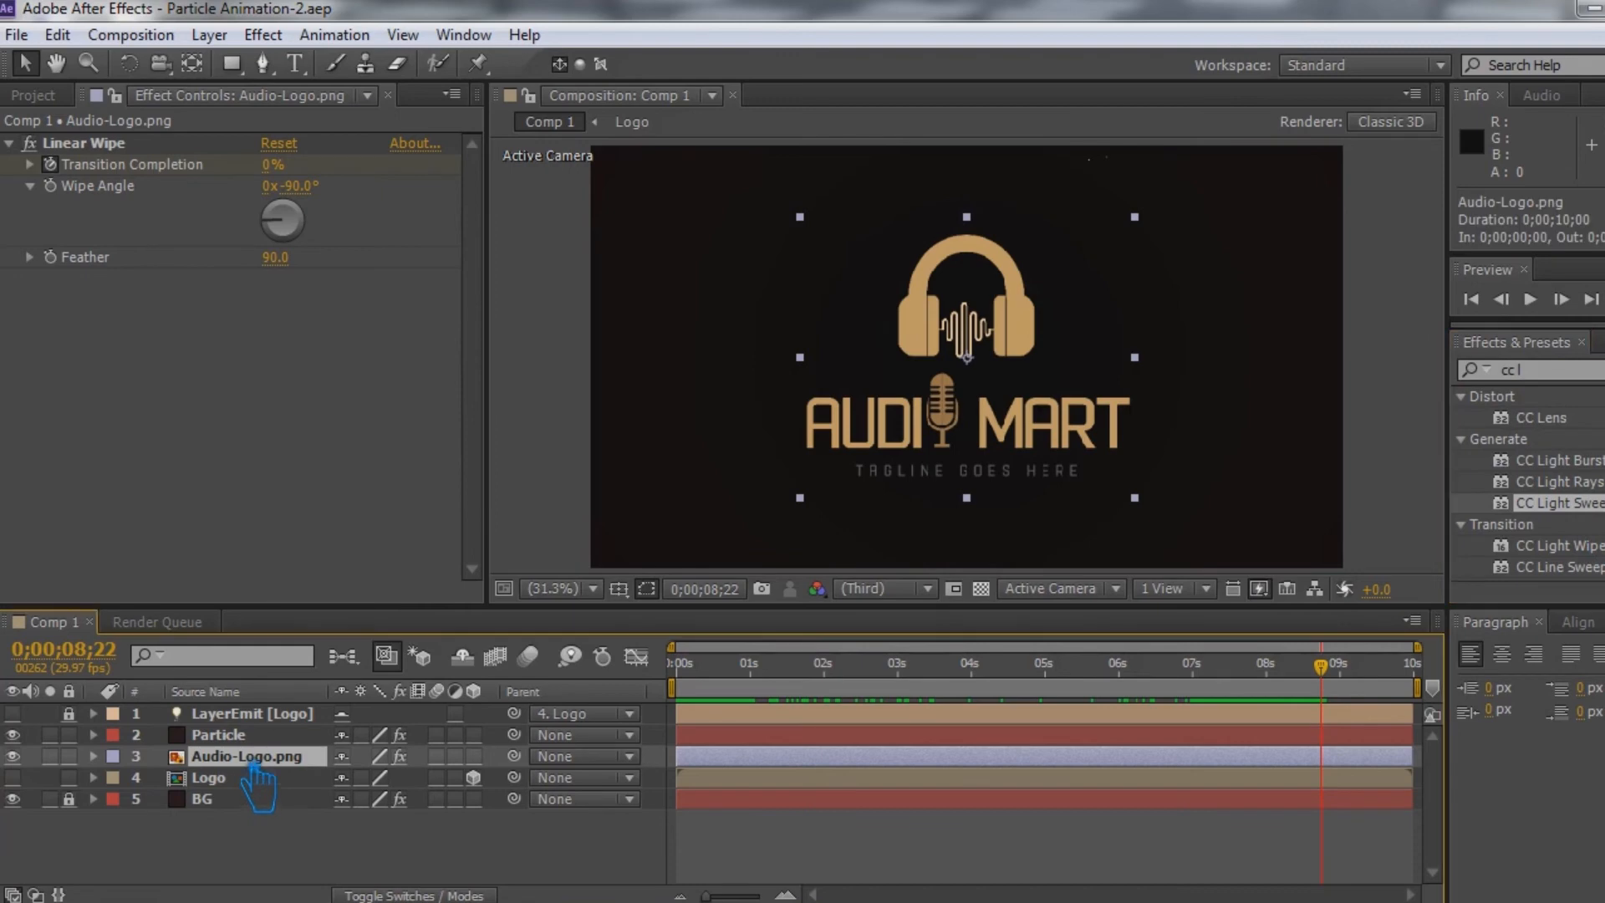
click(263, 34)
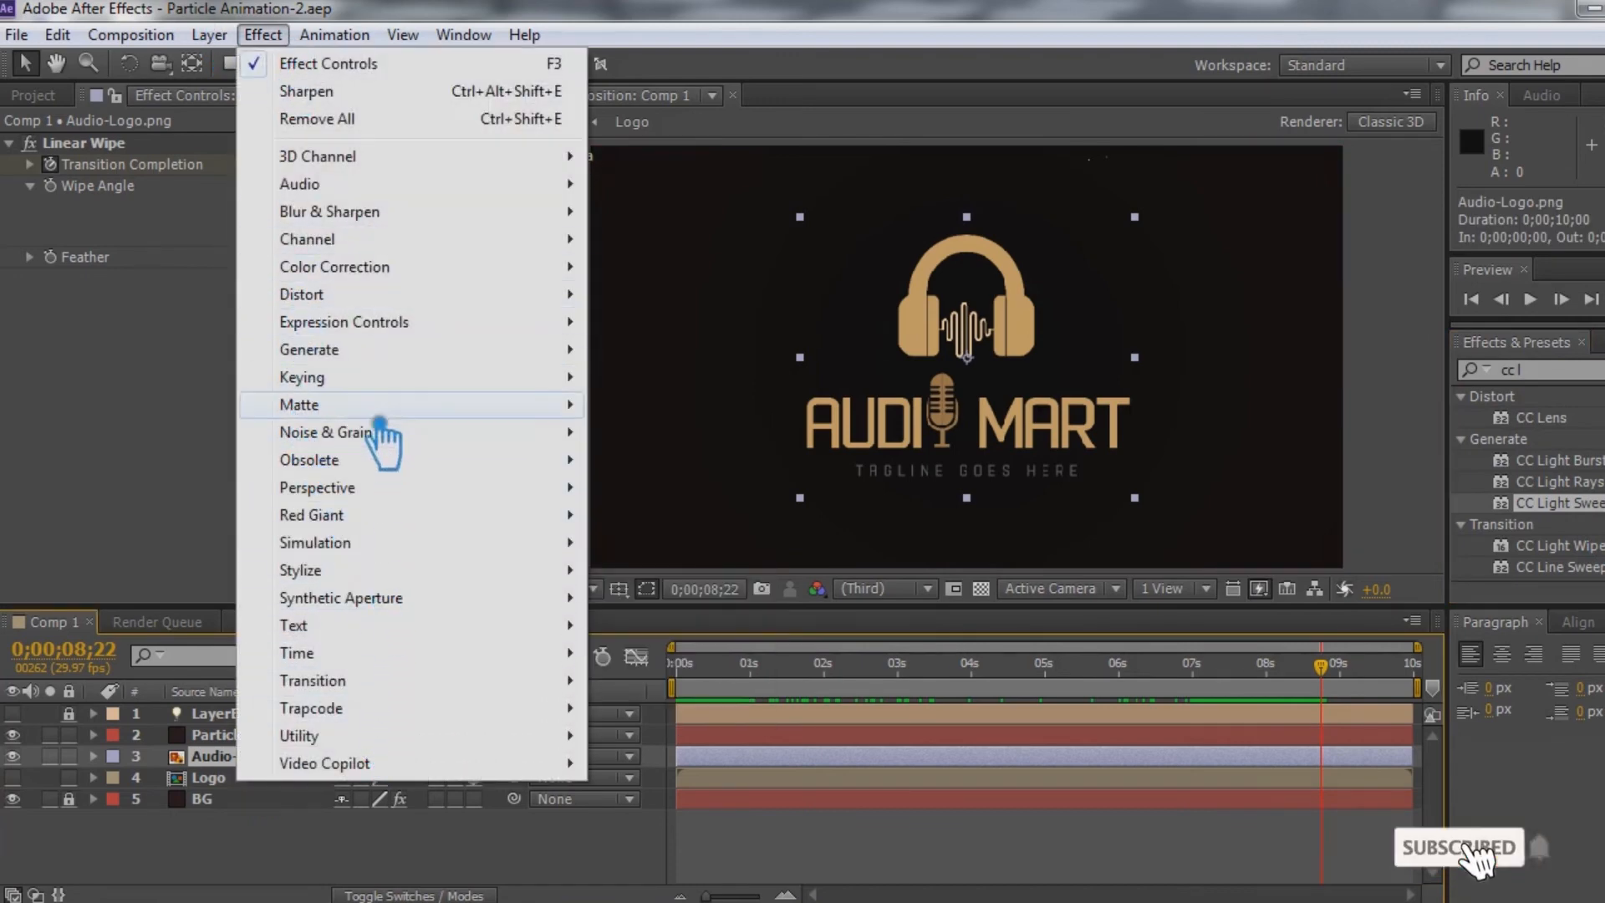
mouse_move(376, 351)
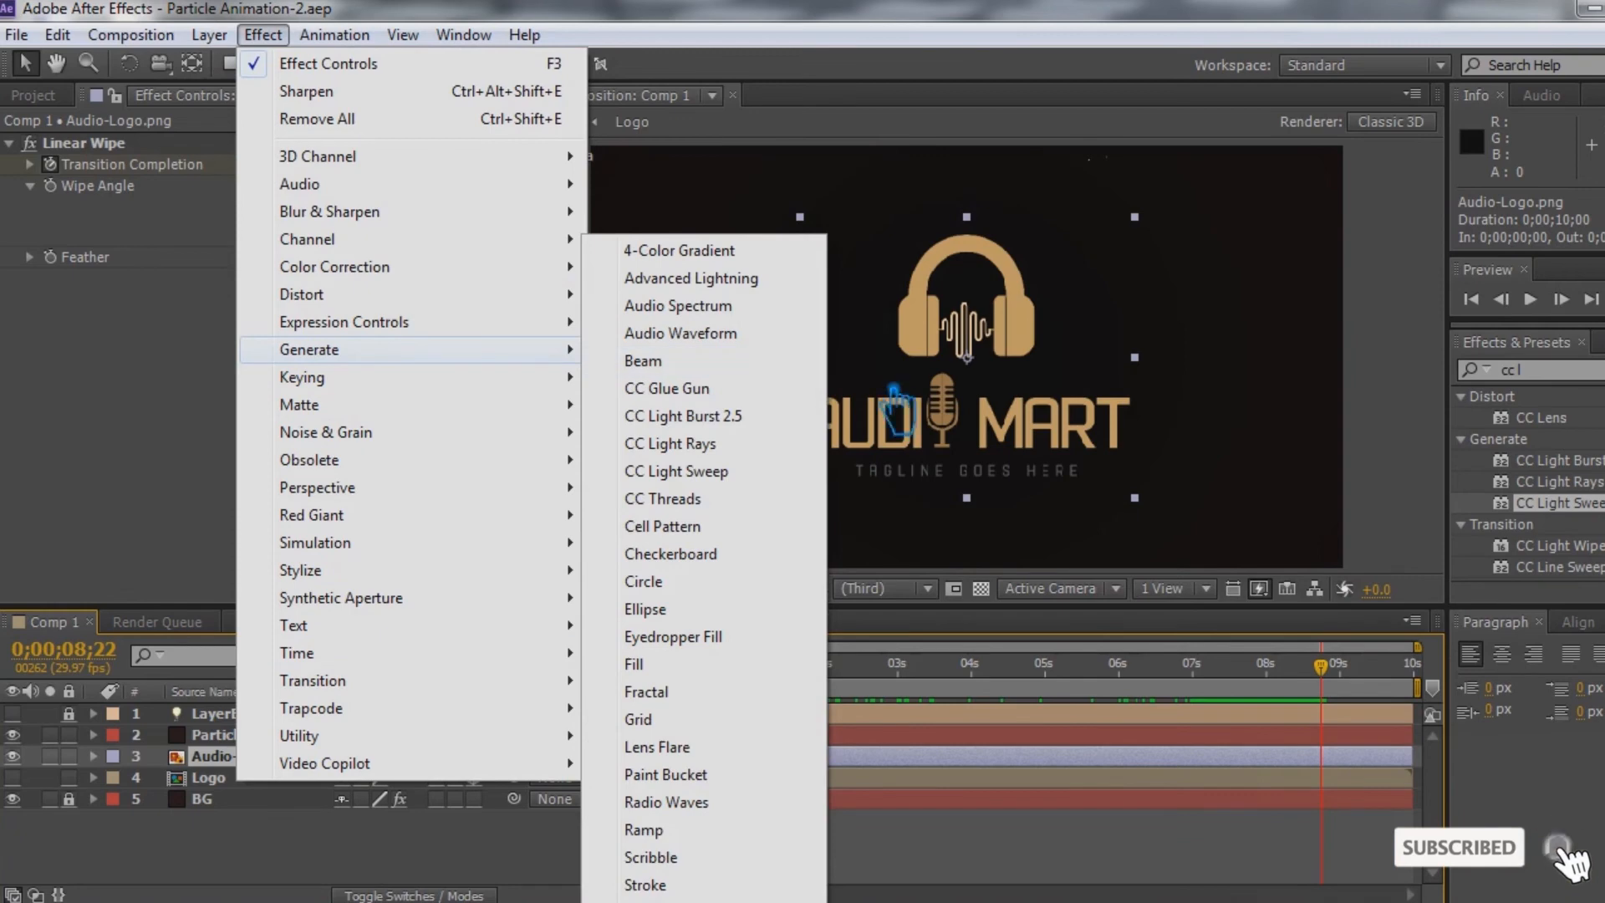
click(717, 472)
Set CC Light Sweep's Width to 120 and its Sweep Intensity to 64
click(311, 322)
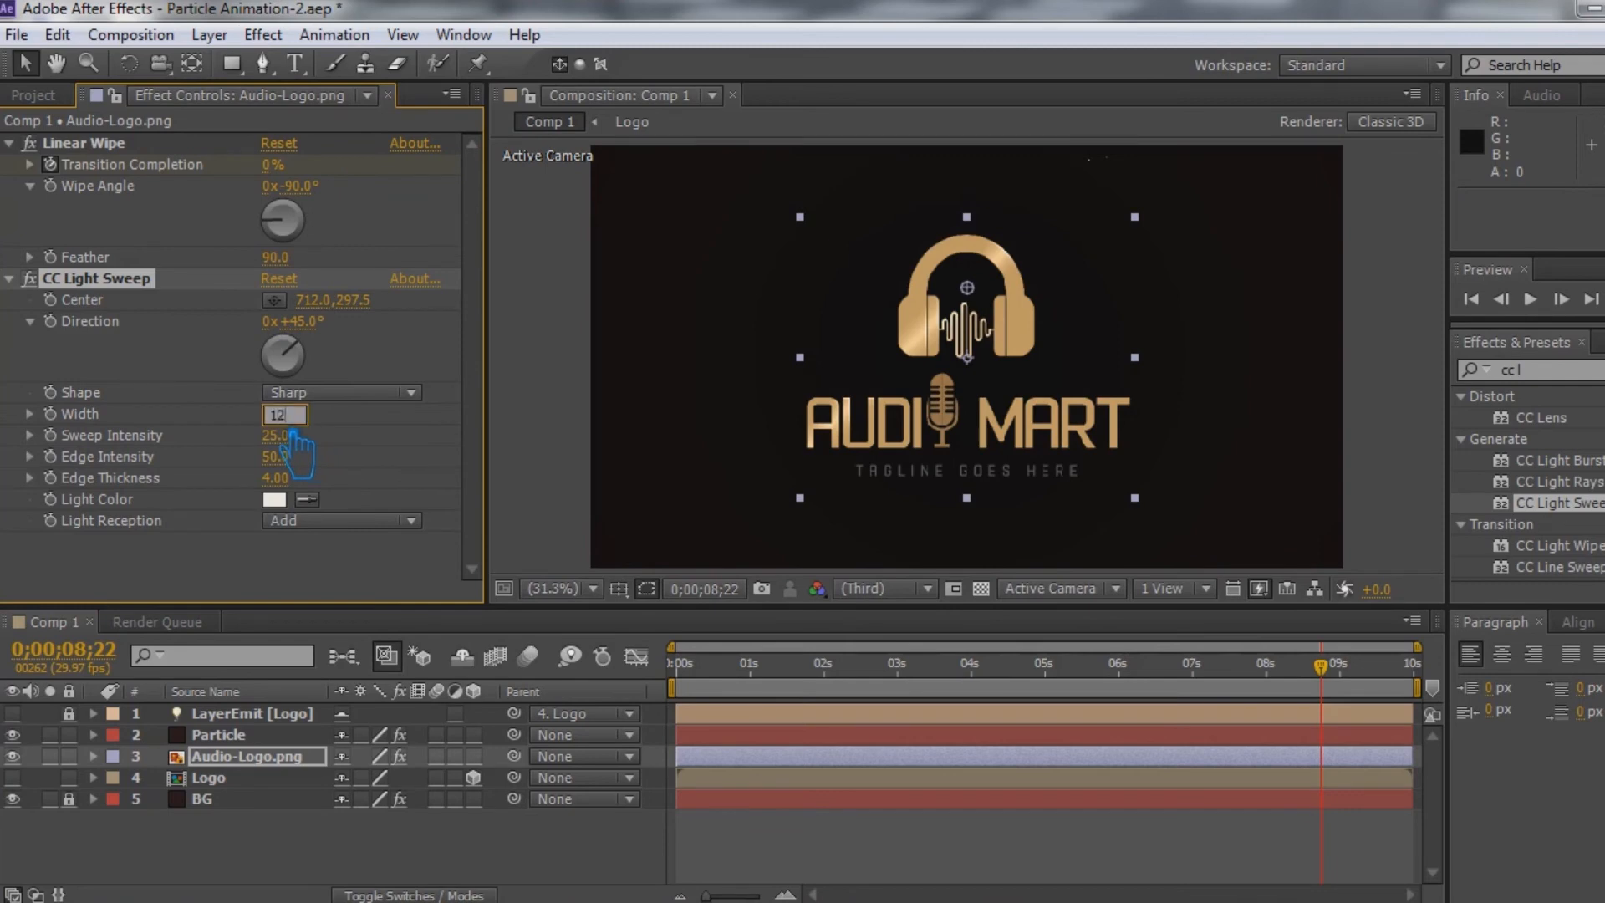
key(Return)
mouse_move(339, 452)
mouse_down()
mouse_move(378, 451)
mouse_move(314, 451)
mouse_up()
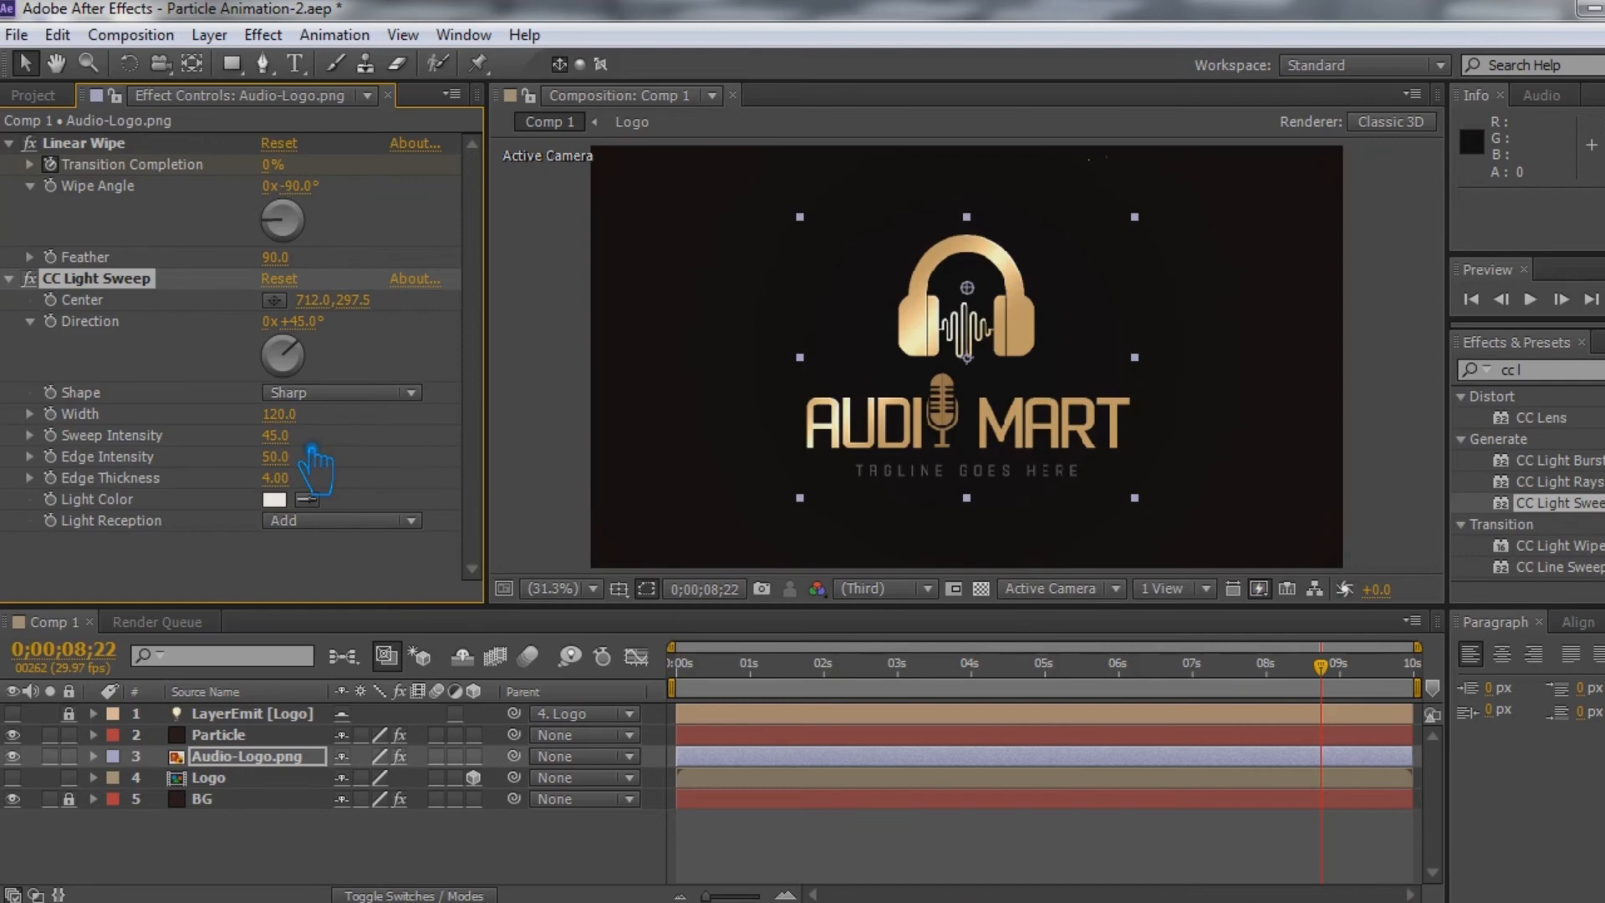
text(64)
key(Return)
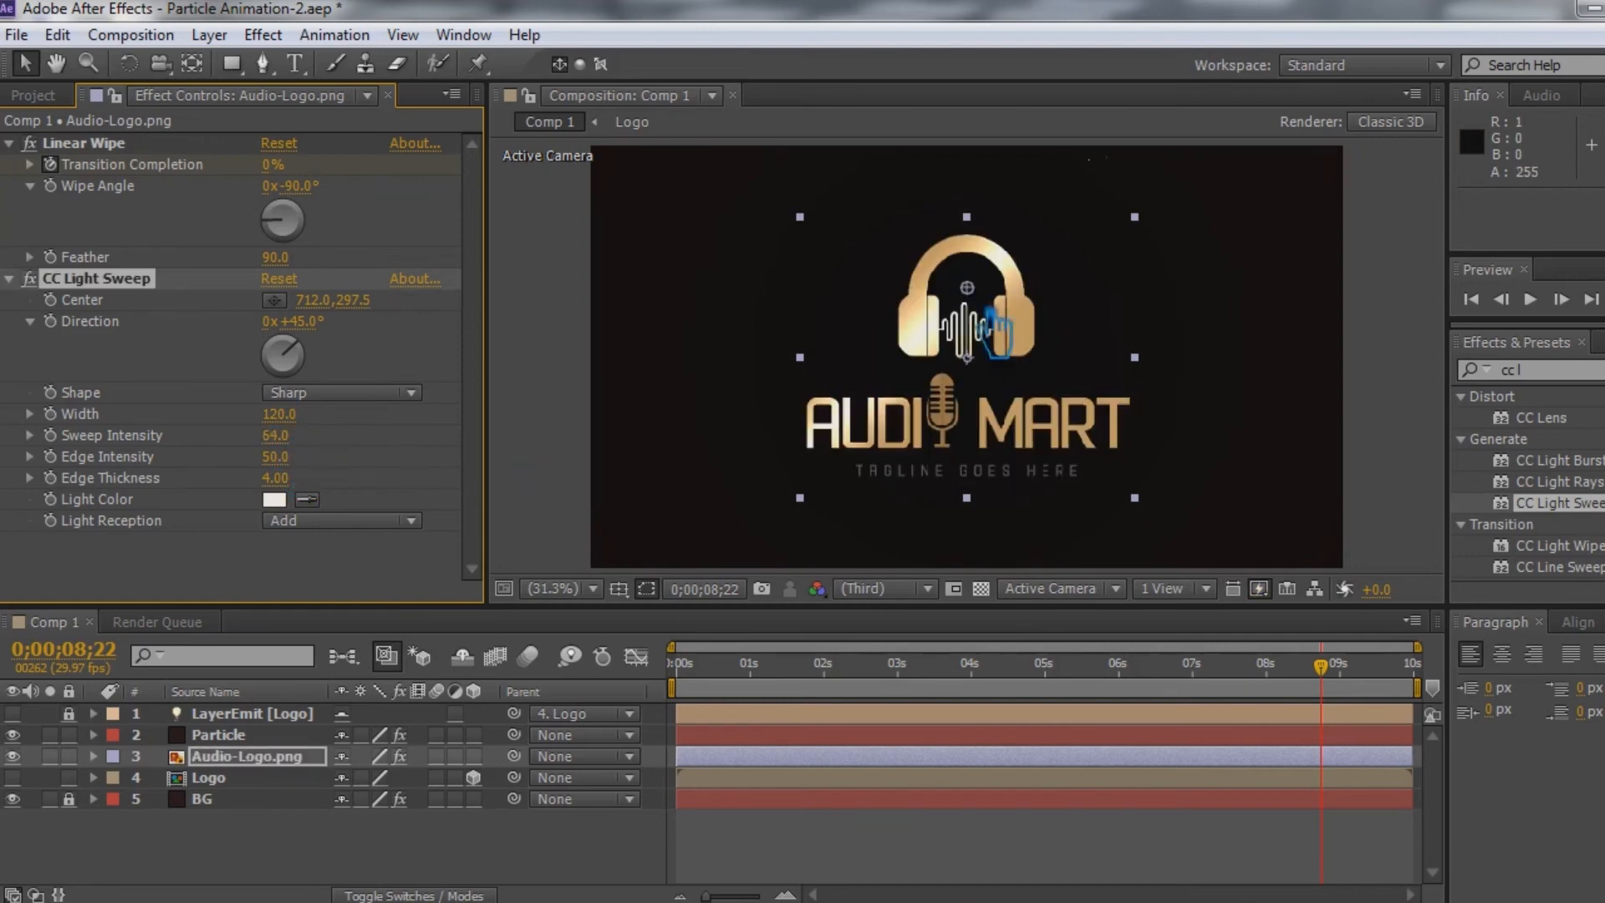
Place the light sweep's Center at -842.4, -133.9, off the logo, and keyframe it at 0;00;08;22
drag(967, 287, 736, 204)
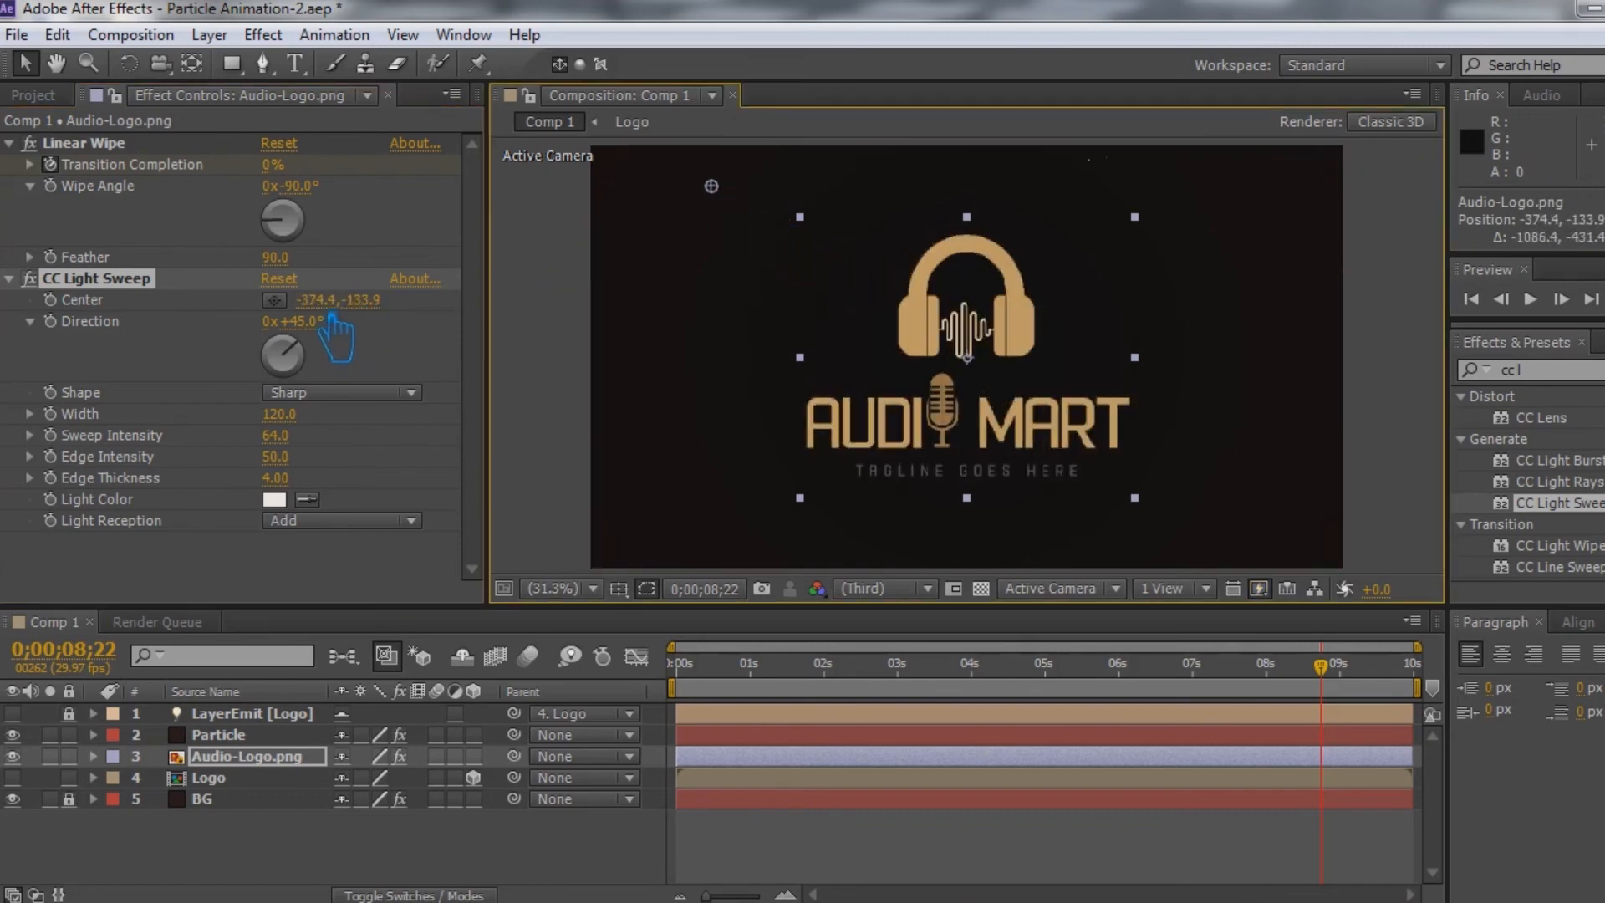
drag(179, 321, 2, 320)
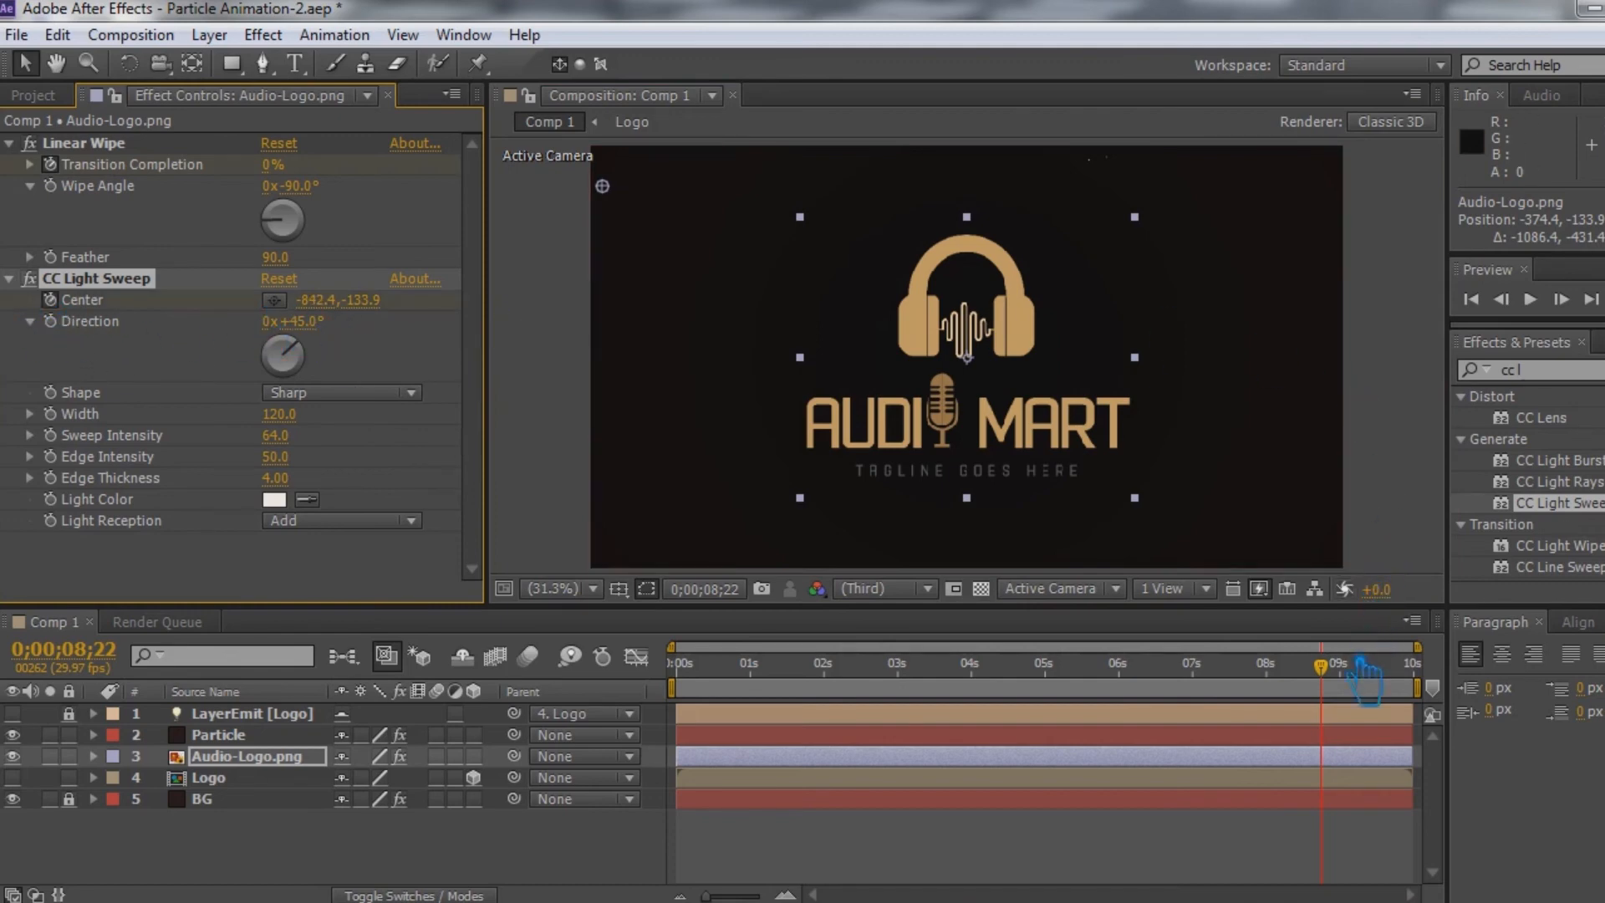
At 0;00;09;25, keyframe the light sweep's Center at 2959.6, -133.9 and set its Width to 132
drag(1349, 673, 1425, 692)
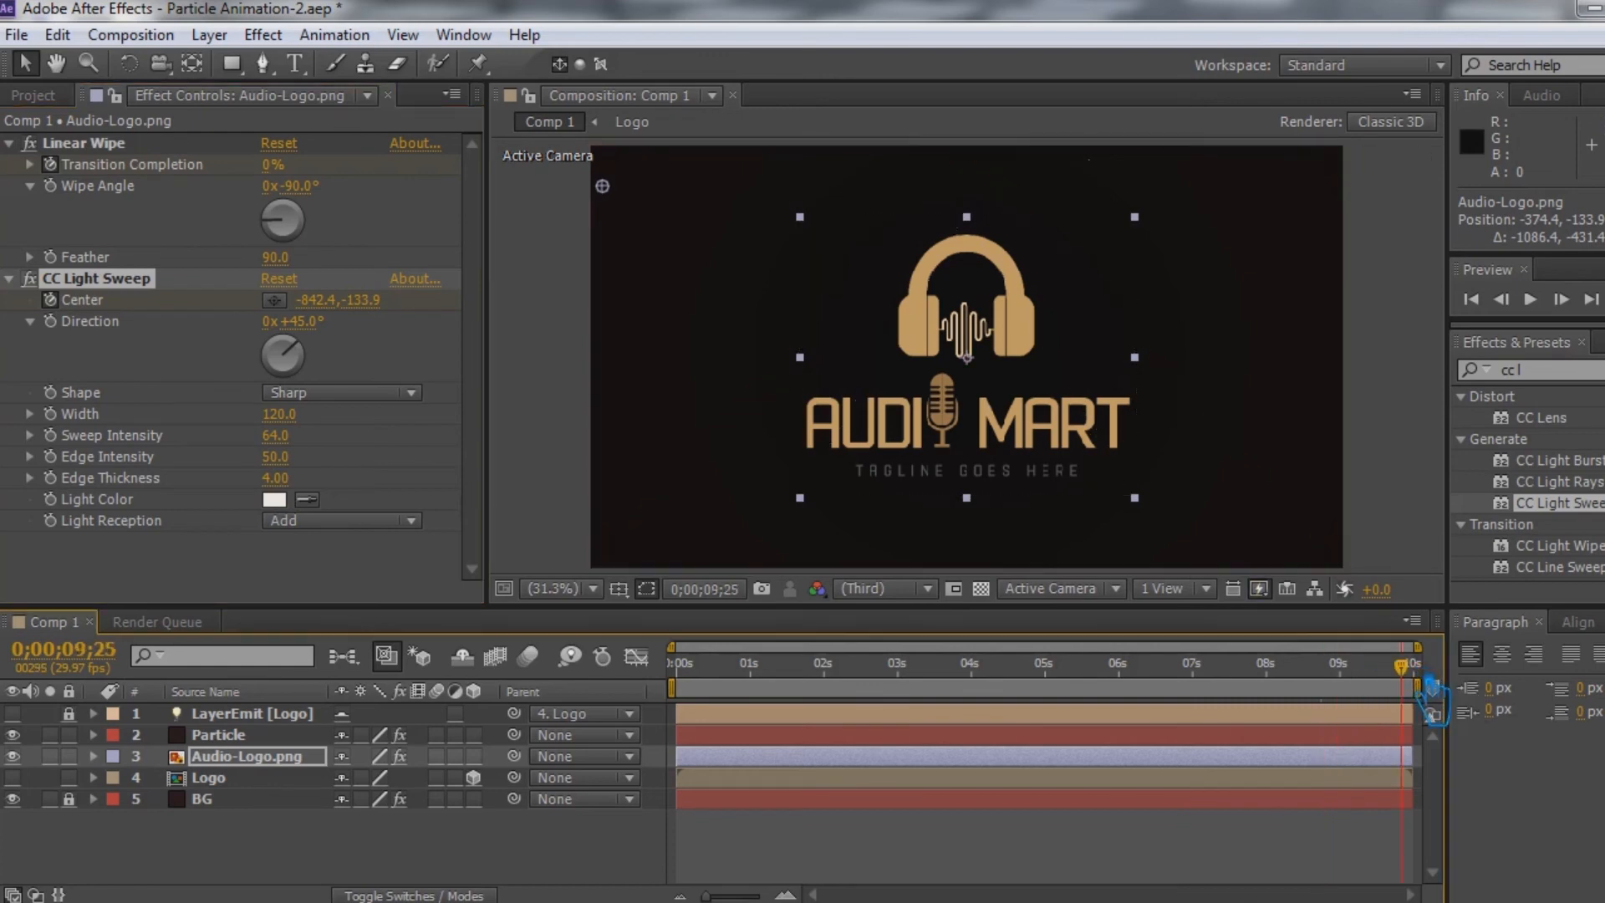
drag(339, 311, 1403, 294)
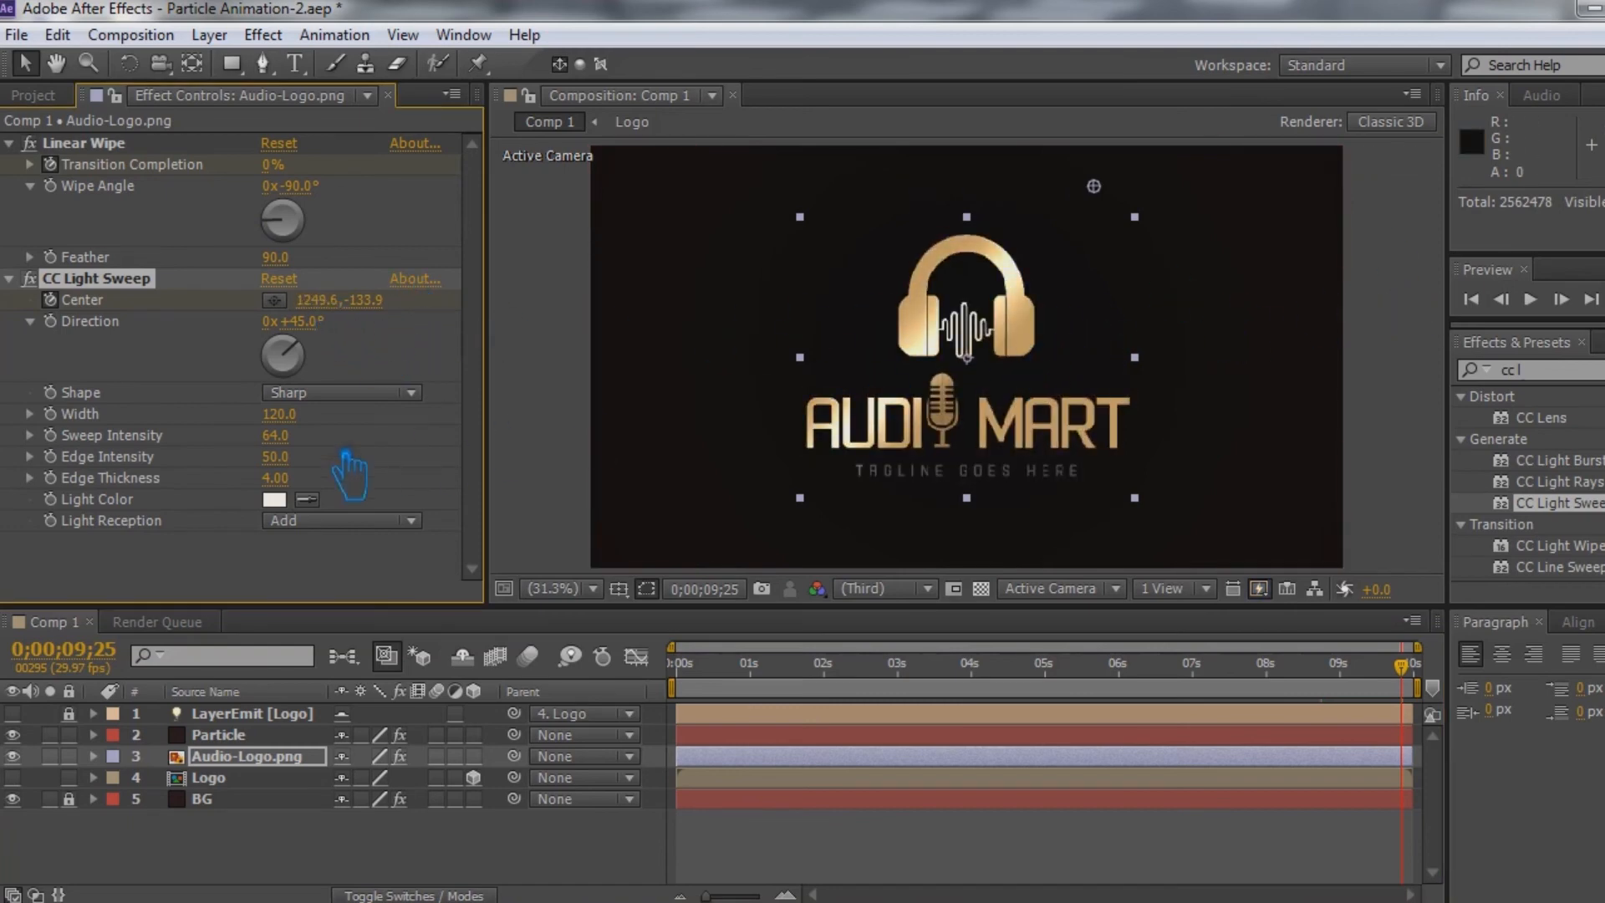
mouse_move(293, 423)
mouse_down()
mouse_move(560, 423)
mouse_move(292, 425)
mouse_up()
drag(330, 314, 358, 383)
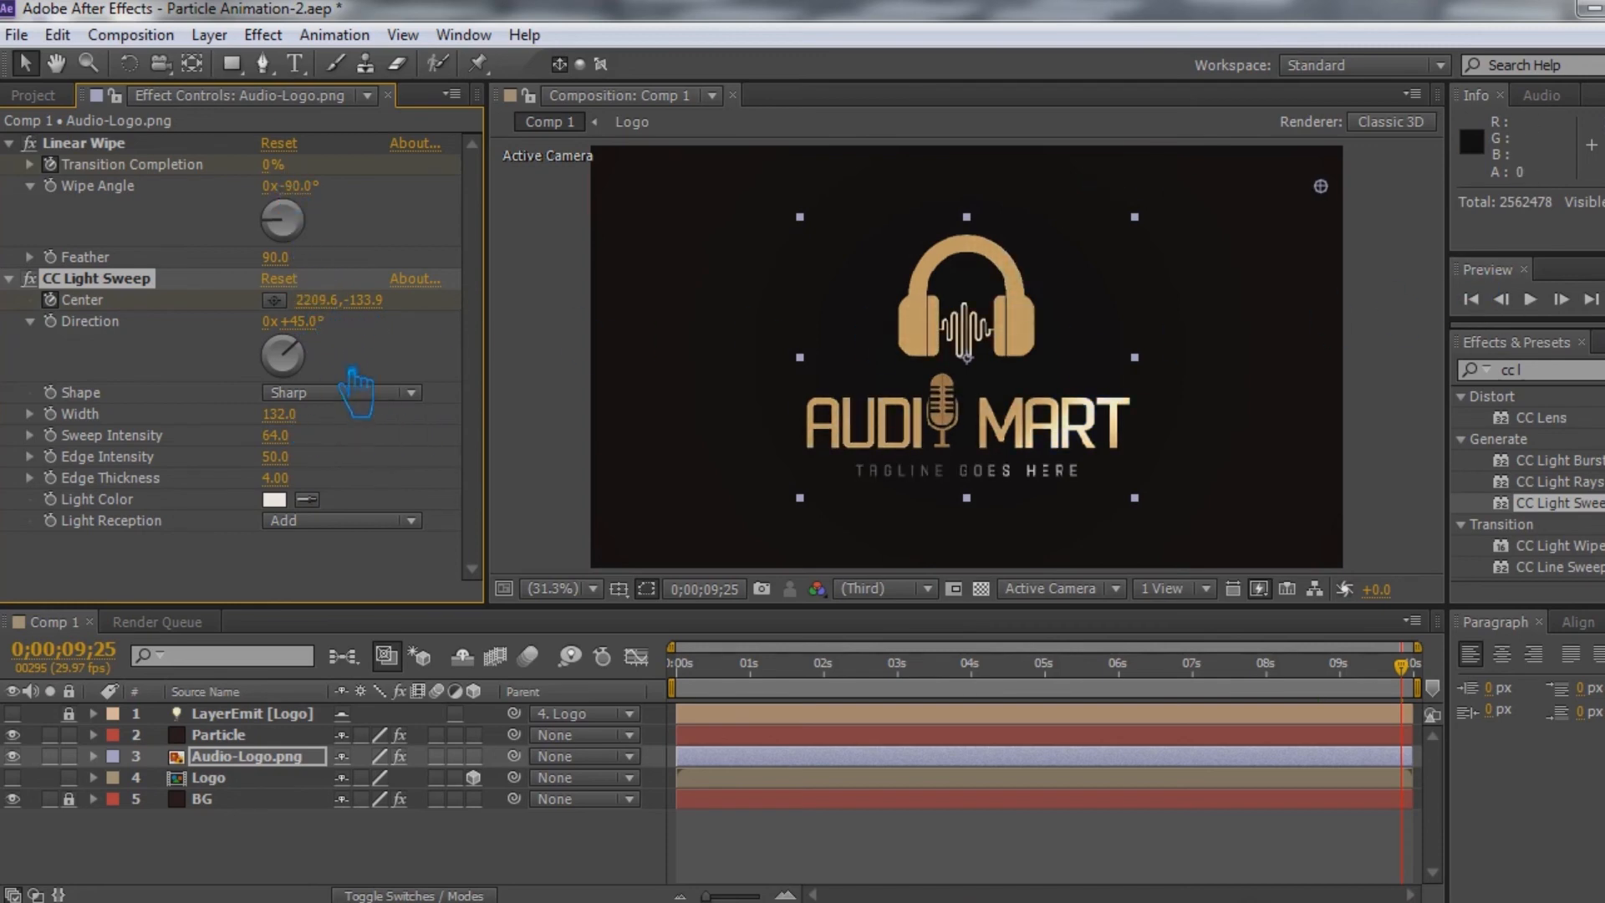
drag(502, 335, 1392, 577)
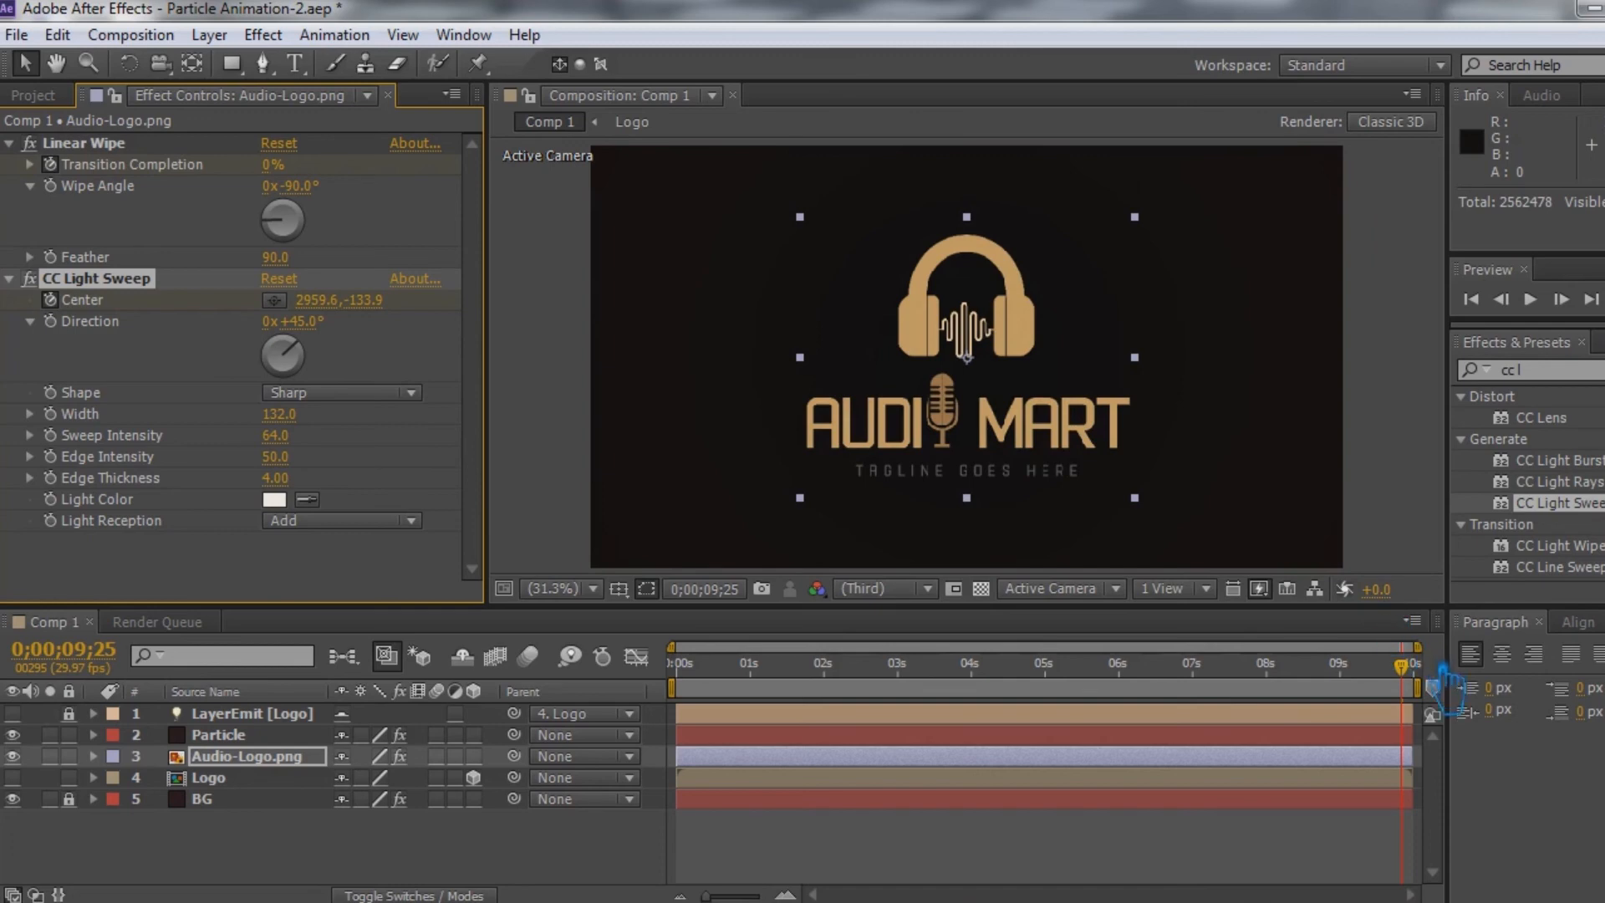
Save the project and play a RAM preview of the whole logo animation
drag(1426, 678, 1431, 682)
key(ctrl+s)
key(KP_0)
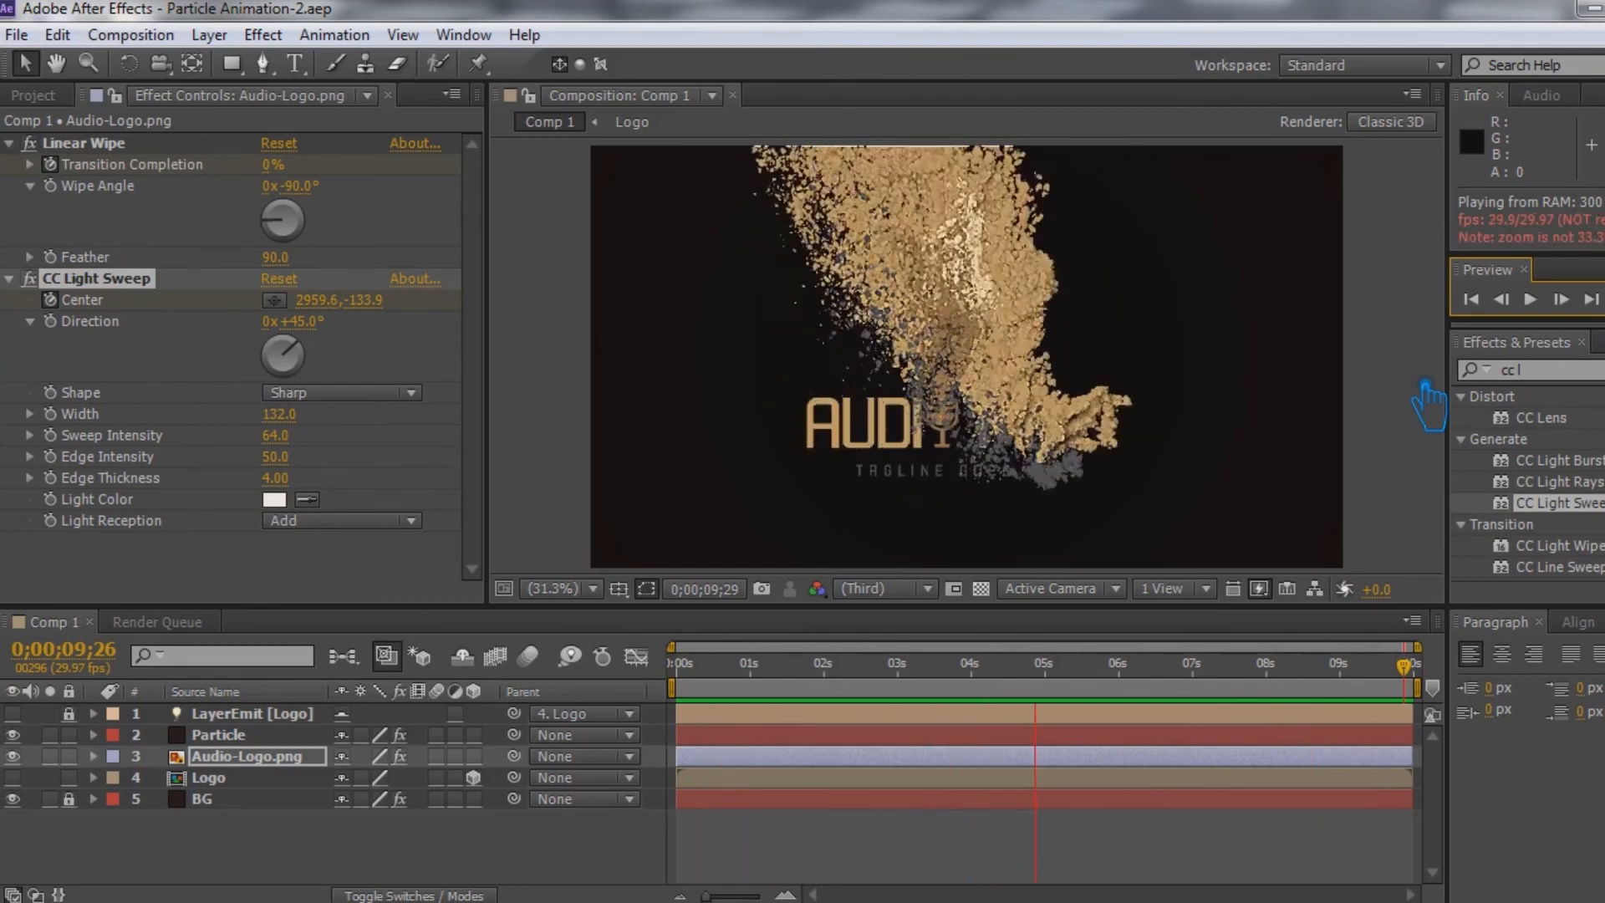
key(space)
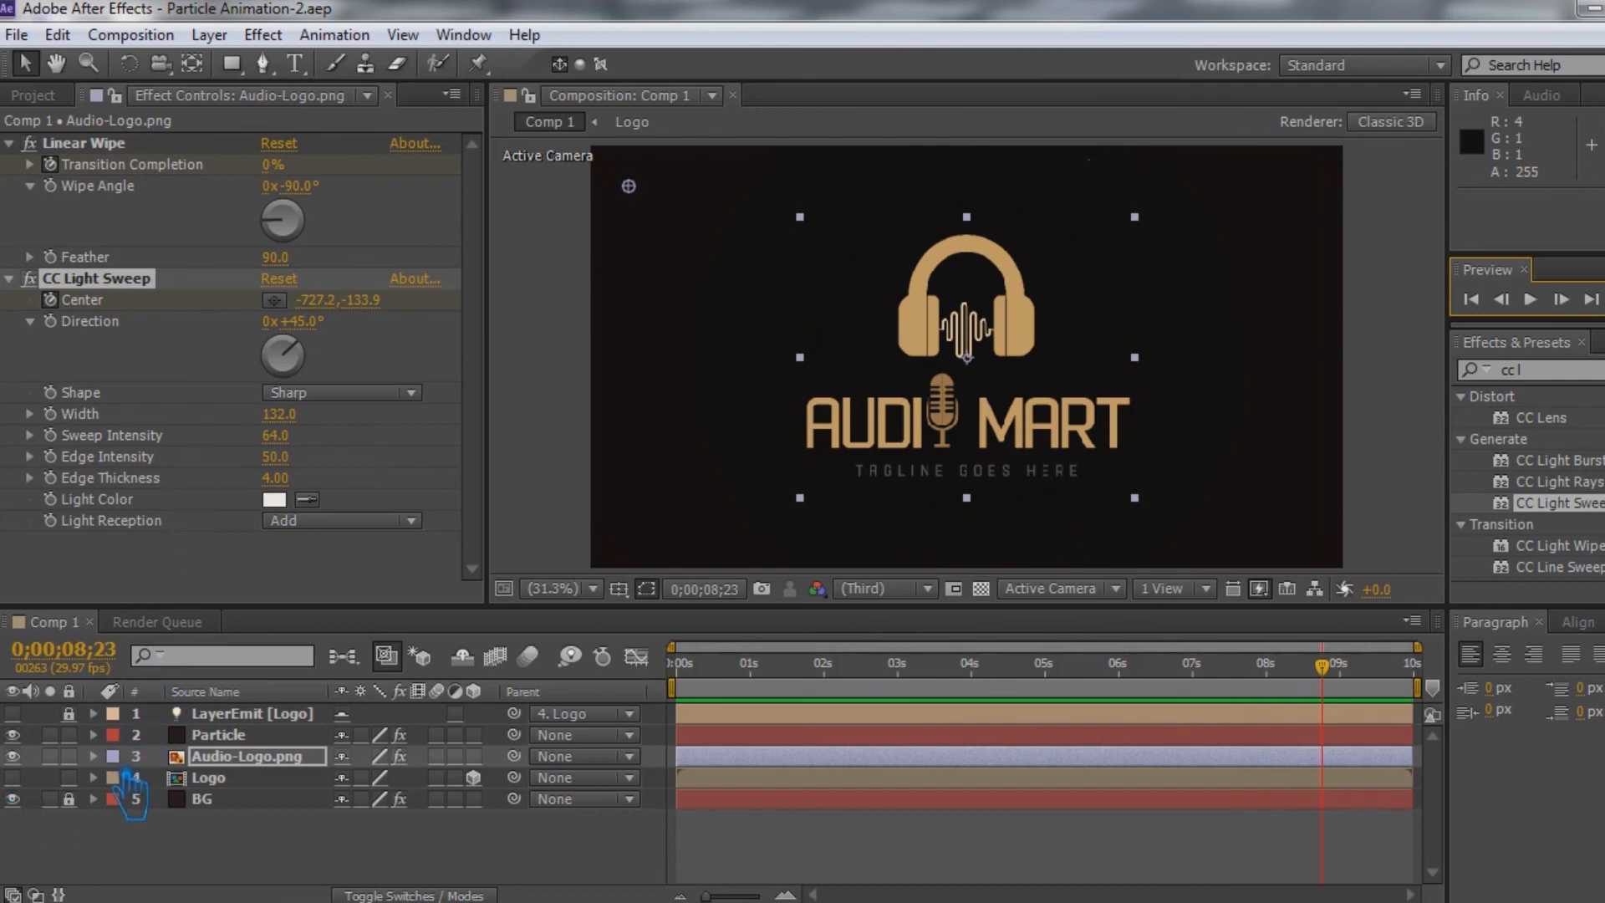
Shift the first light sweep Center keyframe earlier and the last one closer to the comp's end, and scrub through the sweep
click(94, 757)
click(138, 851)
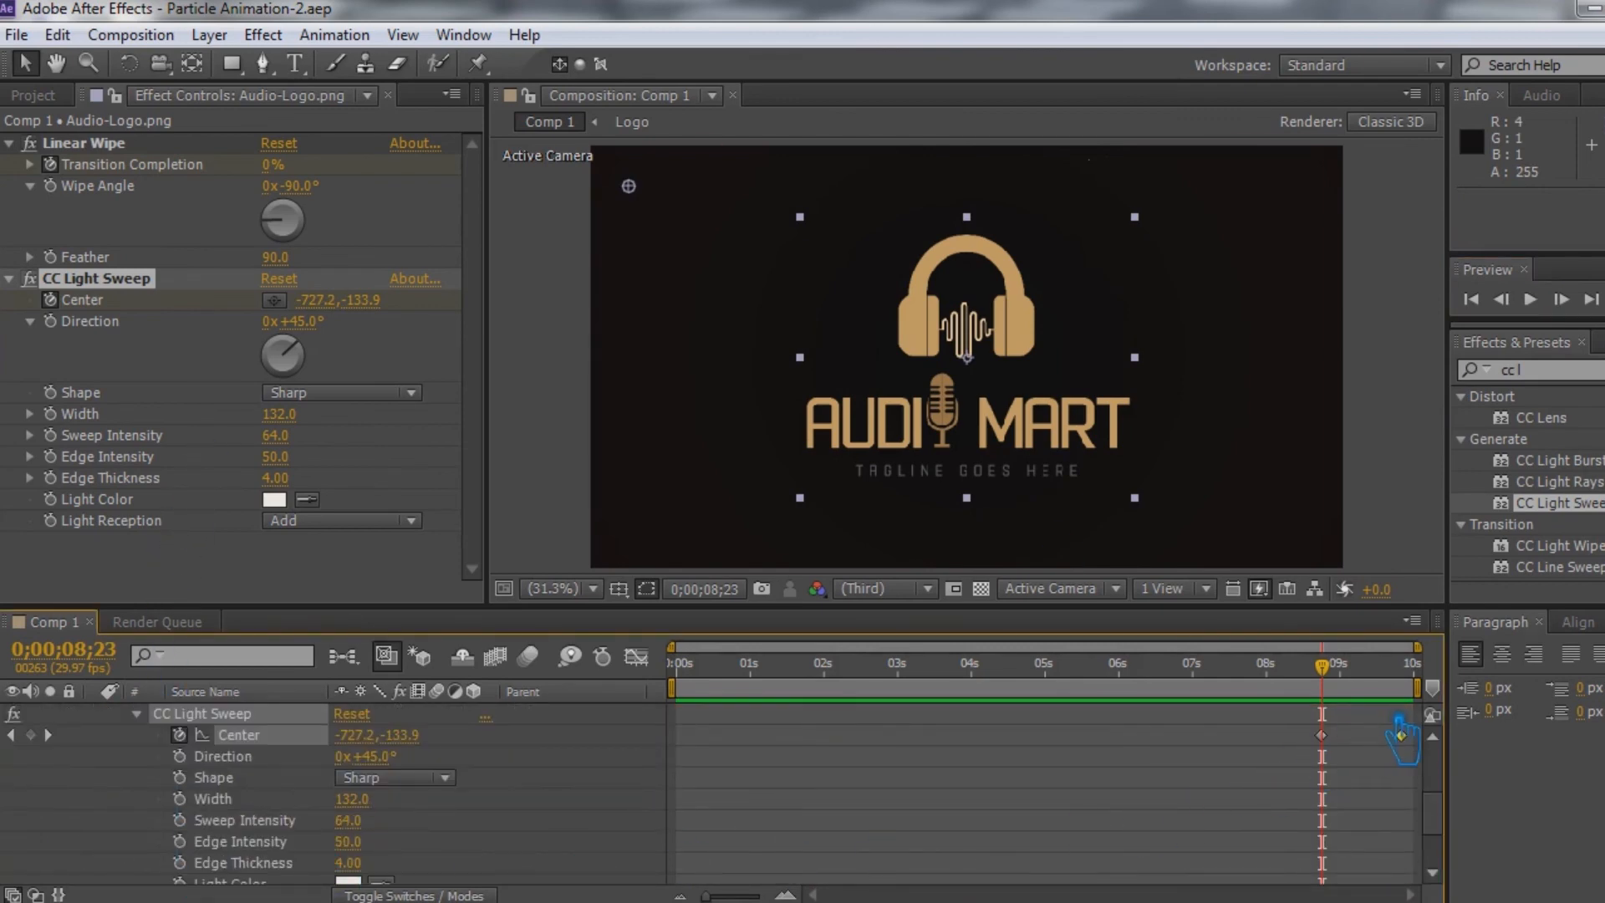
drag(1320, 734, 1293, 735)
drag(1329, 667, 1426, 706)
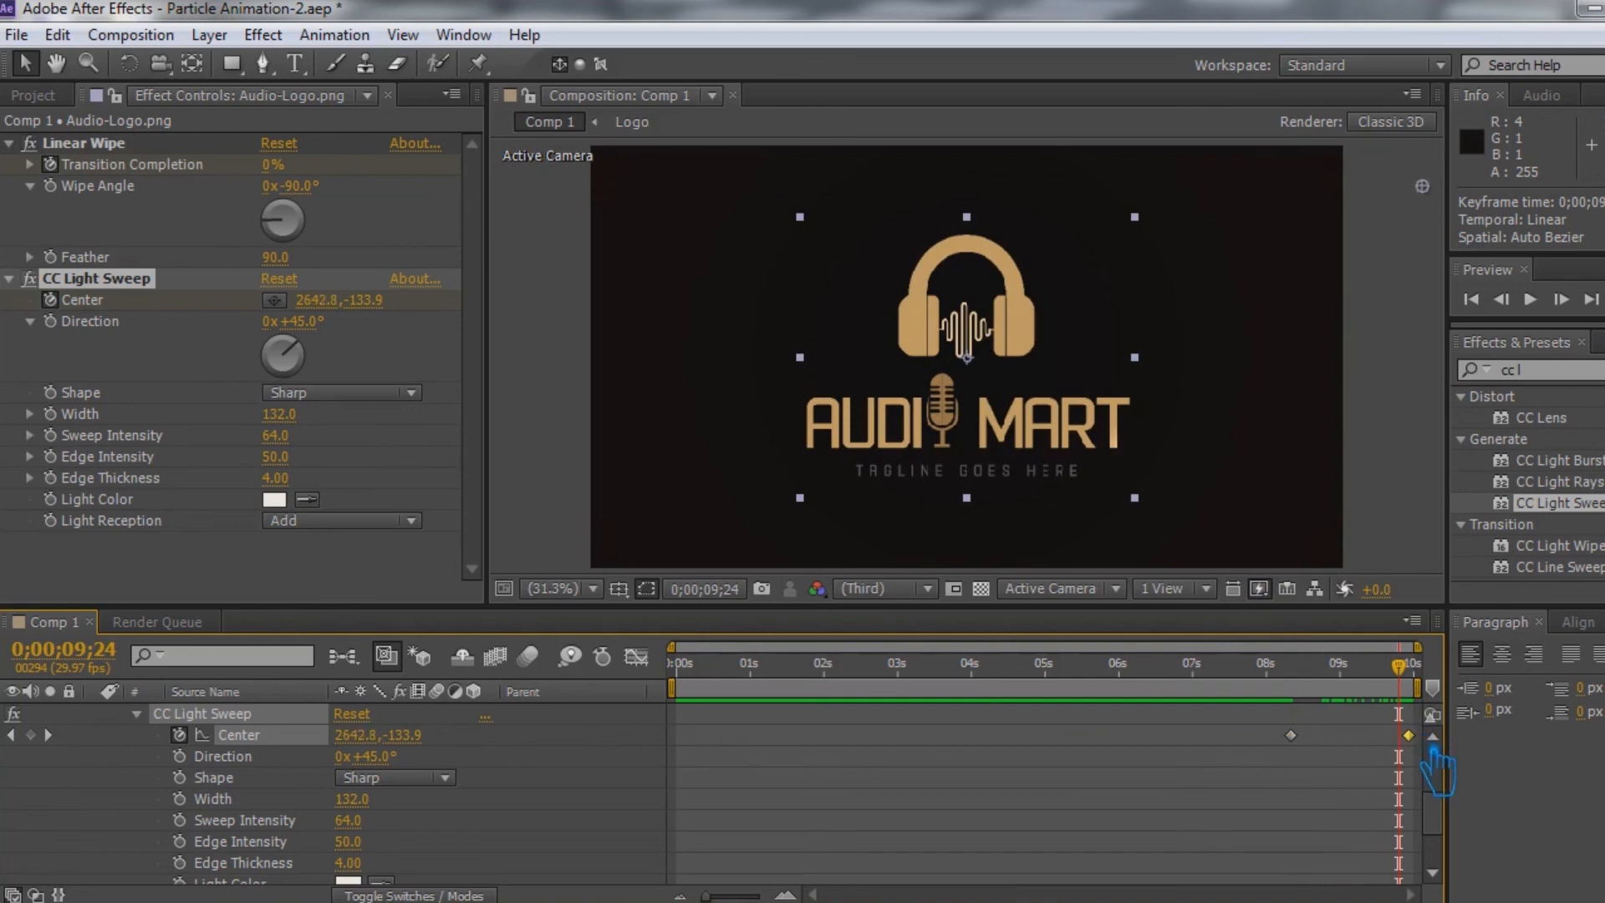
drag(1393, 692, 1321, 717)
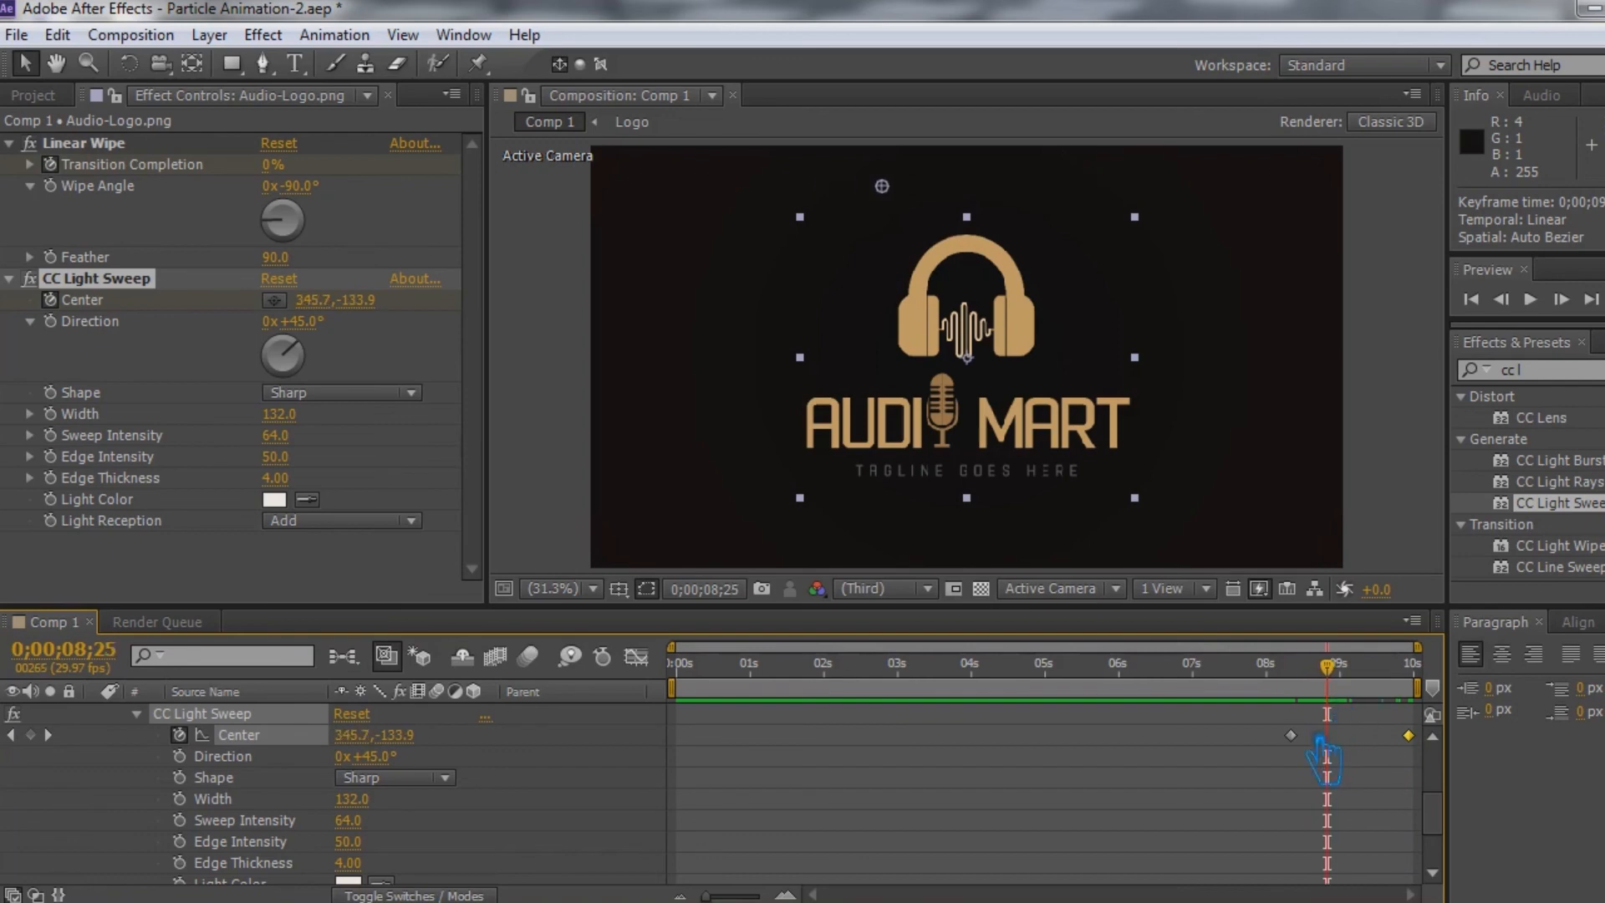
Move the first light sweep Center keyframe earlier, to just past the 8-second mark, and save the project
drag(1291, 735, 1301, 742)
key(ctrl+s)
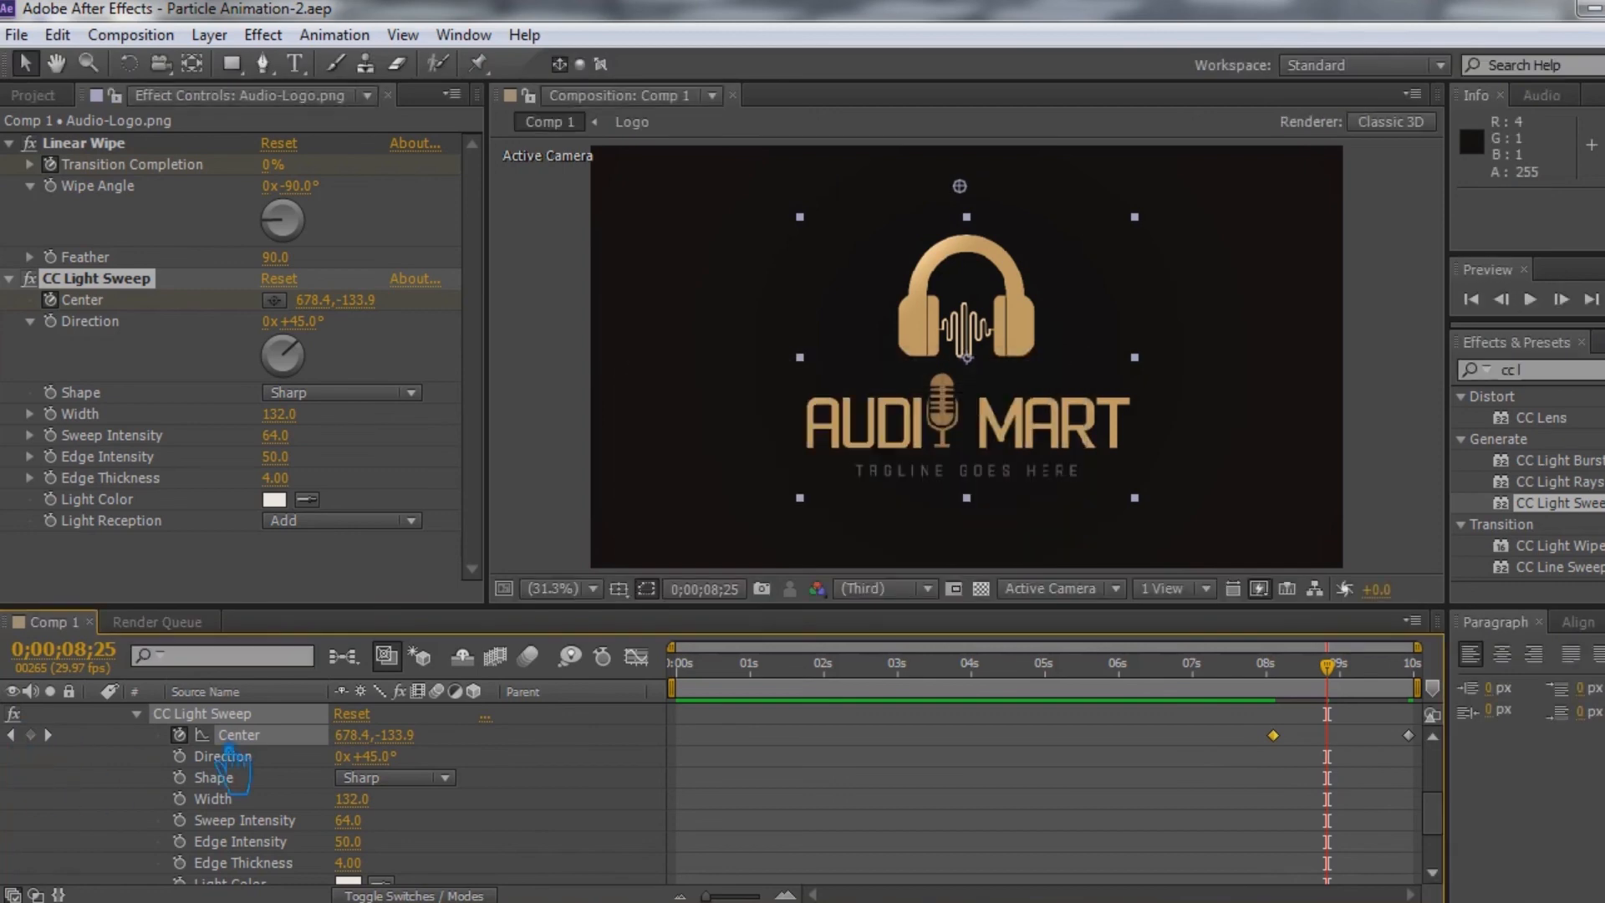
Collapse the Audio-Logo layer's properties and play a RAM preview of the retimed light sweep
scroll(167, 769, up, 3)
click(113, 776)
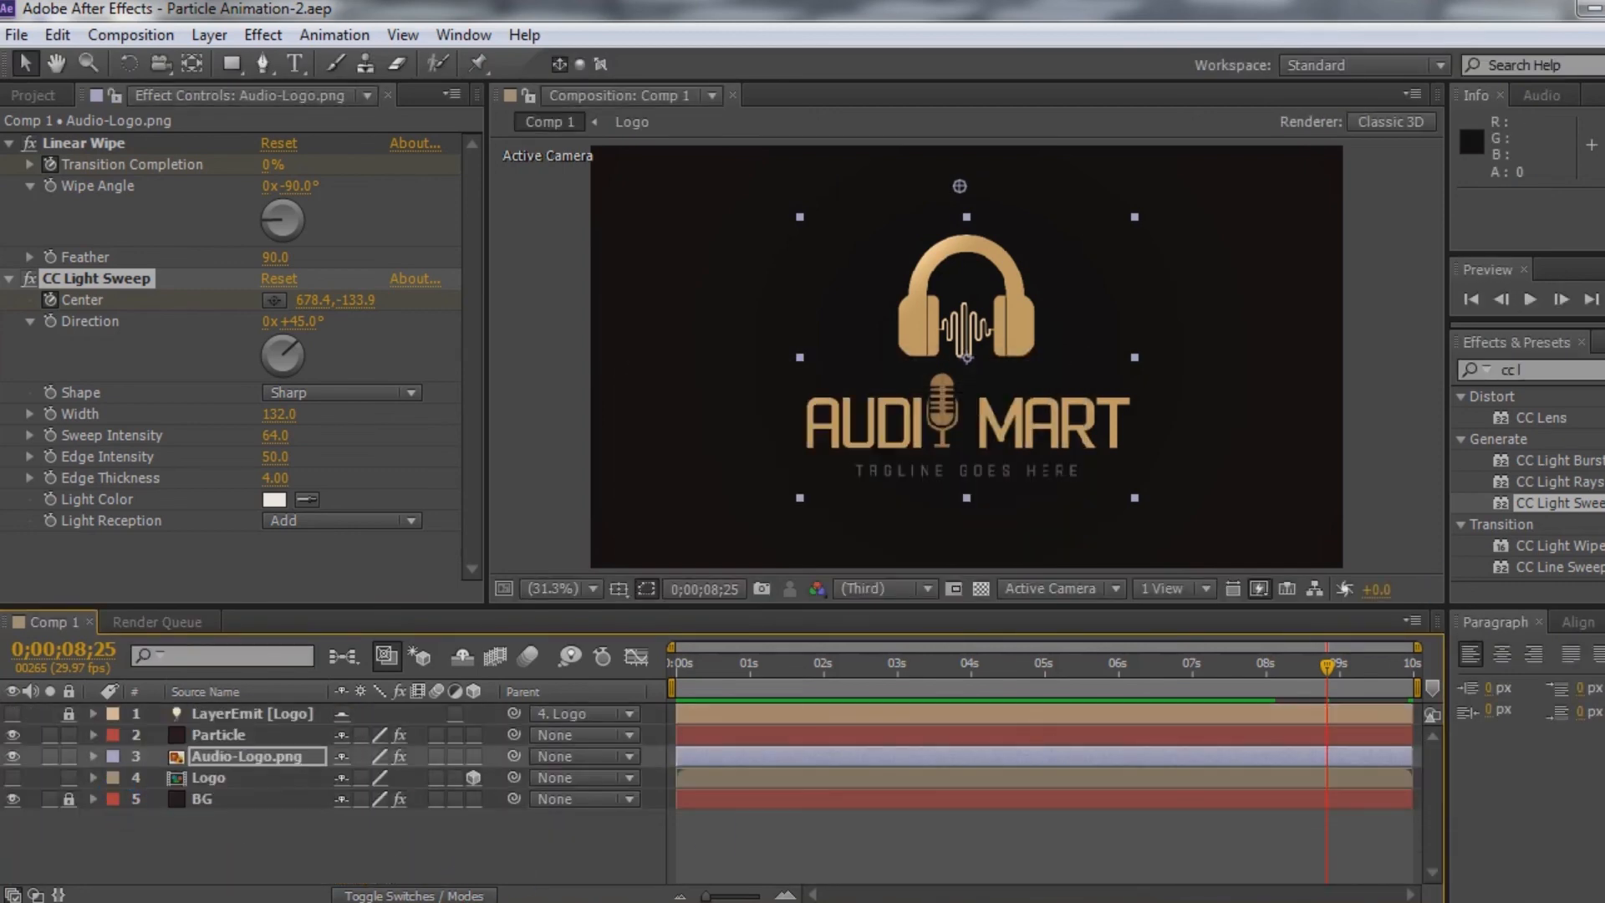
key(KP_0)
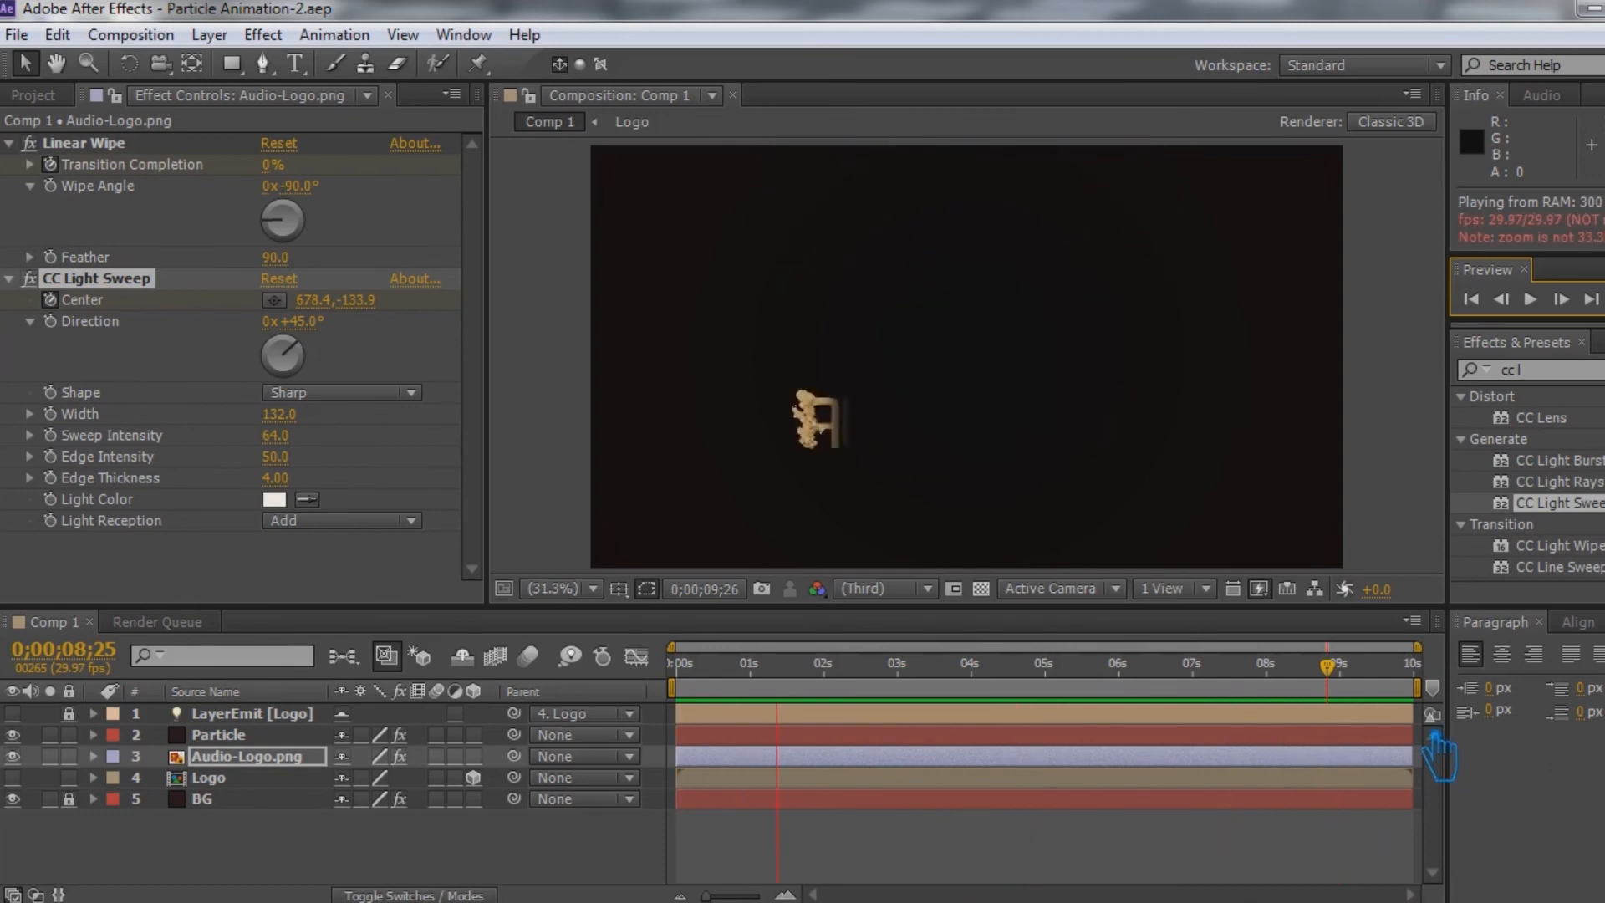
Reveal Audio-Logo's keyframes and shift the first Linear Wipe Transition Completion keyframe earlier, to about 0;00;00;09
drag(919, 694, 776, 698)
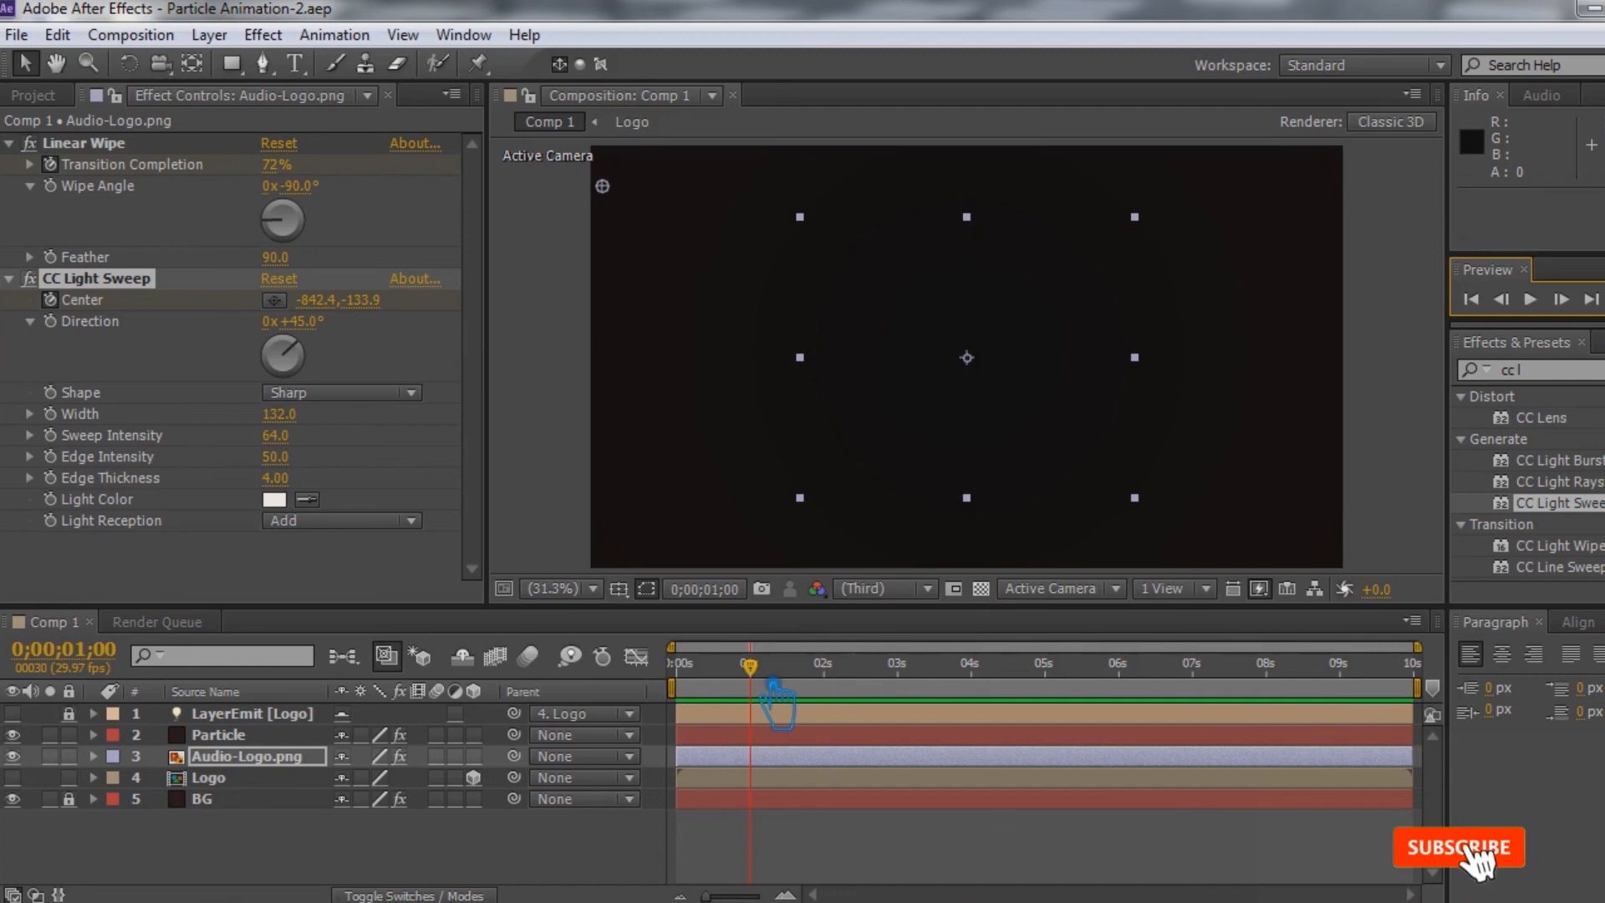
key(u)
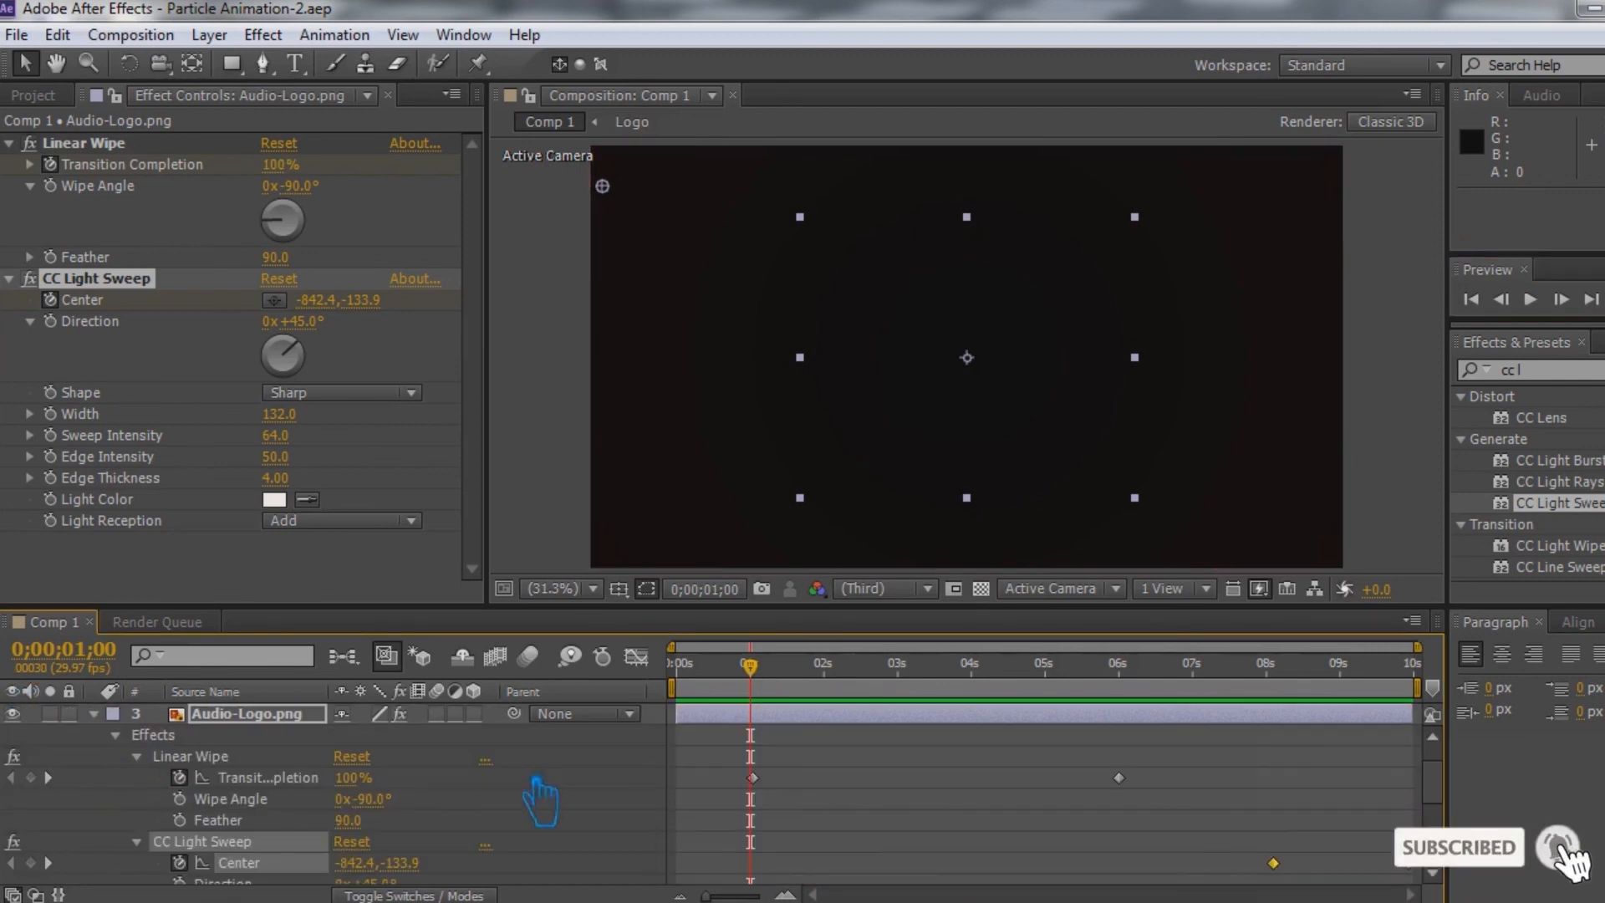
drag(779, 695, 703, 698)
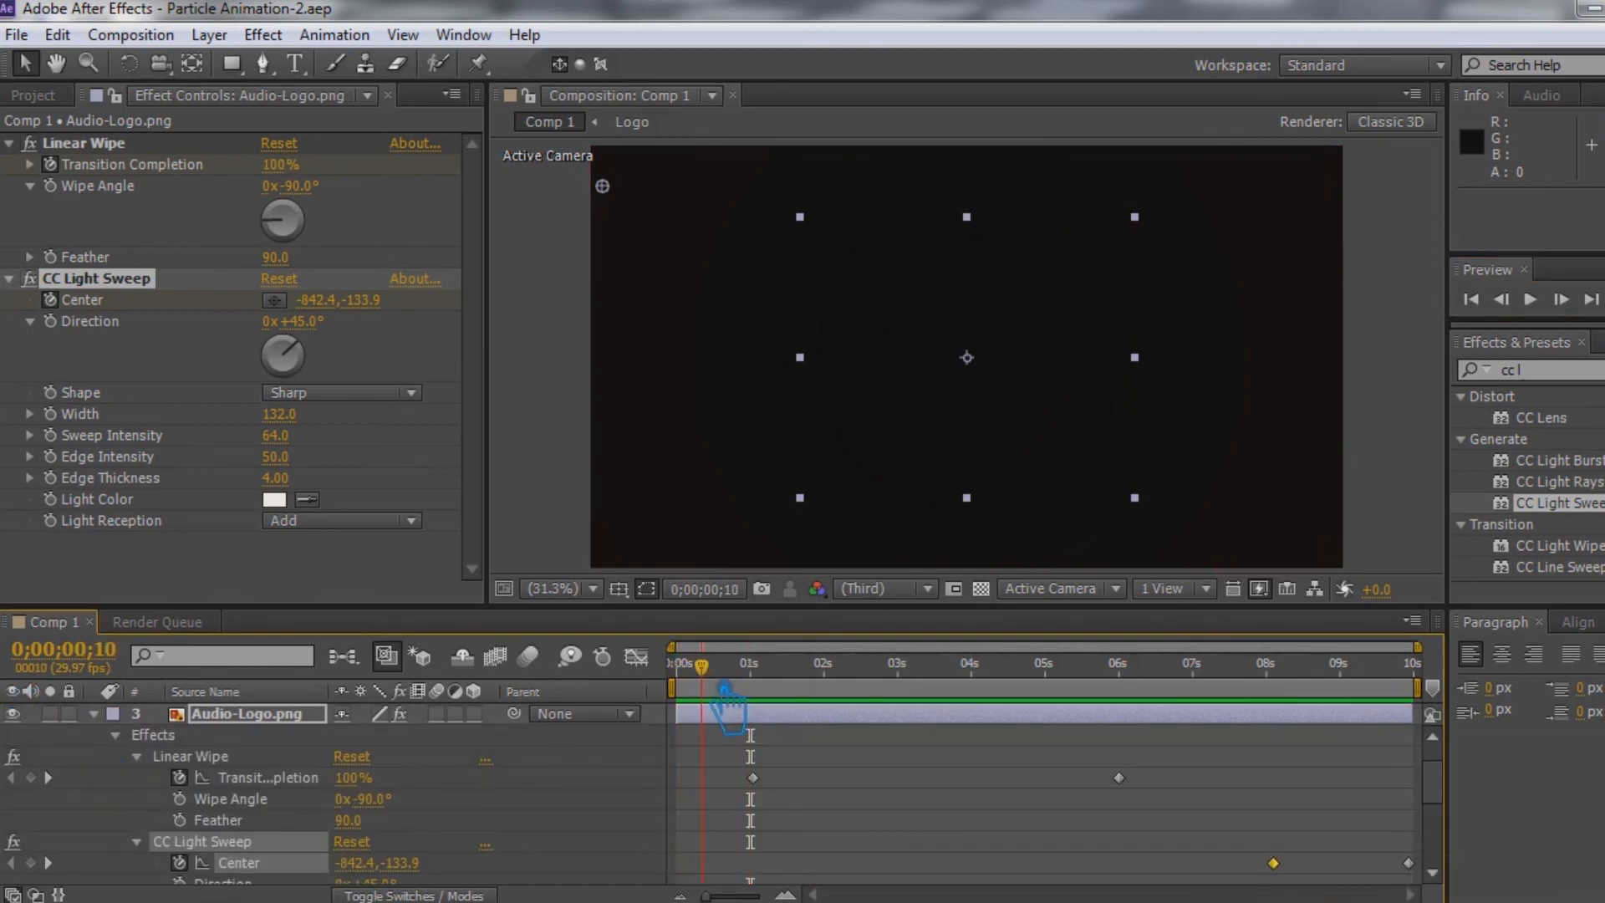
click(737, 778)
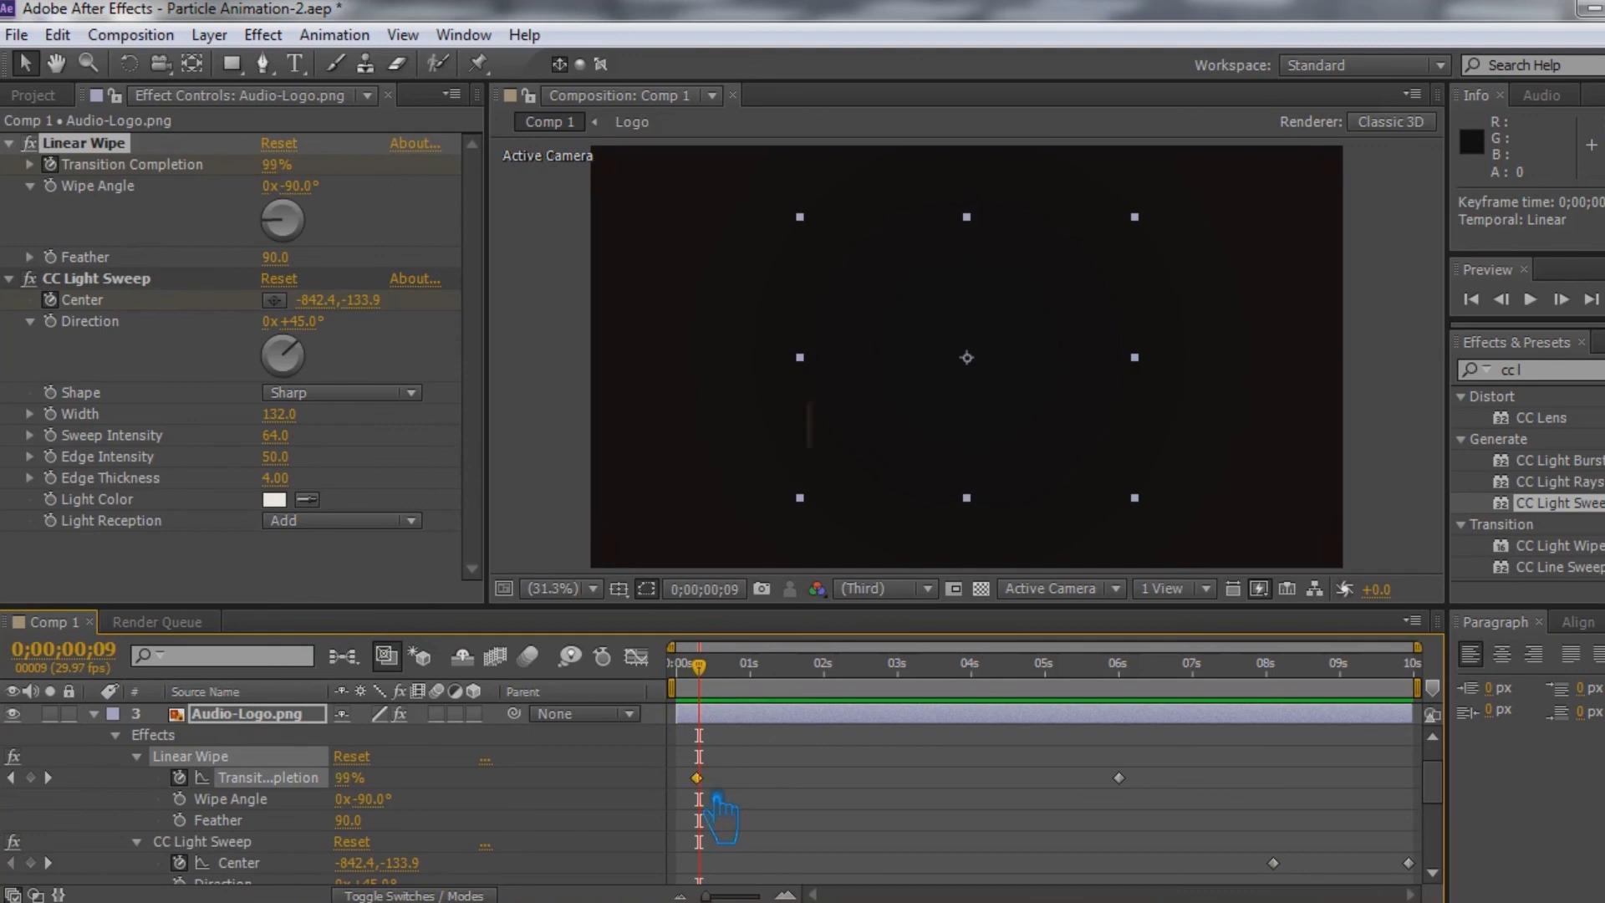
Try the first Transition Completion keyframe at about 1.5 seconds and at 0;00;00;22, scrubbing to check the wipe against the particles
drag(774, 778, 784, 778)
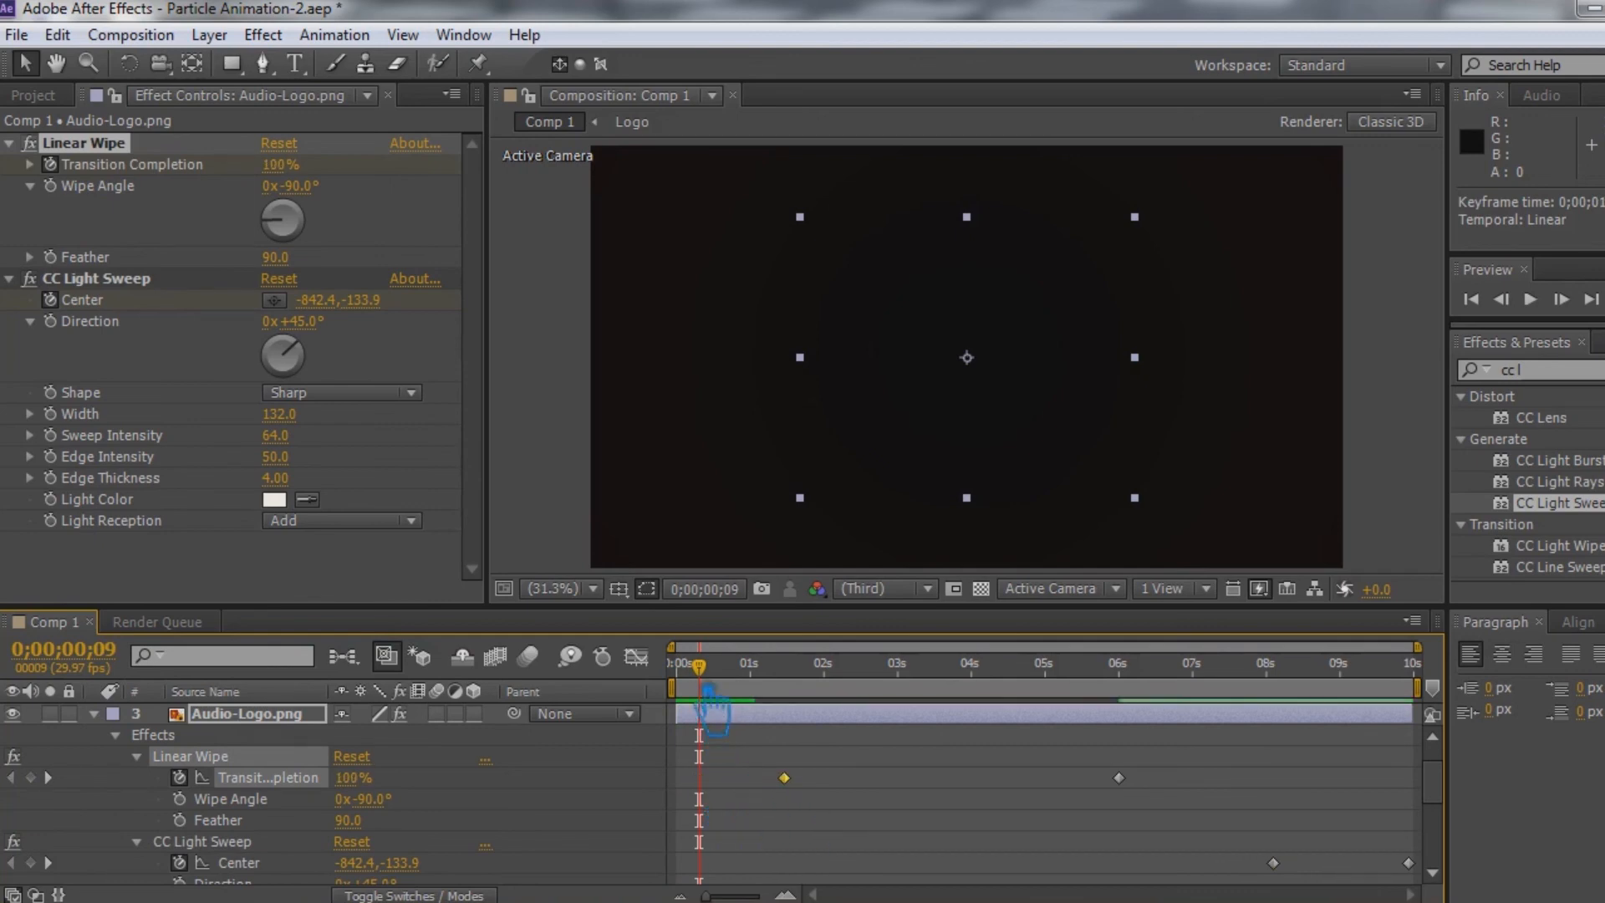
drag(699, 667, 787, 712)
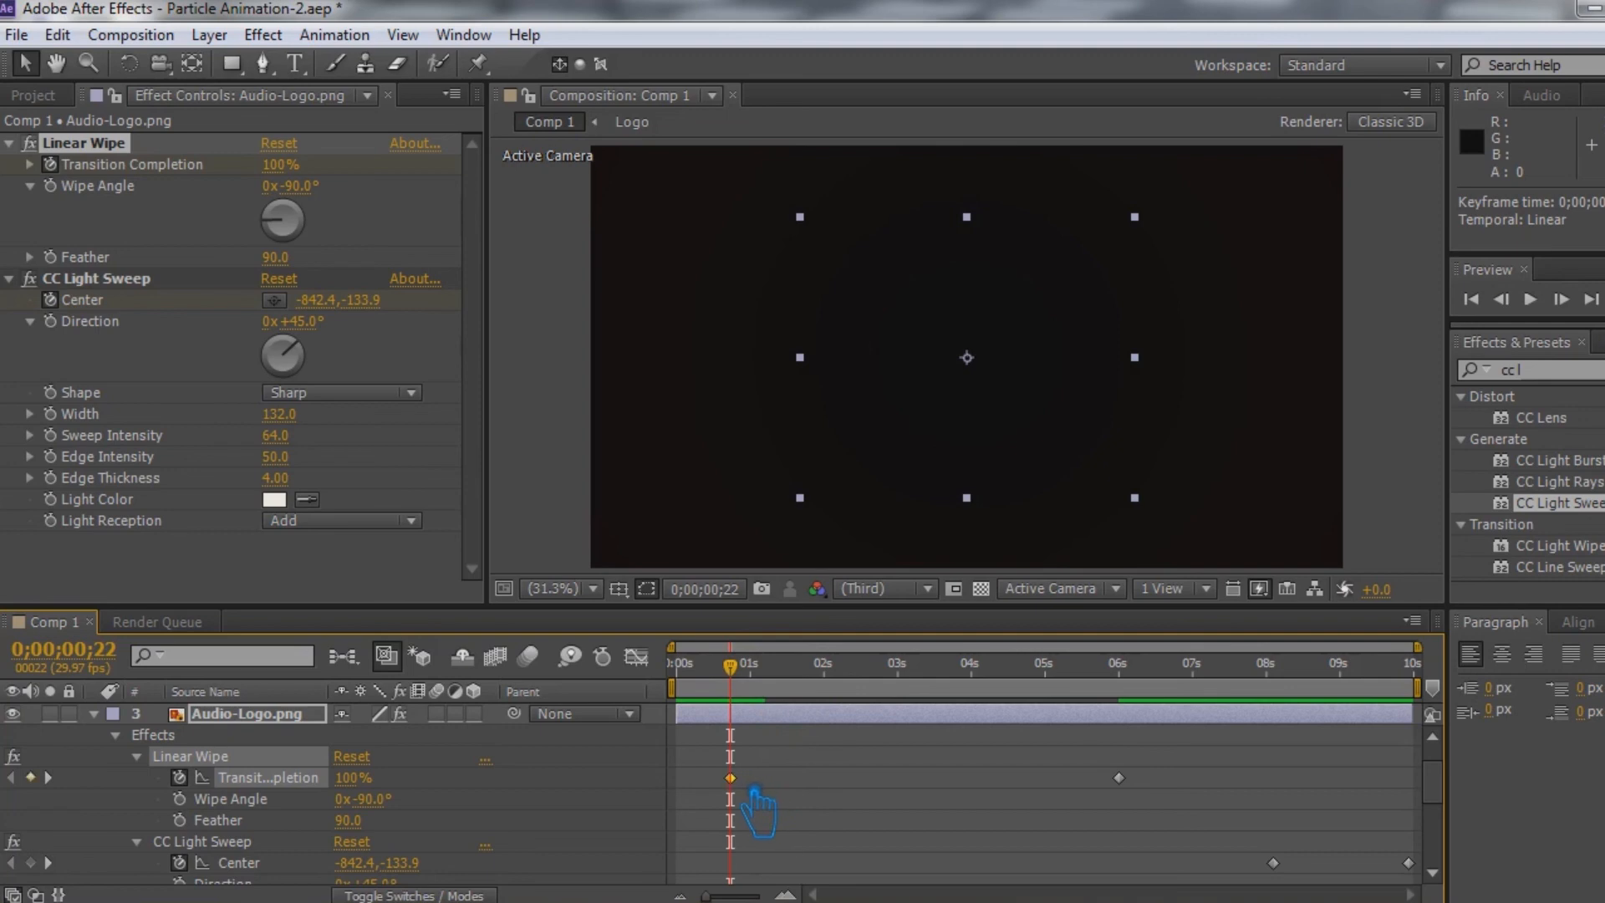
drag(755, 700, 804, 706)
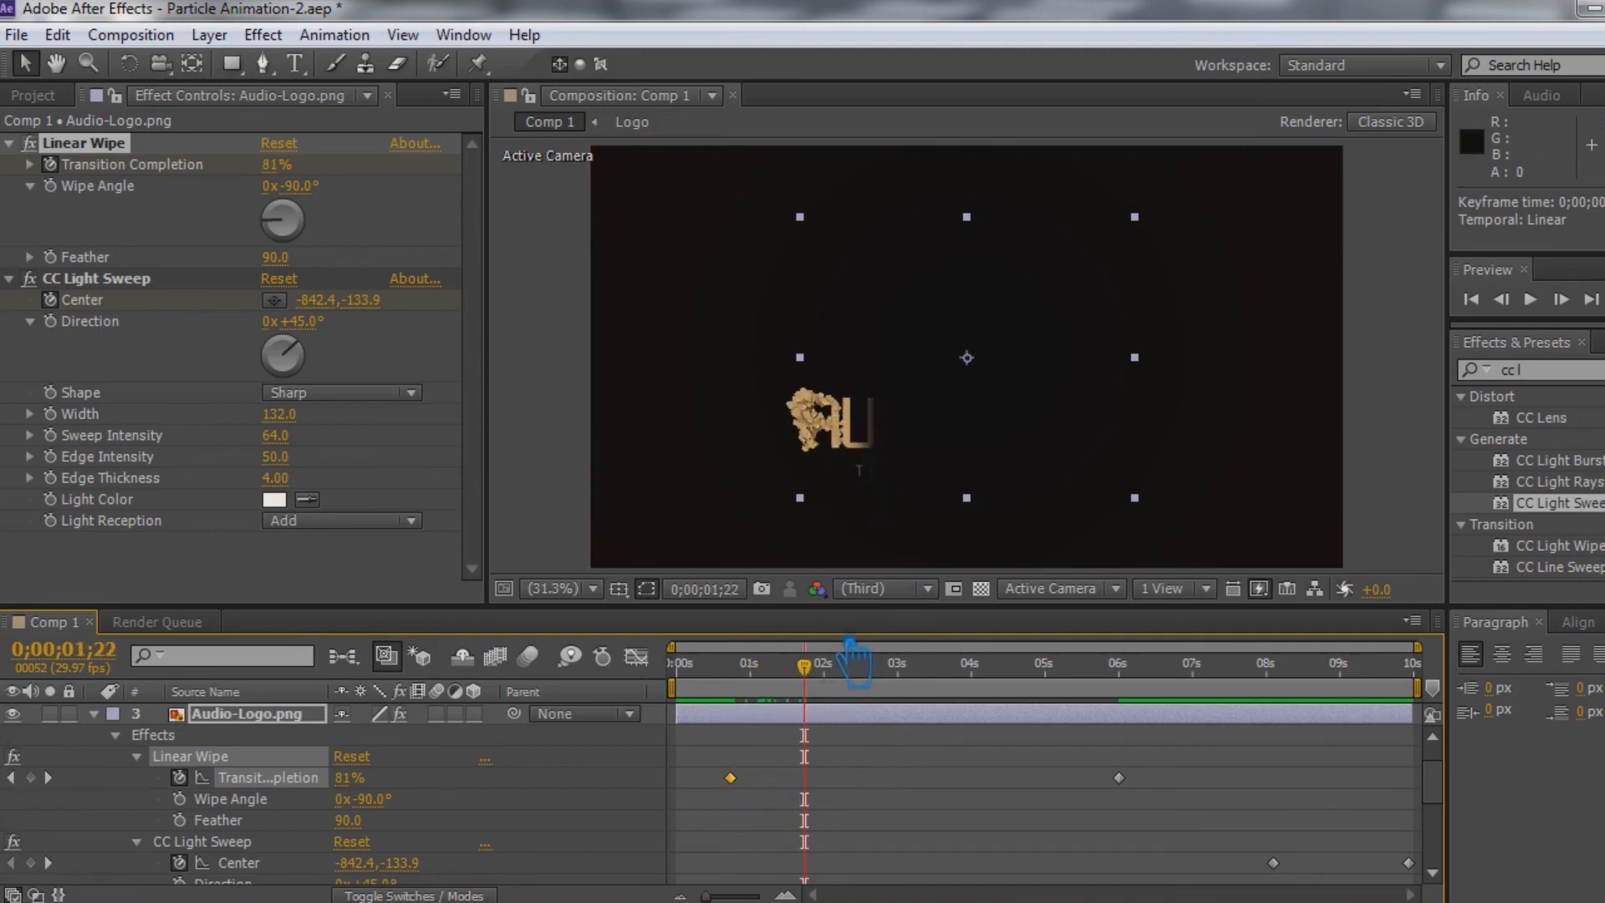
Return the first Transition Completion keyframe to about 0;00;00;09 and scrub through the animation to near its end
drag(843, 702, 728, 717)
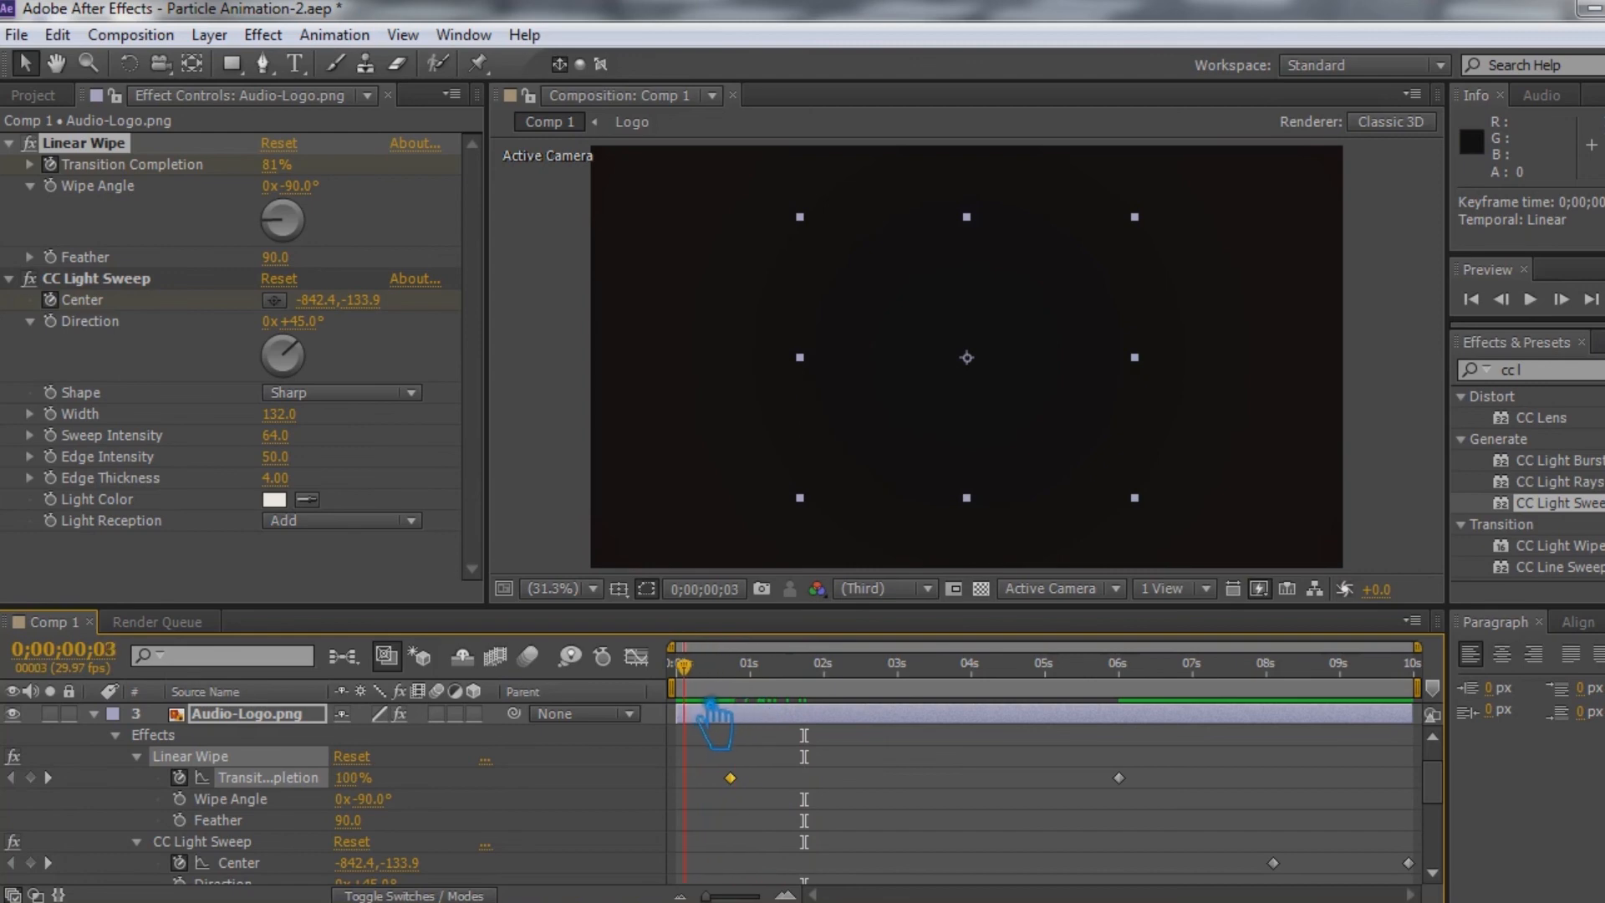
drag(709, 679, 1326, 823)
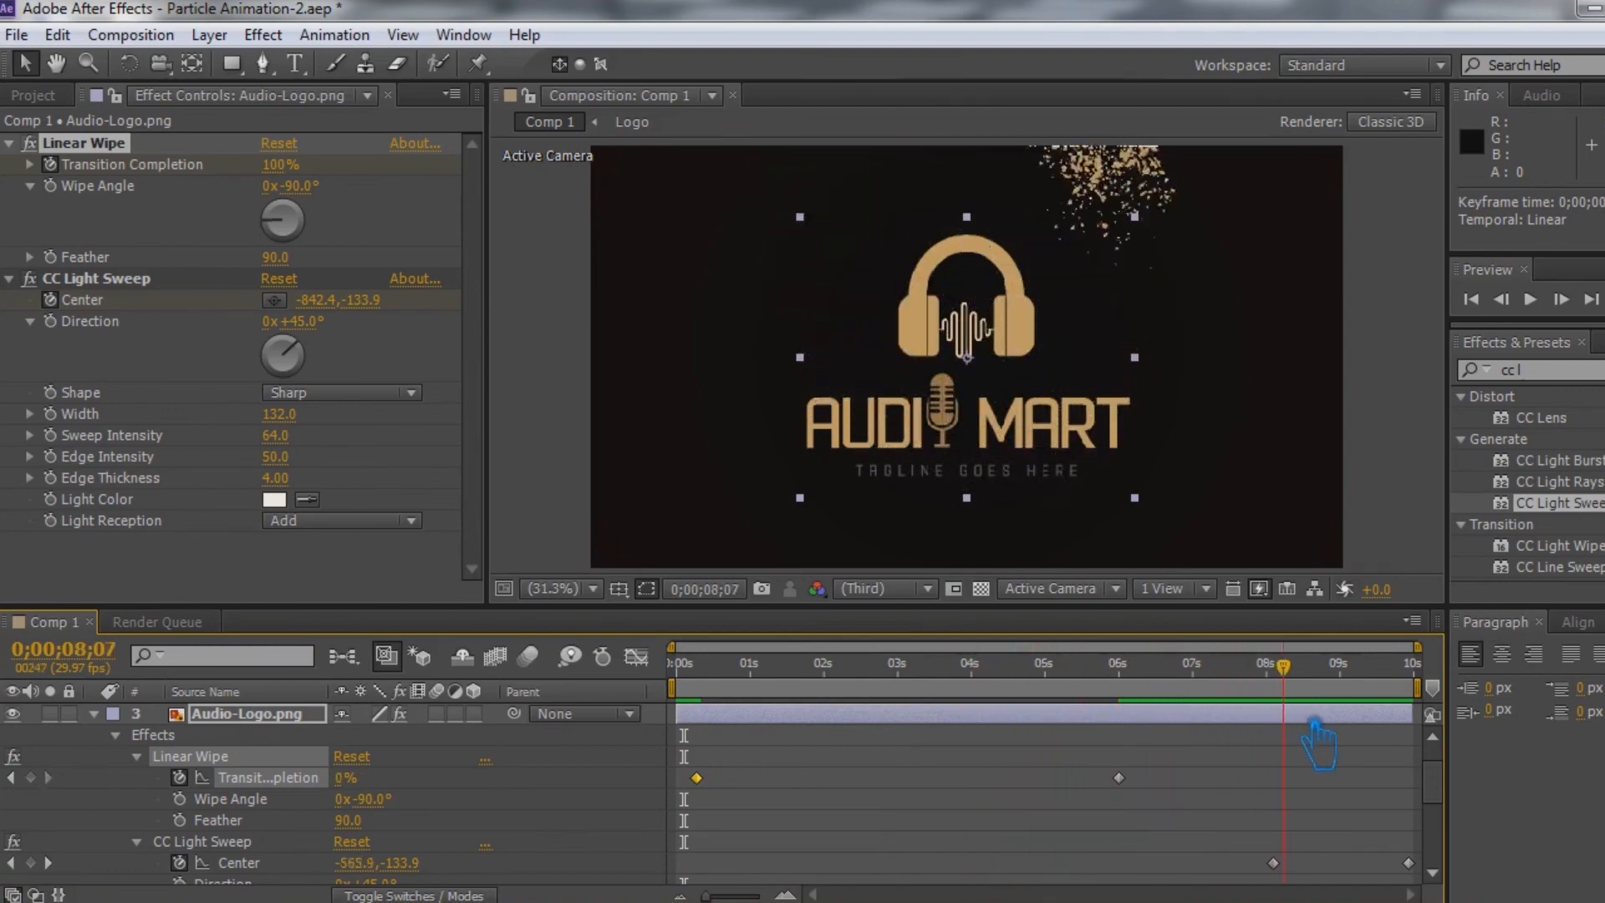
drag(1302, 693, 1413, 693)
Collapse and deselect the Audio-Logo layer, save the project, and start a RAM preview of the retimed wipe
click(93, 713)
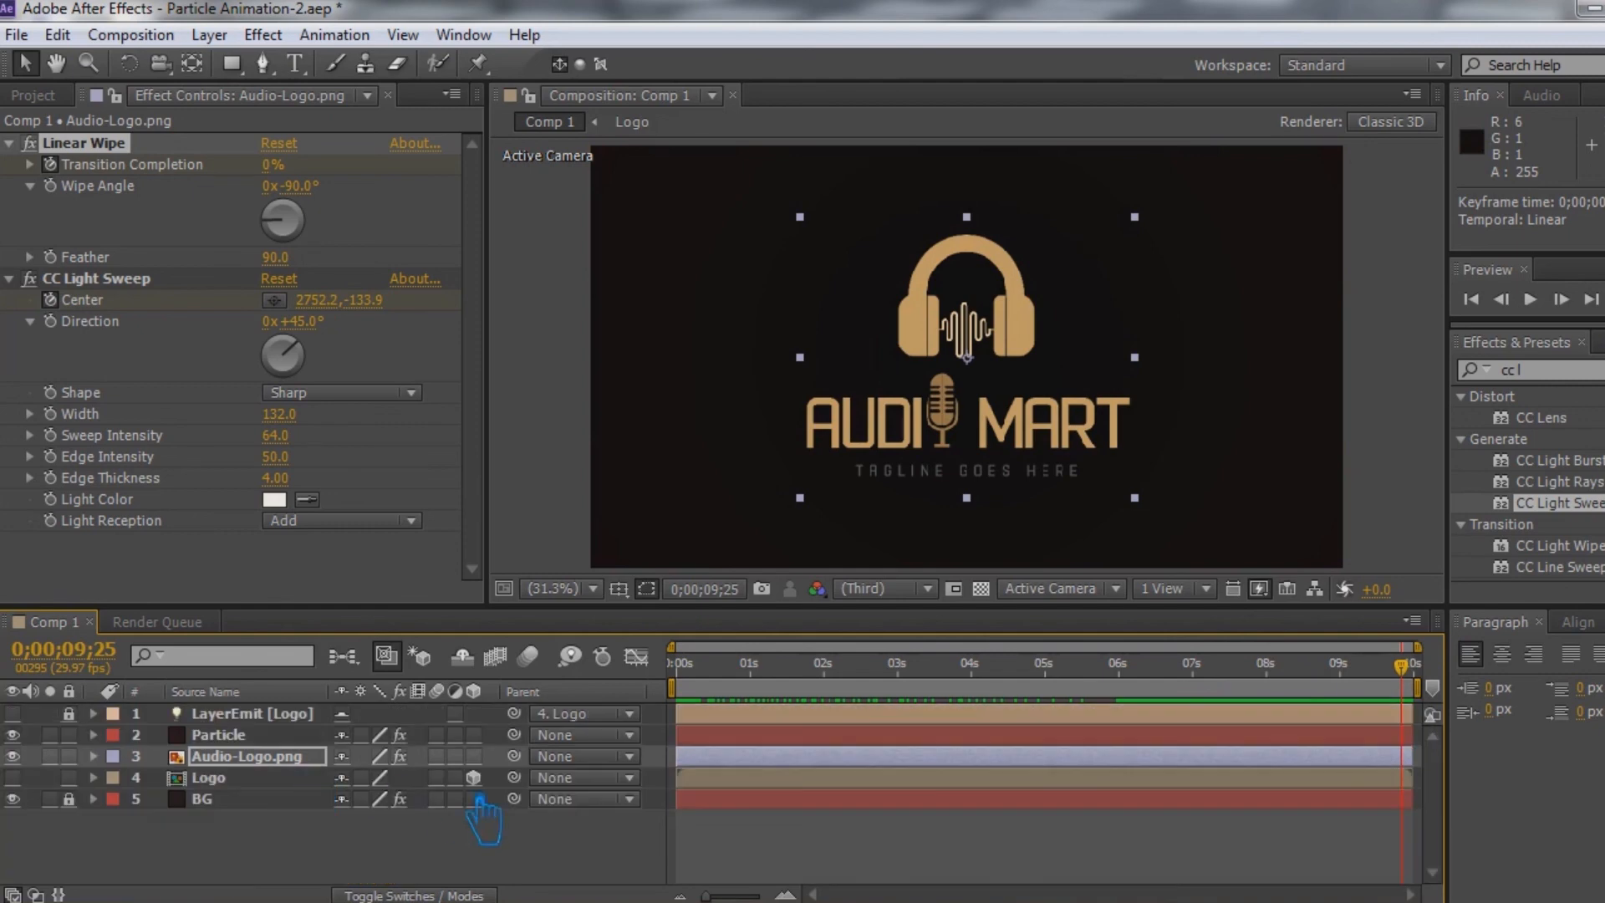
click(439, 854)
key(ctrl+s)
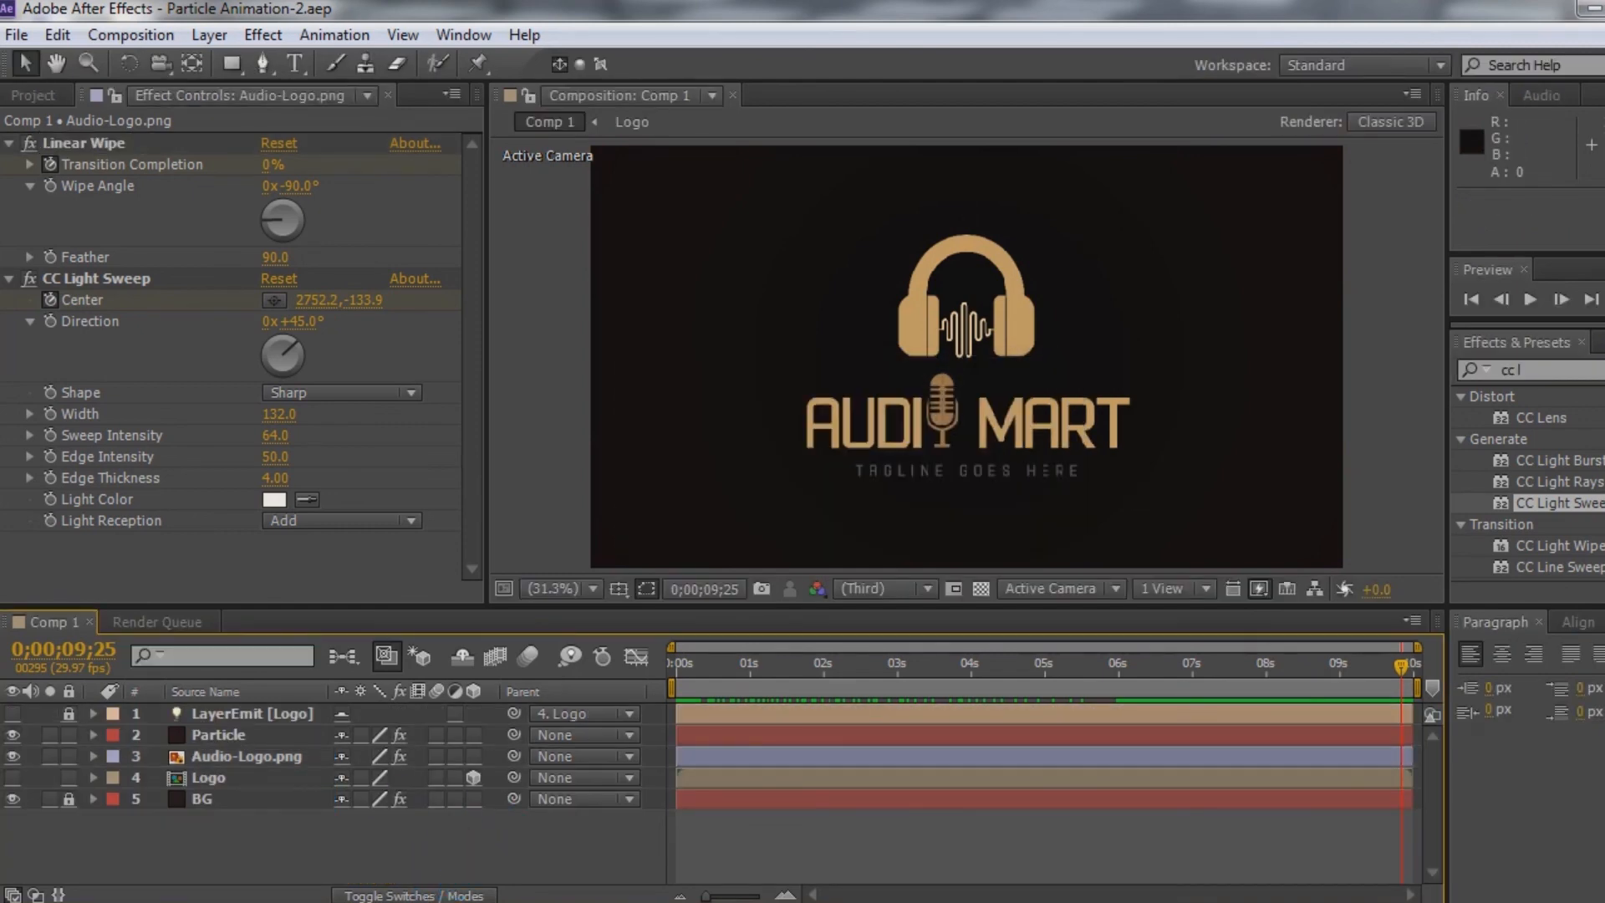
key(KP_0)
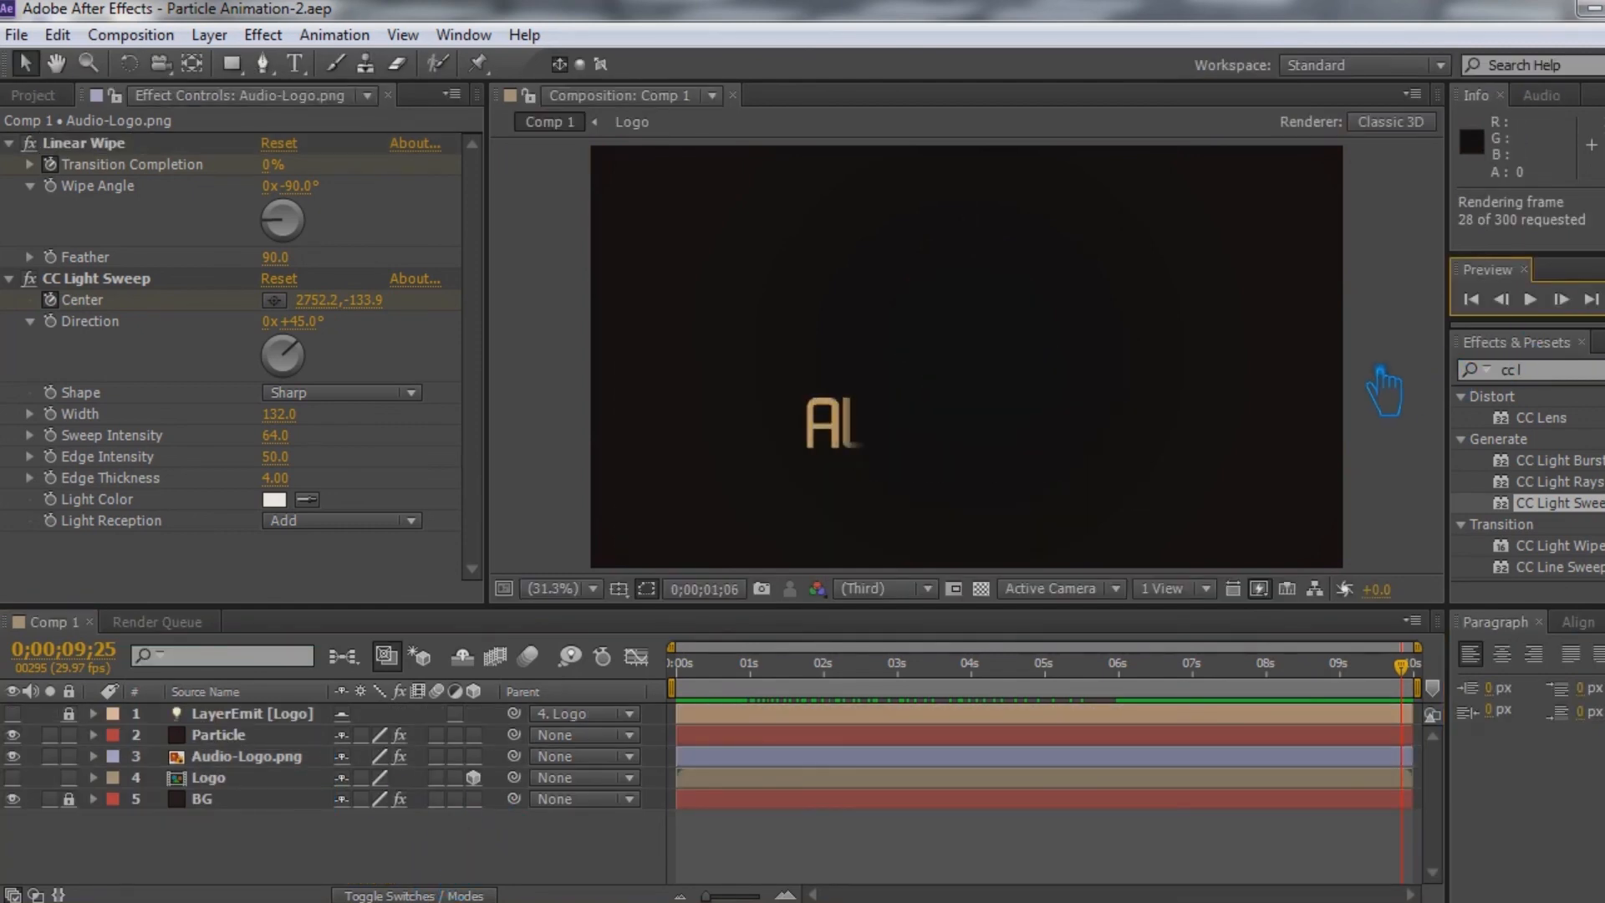